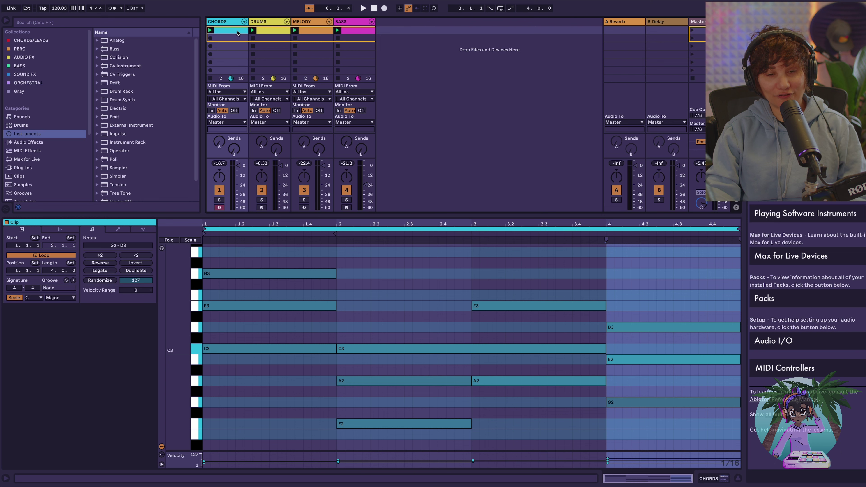
Transfer the chords, drums, melody and bass clips together from Session View to bar 1 of their tracks in Arrangement View
shift+click(361, 33)
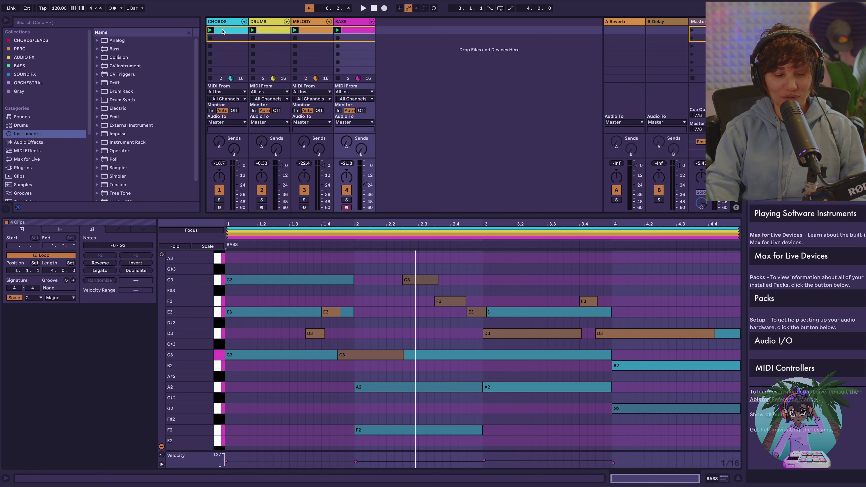
drag(222, 32, 394, 30)
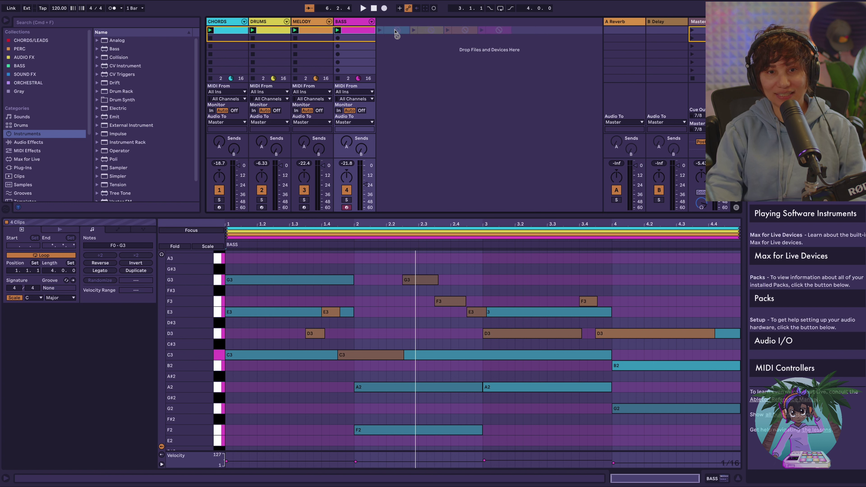
drag(395, 33, 209, 68)
key(Tab)
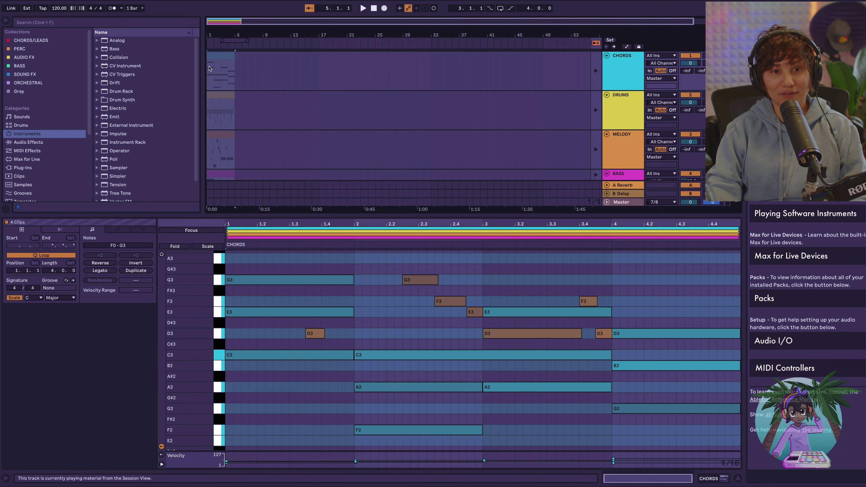
Enlarge the arrangement area to fit all four tracks and return every track to arrangement playback
scroll(343, 153, down, 2)
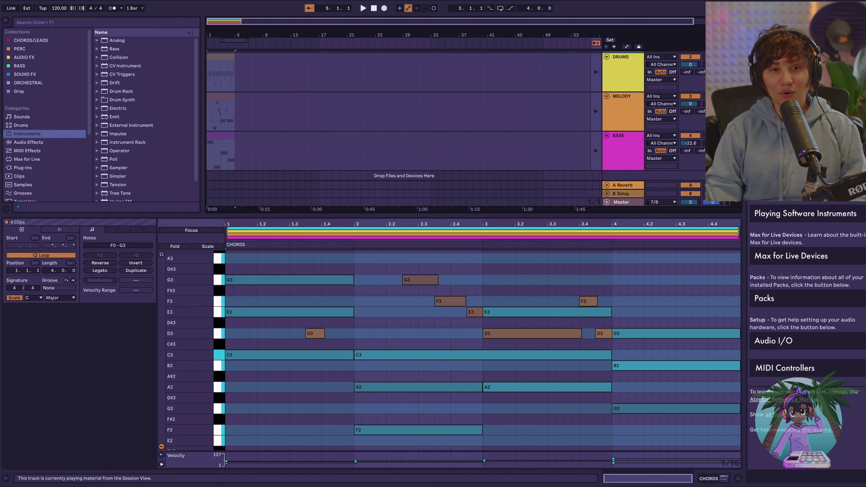
scroll(340, 155, up, 2)
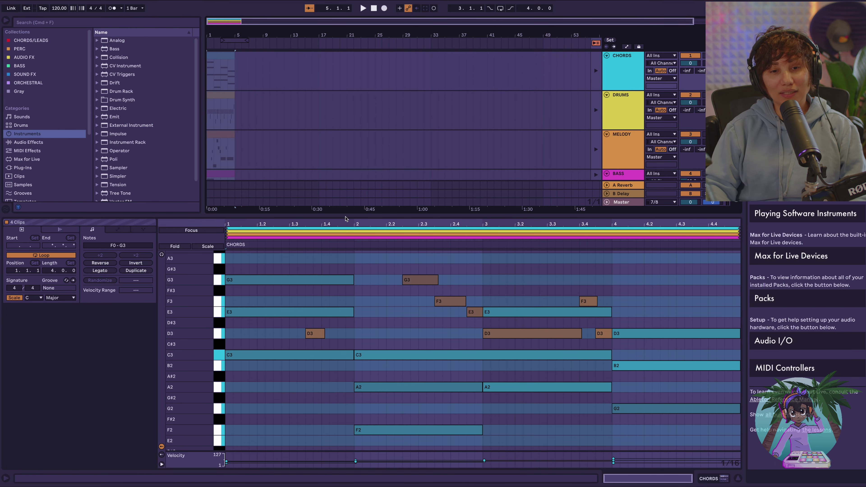
drag(346, 219, 346, 300)
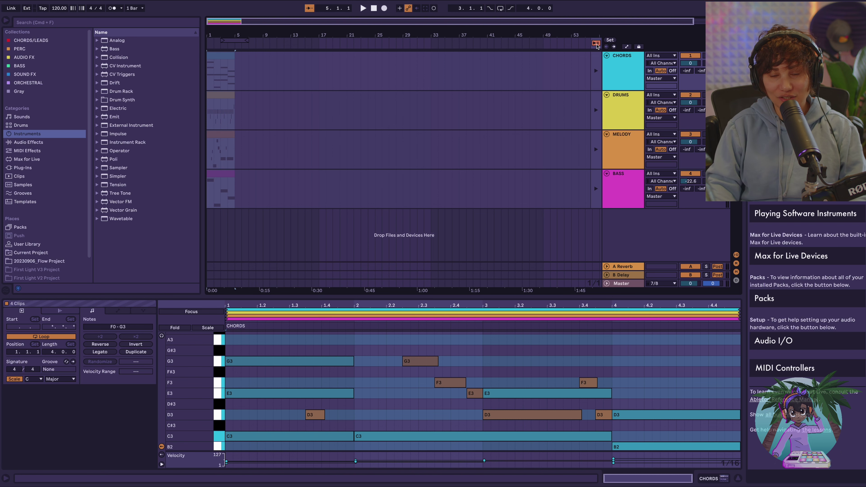
click(596, 44)
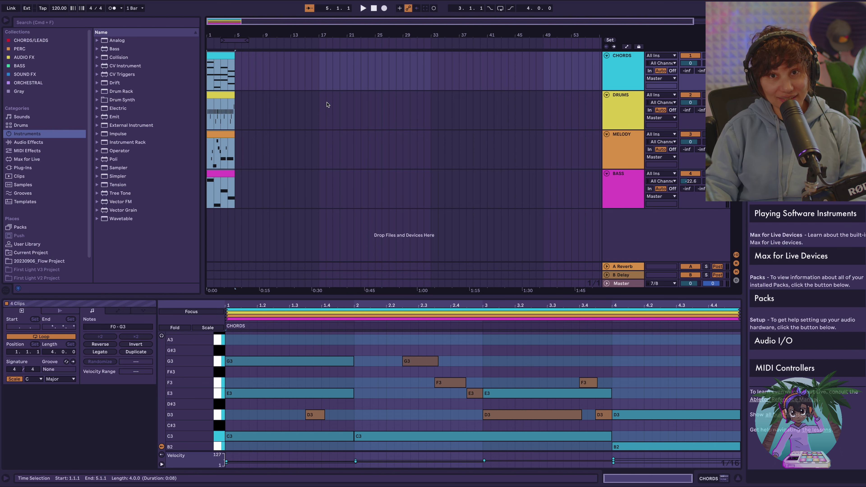
Duplicate the four arrangement clips together seven times so that they fill the timeline up to bar 33
click(221, 56)
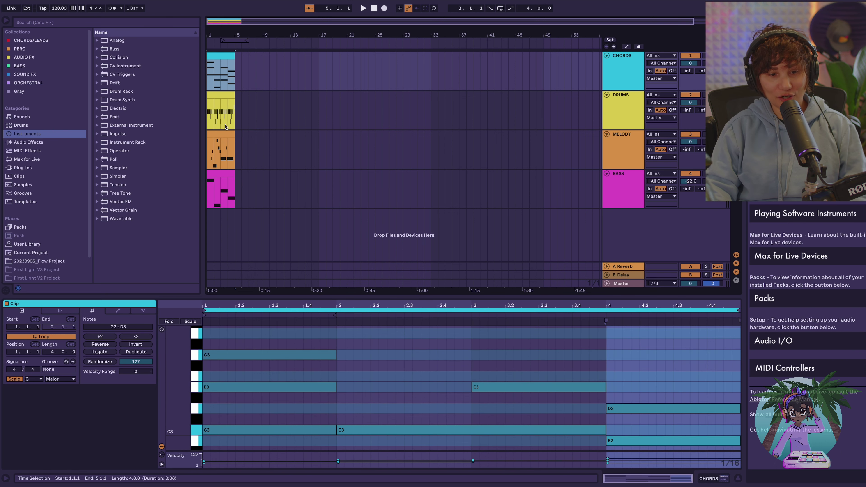
shift+click(222, 172)
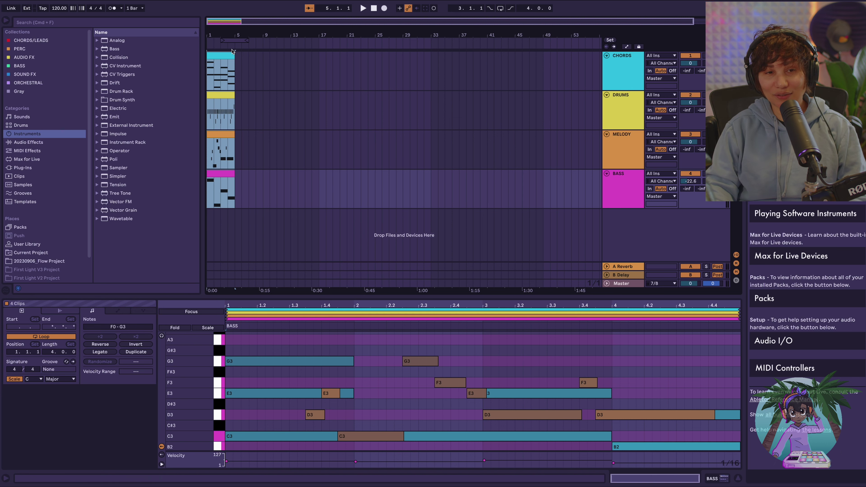
click(251, 75)
key(super+a)
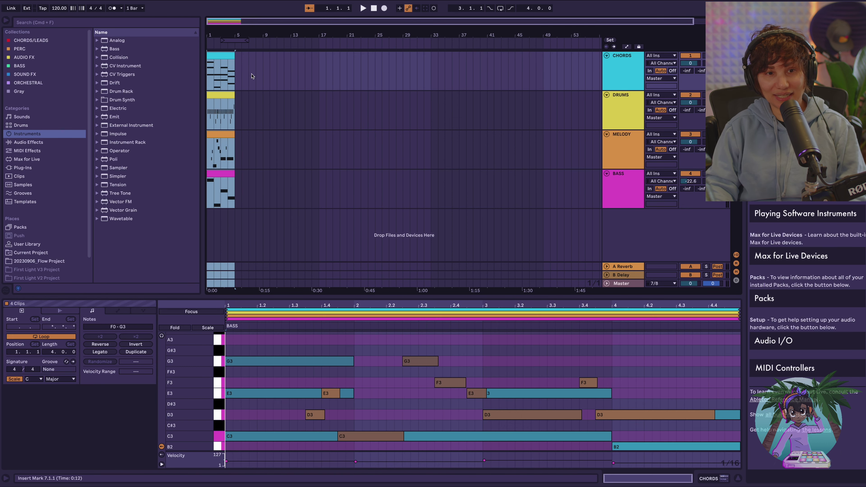
click(225, 57)
shift+click(224, 174)
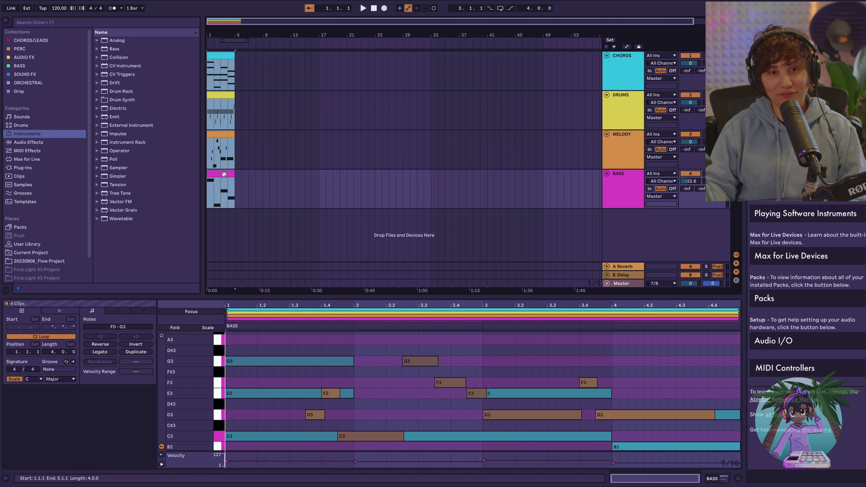
key(super+d)
key(super+d)
key(super+d)
key(super+d)
key(super+d)
key(super+d)
key(super+d)
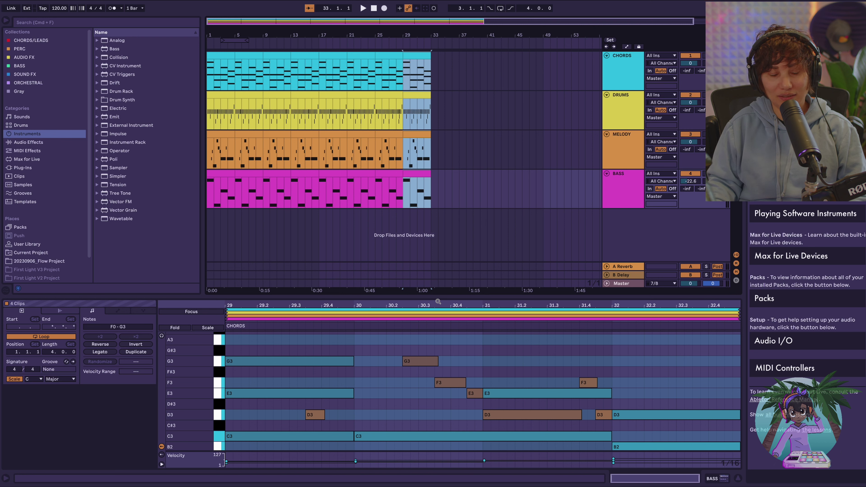
Set the arrangement loop to start at 1.1.1 with a length of 33 bars, spanning all the clips
click(221, 40)
drag(221, 40, 437, 42)
click(420, 40)
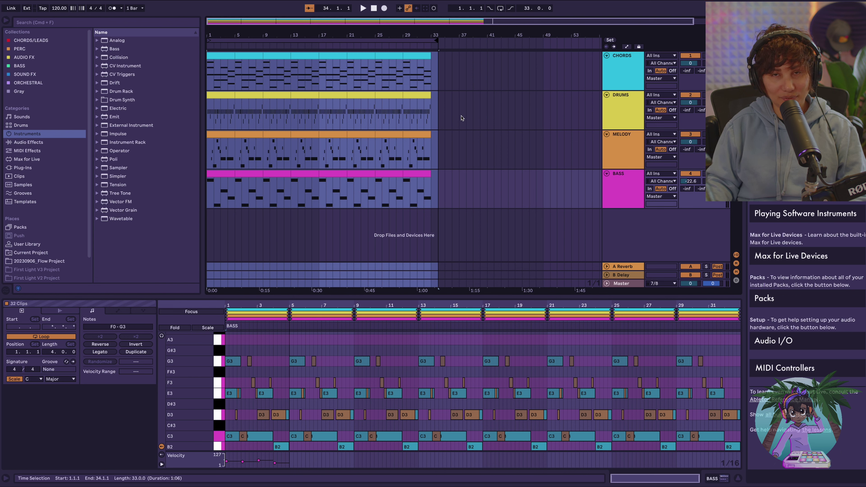
drag(328, 40, 282, 40)
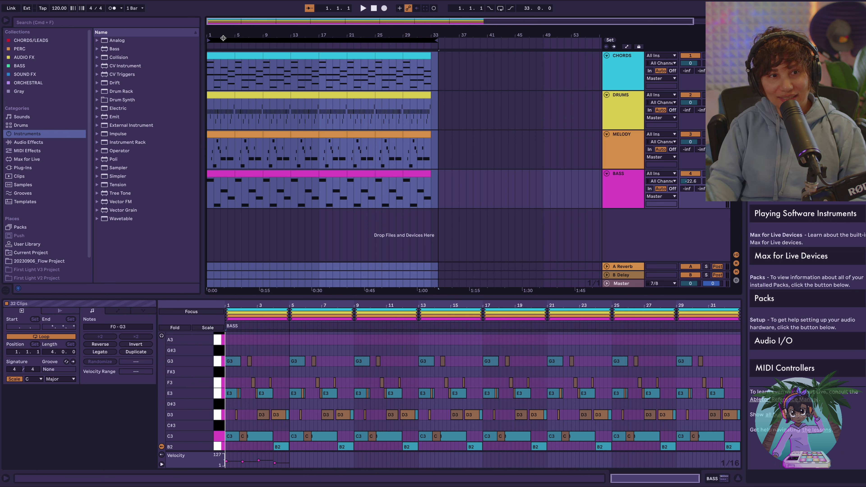
Add a locator at the start of the arrangement and name it Intro
click(71, 4)
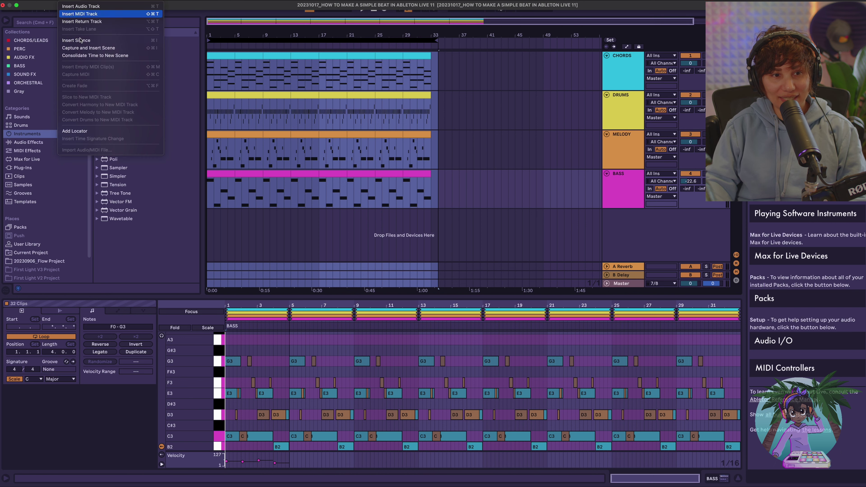
click(84, 131)
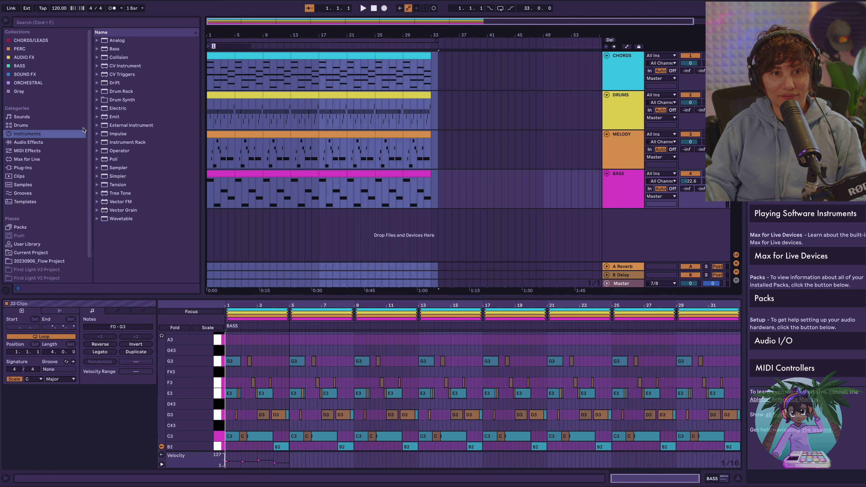
key(super+r)
text(Intor)
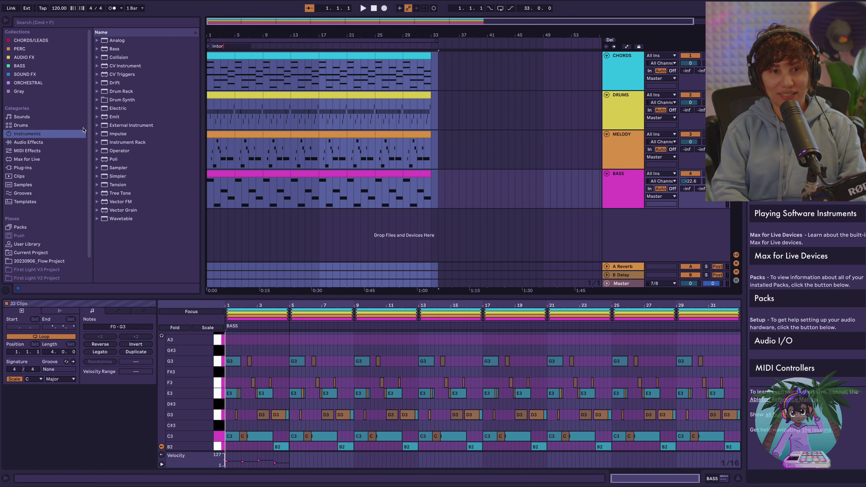
key(Return)
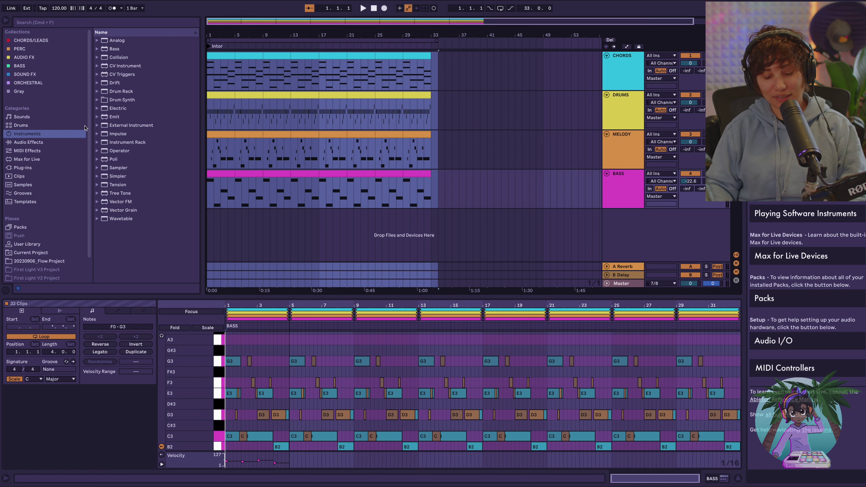
key(super+r)
text(Intro)
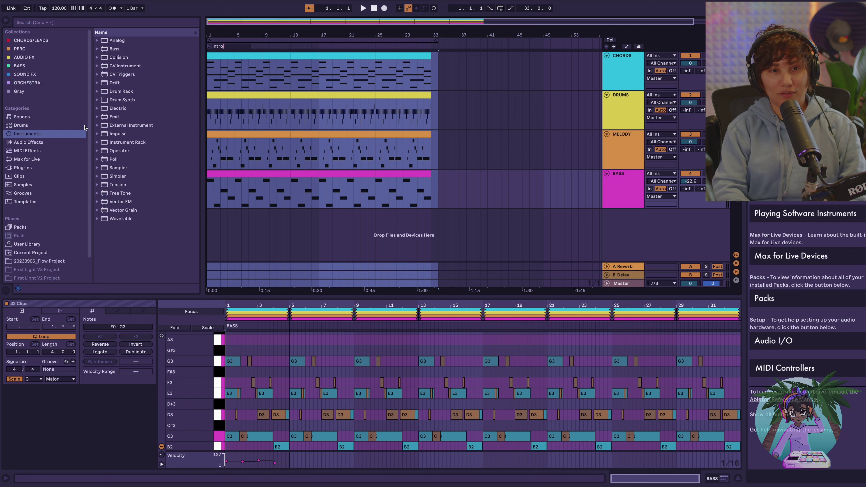
key(Return)
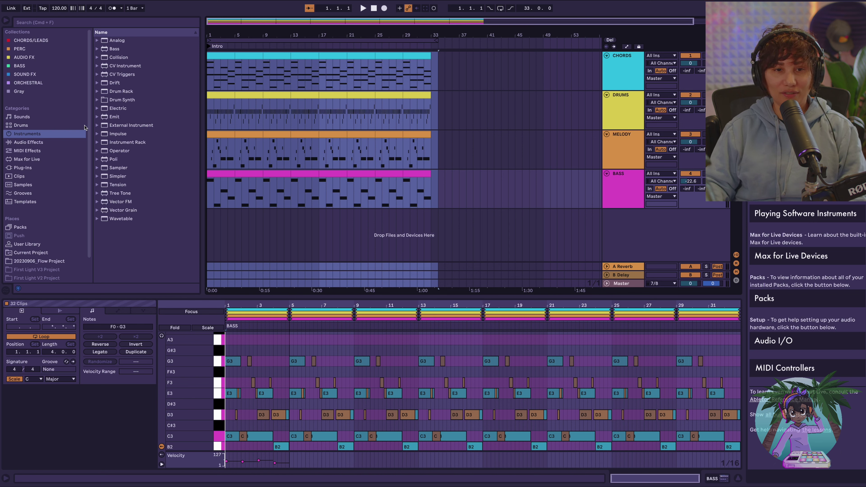
Add a locator named Section 1 at bar 9
click(264, 75)
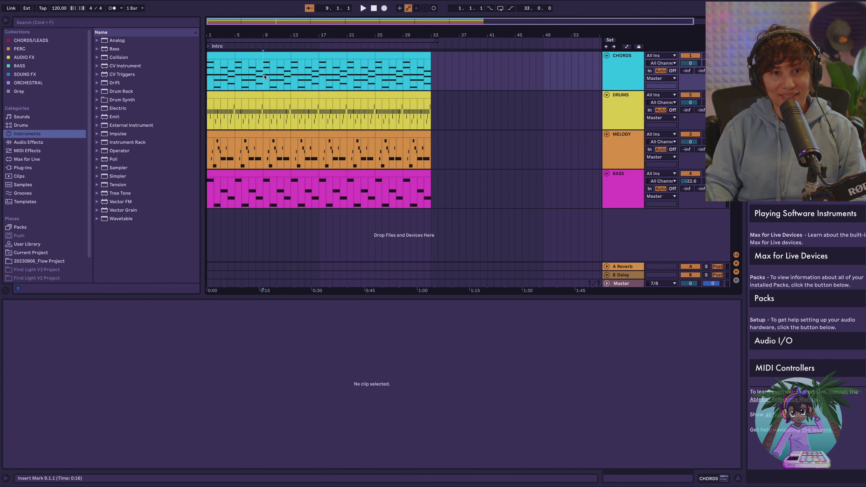
click(78, 2)
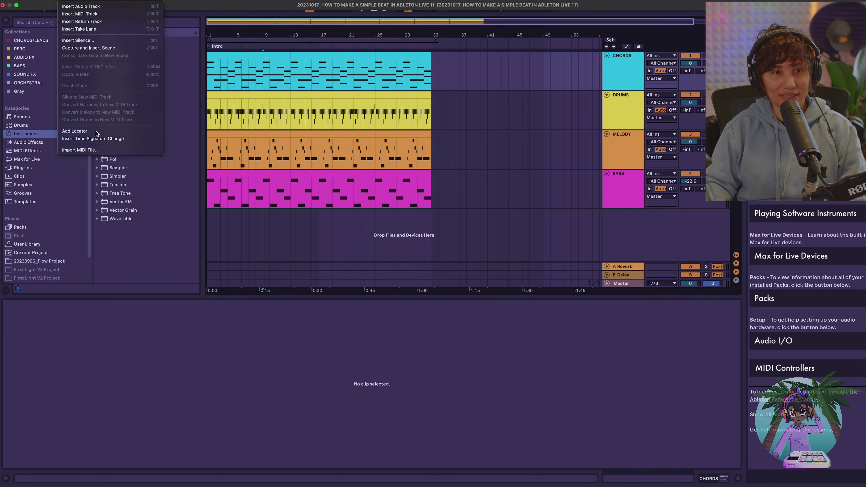
click(85, 131)
text(Section 1)
key(Return)
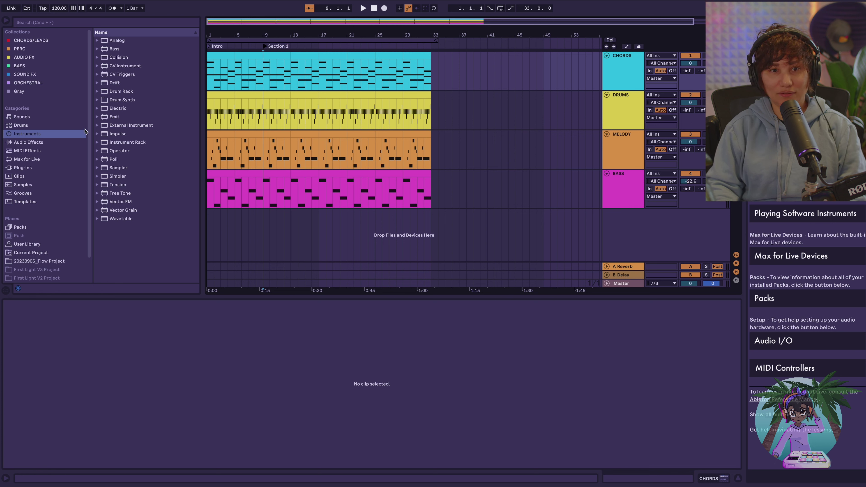
Add a locator named Section 2 at bar 17
click(321, 66)
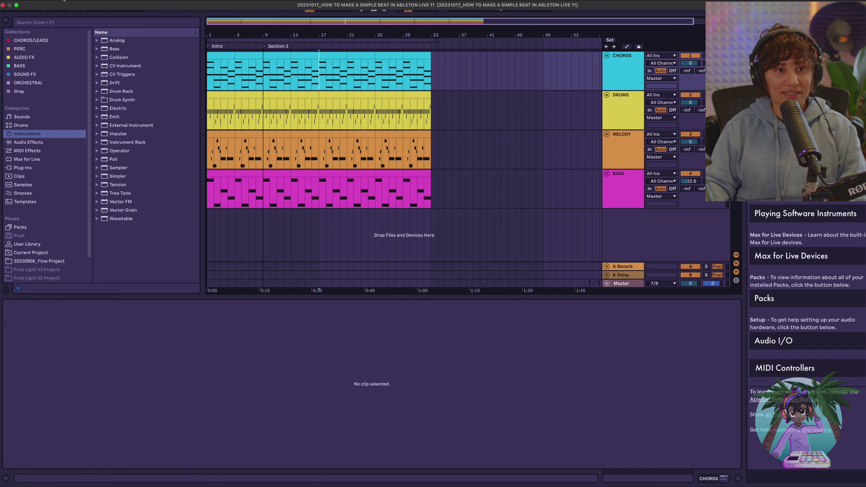
click(68, 4)
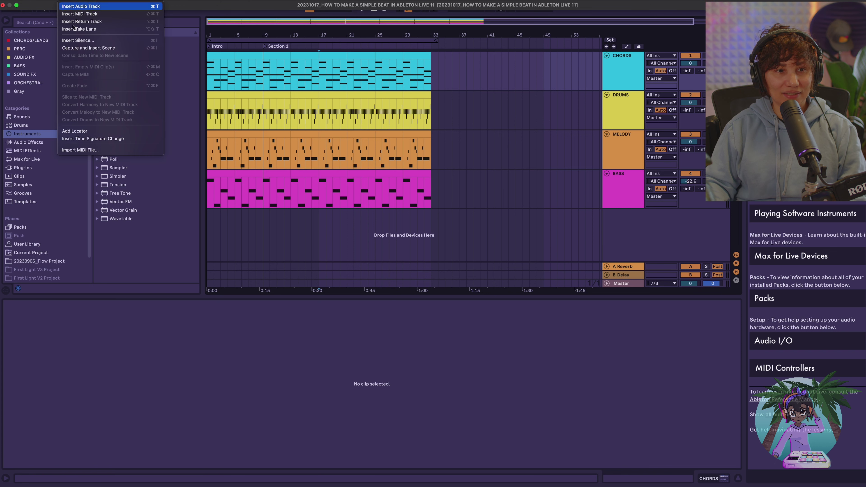
click(79, 131)
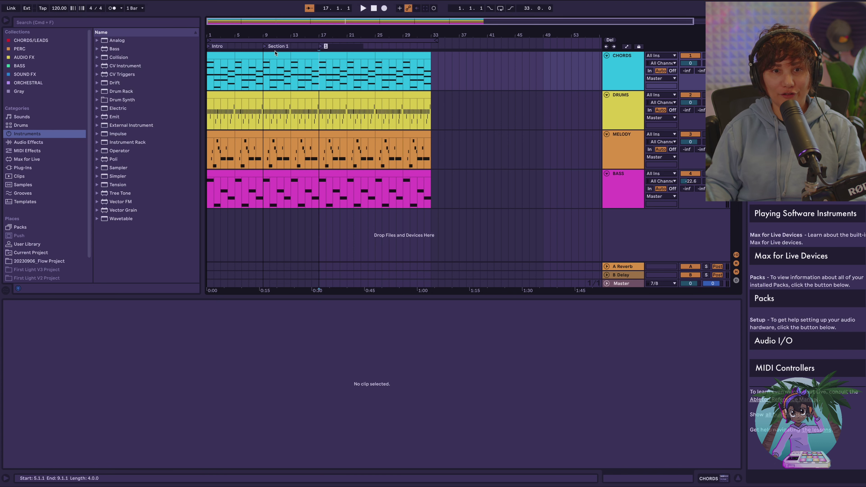
text(SE)
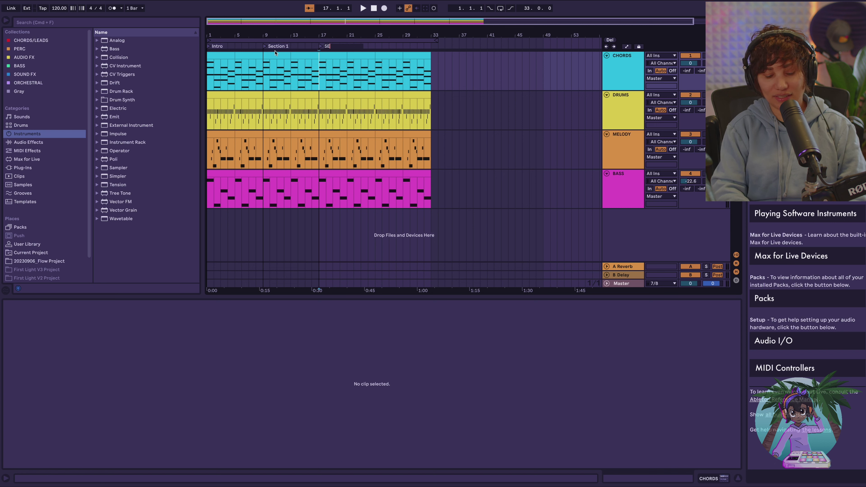
text(ction 2)
key(Return)
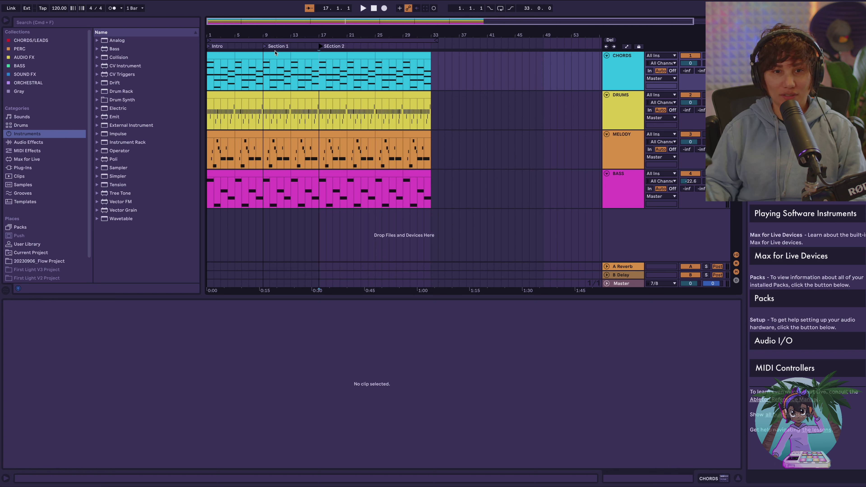
key(super+r)
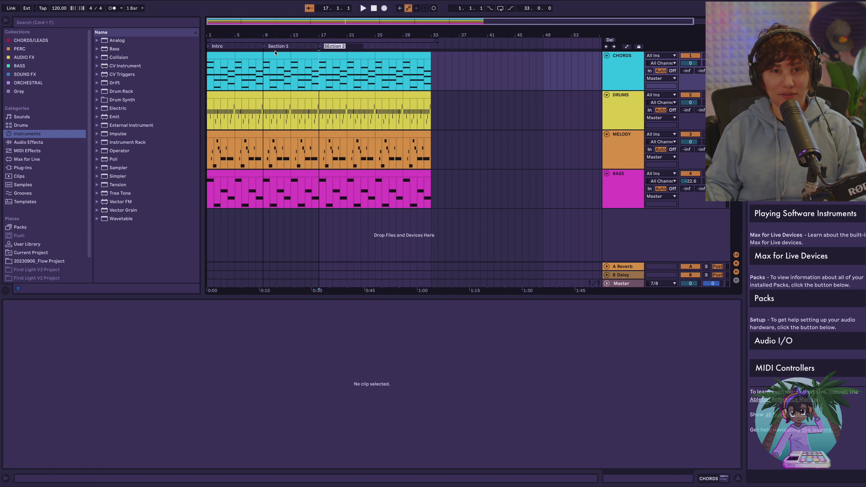
text(Sectio)
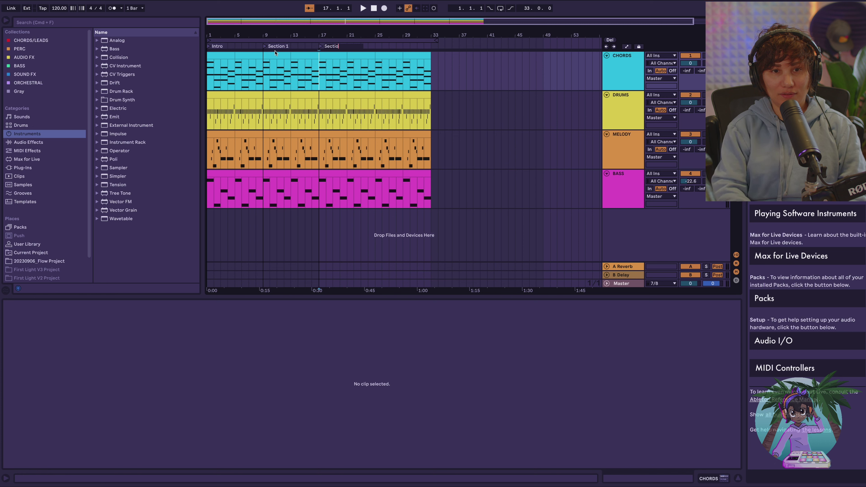
text(n 2)
key(Return)
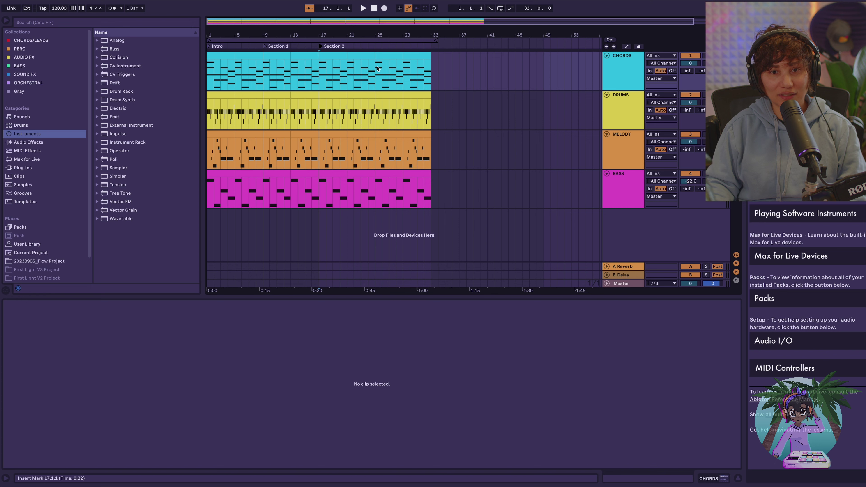
Add a locator named Section 3 at bar 25
click(375, 44)
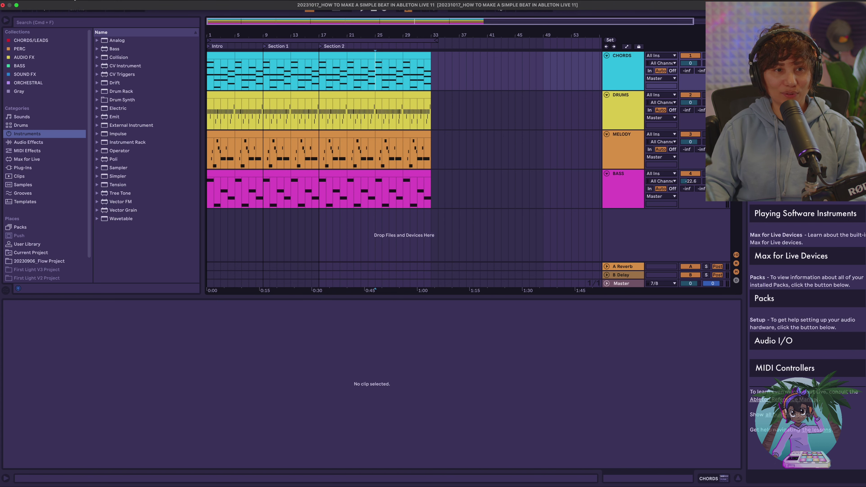
click(69, 1)
click(83, 131)
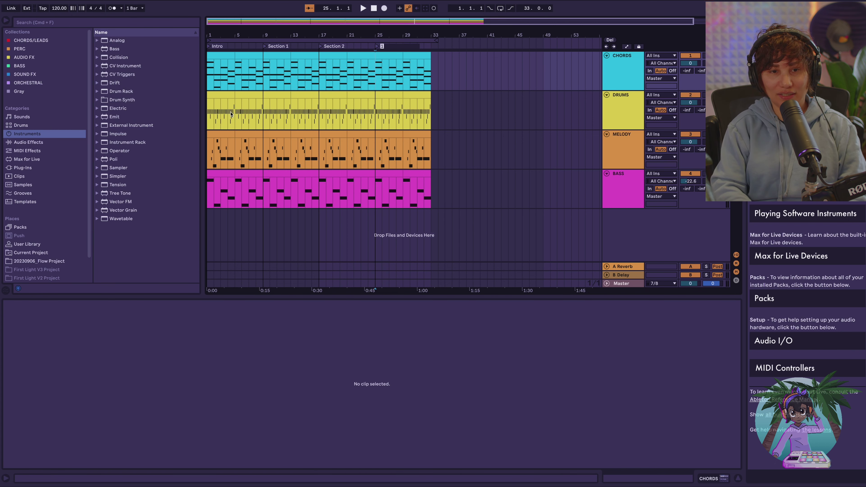
text(Section)
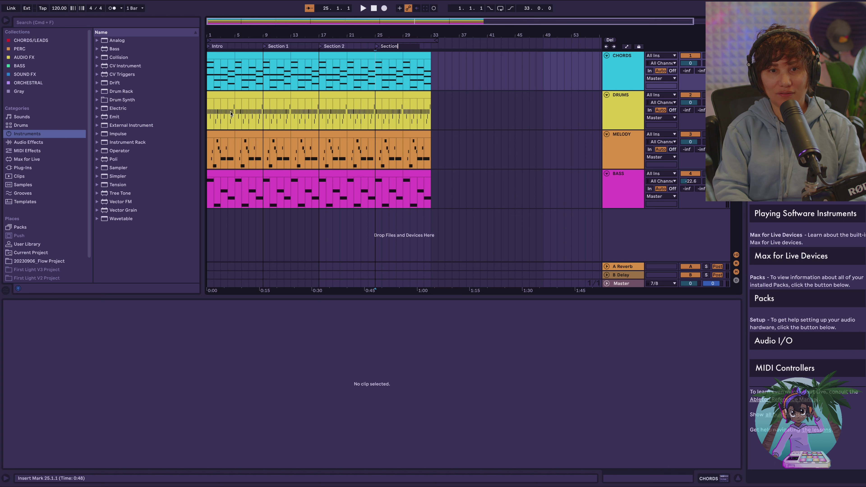
text( 3)
key(Return)
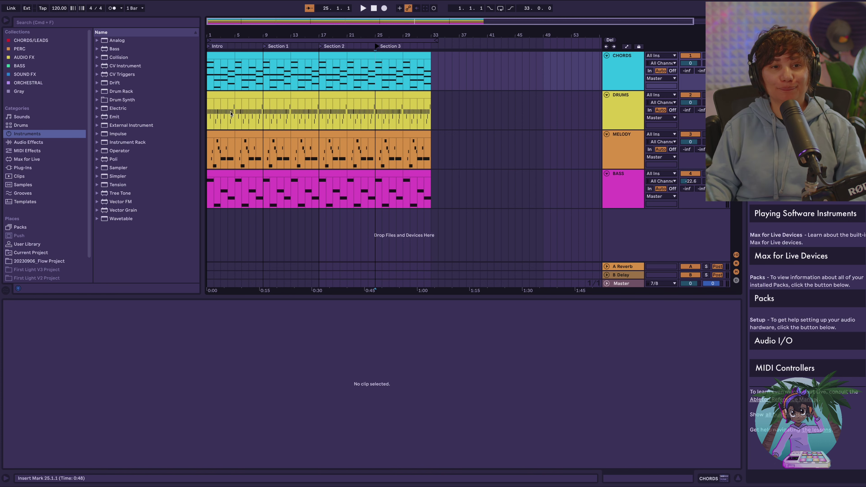
Deactivate the drums, melody and bass clips in the first four bars of the Intro
click(262, 39)
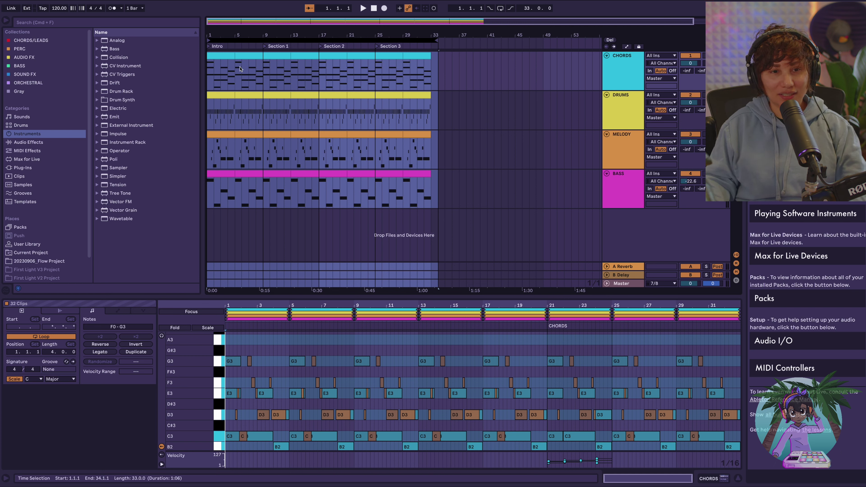
click(220, 97)
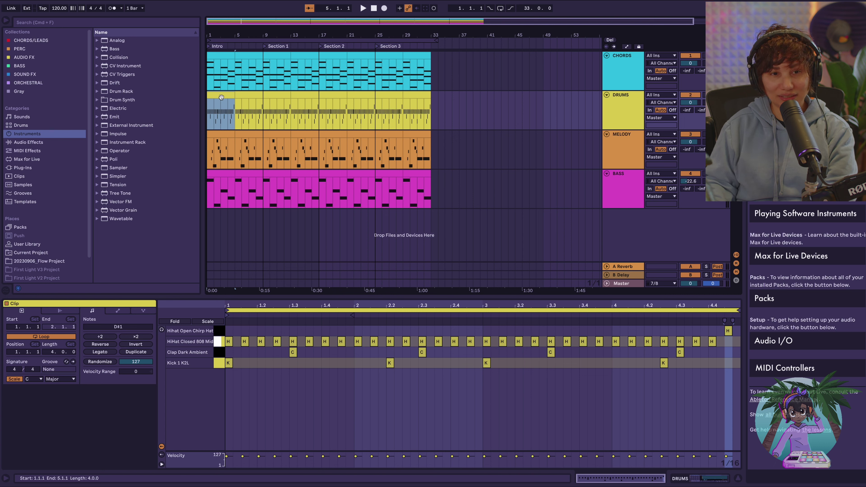
key(0)
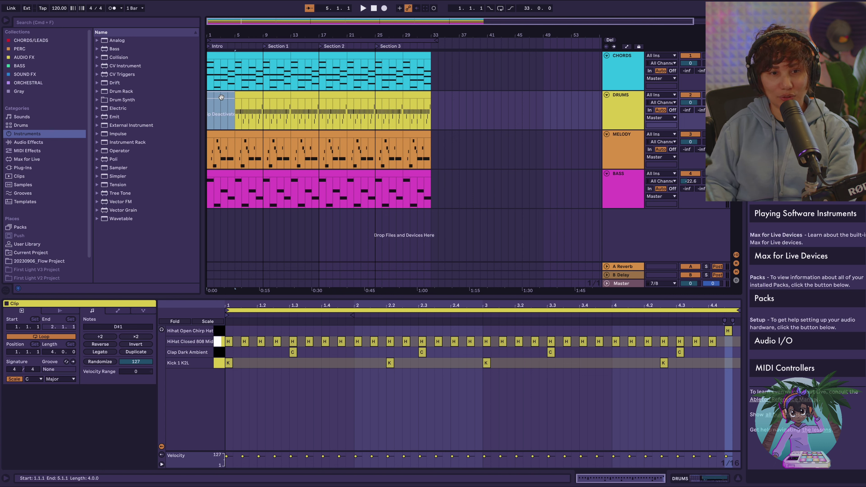
click(226, 136)
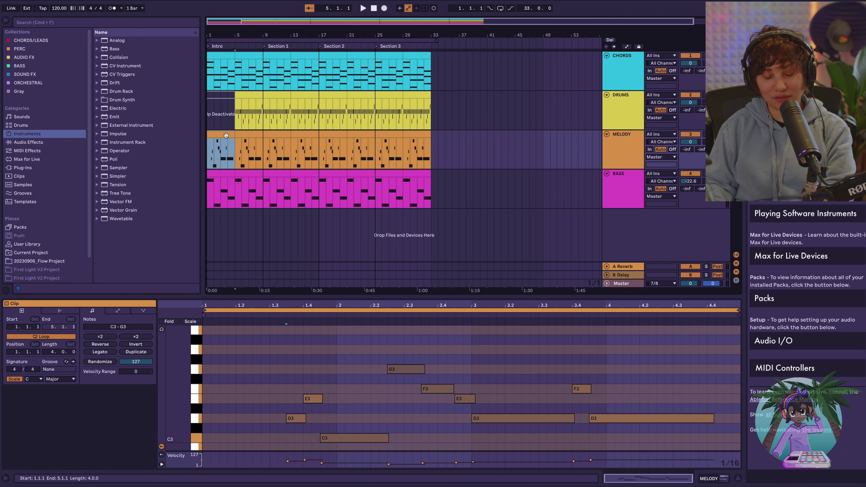
key(0)
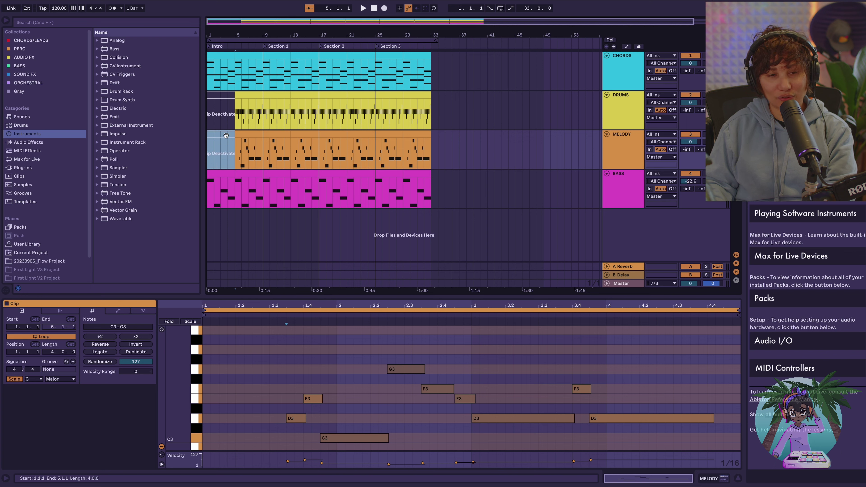
click(220, 173)
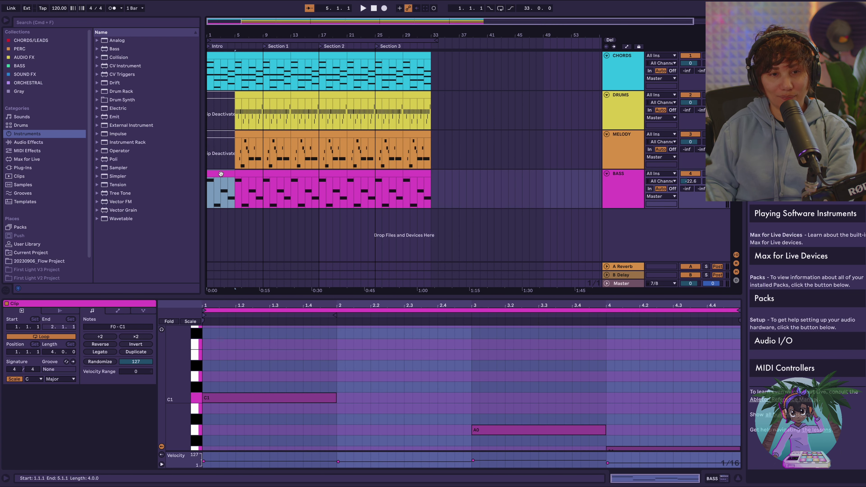
key(0)
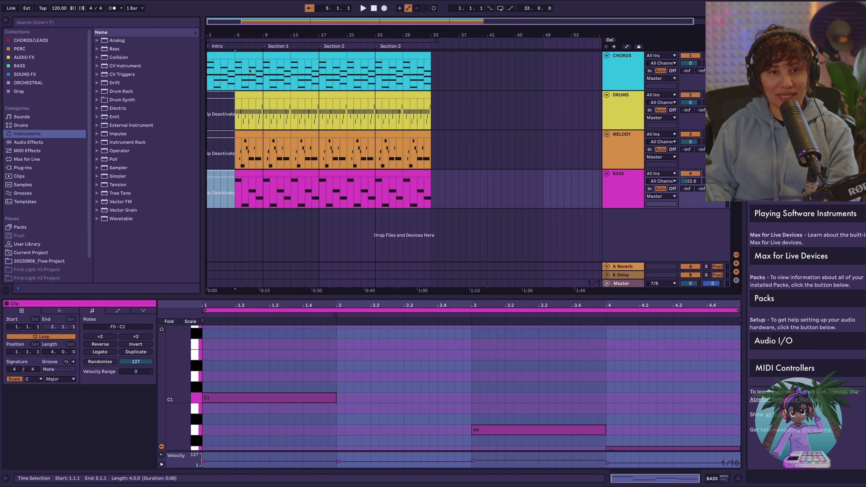
Deactivate the melody and bass clips in bars 5 to 8, the second half of the Intro
click(255, 133)
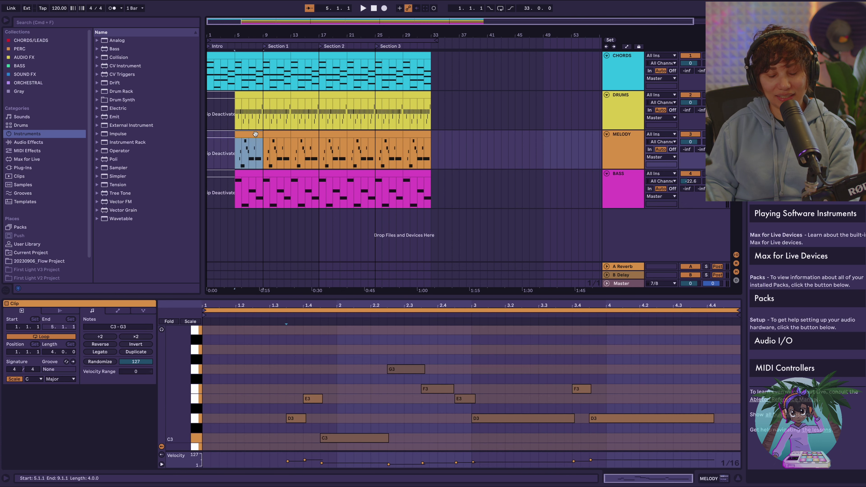
key(0)
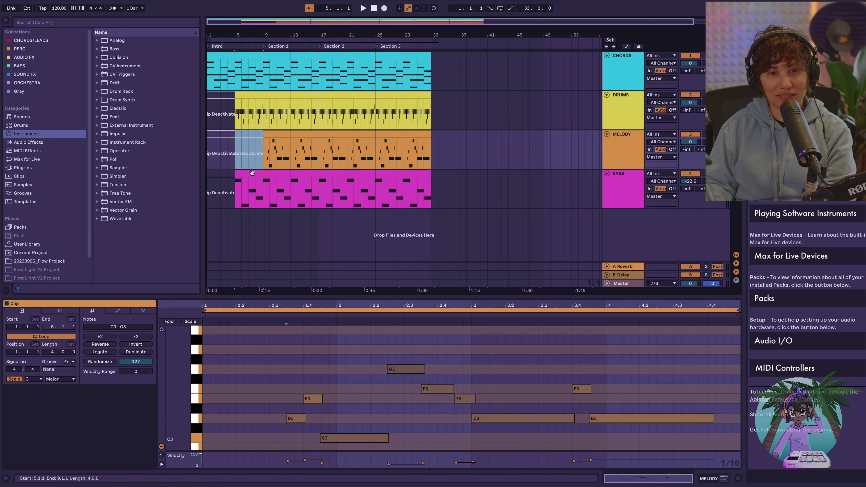
click(251, 173)
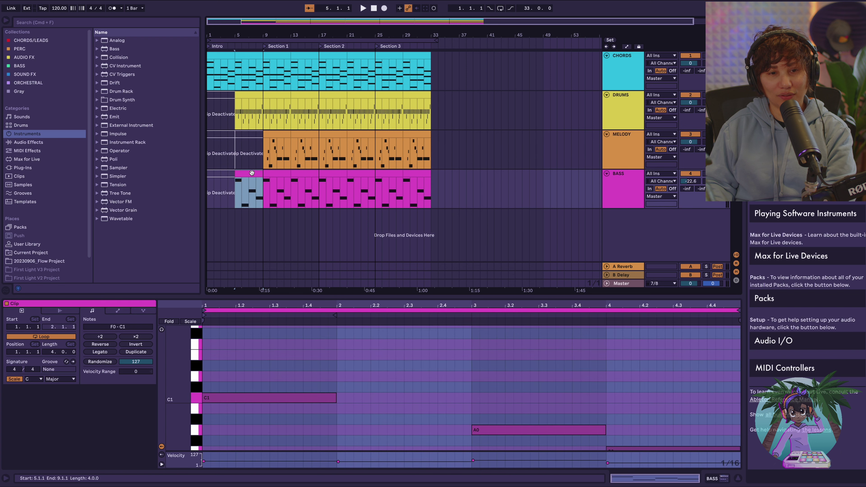
key(0)
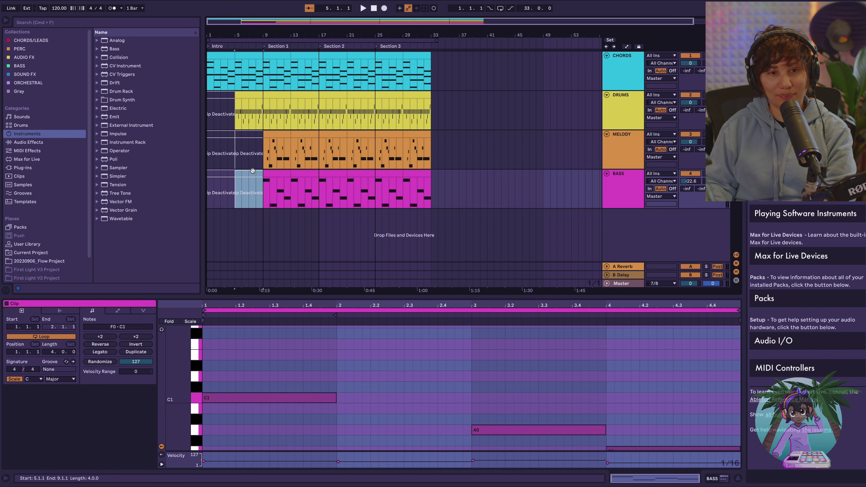
Deactivate all closed hi-hat and kick notes in the drum clip at bars 5 to 8
click(244, 95)
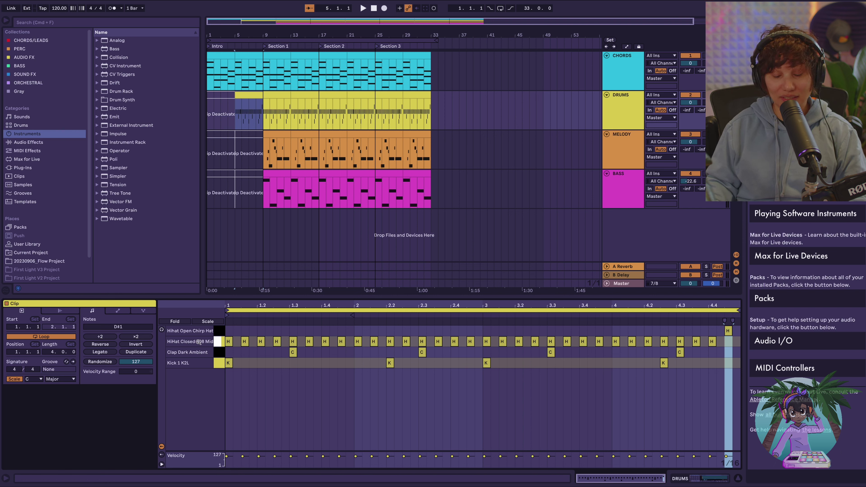
click(219, 343)
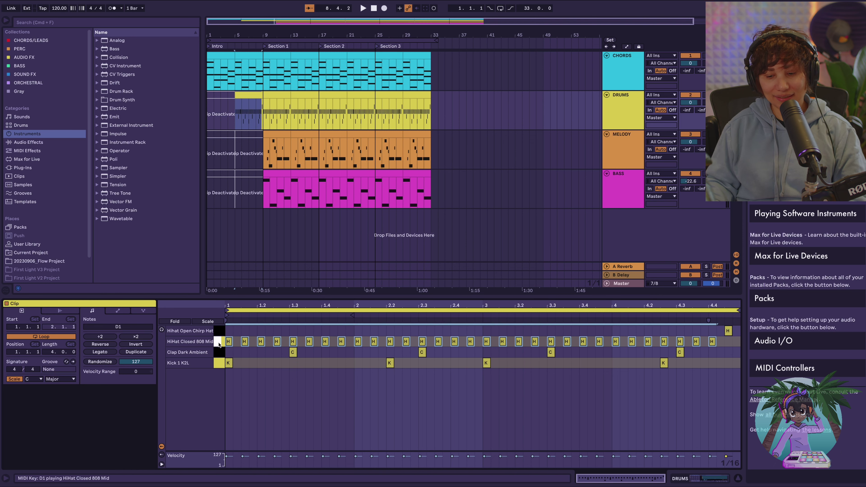
click(219, 364)
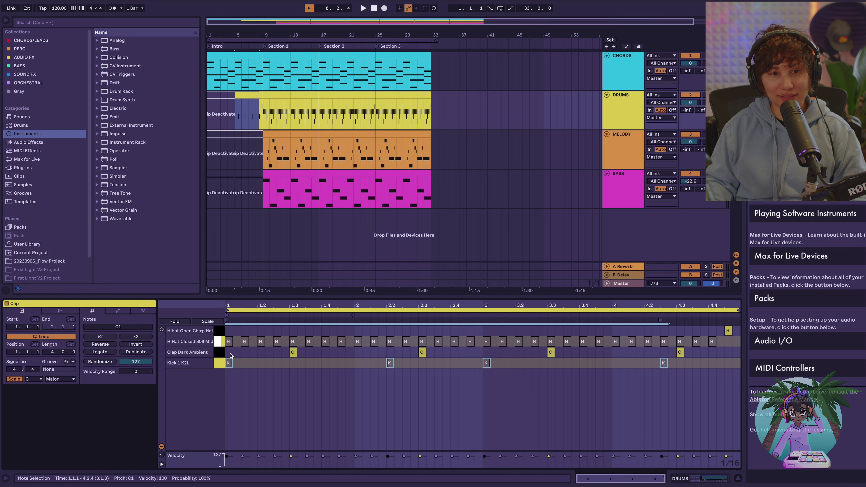
click(256, 95)
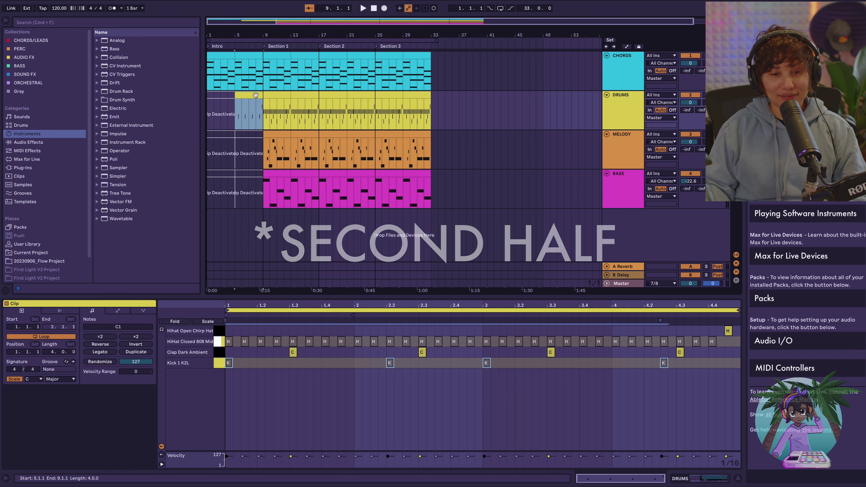
click(218, 342)
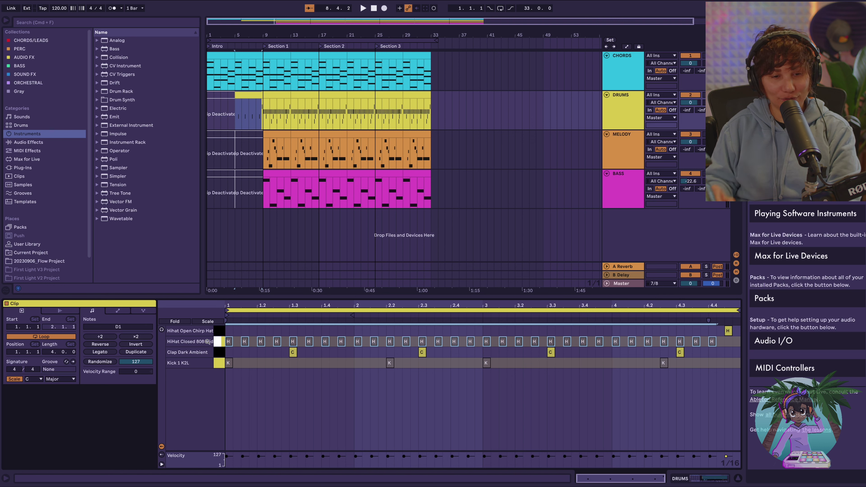
click(219, 364)
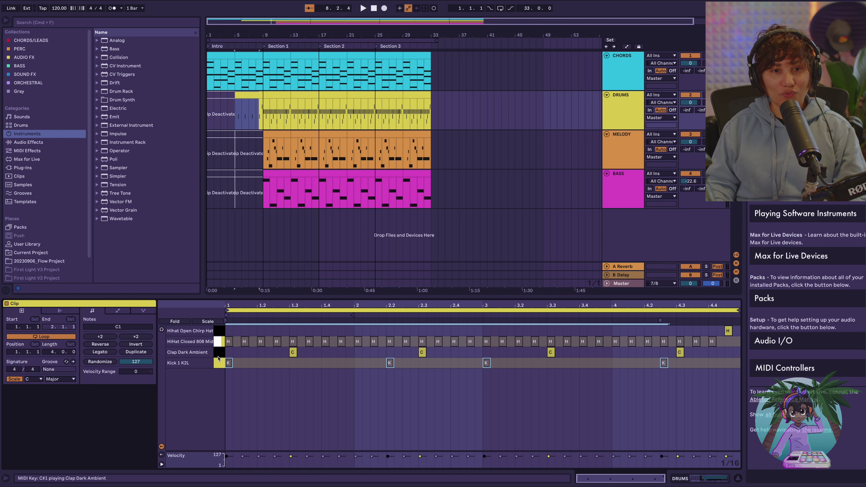
click(257, 96)
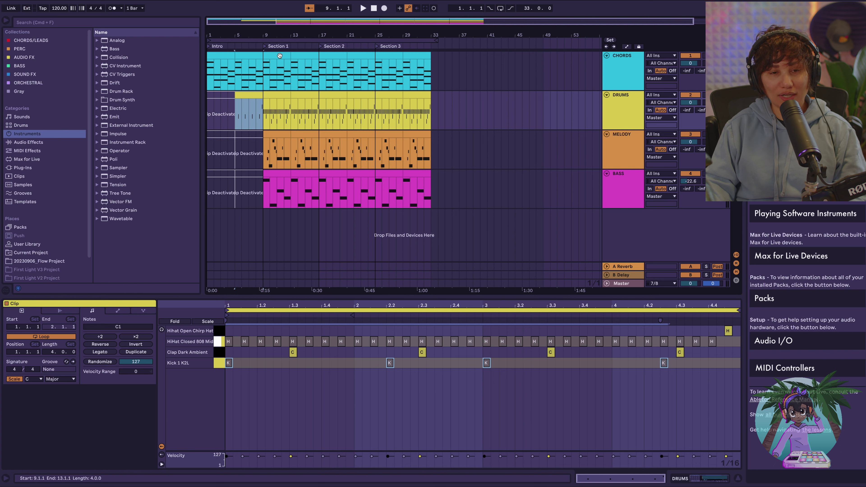
Deactivate all closed hi-hat notes in the first drum clip of Section 1, at bars 9 to 12
click(282, 95)
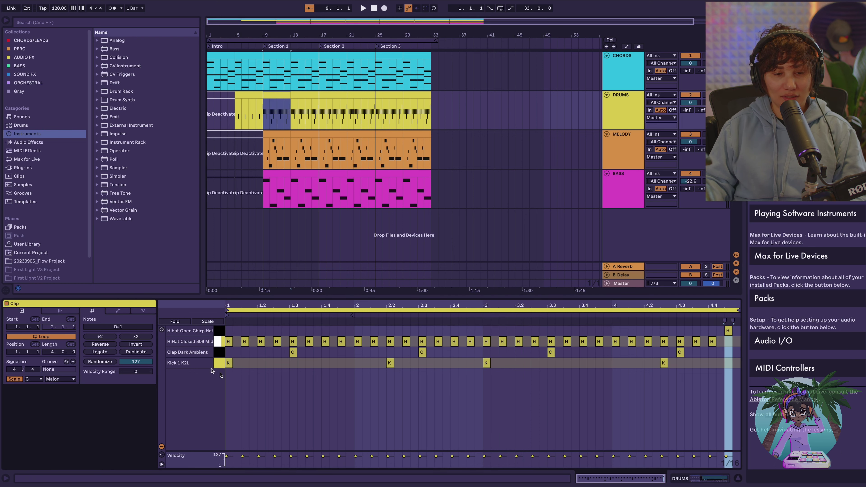
click(218, 342)
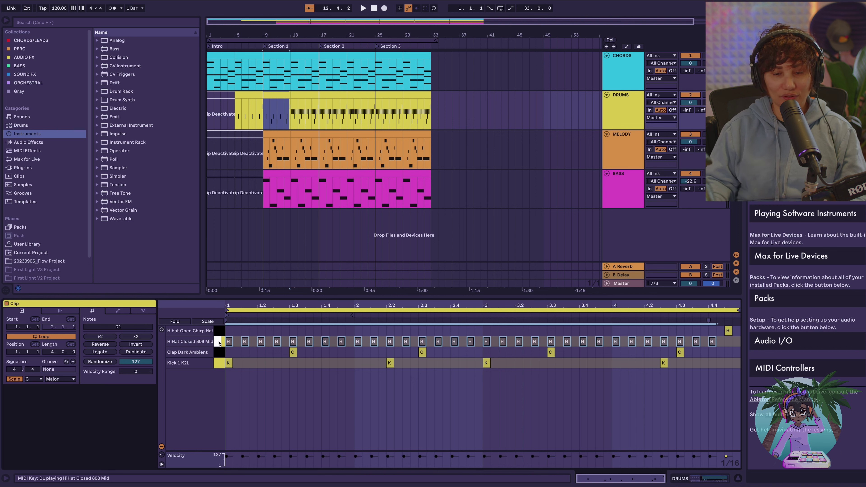
click(287, 95)
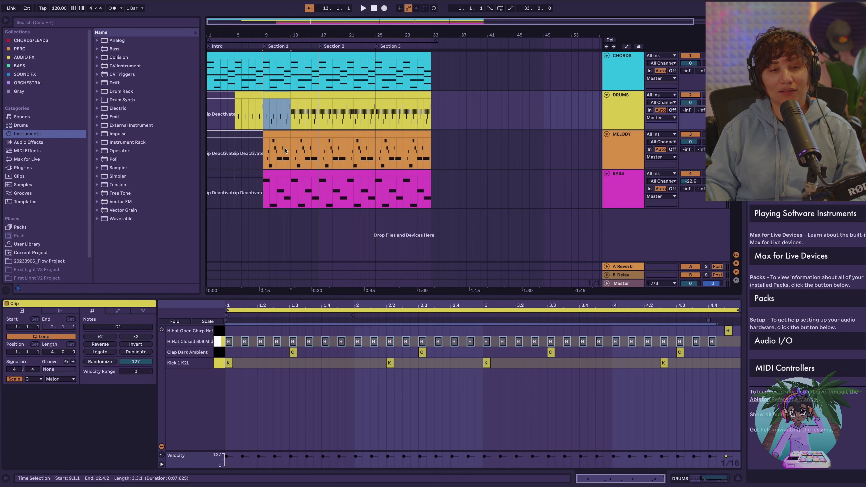
Deactivate both melody clips in Section 1, covering bars 9 to 16
click(279, 136)
key(0)
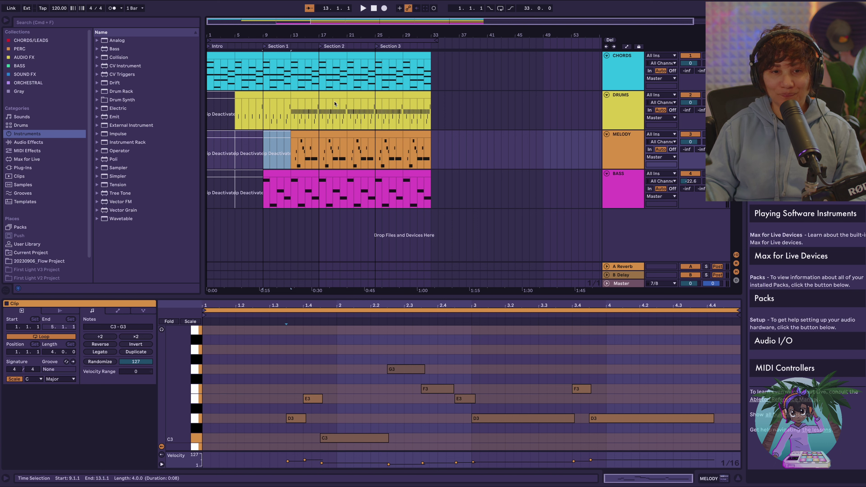
click(303, 136)
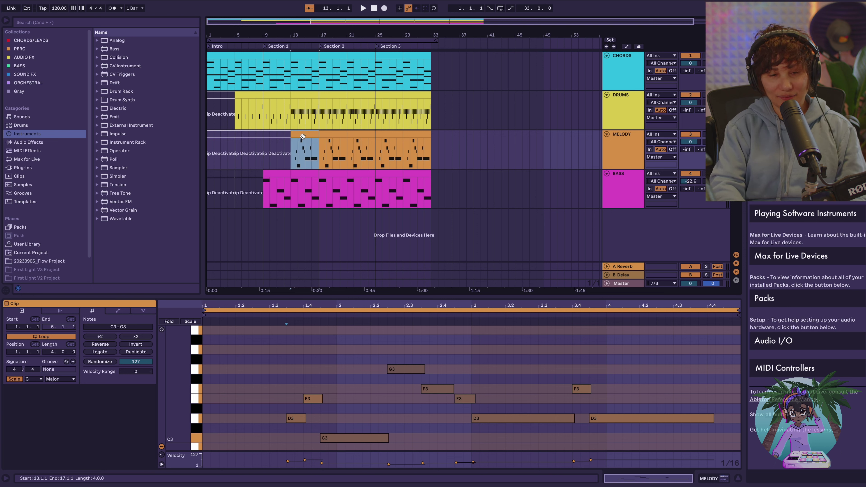
key(0)
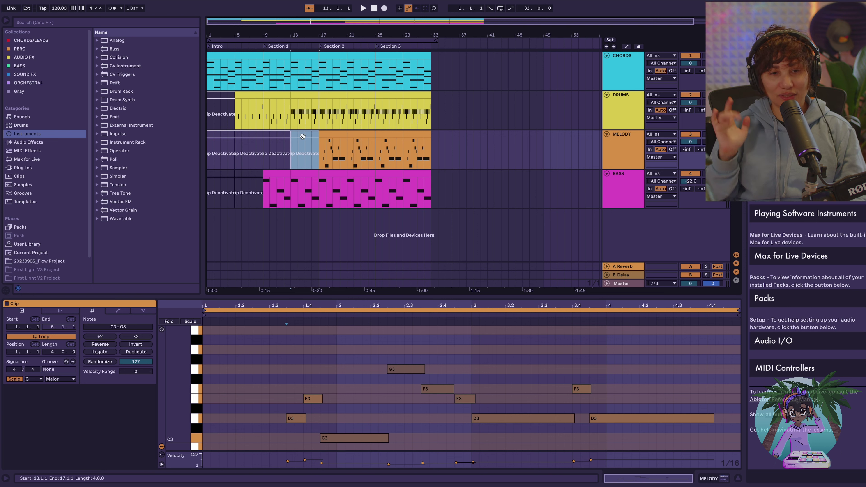
Copy the drum clip from bar 5 and paste it over the first drum clip of Section 2 at bar 17
click(304, 95)
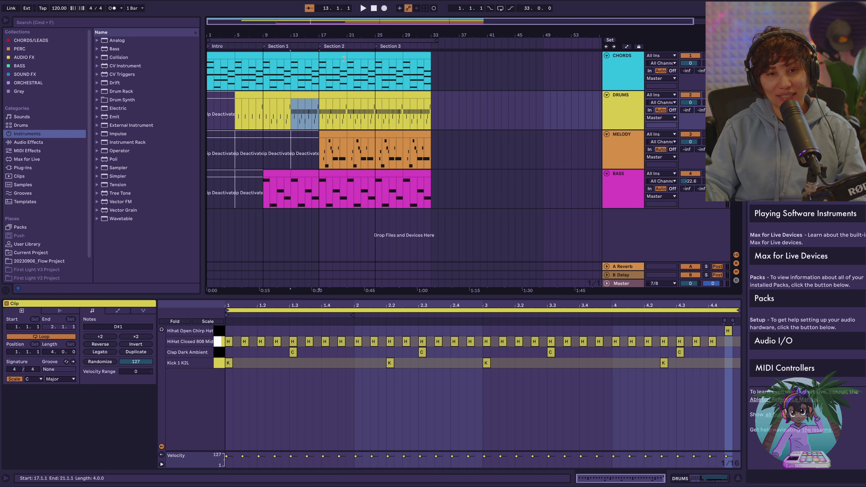
click(248, 95)
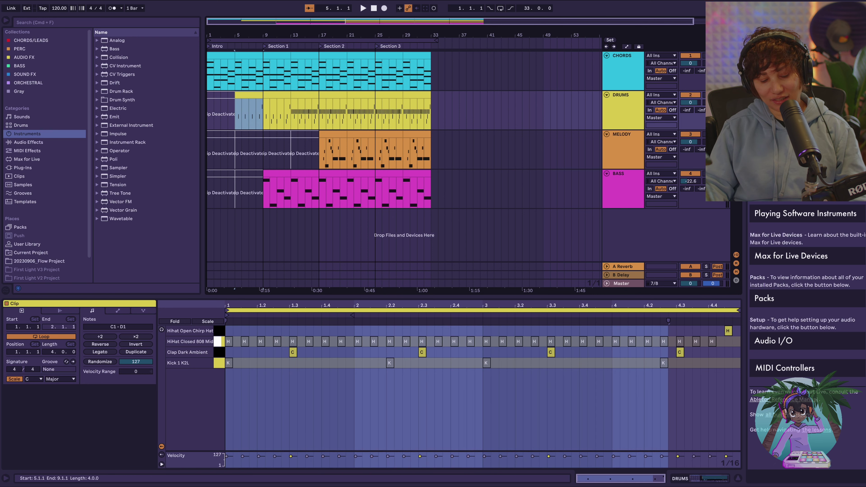
click(333, 97)
key(super+v)
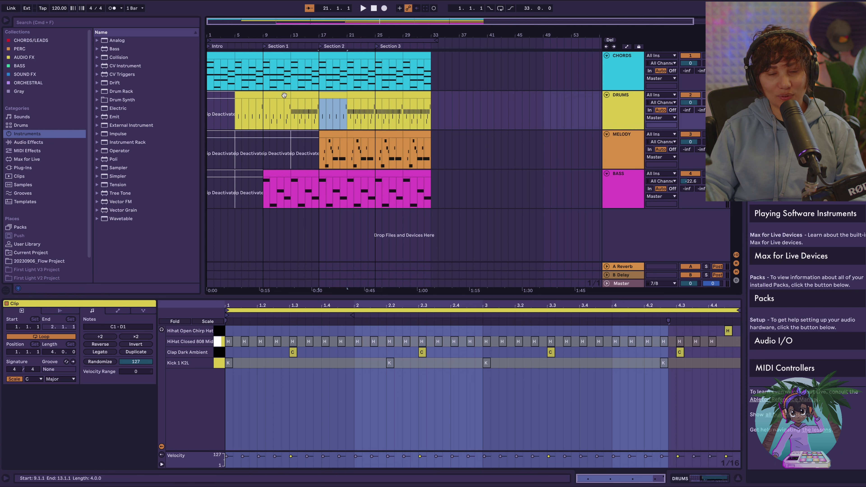
Deactivate all kick notes in the second drum clip of Section 2, at bars 21 to 24
click(366, 94)
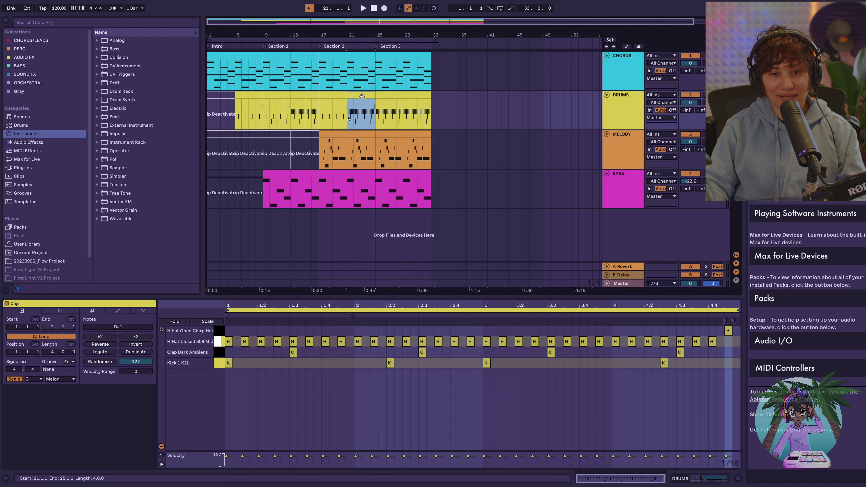
click(219, 363)
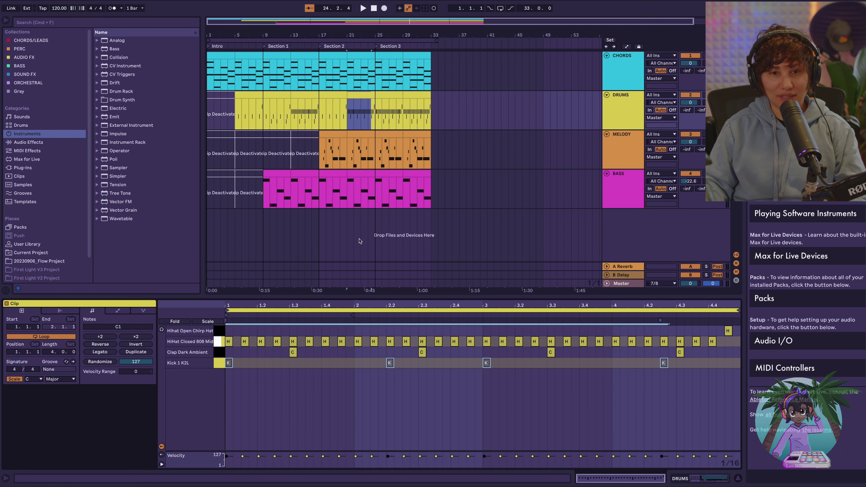
click(367, 102)
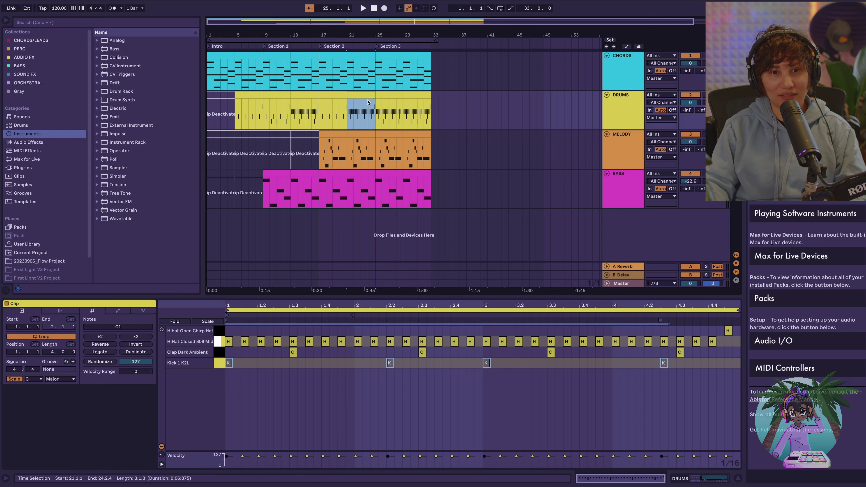
Deactivate the first melody clip of Section 2, at bars 17 to 20
click(335, 136)
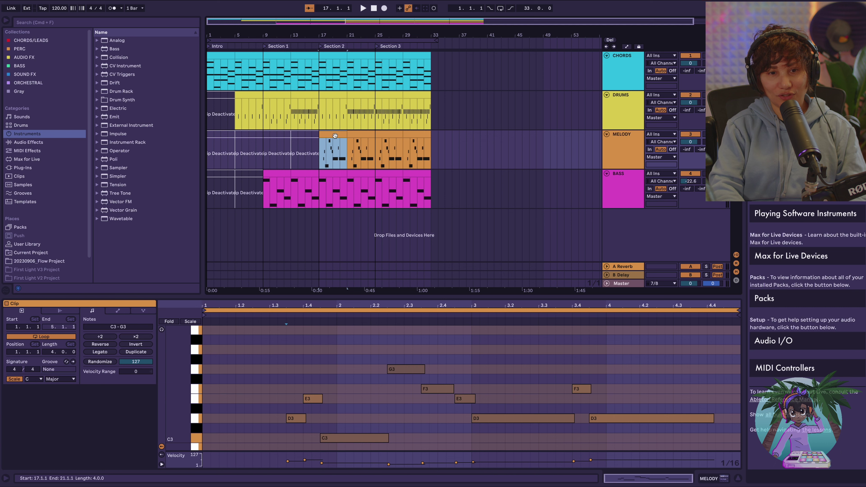
key(0)
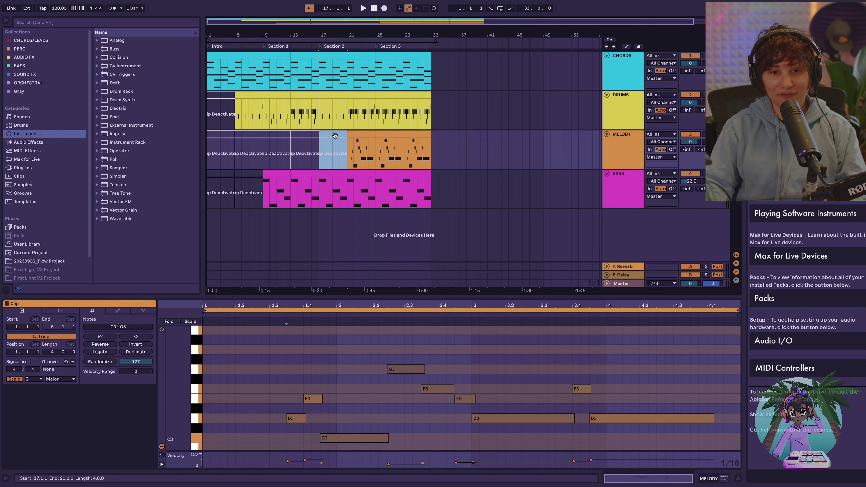
click(363, 134)
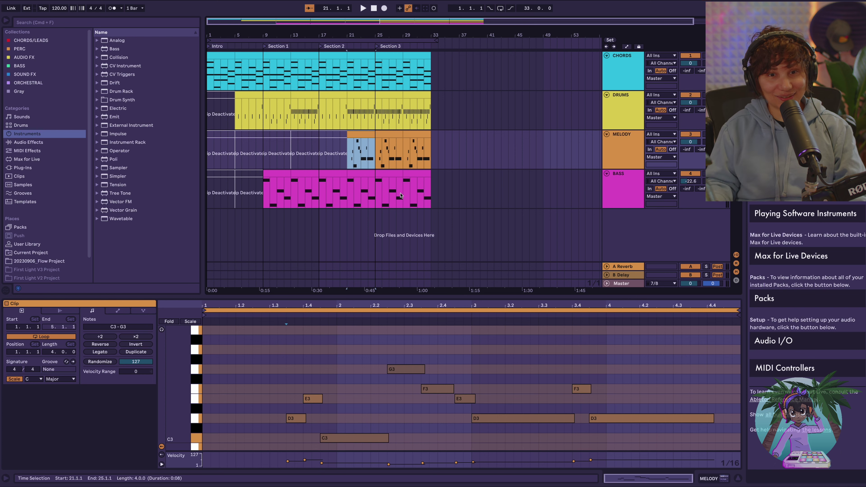
Select the whole arrangement and play it from bar 1 to listen to all sections
click(328, 38)
key(space)
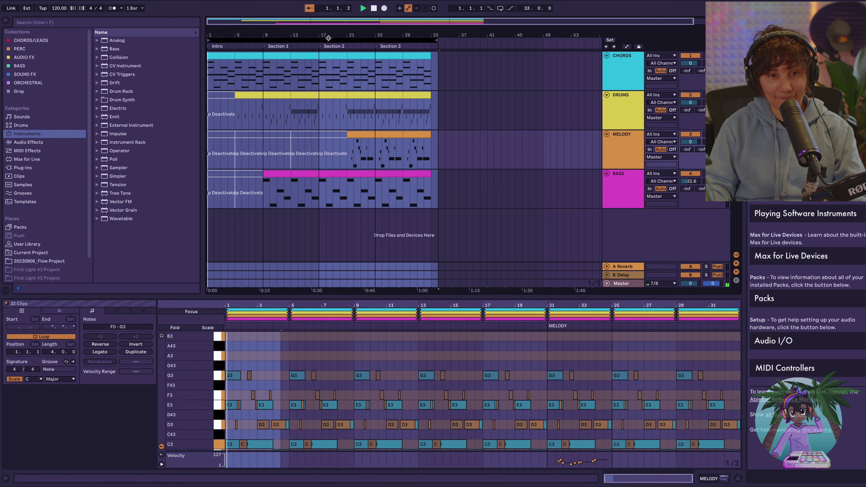
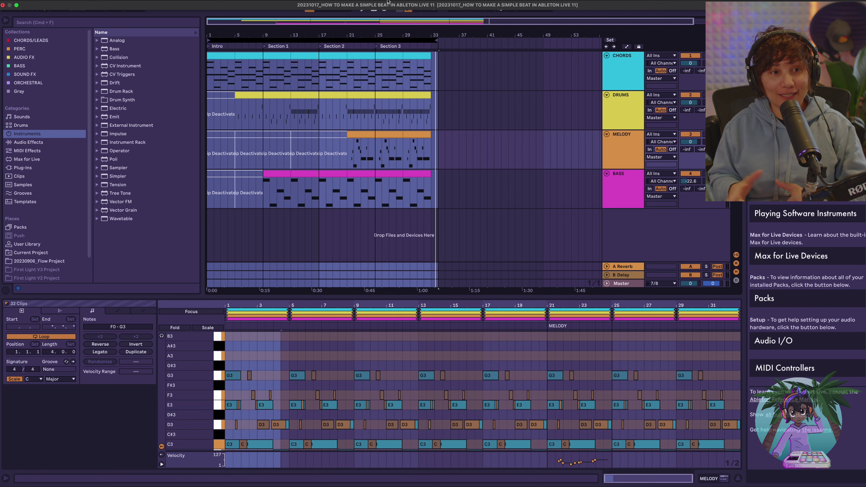
Create a new folder in the User Library and name it "Name it whatever you WANT!!!"
click(34, 244)
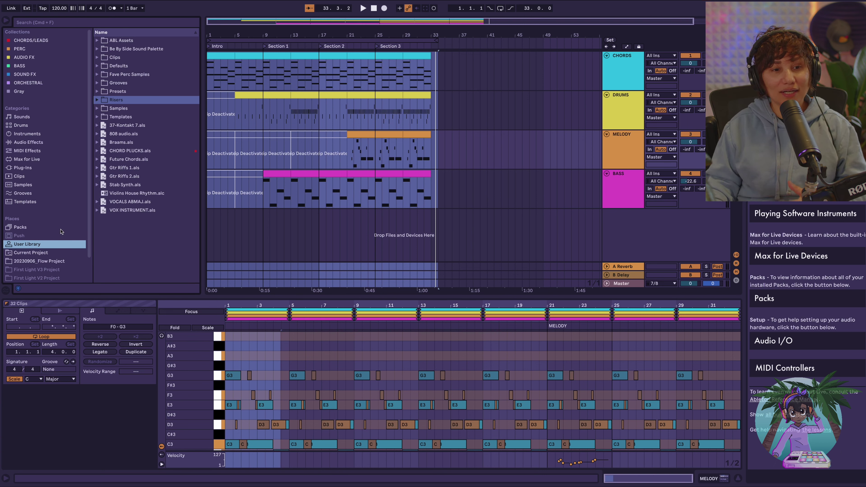
right_click(132, 228)
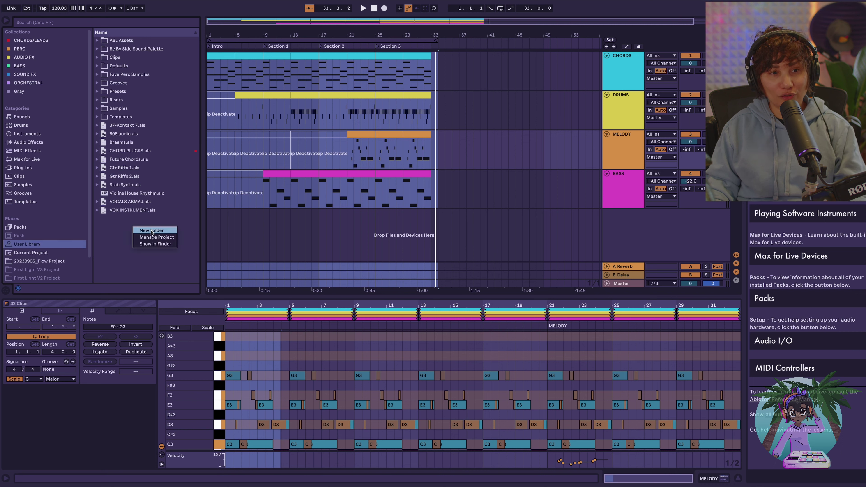
click(152, 230)
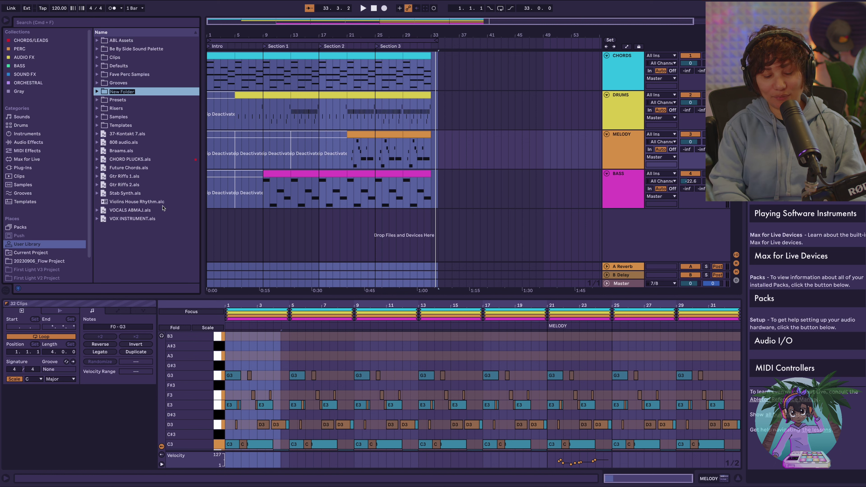
text(Name it)
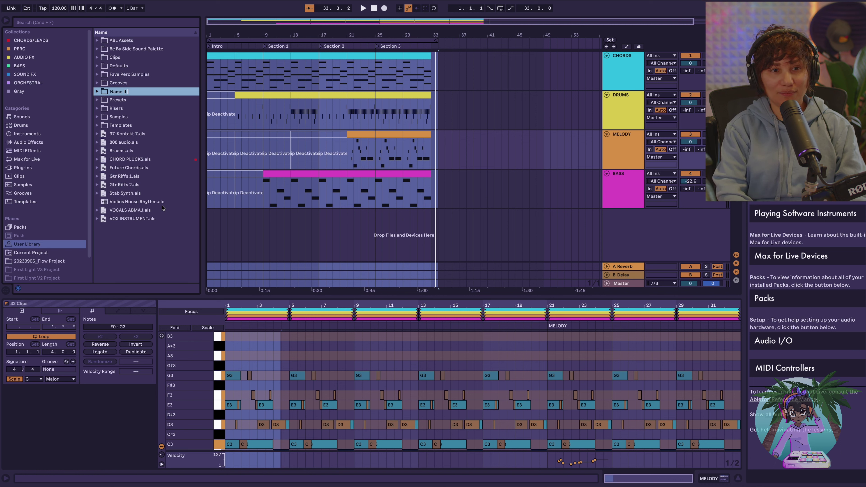
text( whatever you WA)
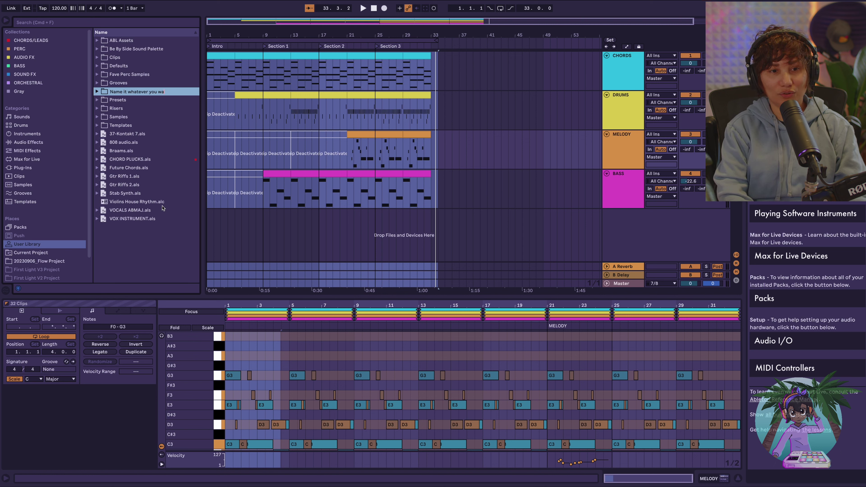
text(NT)
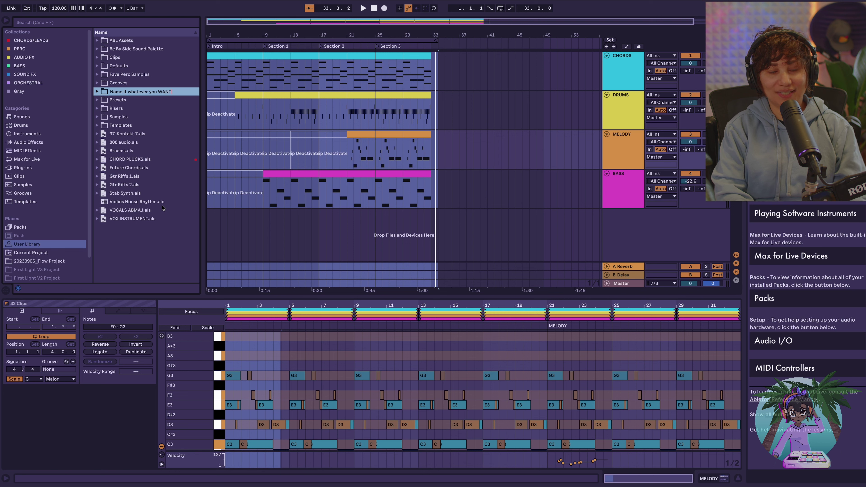
text(@@@)
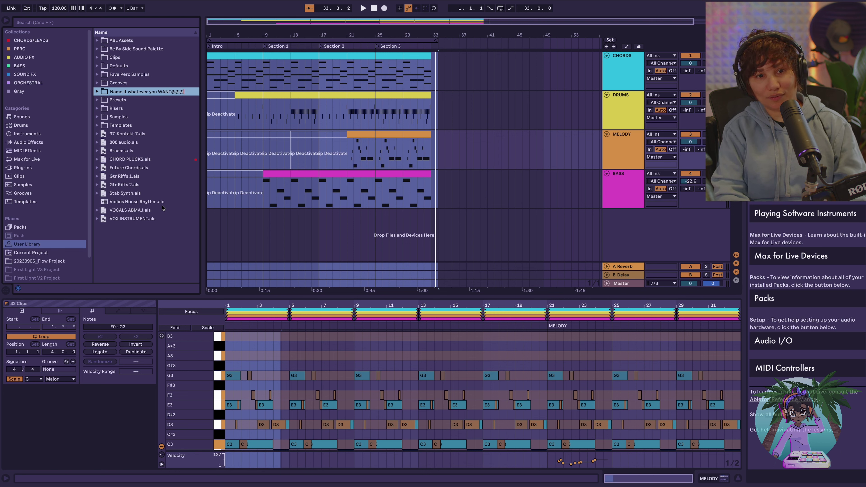
key(BackSpace)
key(BackSpace)
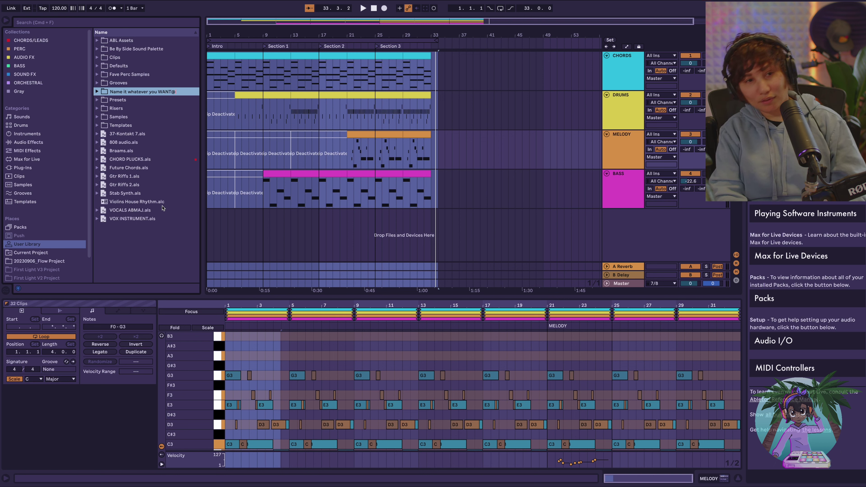
text(!!!)
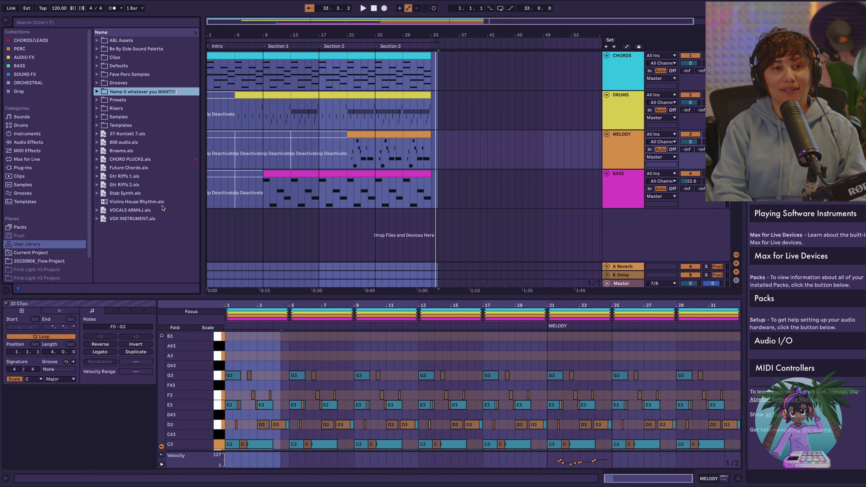
key(Return)
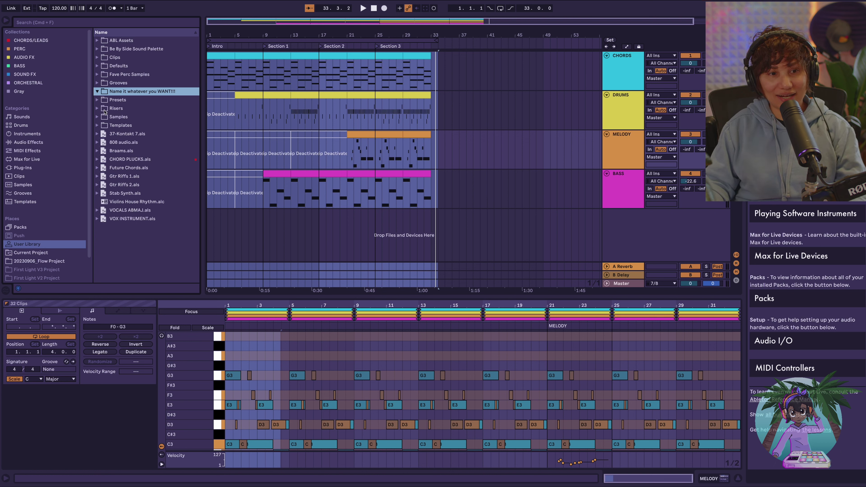
Place the Riser1-1 clip from the User Library's Risers folder on a new track at bar 1 and play it
click(105, 110)
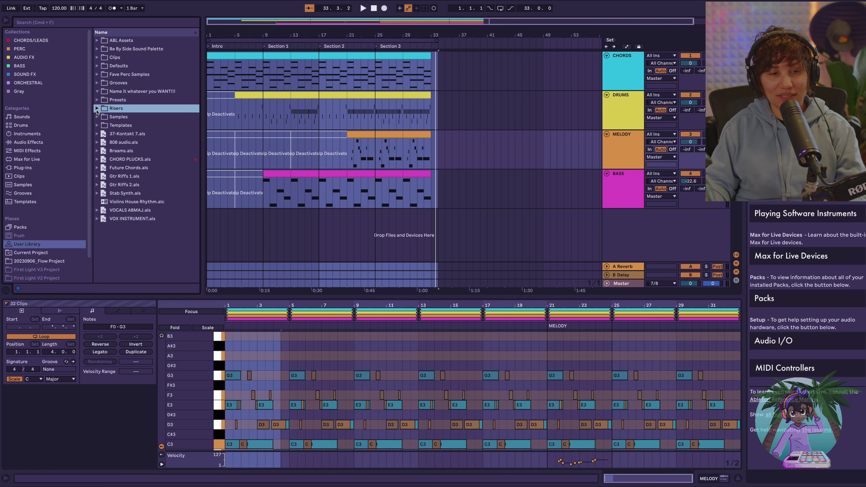
click(96, 109)
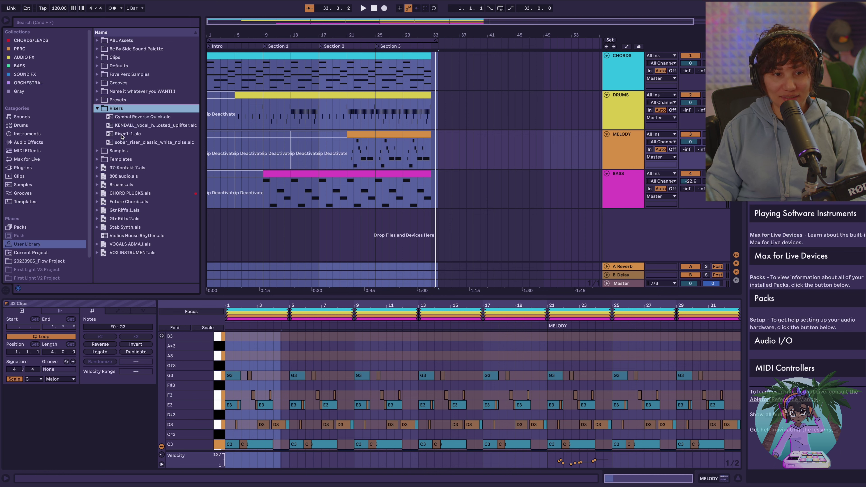
drag(121, 136, 217, 223)
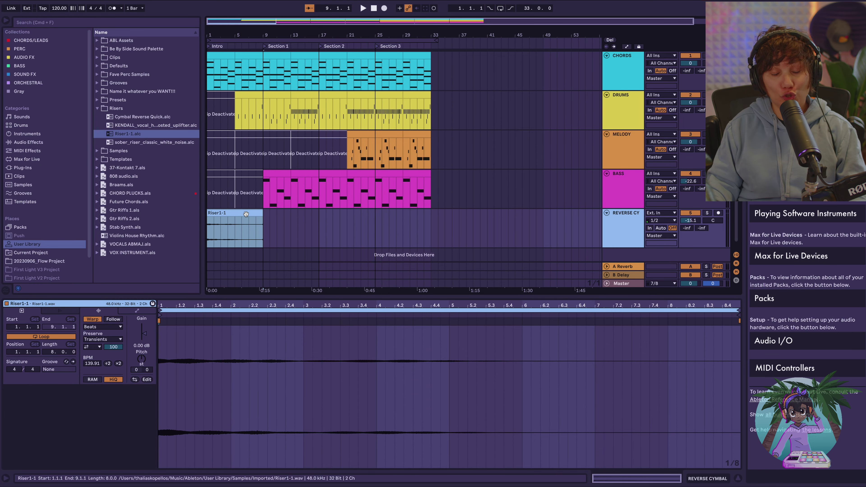
key(space)
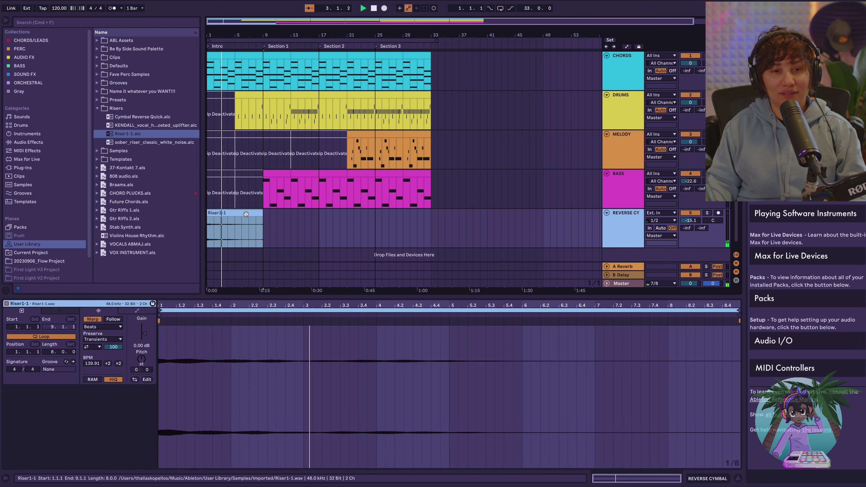
Add Cymbal Reverse Quick on a new track, nudge its start to 8.2.3 so it peaks at Section 1, and play the transition
scroll(246, 214, down, 1)
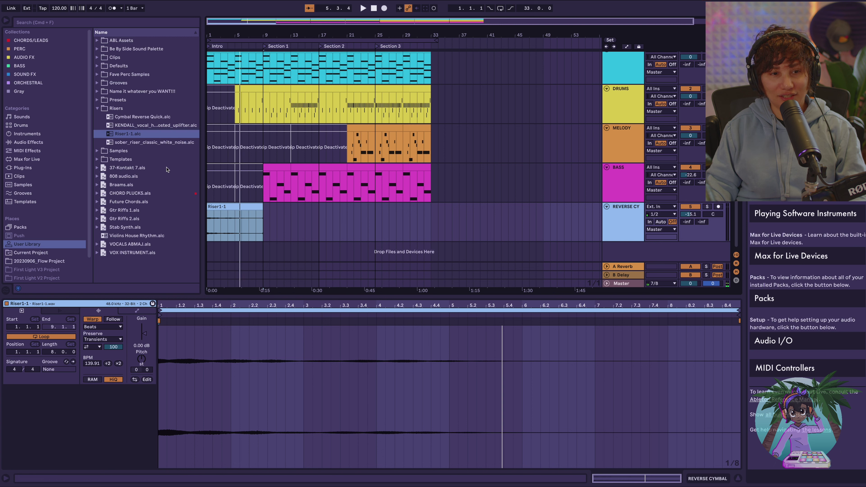
drag(121, 117, 256, 252)
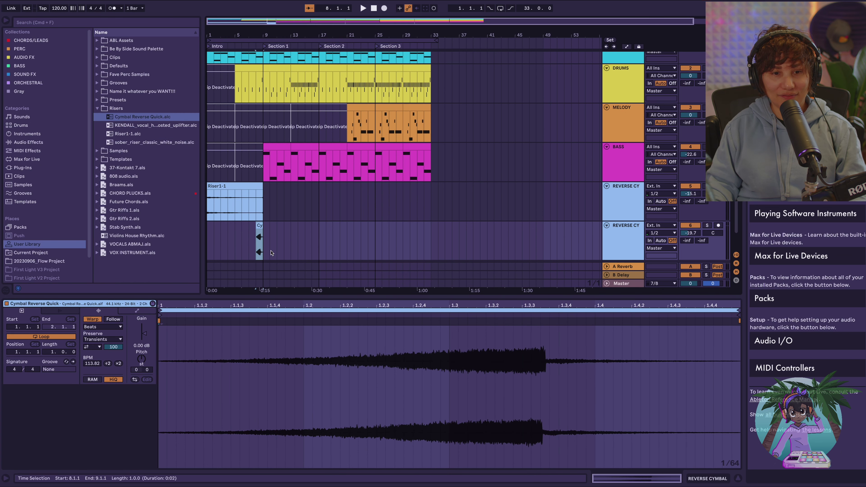
drag(249, 35, 250, 35)
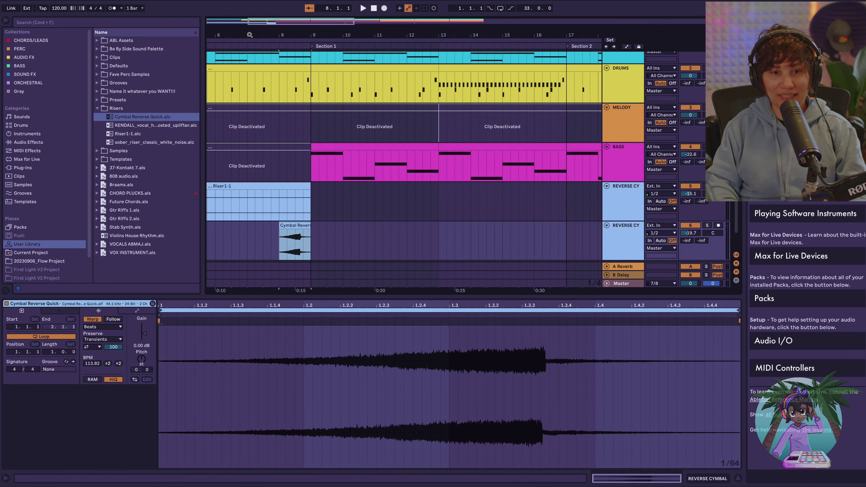
key(Right)
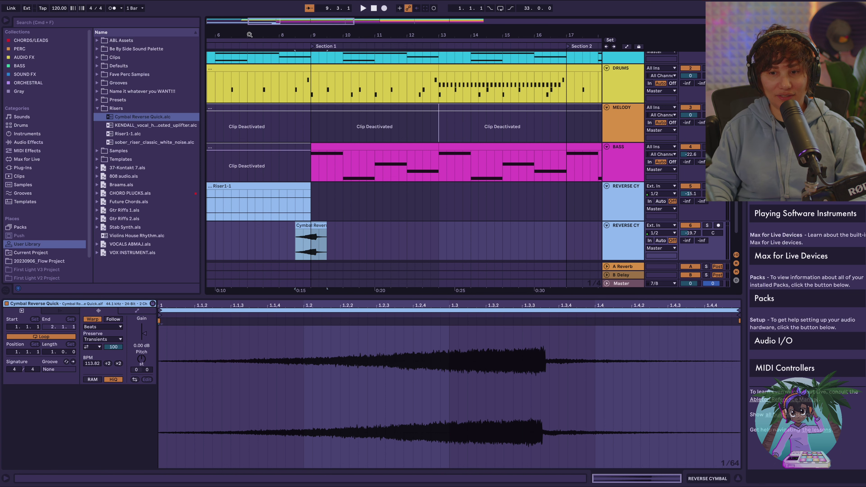
key(Left)
drag(278, 27, 281, 33)
key(space)
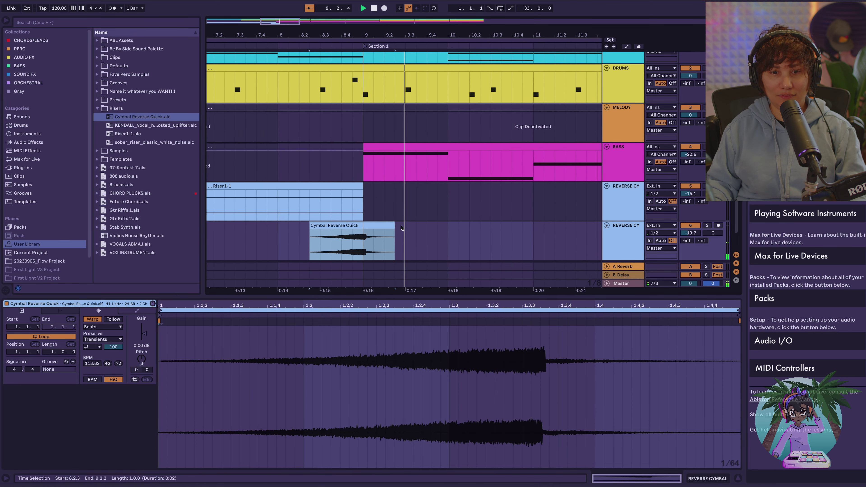
drag(402, 29, 297, 31)
key(space)
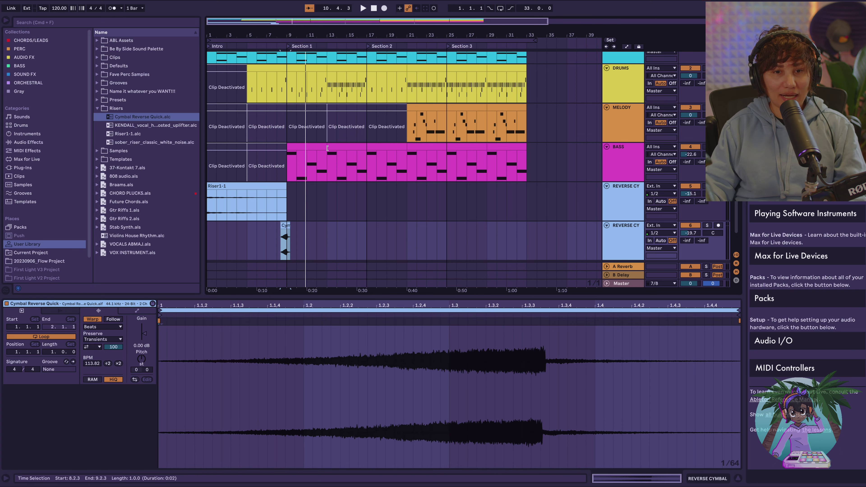
Duplicate the Riser1-1 clip into Section 2 so it spans bars 17 to 24
scroll(326, 191, down, 2)
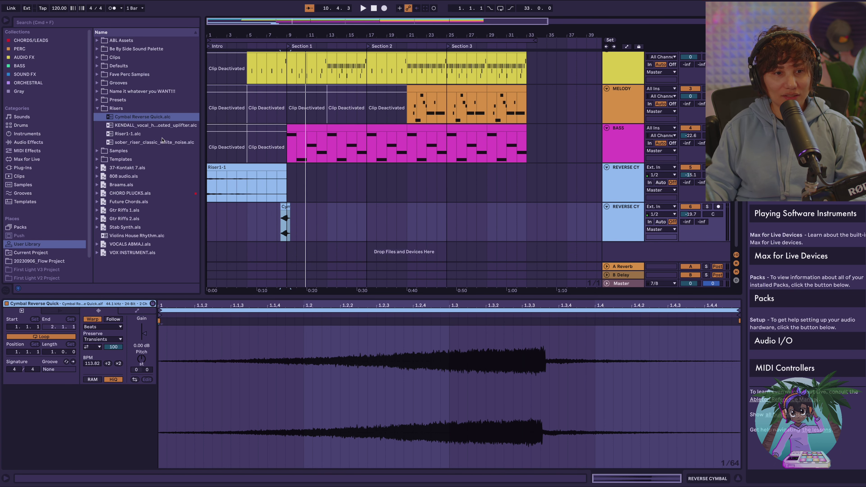
click(249, 168)
key(super+d)
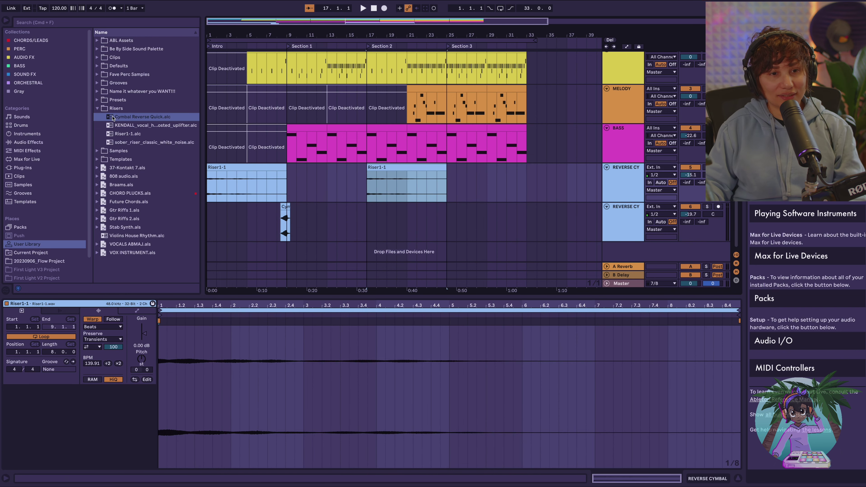
Place a second Cymbal Reverse Quick clip at bar 12 on the same track as the first one
drag(112, 118, 308, 152)
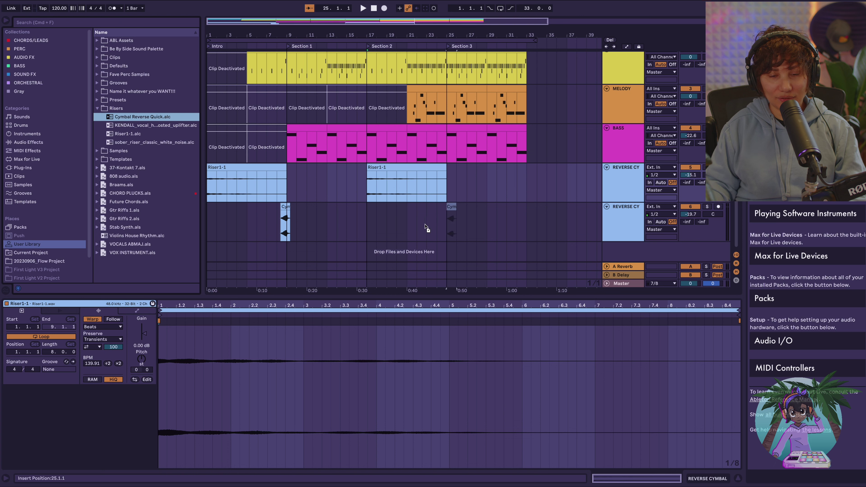
drag(426, 227, 323, 226)
drag(315, 34, 315, 69)
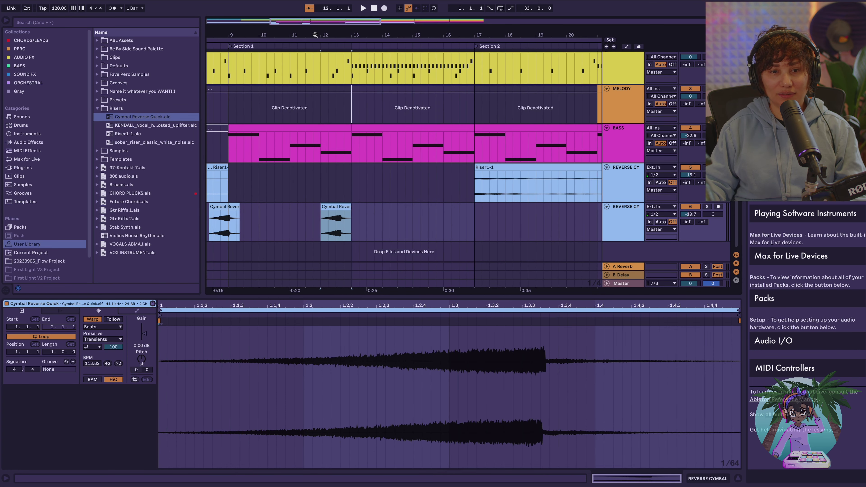
Nudge the second reverse cymbal clip to start at 12.2.2 so its peak meets bar 13, and play the transition
key(Right)
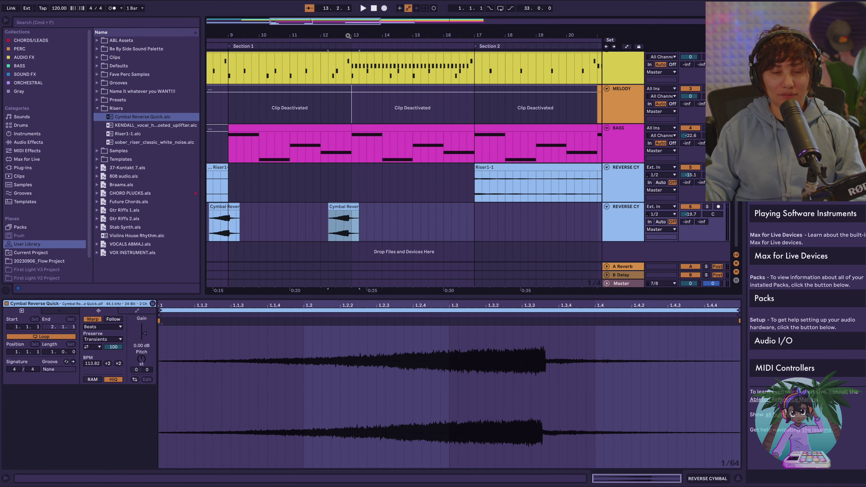
drag(348, 35, 348, 55)
key(Right)
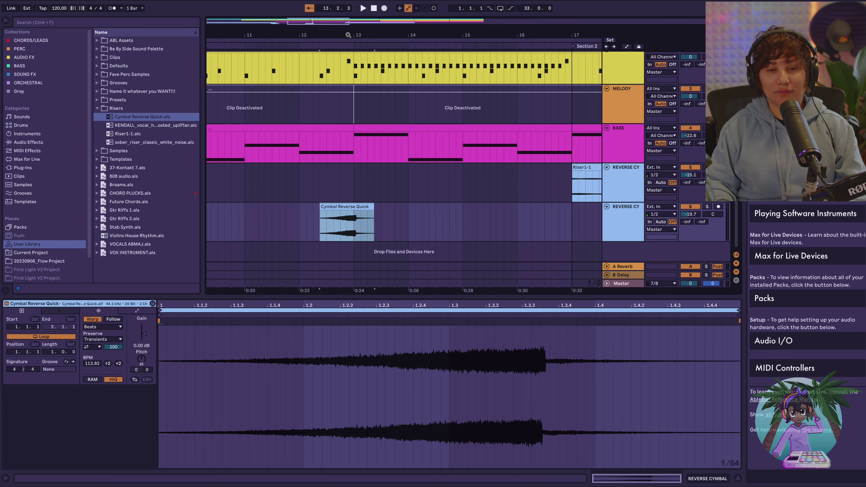
mouse_move(348, 34)
mouse_down()
mouse_move(348, 44)
mouse_move(349, 35)
mouse_up()
key(Left)
key(Right)
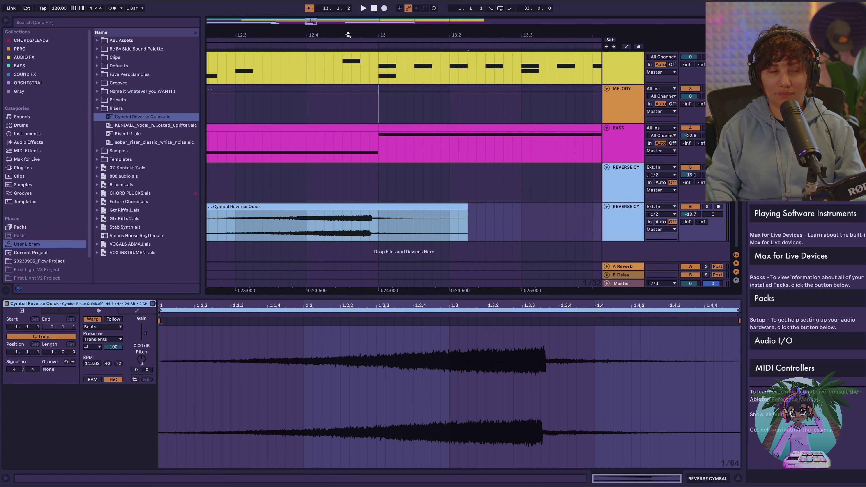
key(Right)
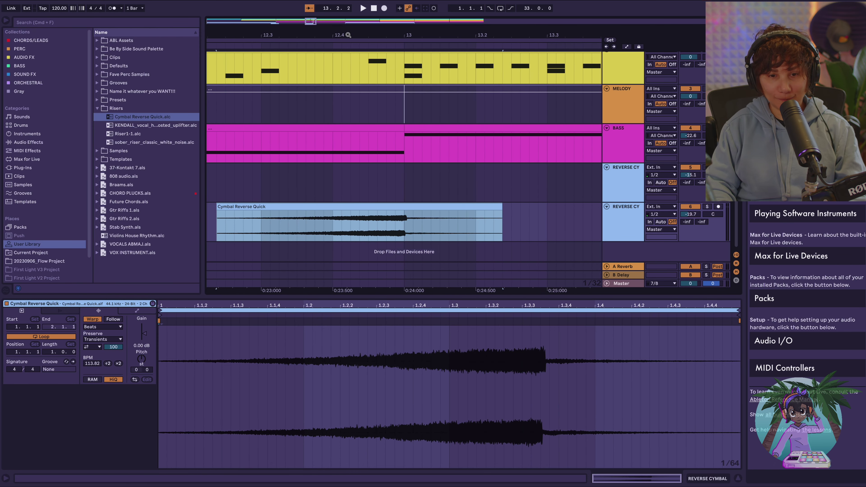
drag(348, 34, 289, 34)
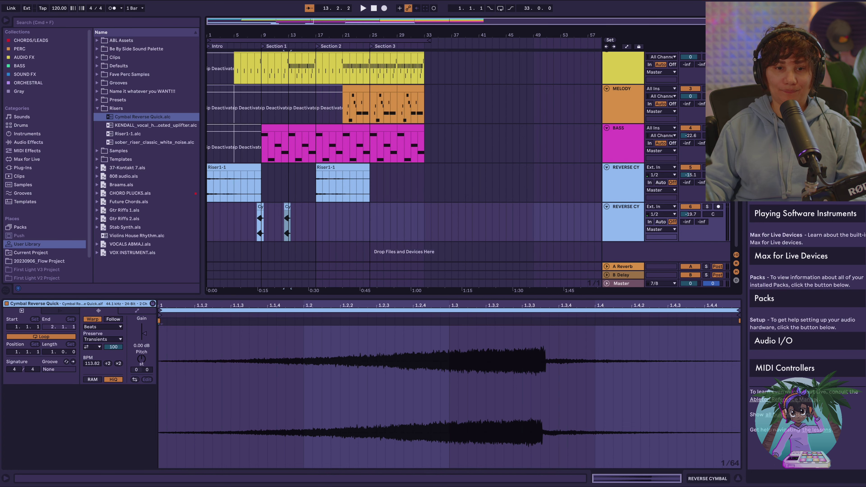
key(space)
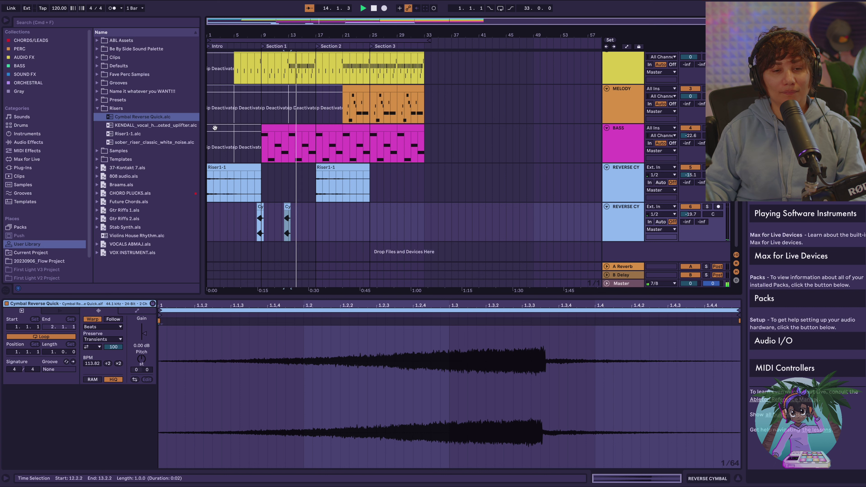
key(space)
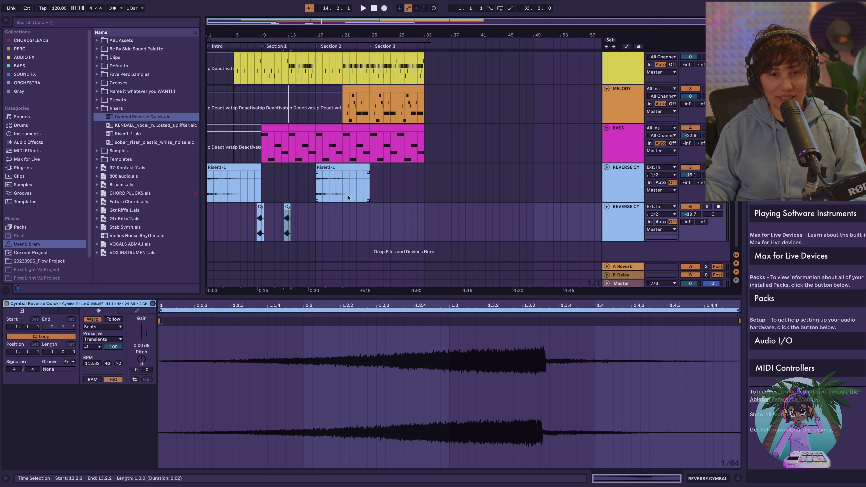
Place the KENDALL vocal uplifter and the sober_riser_classic_white_noise clip on two new tracks, both spanning bars 21 to 24
drag(128, 127, 343, 254)
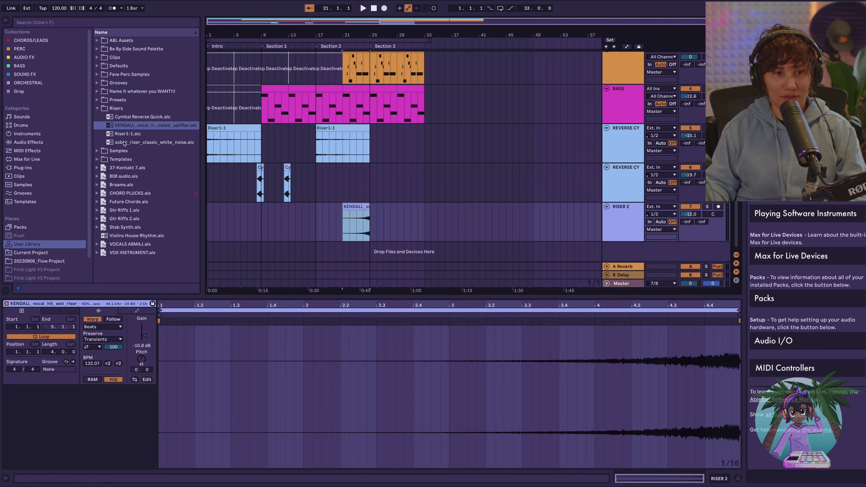
drag(255, 155, 323, 251)
scroll(375, 228, down, 1)
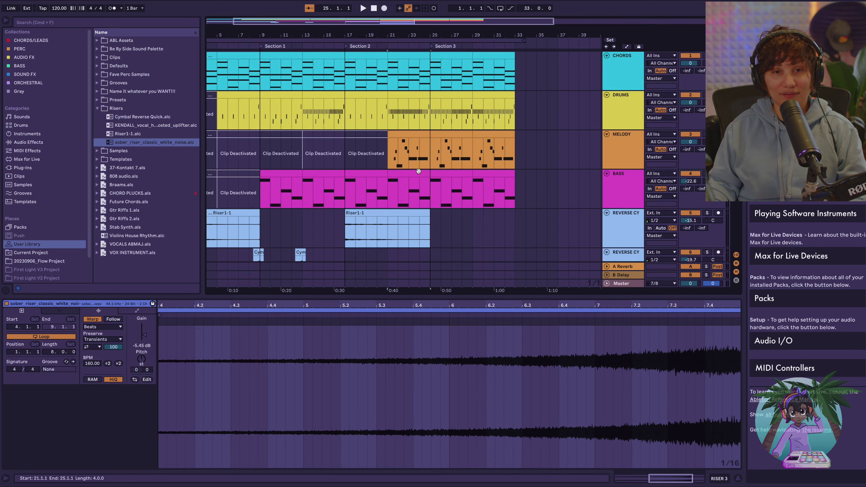
scroll(419, 174, down, 5)
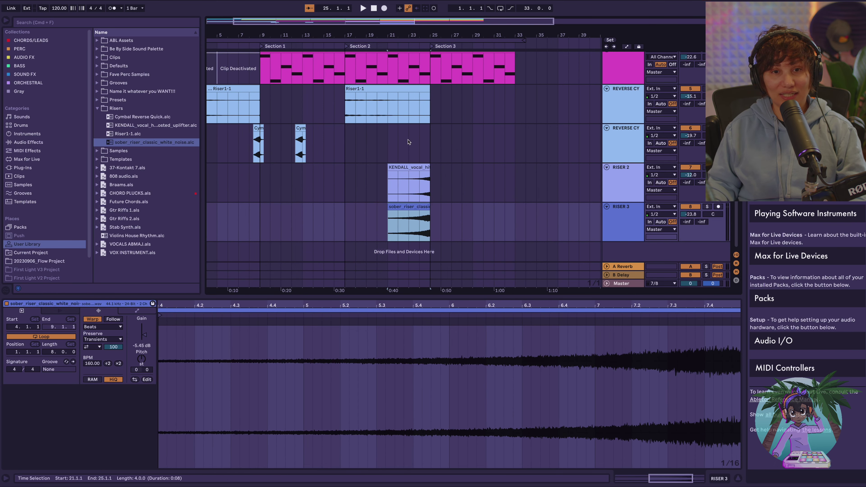
scroll(406, 137, up, 5)
scroll(406, 135, down, 5)
scroll(405, 136, up, 5)
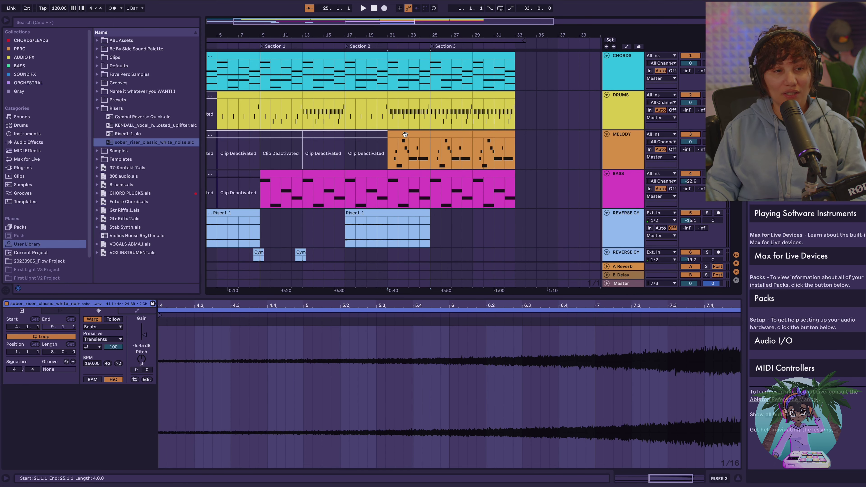
Look over the clips of all tracks from the Intro to Section 3, including the new riser tracks
scroll(405, 136, down, 5)
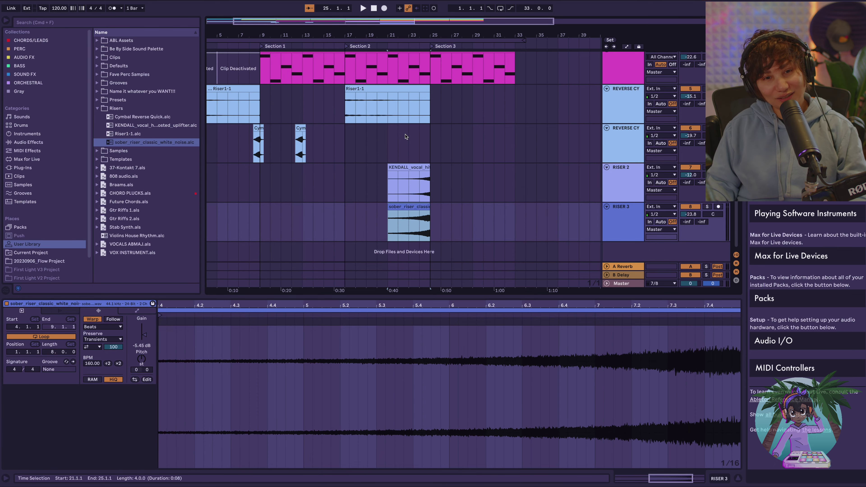
scroll(405, 137, up, 5)
scroll(405, 136, down, 5)
scroll(405, 137, left, 3)
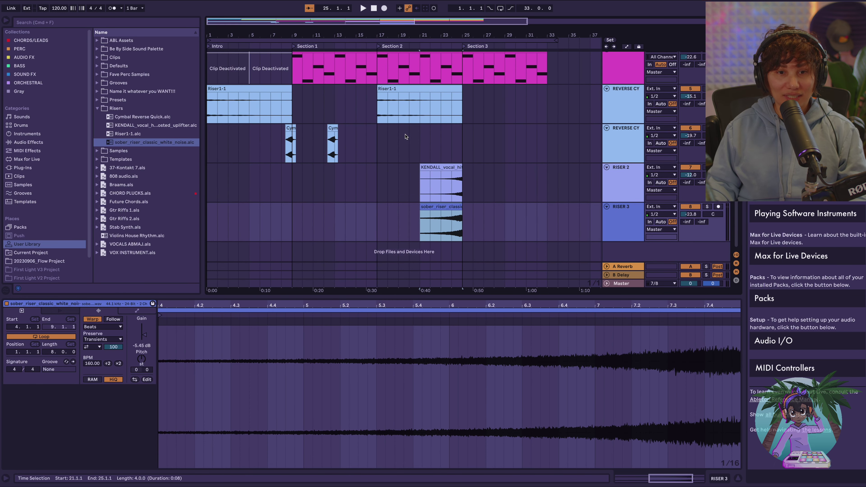
scroll(405, 136, up, 5)
scroll(405, 136, down, 5)
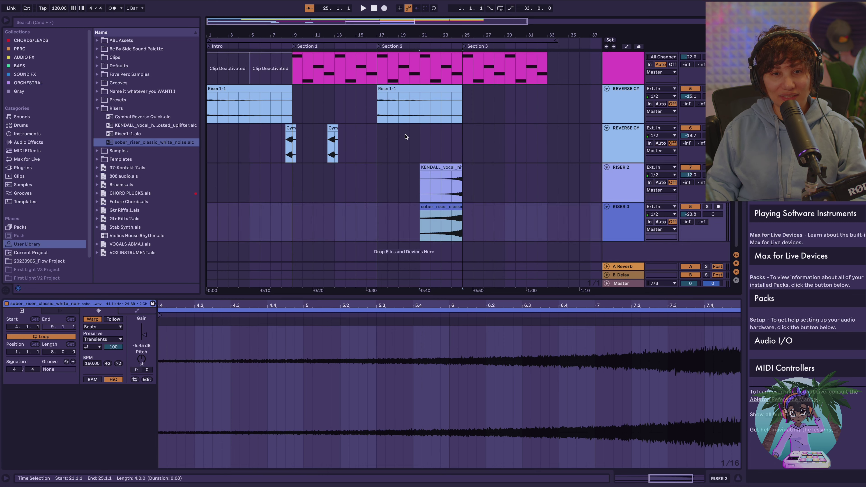
scroll(405, 134, up, 5)
scroll(404, 134, down, 5)
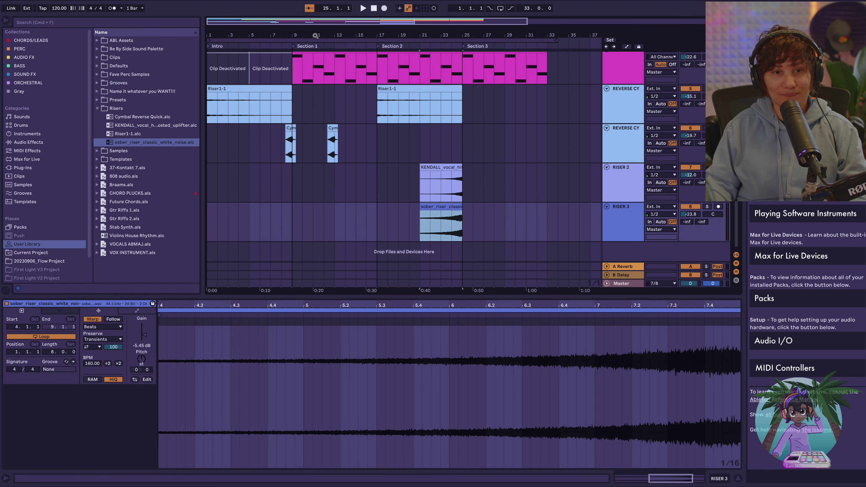
Select the whole arrangement and play it from bar 1 into Section 3, checking each track's clips along the way
key(super+a)
key(space)
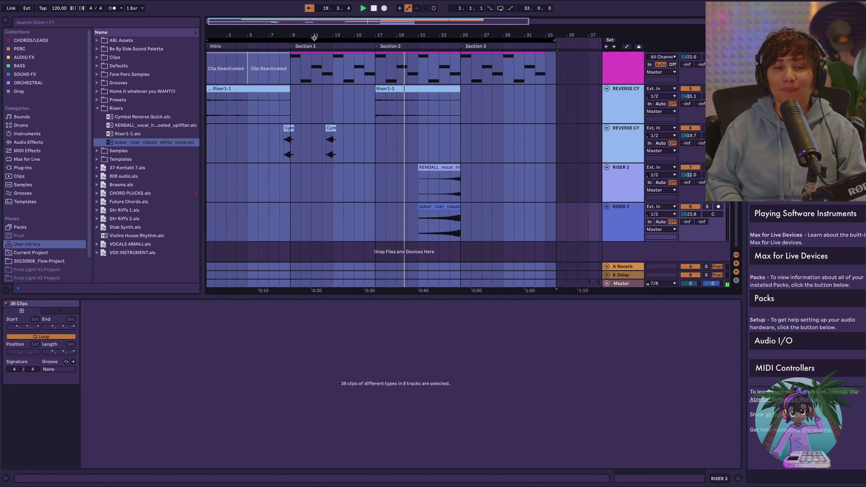
scroll(347, 108, up, 5)
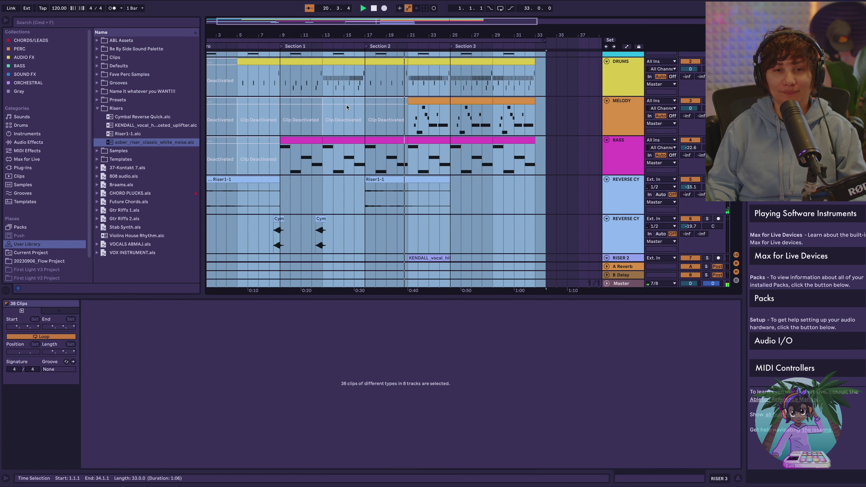
scroll(347, 108, up, 2)
scroll(347, 107, left, 1)
scroll(347, 107, down, 5)
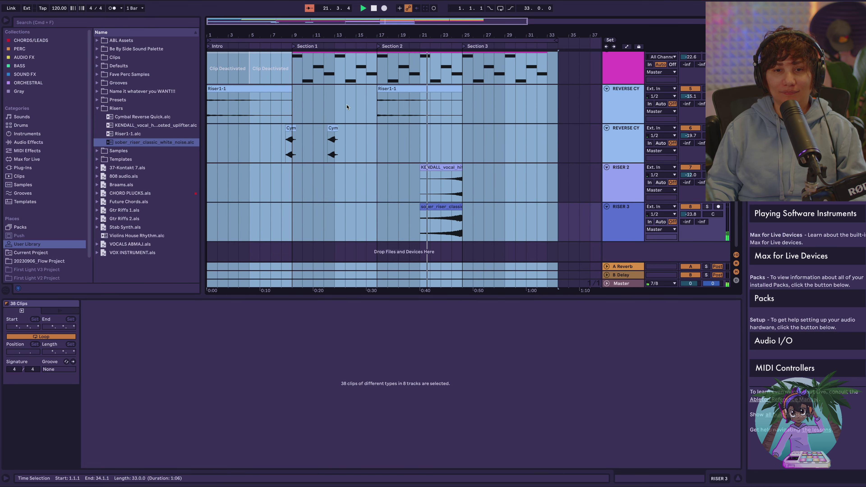
scroll(347, 107, up, 2)
scroll(347, 107, down, 2)
scroll(347, 107, up, 1)
scroll(347, 106, down, 1)
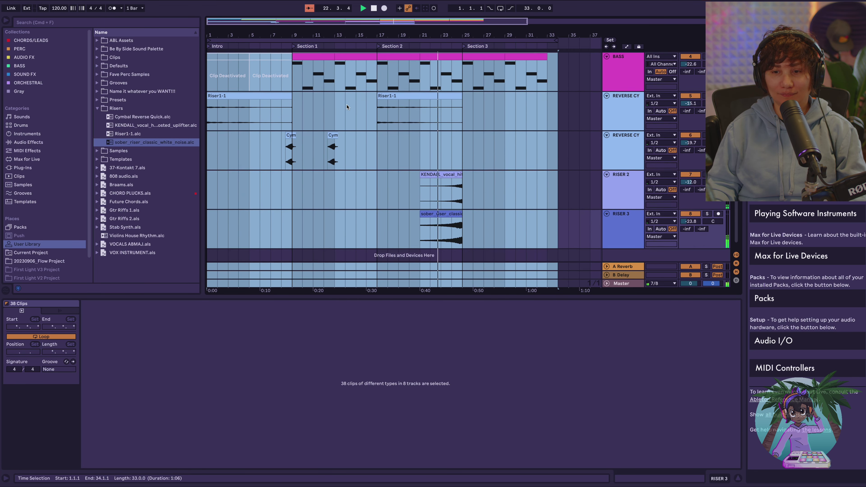
scroll(347, 106, up, 4)
scroll(347, 107, up, 1)
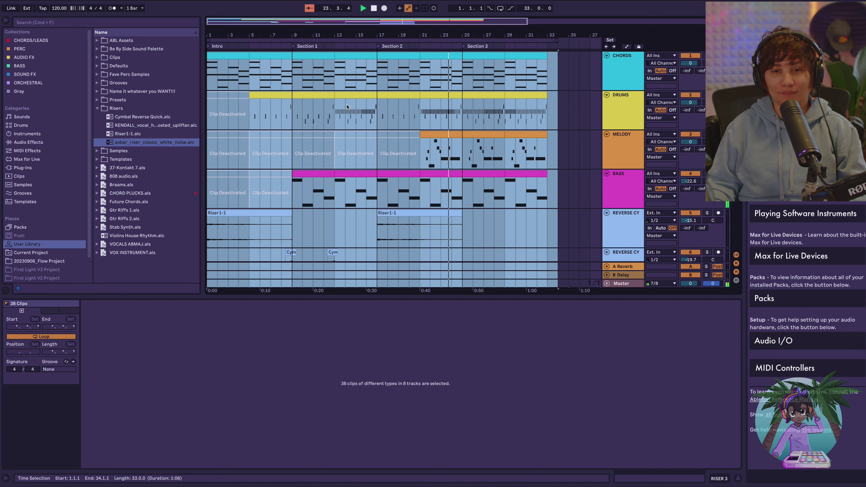
scroll(347, 106, down, 4)
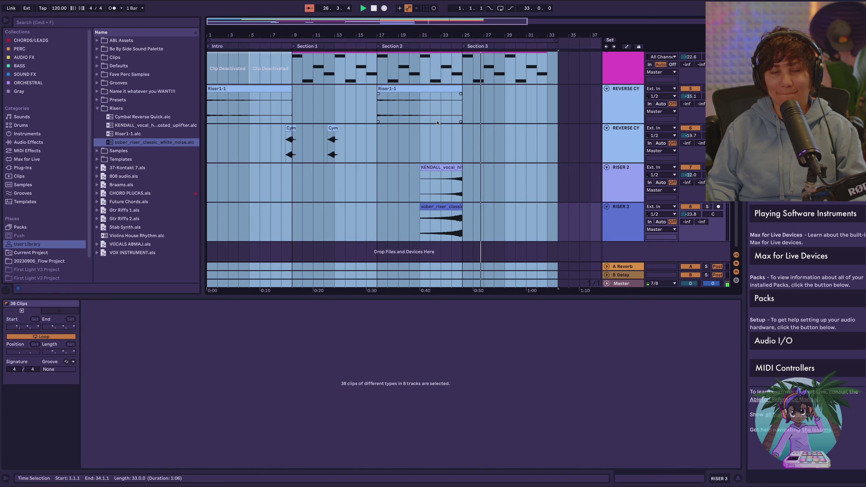
scroll(437, 123, up, 5)
scroll(436, 123, down, 5)
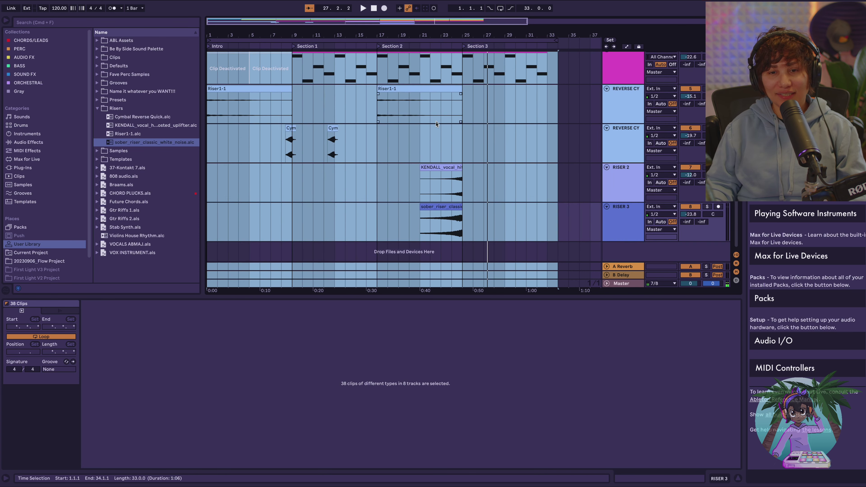
Solo the RISER 3 track, play its white noise clip from bar 21 and raise the track volume to -15.7 dB
click(441, 207)
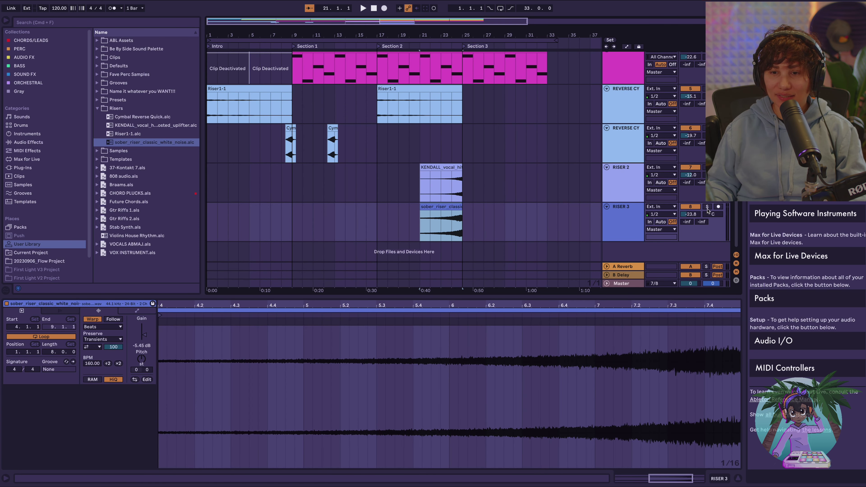
key(space)
drag(690, 214, 690, 206)
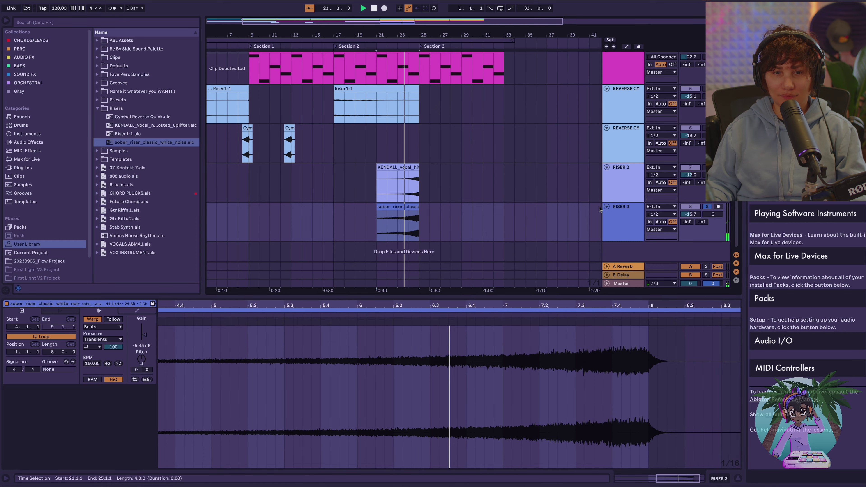
key(space)
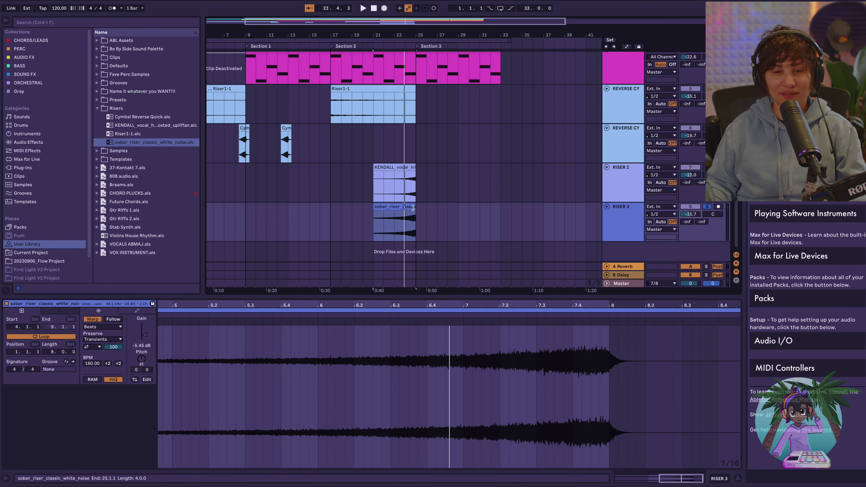
Trim the white noise clip's start to 23.1.1, add a fade-in, and unsolo the RISER 3 track
mouse_move(414, 208)
mouse_down()
mouse_move(394, 208)
mouse_move(411, 216)
mouse_up()
key(space)
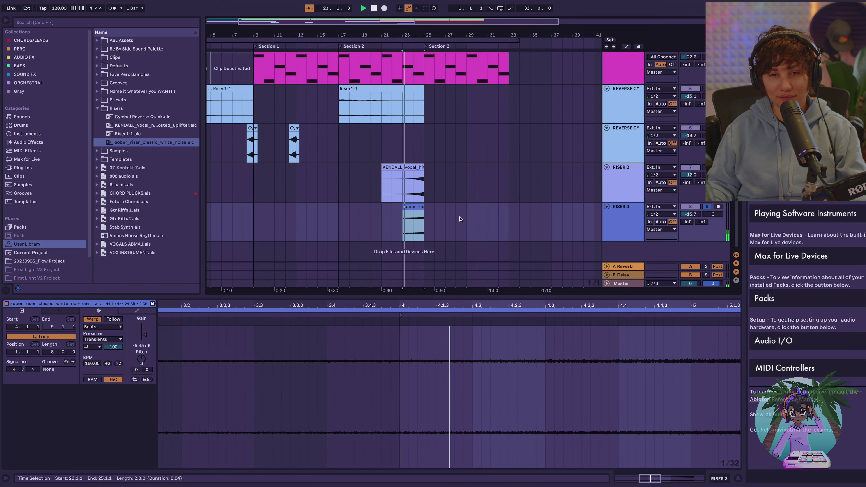
click(405, 213)
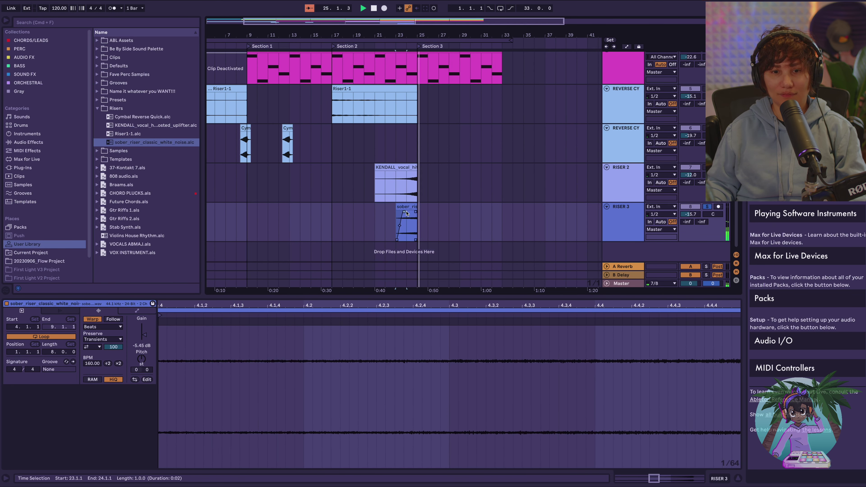
click(706, 207)
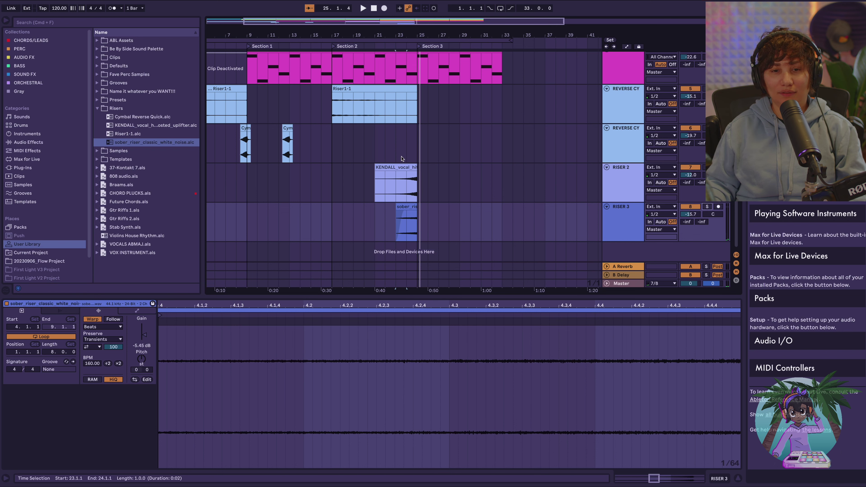
Play the transition from bar 21 into Section 3 with all tracks, and look over the whole arrangement
click(402, 166)
key(space)
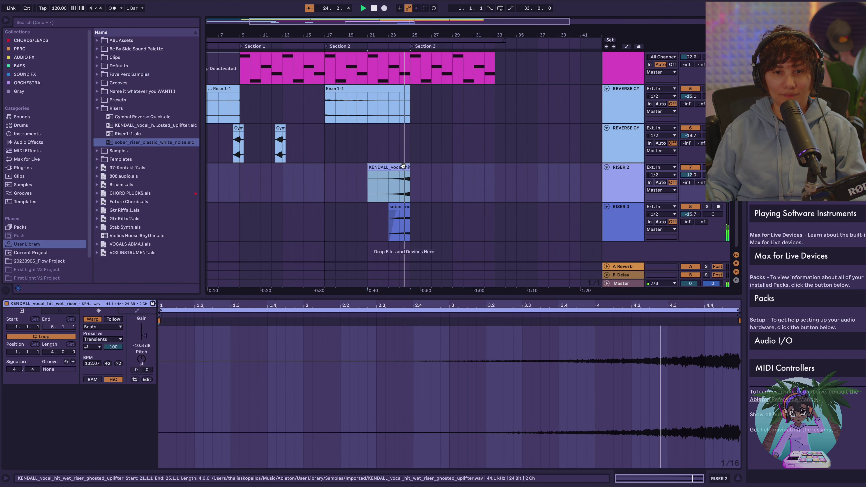
key(space)
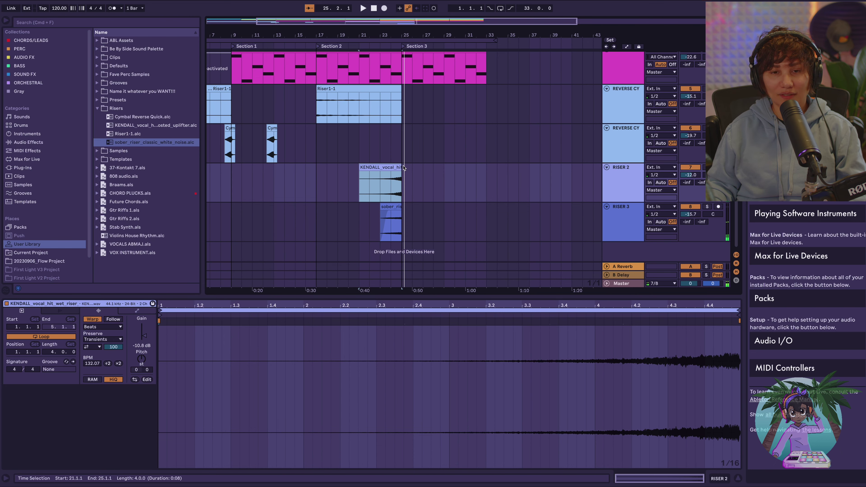
scroll(403, 167, up, 5)
scroll(403, 168, left, 3)
scroll(404, 168, down, 5)
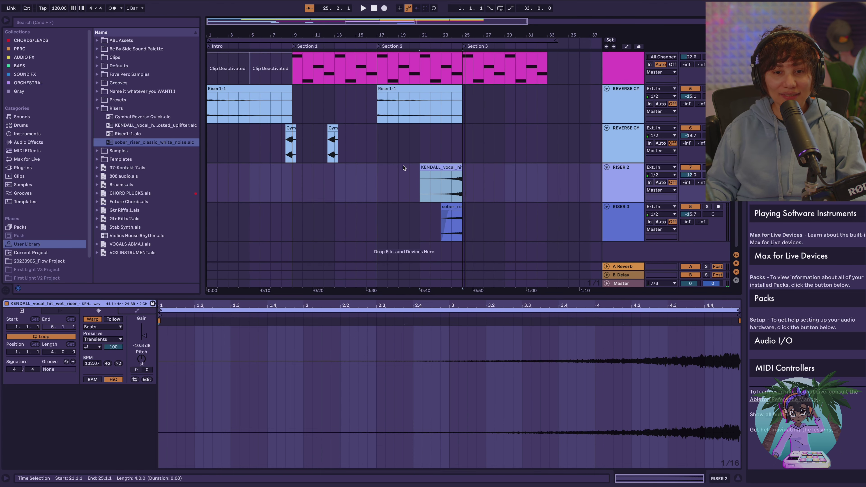
scroll(404, 168, up, 4)
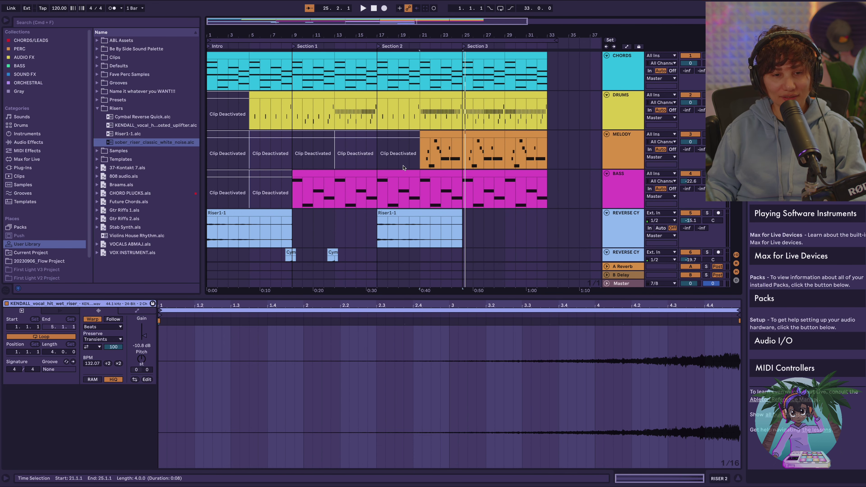
scroll(403, 168, down, 4)
scroll(403, 167, up, 1)
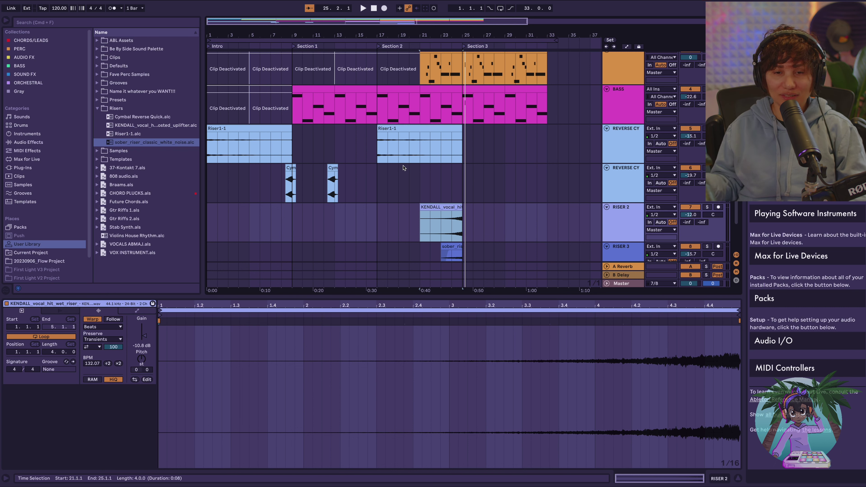
scroll(403, 168, down, 1)
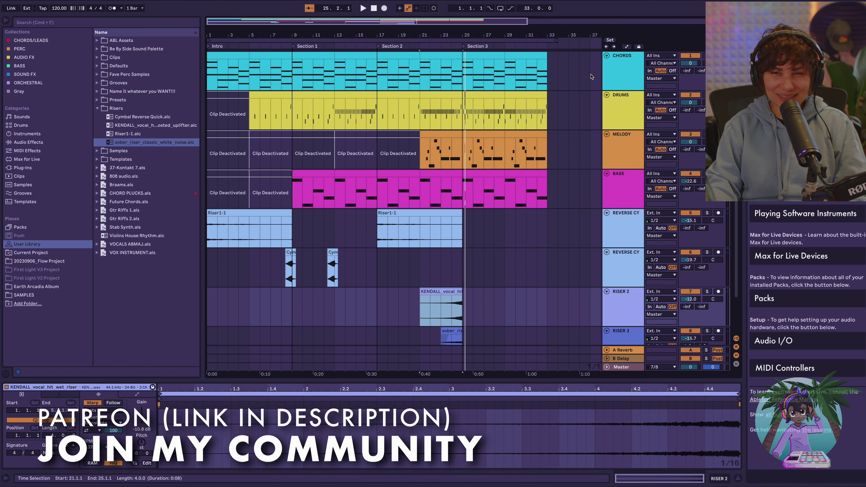
Duplicate the CHORDS track and load the Orchestral Pad instrument rack onto the copy
click(631, 74)
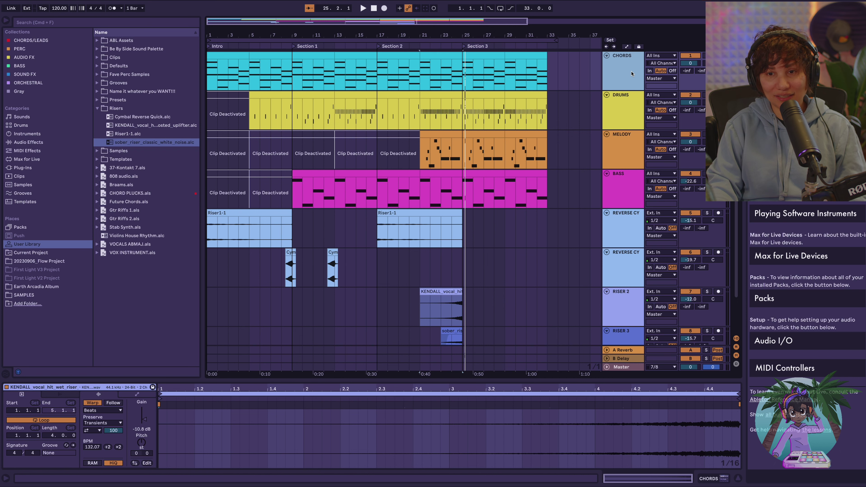
key(super+d)
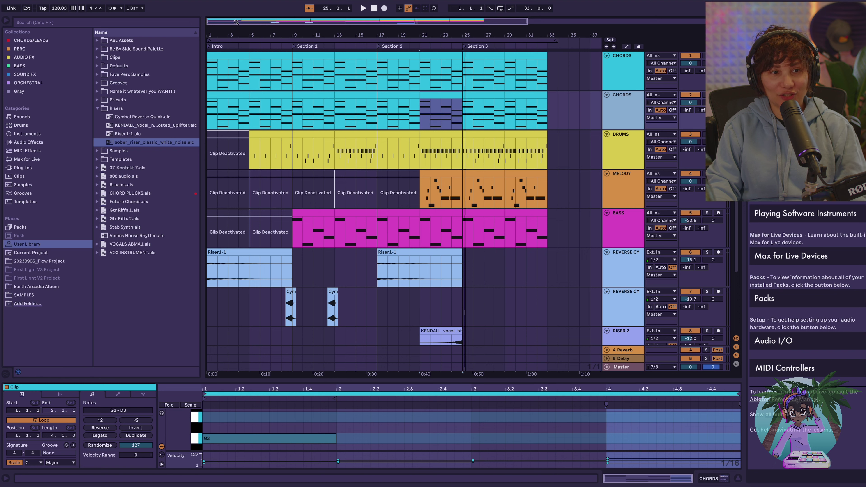
click(88, 23)
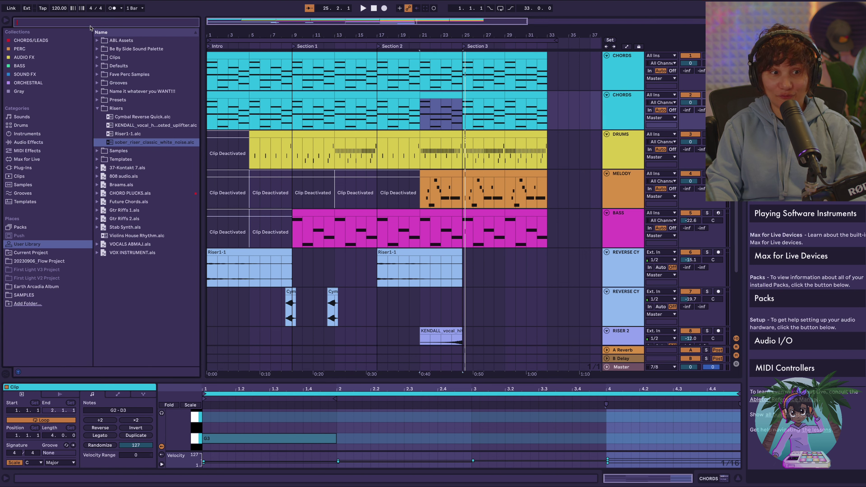
click(33, 137)
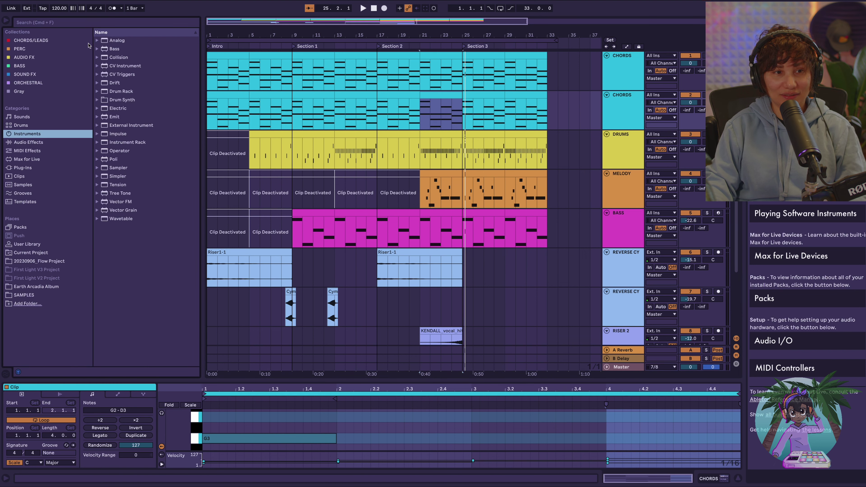
click(104, 21)
text(orchestral pa)
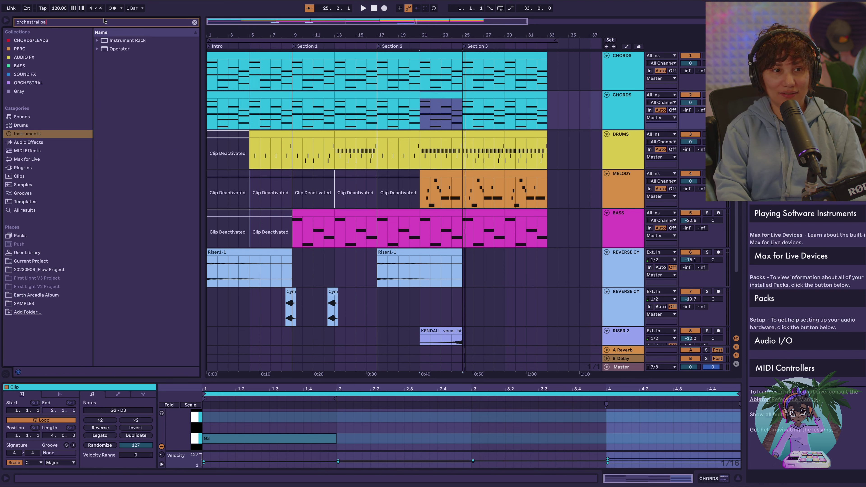
text(d)
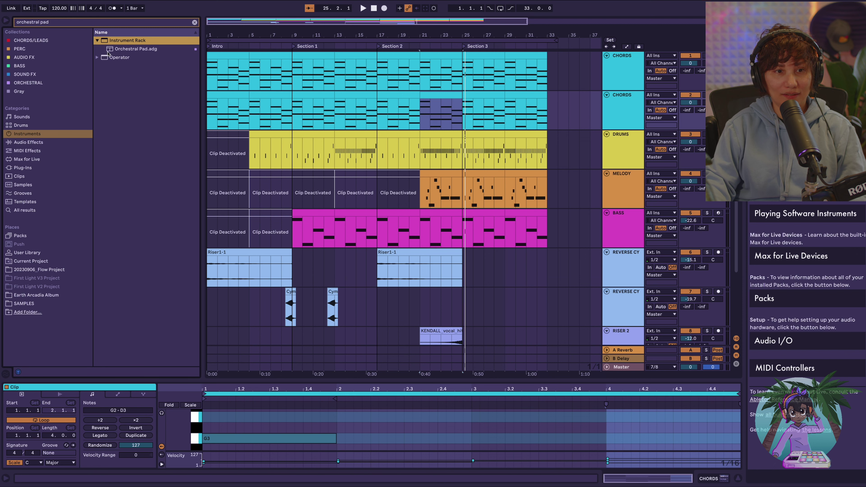
double_click(109, 50)
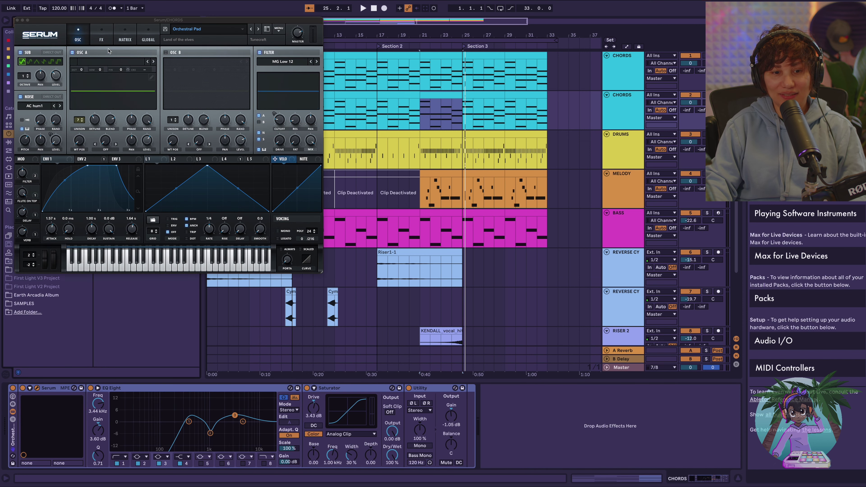
Transpose all notes of the duplicated CHORDS track's first clip down one octave and duplicate that clip over bars 5 to 8
drag(107, 23, 166, 163)
double_click(265, 64)
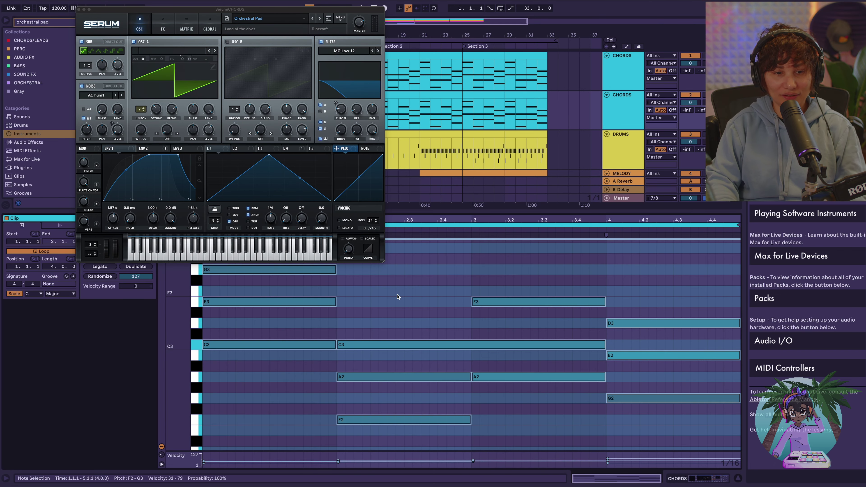
scroll(397, 296, down, 5)
scroll(397, 296, down, 3)
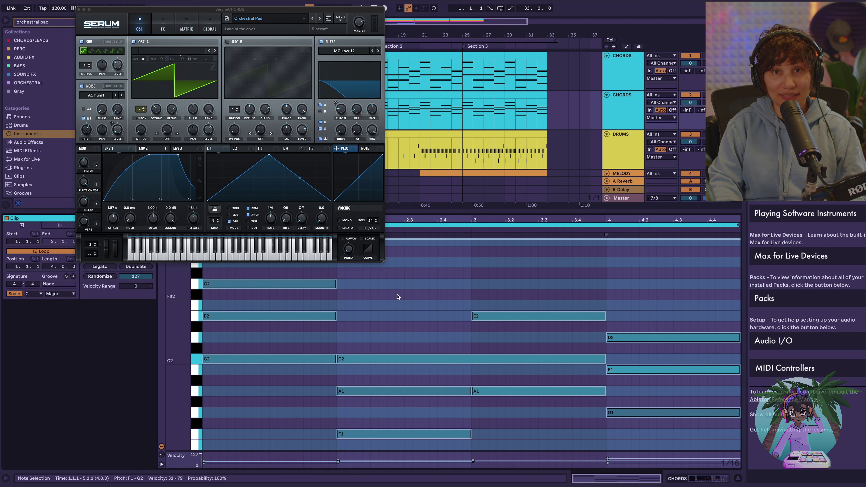
click(79, 9)
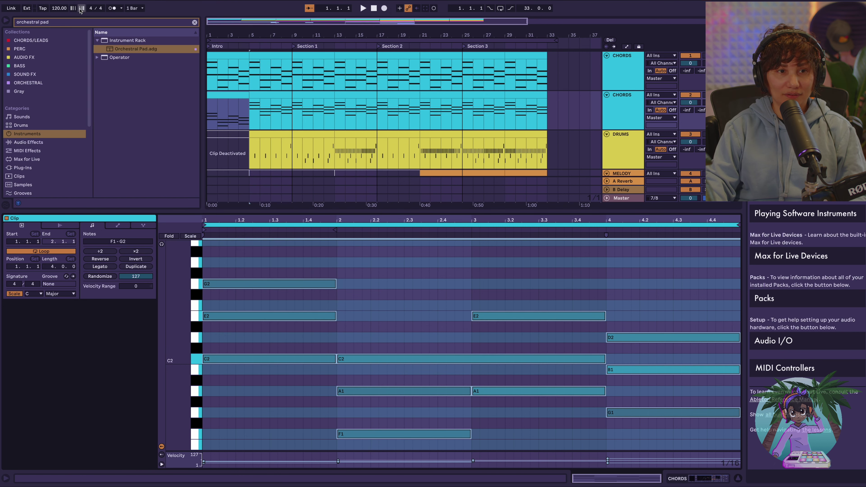
key(ctrl+d)
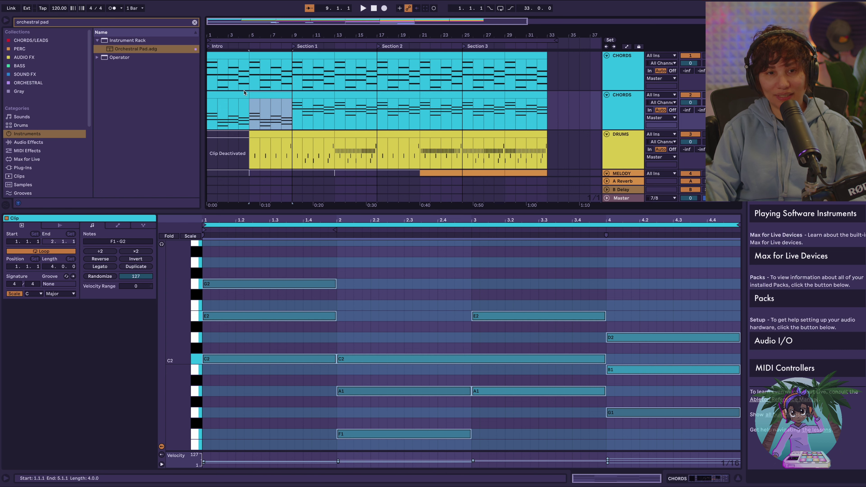
Delete the two intro clips in bars 1 to 8 of the first CHORDS track and play the pad intro
click(235, 56)
shift+click(274, 56)
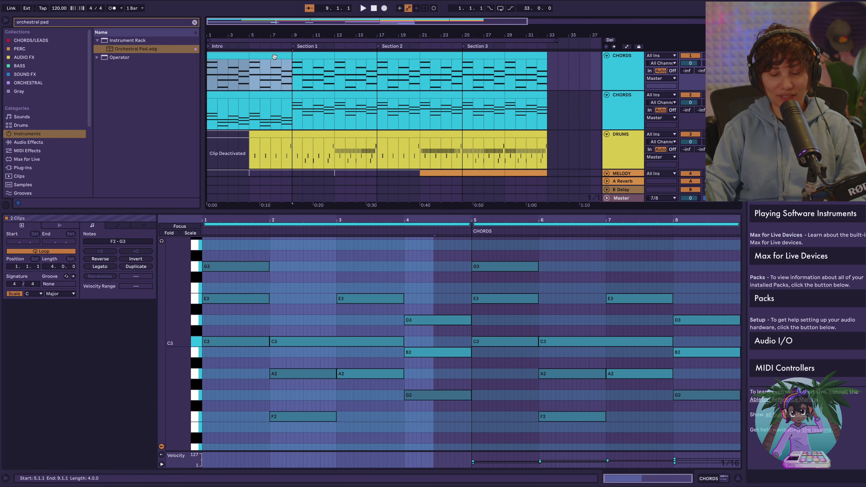
key(Delete)
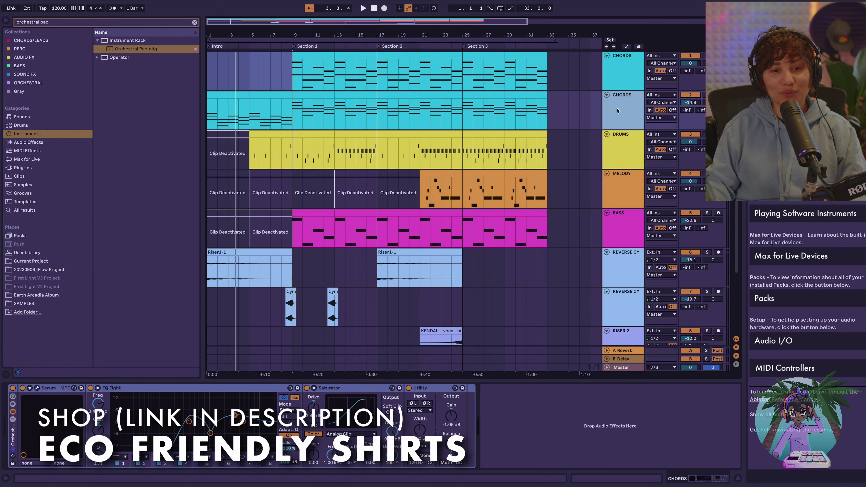
key(space)
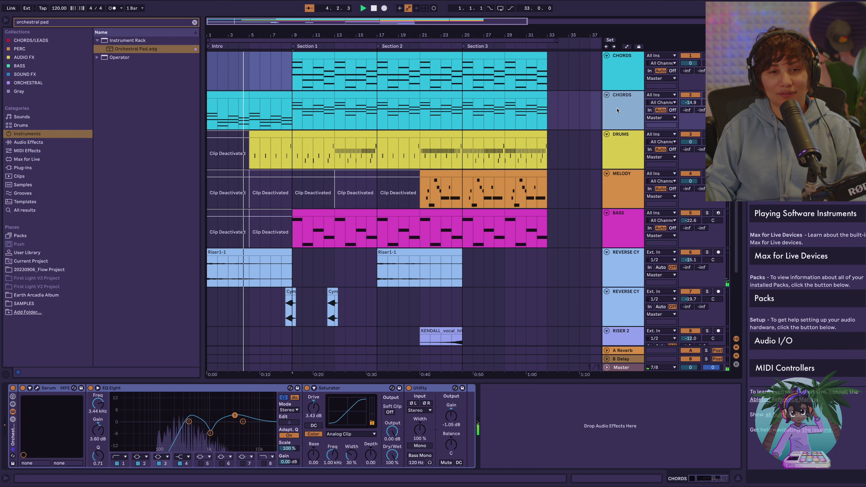
key(space)
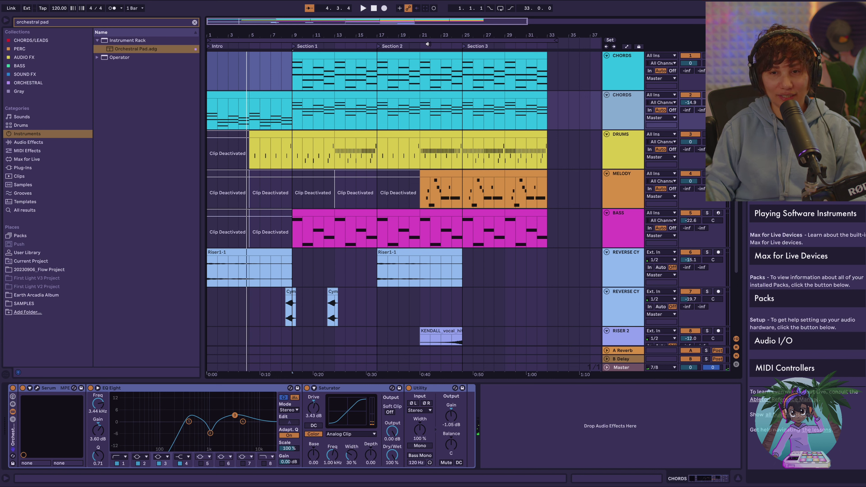
Search the instruments for "stab pluck", load the Stab Pluck rack onto the first CHORDS track, and dismiss the Serum window
click(616, 73)
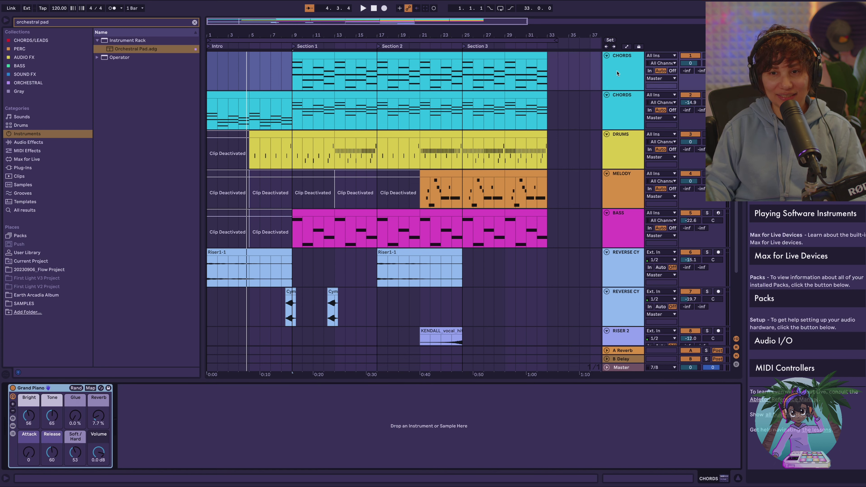
click(194, 22)
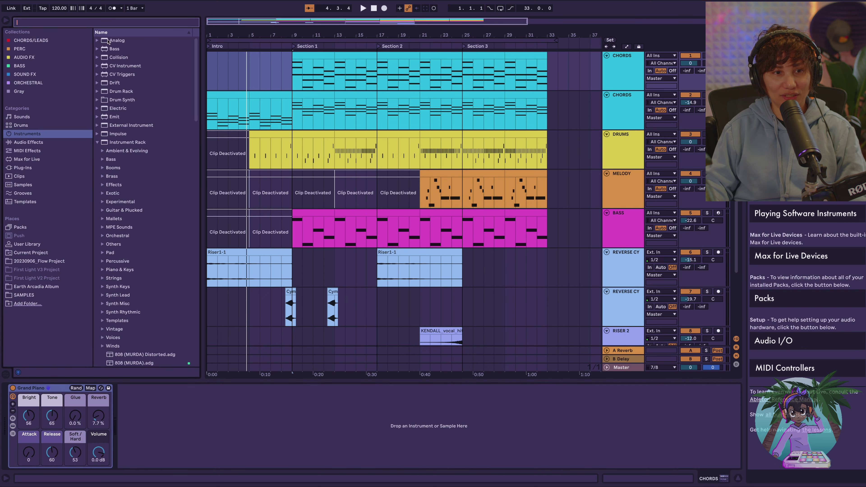
text(stab )
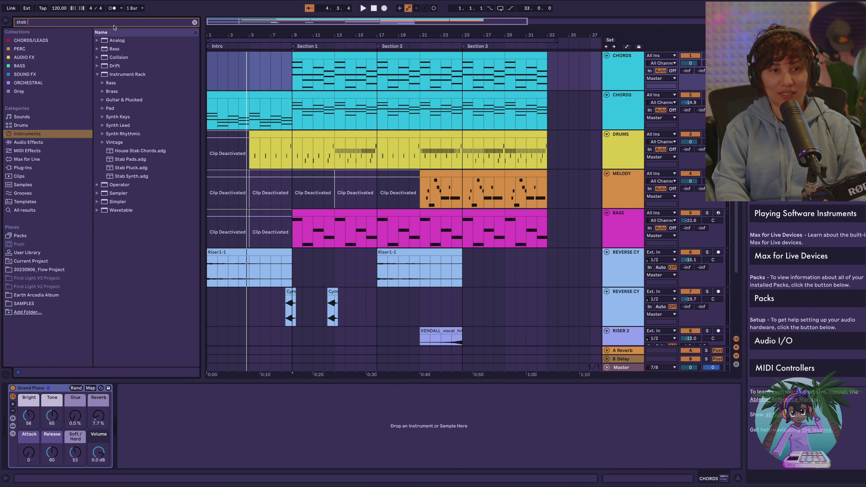
text(pluck)
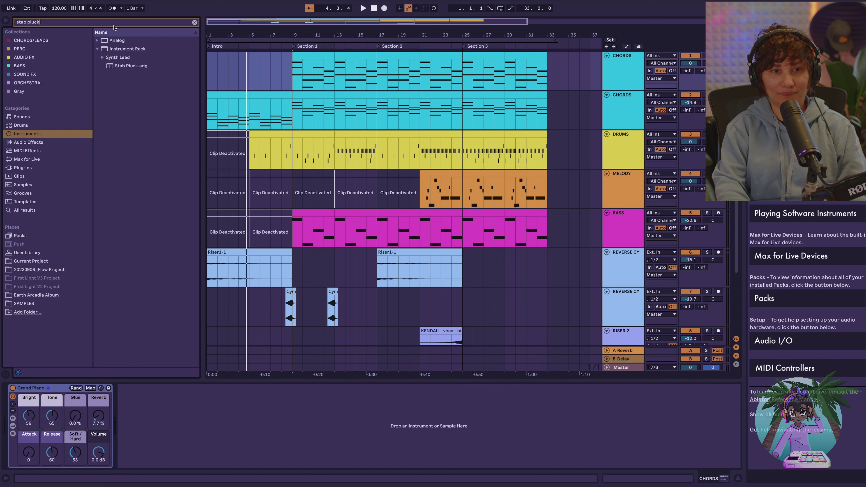
click(140, 66)
double_click(140, 66)
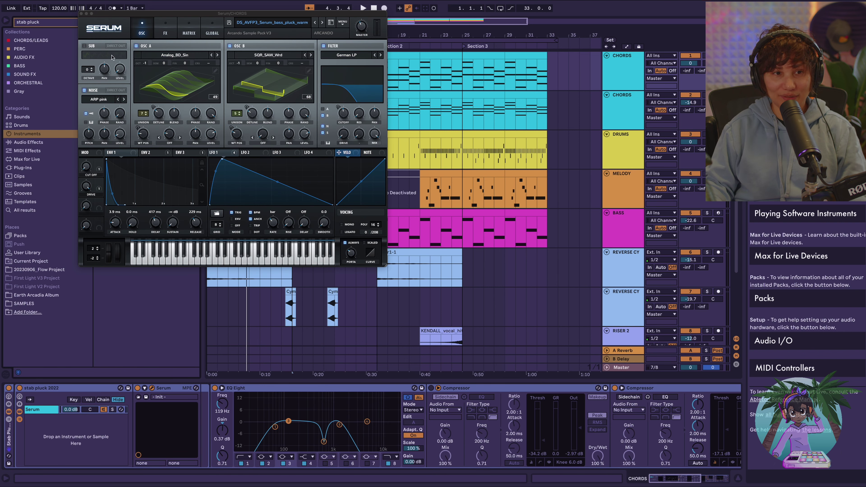
click(82, 13)
Open the first CHORDS track's clip at bar 9 and shorten its opening C chord to end at 1.1.3
double_click(319, 54)
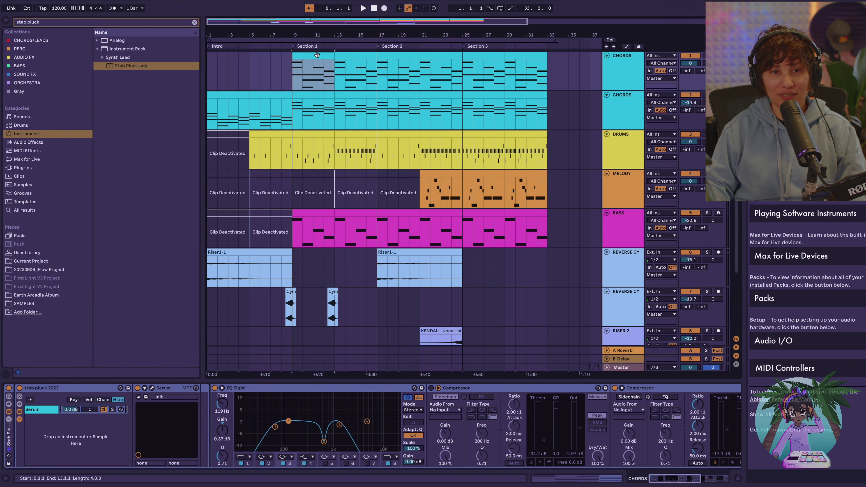
drag(273, 248, 218, 335)
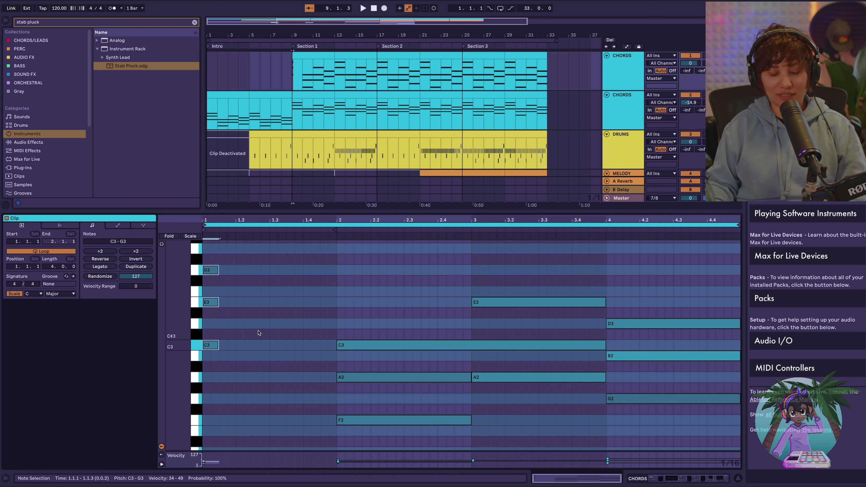
click(258, 332)
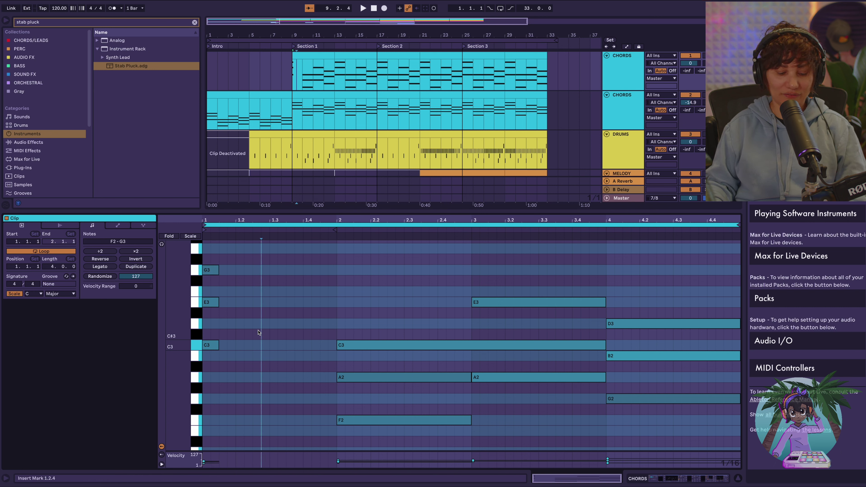
Transpose all notes of the Section 1 chord clip up one octave, to F3–G4, and play the opening chord
key(ctrl+a)
key(shift+Up)
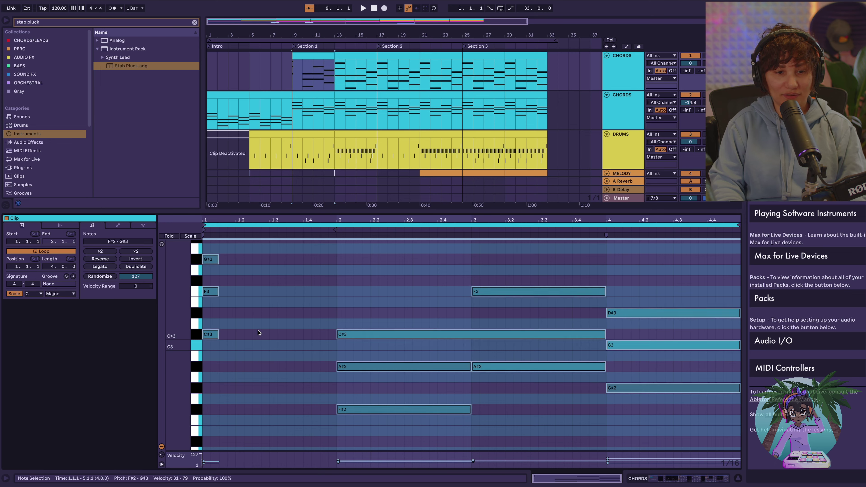
key(Down)
key(Down)
key(Down)
key(Up)
key(Up)
key(Up)
key(Up)
key(Up)
key(Up)
key(Up)
key(Up)
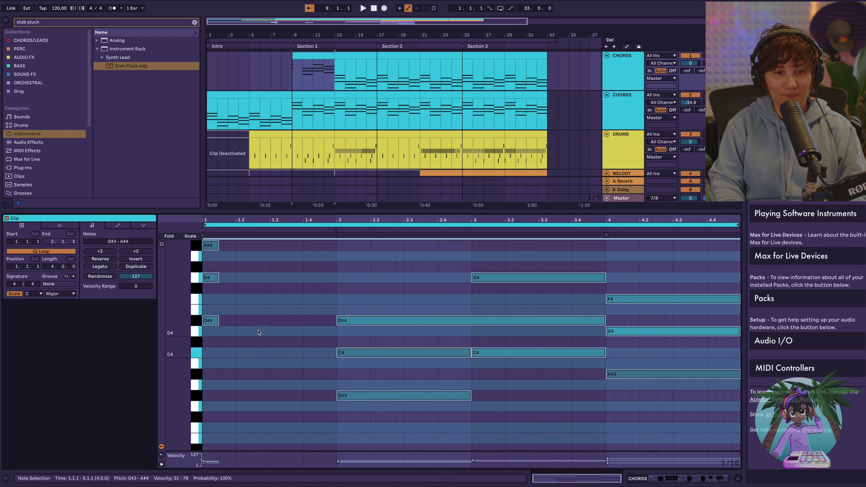
key(Down)
key(Down)
key(Down)
key(Down)
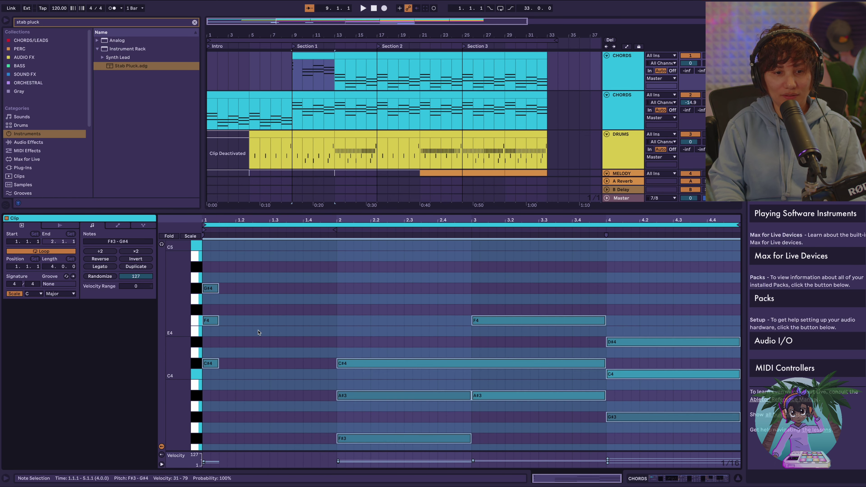
key(Down)
key(space)
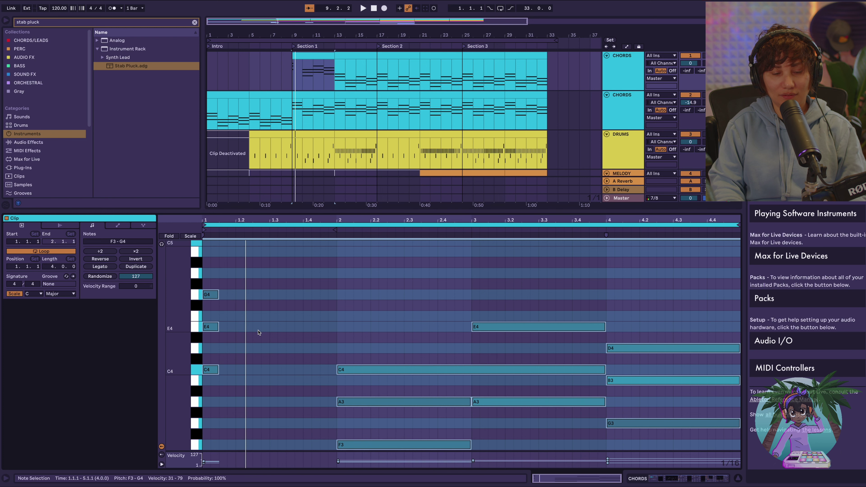
key(space)
Duplicate the opening C chord stab twice, place the copies at 1.3.1 and 1.4.1, and play the rhythm
drag(266, 378, 205, 286)
key(ctrl+d)
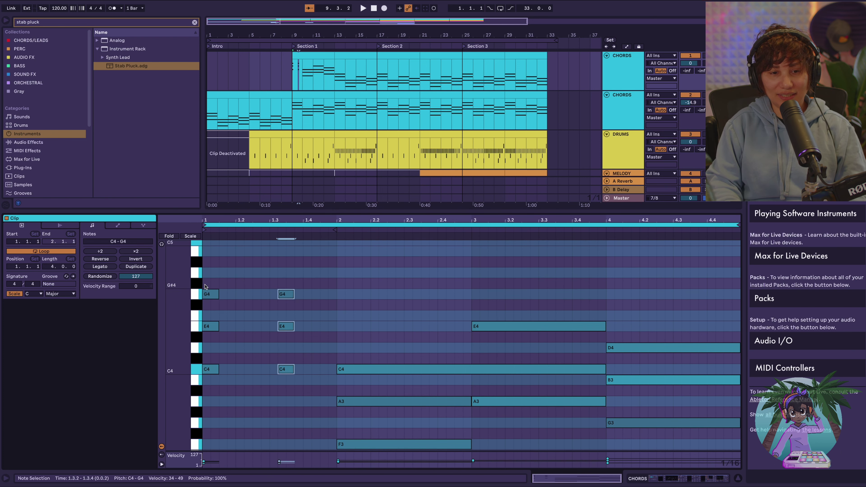
key(ctrl+d)
key(Right)
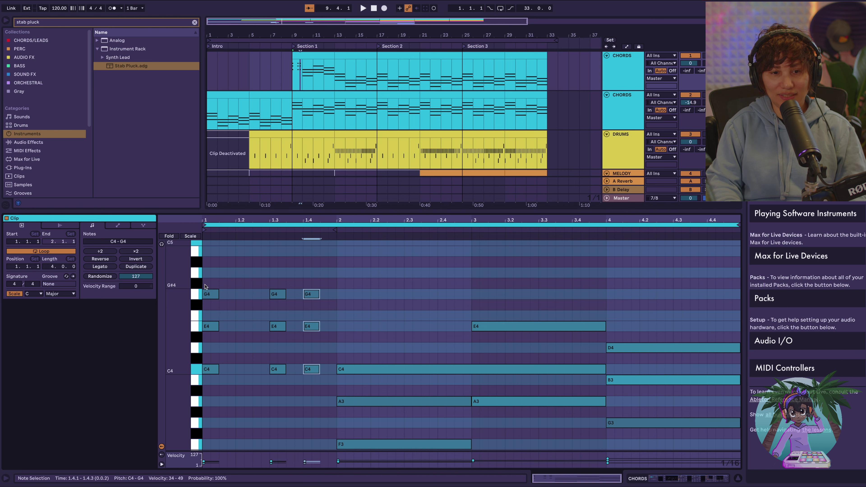
key(space)
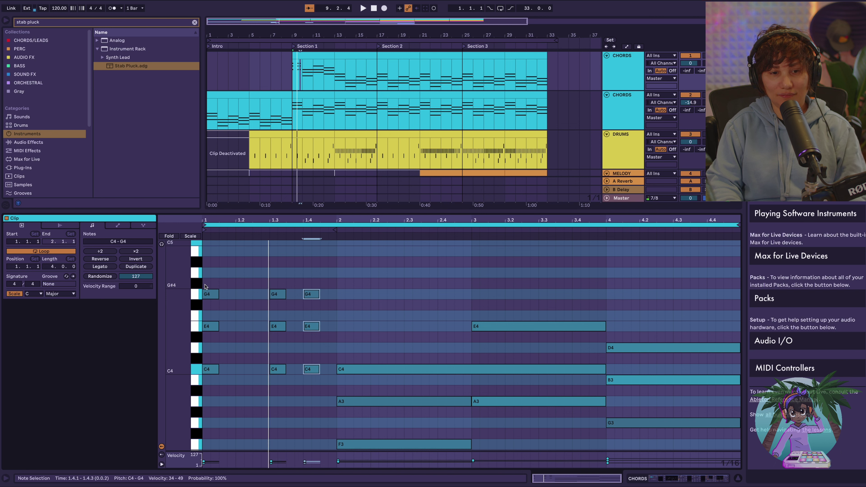
key(space)
Remove the second stab copy and move the remaining copy to 1.2.3
key(Left)
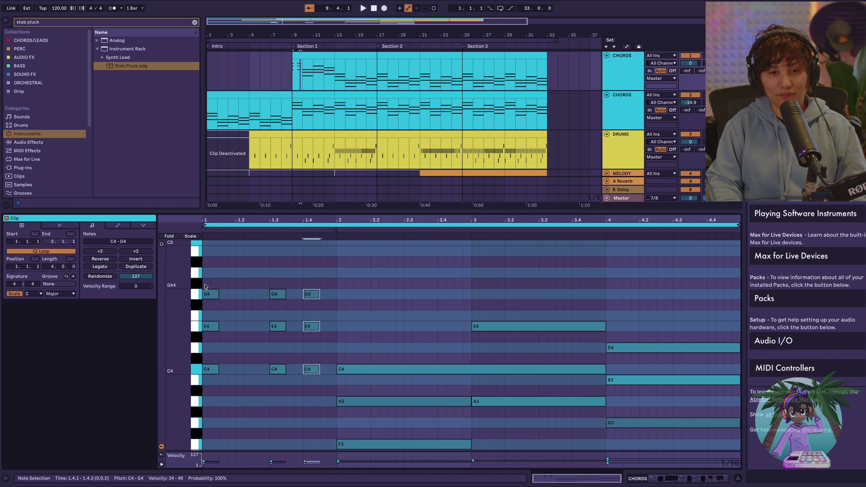
key(Left)
key(Left)
key(Left)
key(Right)
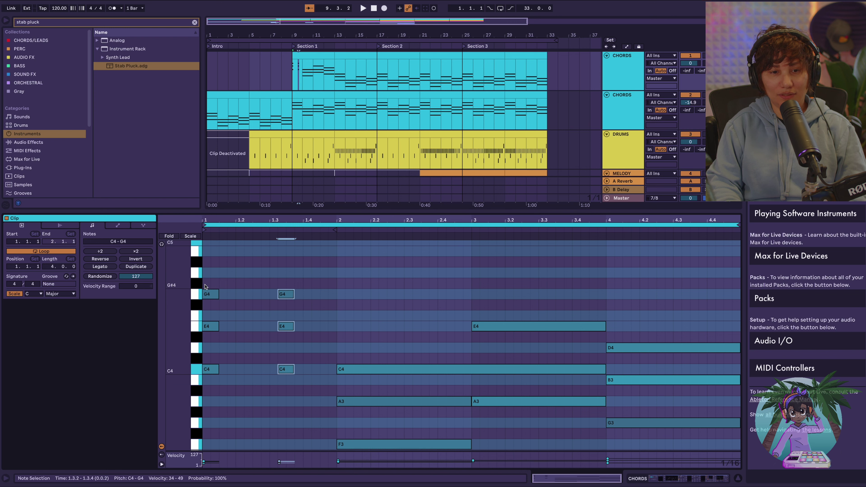
key(Left)
key(Left)
key(Left)
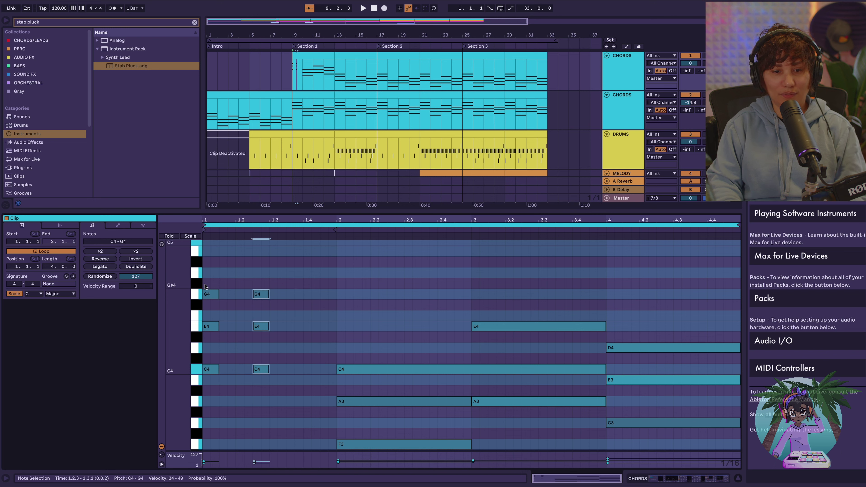
Duplicate the 1.2.3 chord stab, place the copy at 1.4.1, and play the pattern
key(ctrl+d)
key(Right)
key(Right)
key(Right)
key(Right)
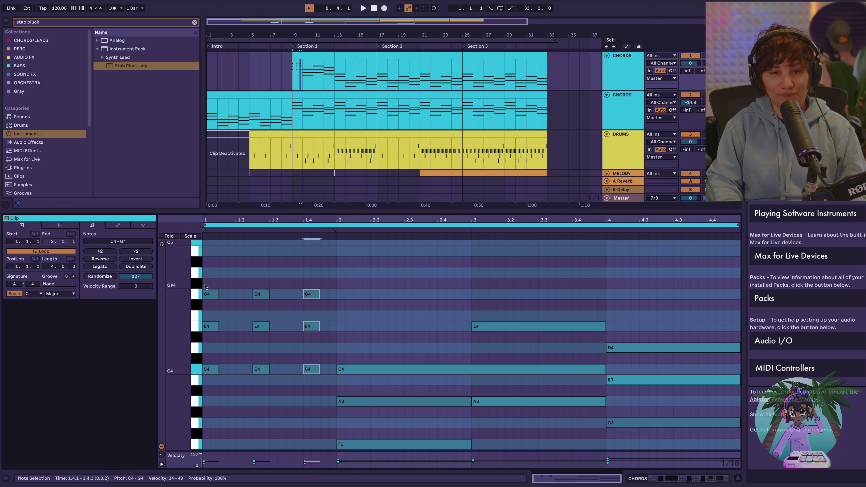
key(space)
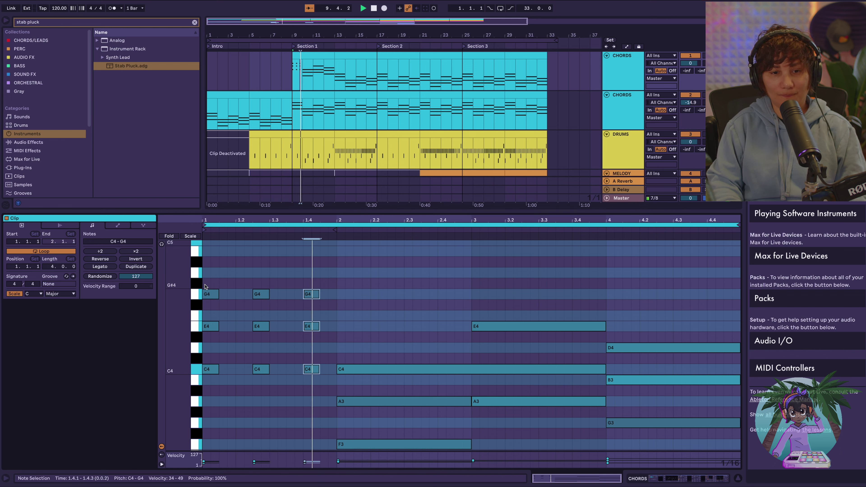
key(space)
Raise the third stab's top note to A4 and shift it to start at 1.4.2
click(311, 293)
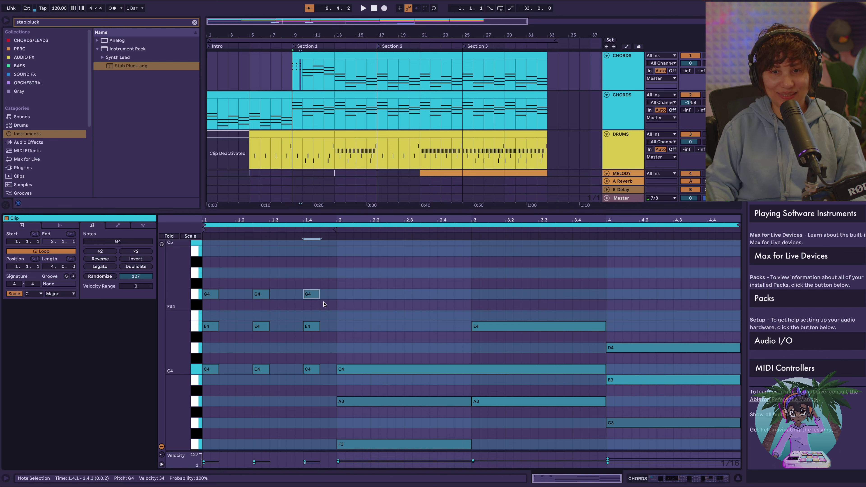
key(Up)
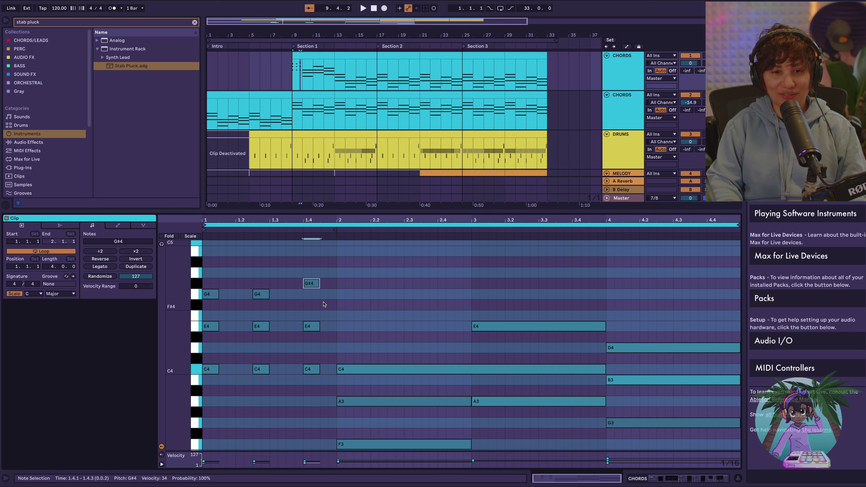
key(Right)
key(Up)
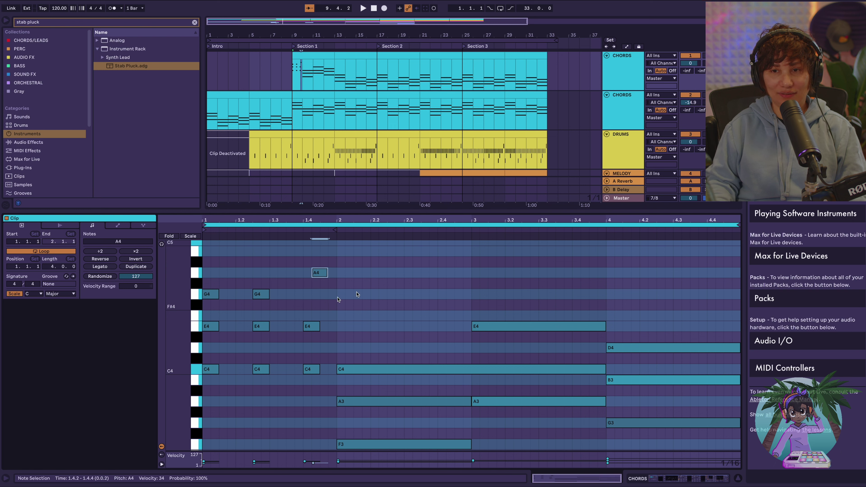
Set the first CHORDS track's volume to -13.9 dB, solo the track, and play the stab pattern
mouse_move(692, 64)
mouse_down()
mouse_move(691, 78)
mouse_move(692, 59)
mouse_up()
key(space)
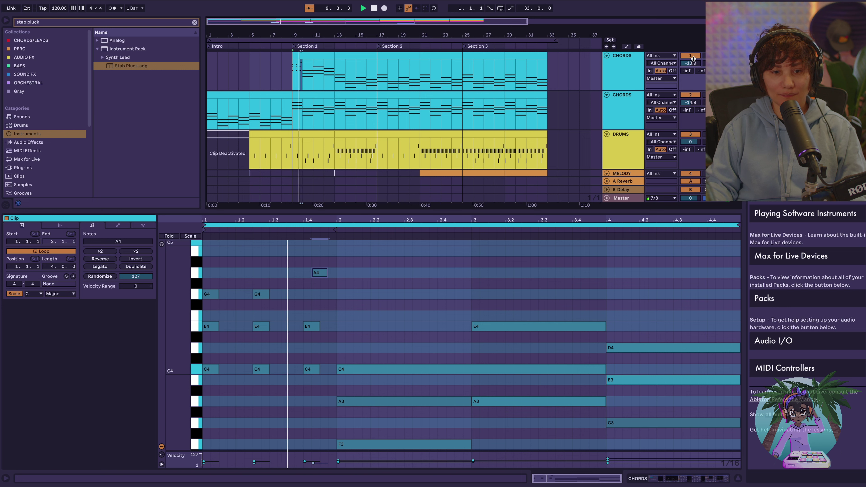
key(space)
click(704, 56)
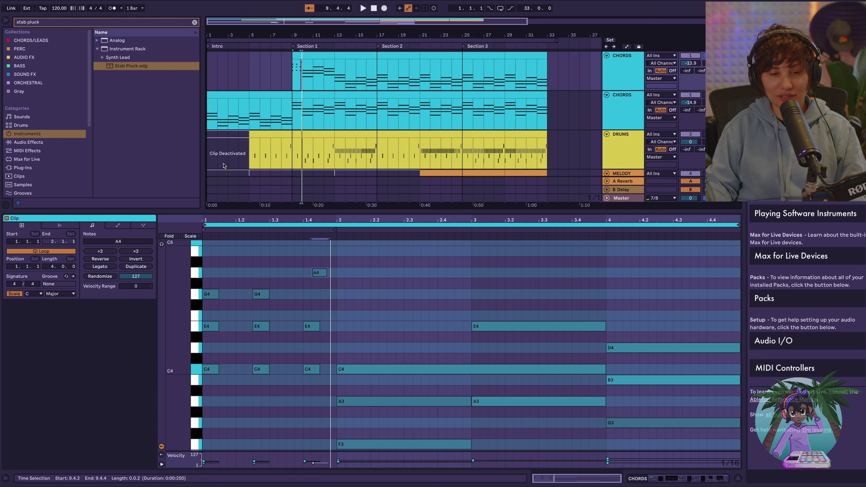
key(space)
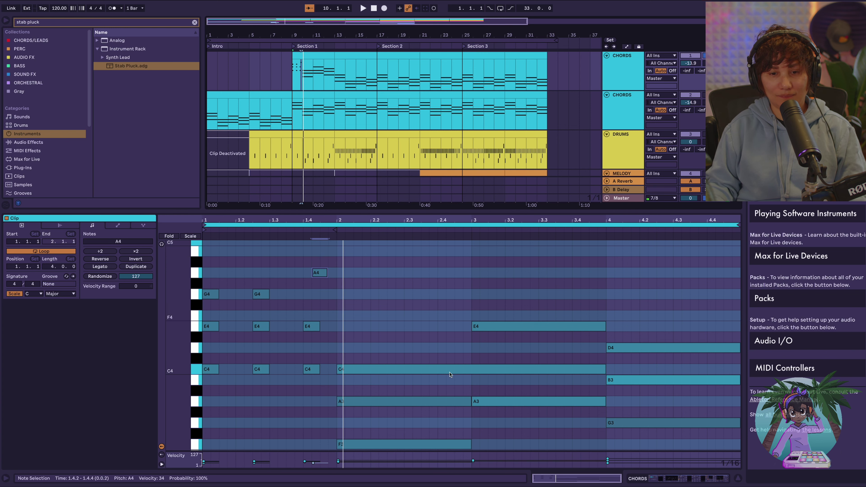
Shorten the long C4 note that starts at bar 2 so it ends at bar 3
scroll(612, 310, down, 3)
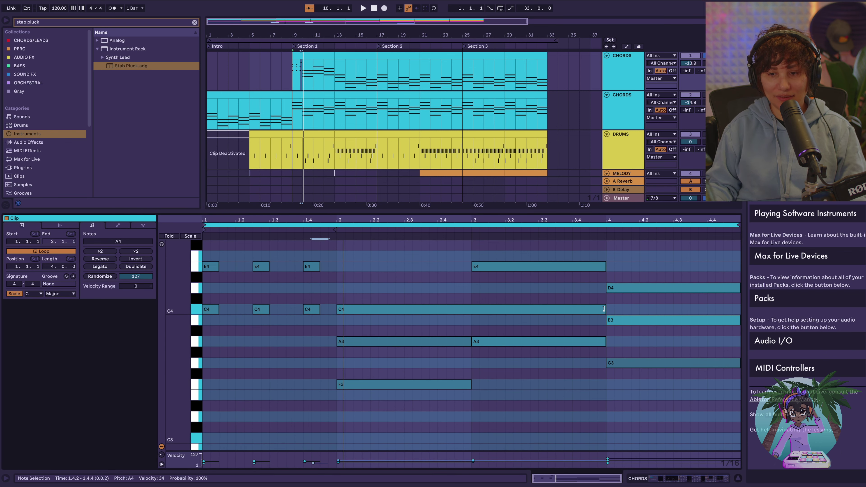
drag(605, 309, 470, 310)
drag(377, 278, 416, 445)
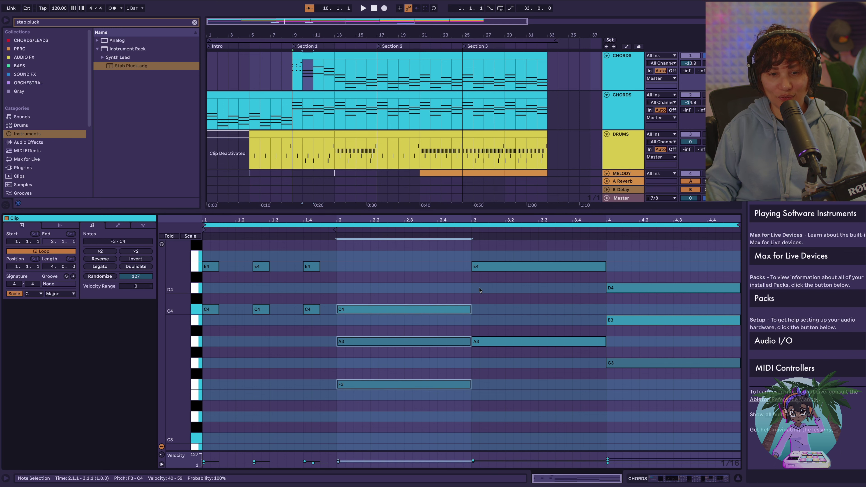
drag(470, 309, 362, 314)
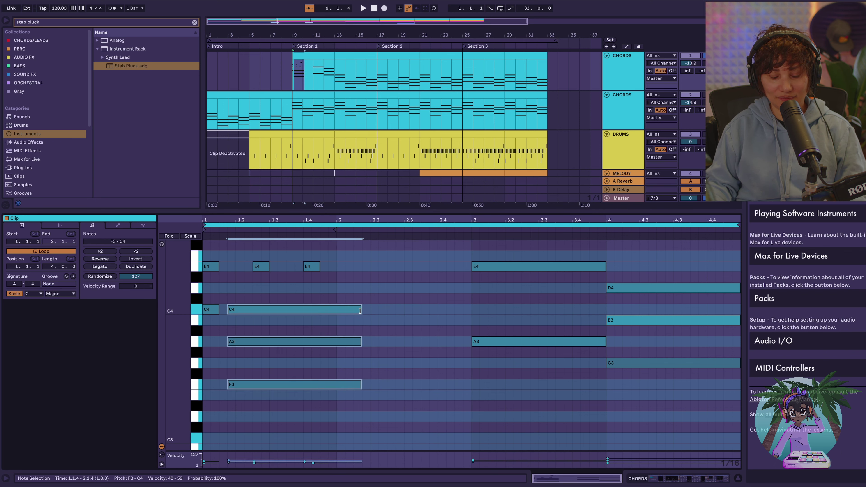
key(super+z)
Shorten the F3–A3–C4 chord at bar 2 to an eighth-note stab
click(469, 308)
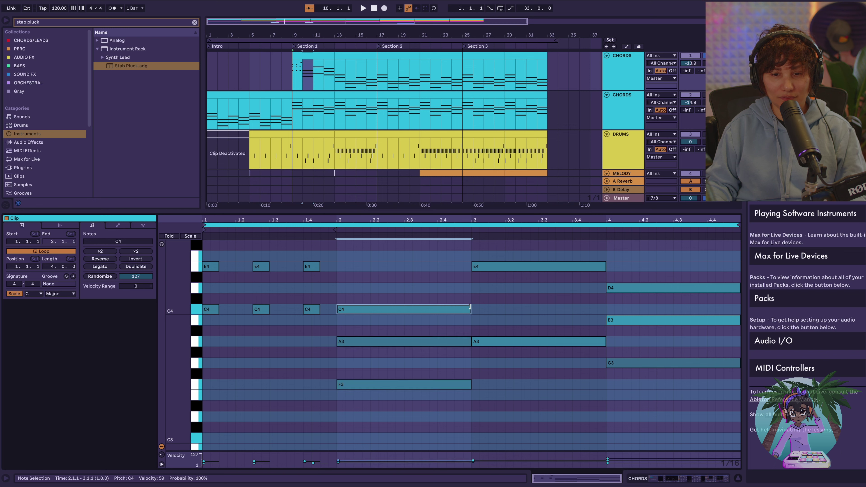
drag(424, 284, 441, 421)
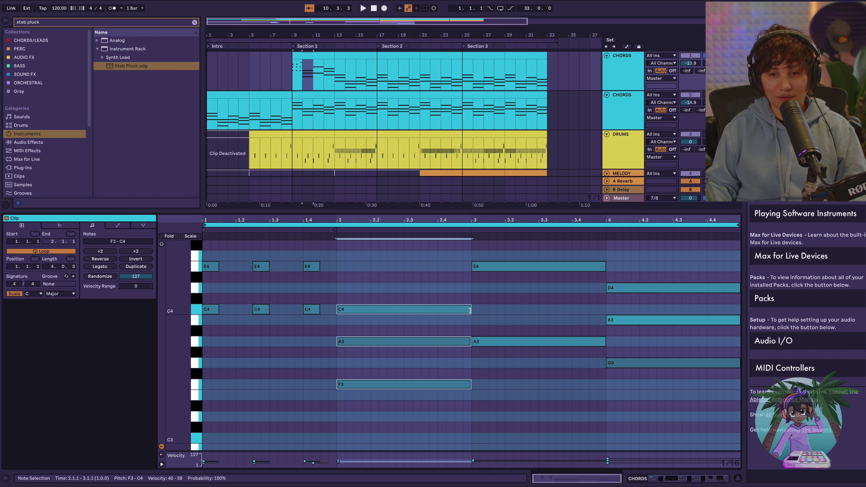
drag(470, 309, 354, 314)
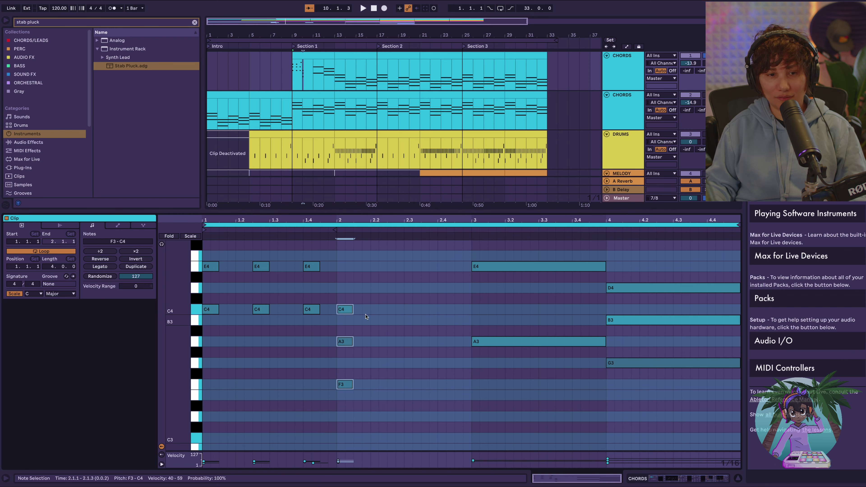
Duplicate the bar 2 stab twice, placing the copies at 2.2.3 and 2.4.1
key(super+d)
key(Right)
key(Right)
key(Right)
key(Right)
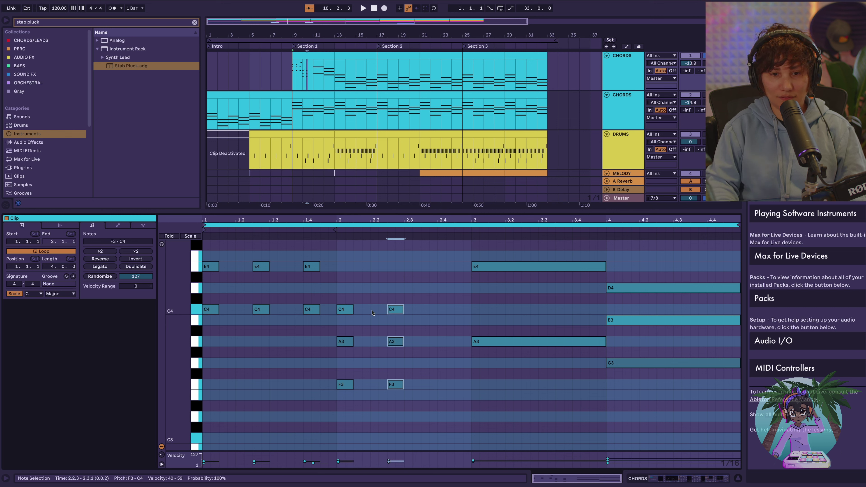
key(super+d)
key(Right)
key(Right)
key(Right)
key(Right)
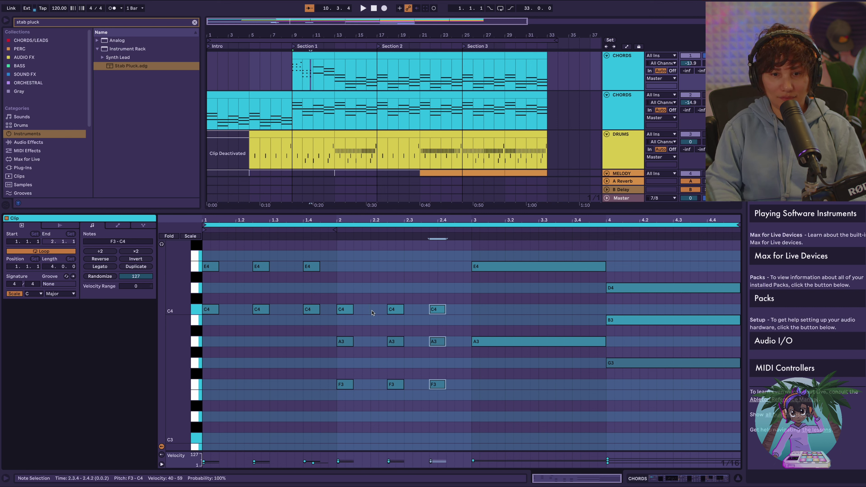
Raise the top note of the 2.4.1 stab to D4 and shift it to start at 2.4.2
click(444, 309)
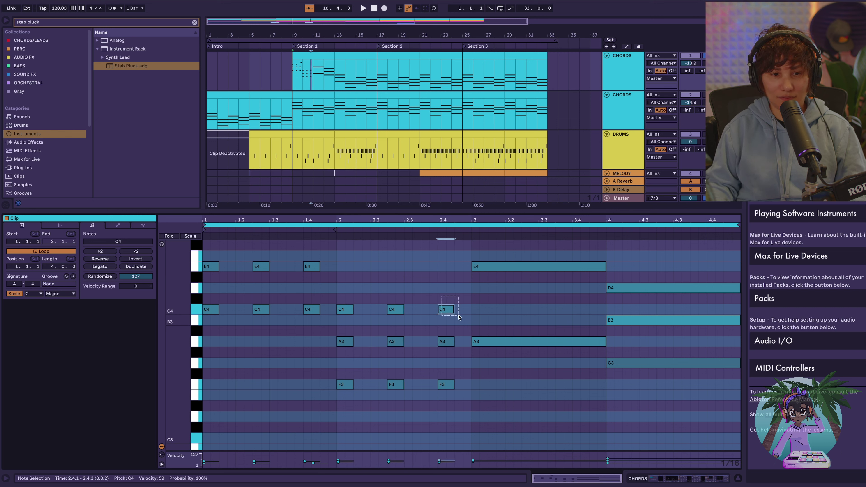
key(Up)
key(Up)
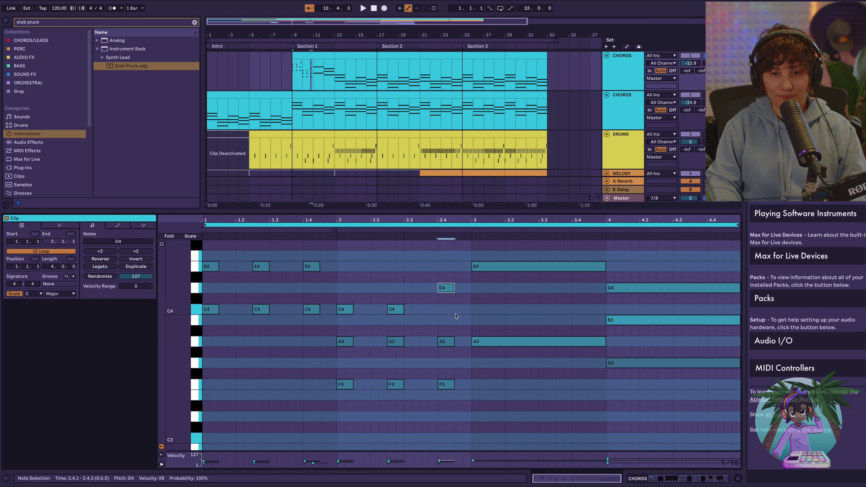
key(Right)
Add a C4 to the A3–E4 chord at bar 3 and shorten all three notes to an eighth-note stab
scroll(495, 352, up, 1)
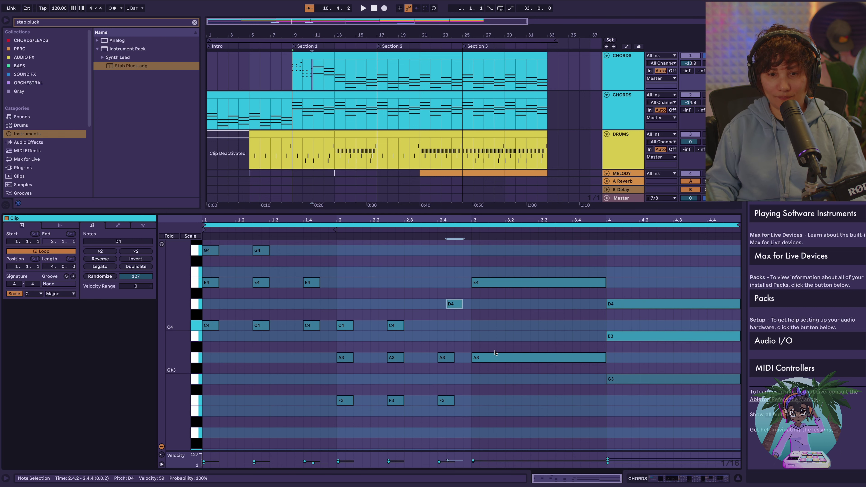
double_click(475, 326)
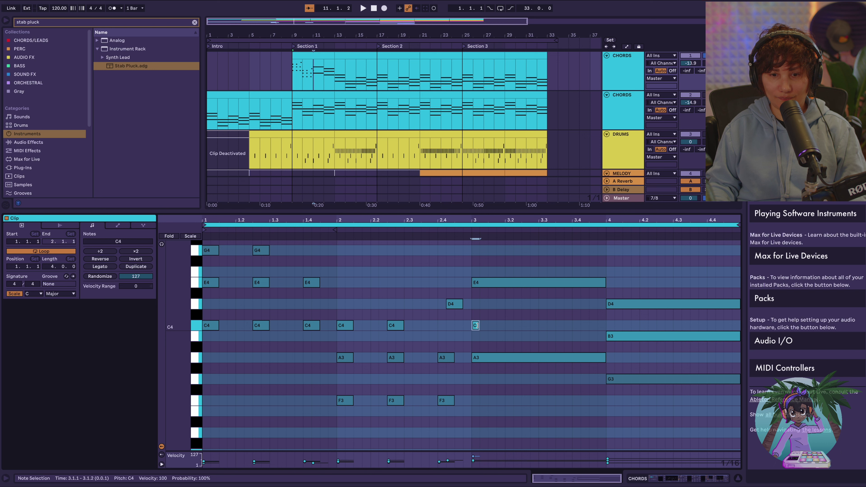
drag(475, 326, 606, 326)
click(571, 268)
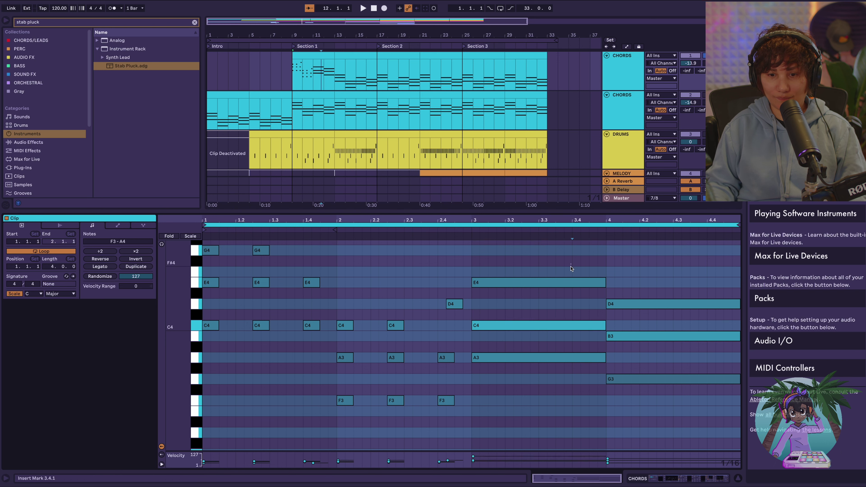
drag(570, 265, 574, 412)
drag(604, 322, 487, 323)
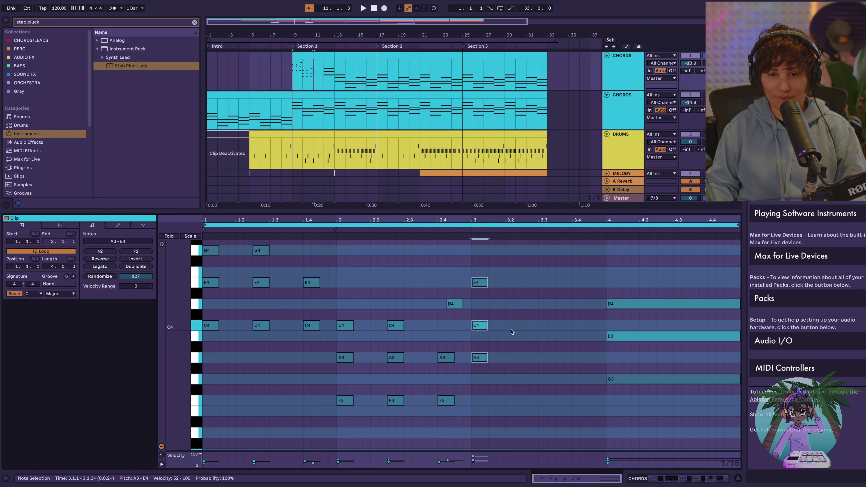
Replace the C4 in the bar 3 stab with a copy of the C4 from 2.2.3, placed at 3.1.1
click(476, 325)
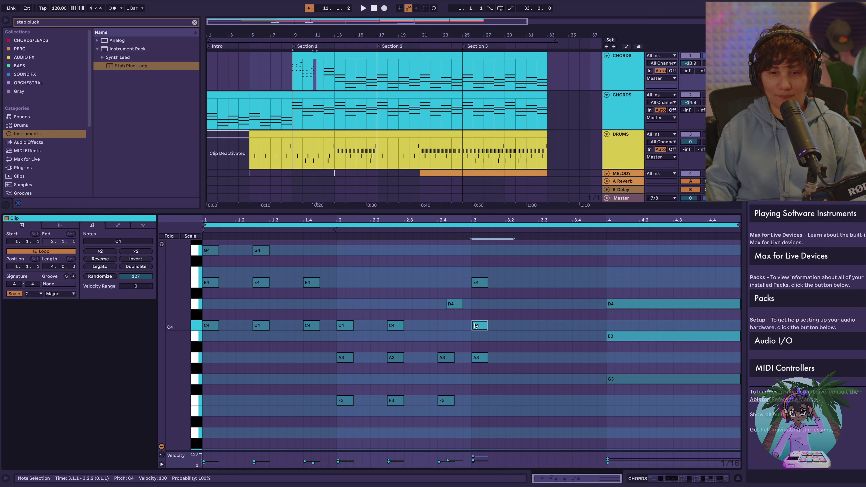
key(Delete)
drag(397, 316, 403, 340)
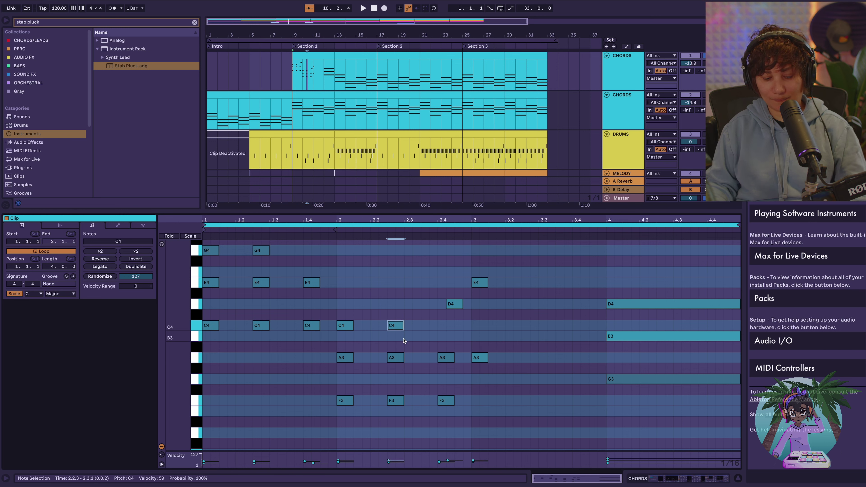
key(super+d)
key(Right)
key(Right)
key(Right)
key(Right)
key(Right)
key(Right)
key(Right)
key(Right)
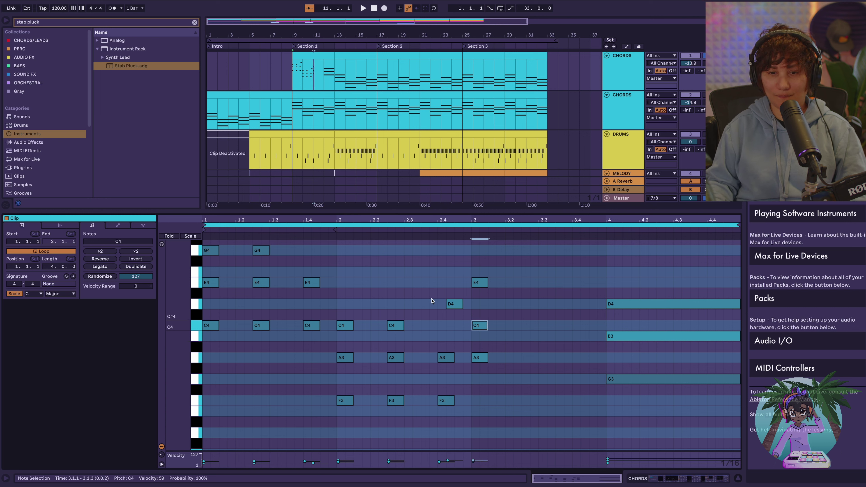
Duplicate the full bar 3 stab twice, placing the copies at 3.2.3 and 3.4.1
drag(471, 263, 495, 378)
key(super+d)
key(Right)
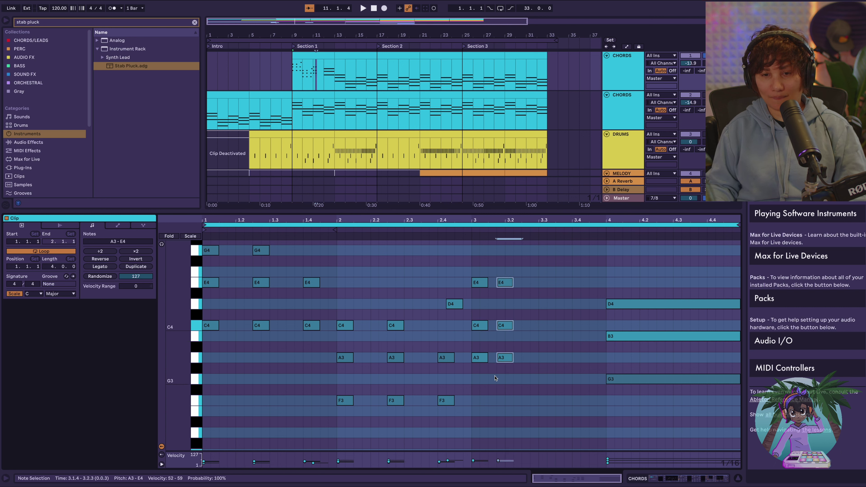
key(Right)
key(Right)
key(Right)
key(Right)
key(Left)
key(super+d)
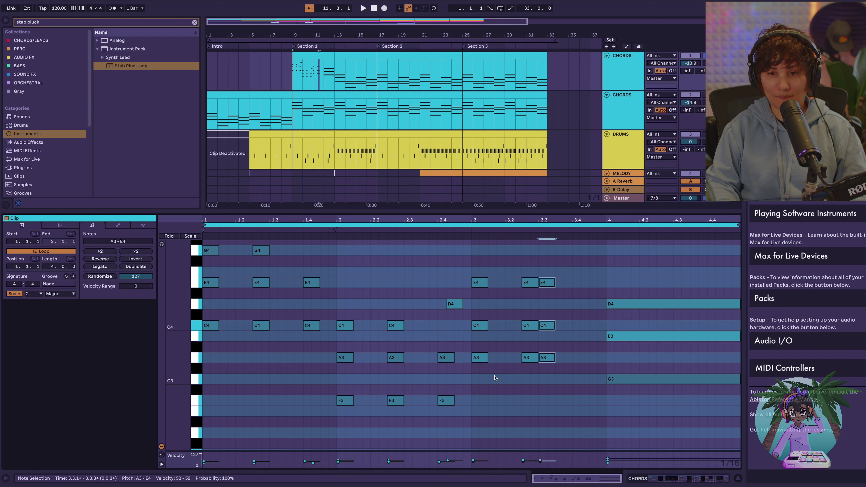
key(Right)
key(Right)
key(Right)
key(Right)
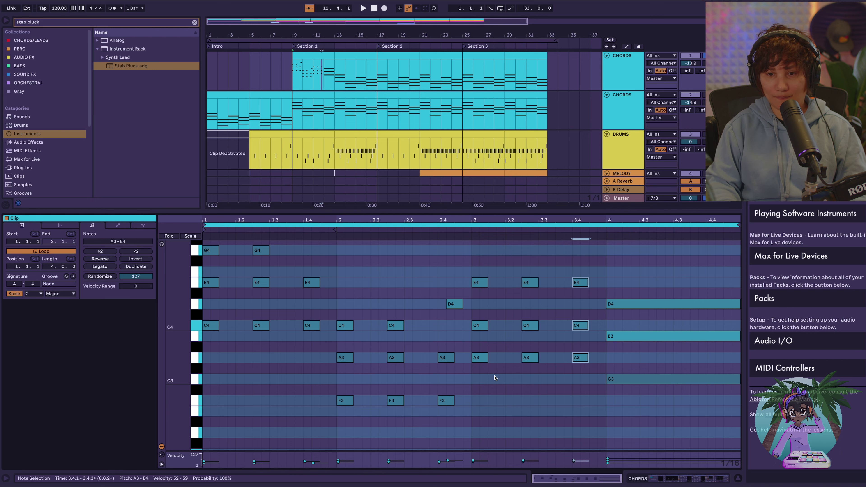
Raise the top note of the 3.4.1 stab to G4 and shift it to start at 3.4.2
drag(574, 259, 588, 298)
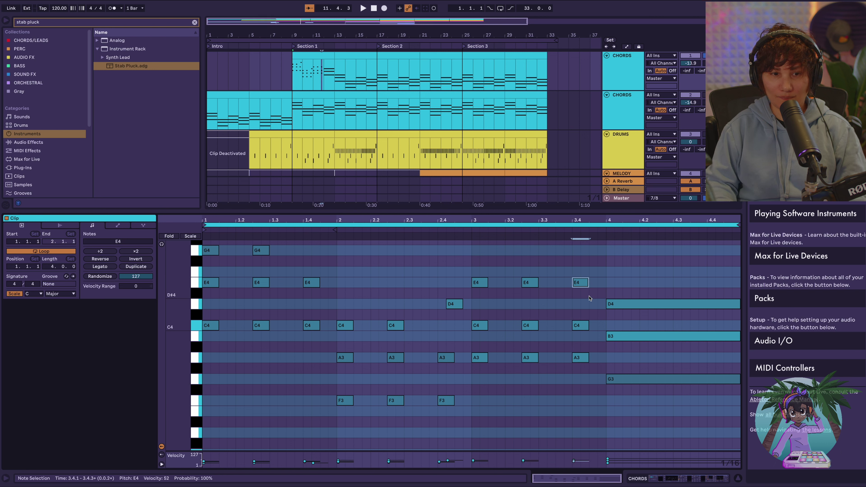
key(Up)
key(Up)
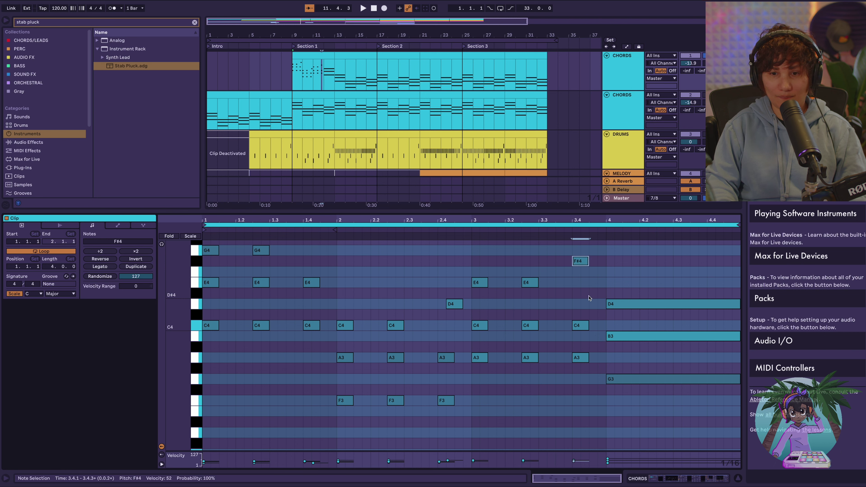
key(Up)
key(Right)
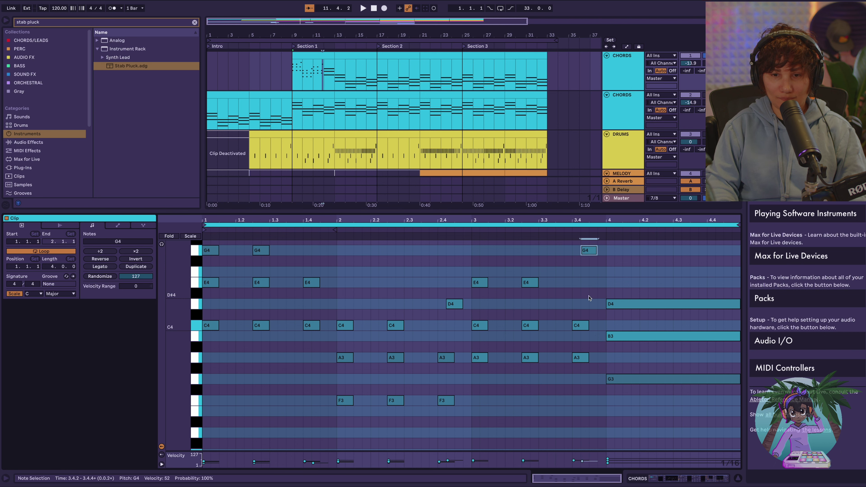
Shorten the G3–B3–D4 chord at bar 4 to a short stab and place a copy at 4.2.3
drag(658, 261, 684, 432)
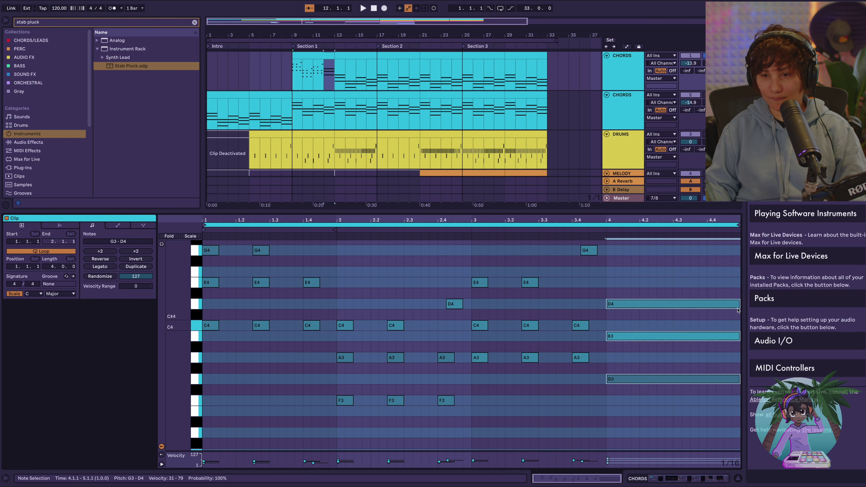
drag(738, 304, 619, 306)
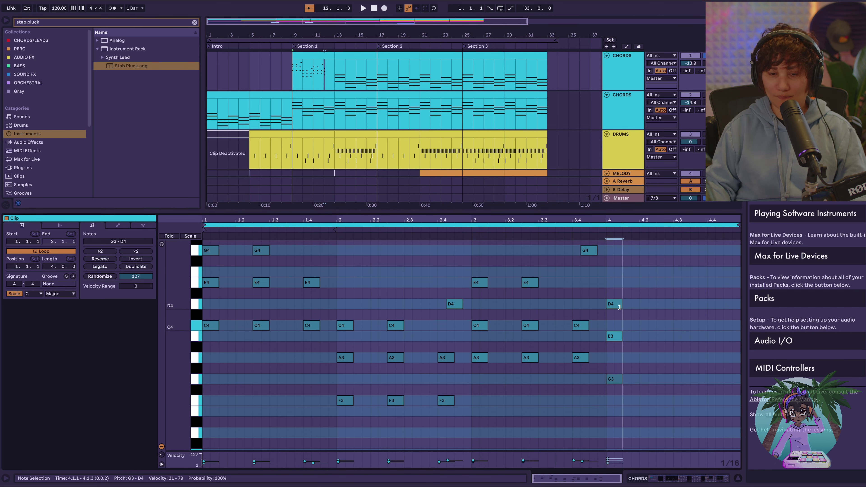
key(ctrl+d)
key(Right)
key(Right)
key(Right)
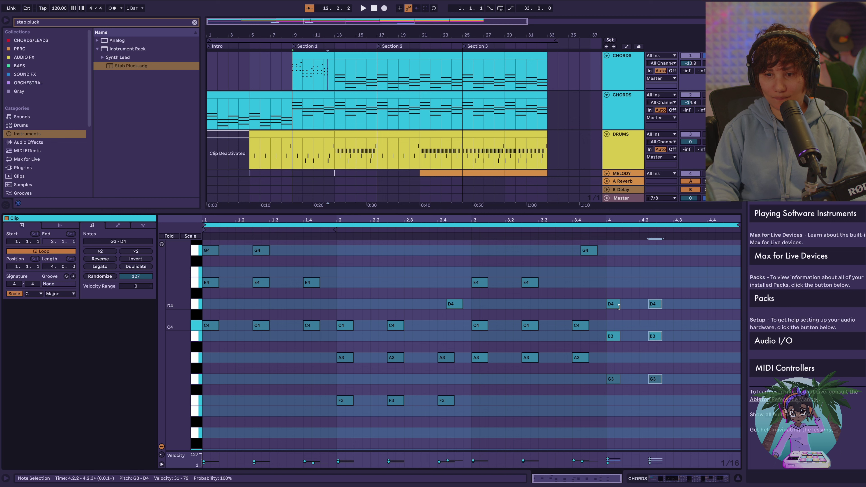
key(Right)
Duplicate the 4.2.3 stab and place the copy at 4.4.1
key(ctrl+d)
key(Right)
key(Right)
key(Right)
key(Right)
key(Right)
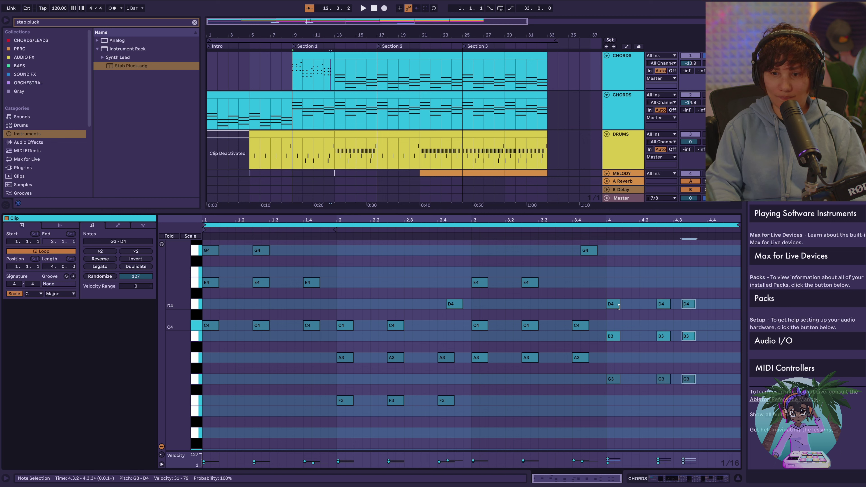
key(alt+Right)
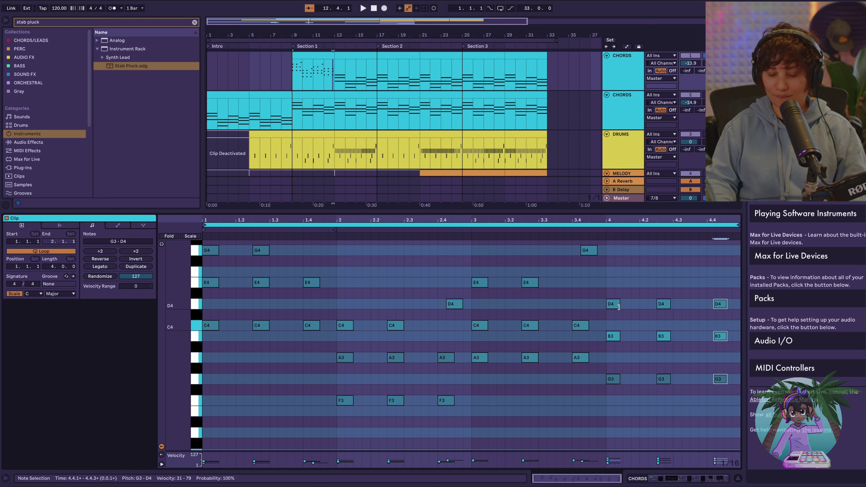
key(alt+Left)
drag(662, 281, 672, 396)
Raise the top note of the 4.4.1 stab to E4 and nudge it slightly later than the chord
click(716, 303)
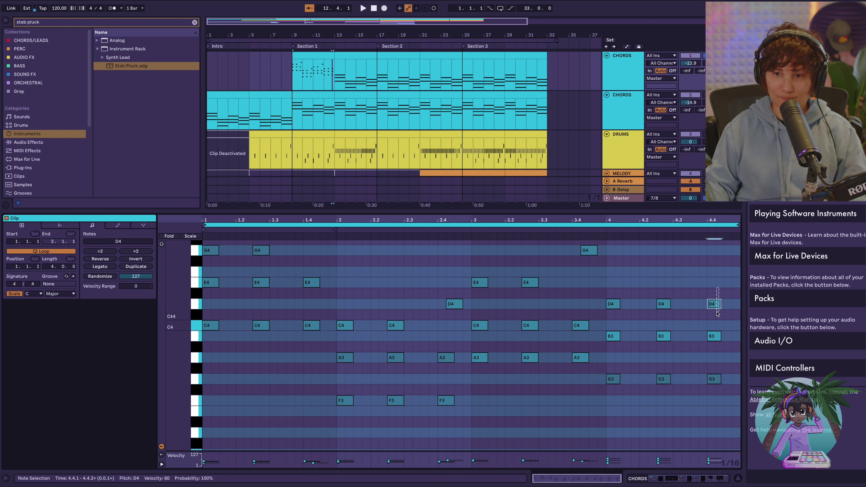
key(alt+Right)
key(Up)
key(Up)
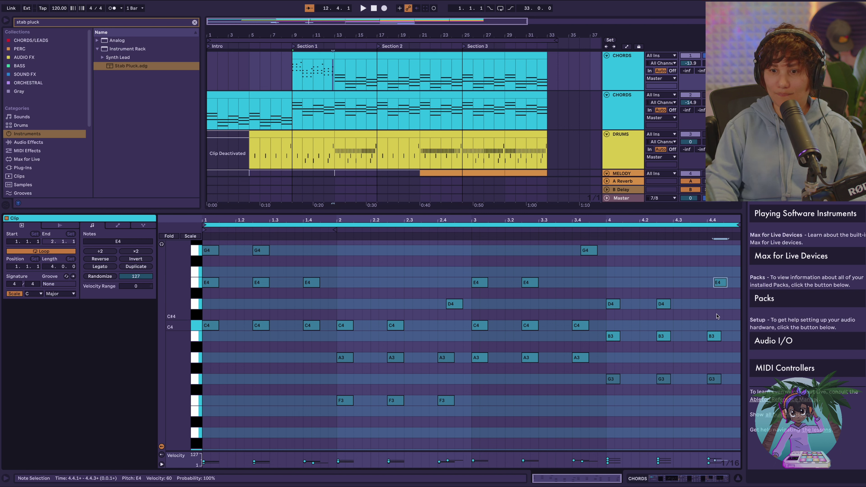
Play the four-bar stab clip at the start of Section 1 and duplicate it to bar 13
click(322, 56)
key(space)
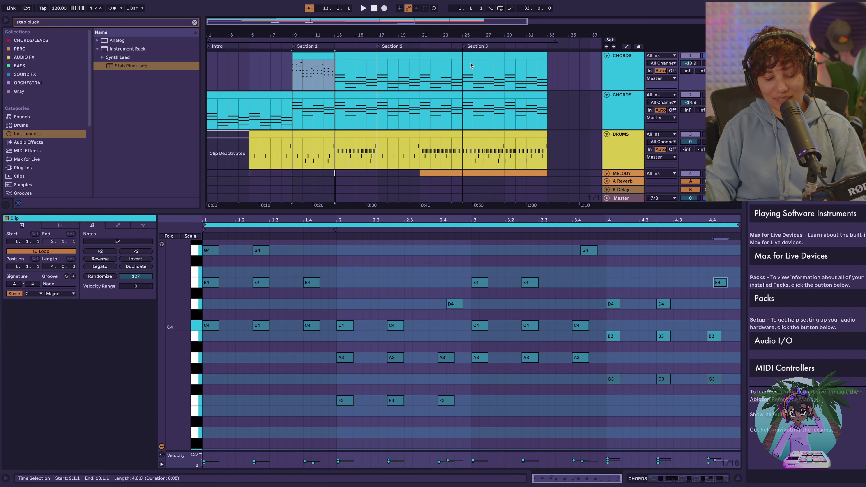
key(ctrl+d)
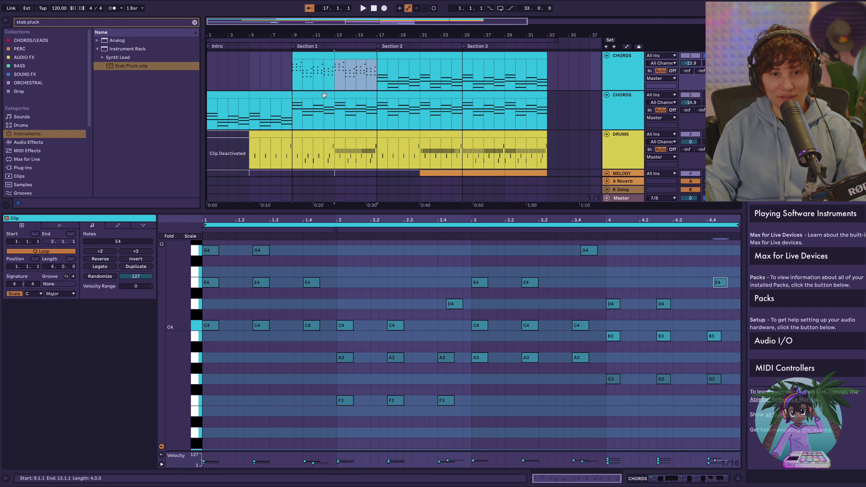
Deactivate the two Section 1 clips on the second CHORDS track
click(329, 95)
shift+click(351, 96)
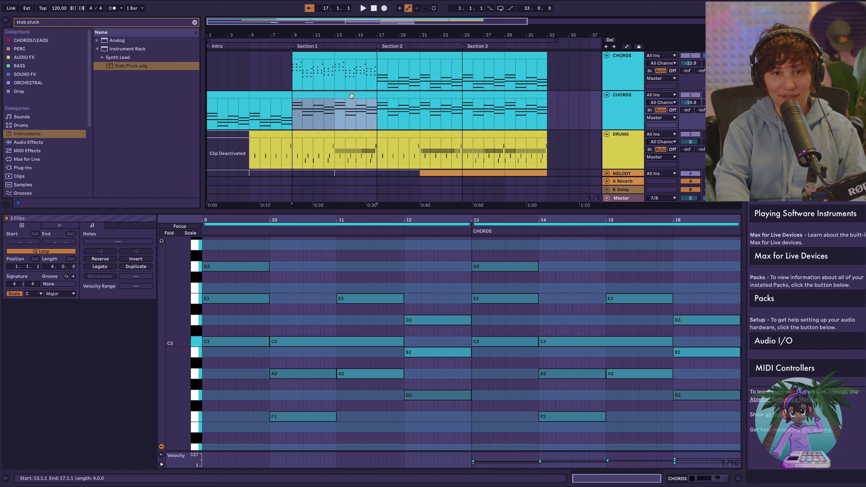
key(0)
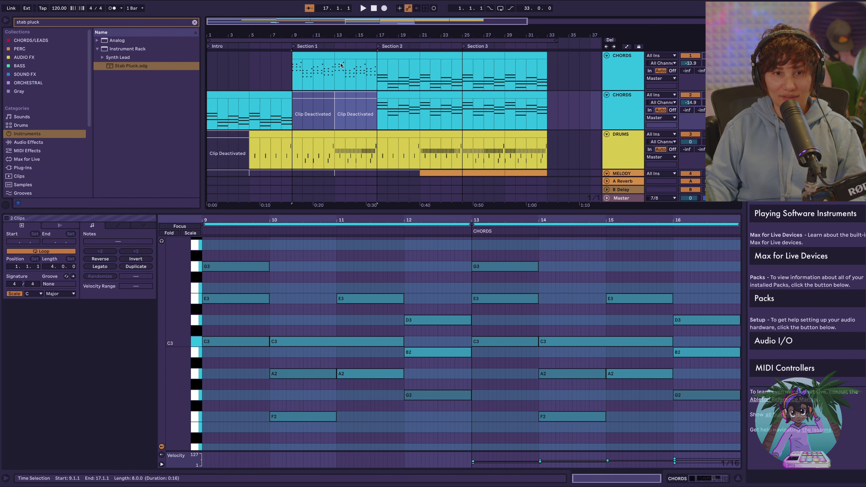
Duplicate the stab clip on the first CHORDS track through Sections 2 and 3, up to bar 33
click(358, 55)
key(ctrl+d)
key(ctrl+d)
key(ctrl+d)
key(ctrl+d)
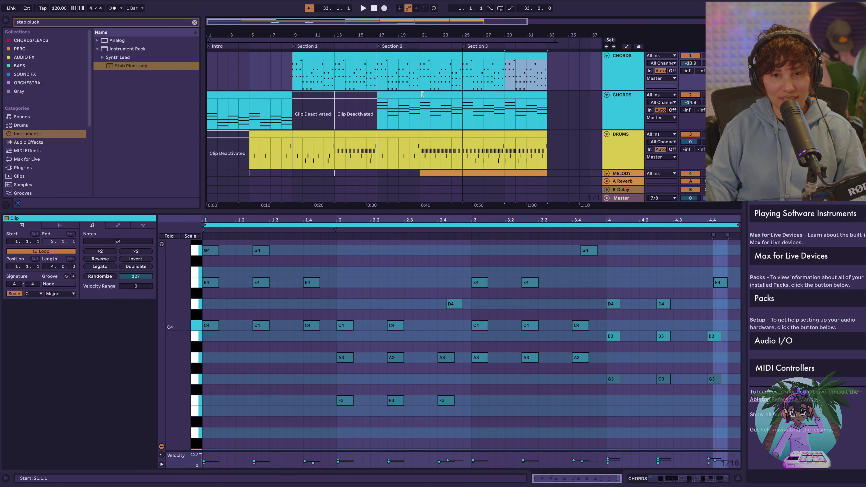
Deactivate the two Section 2 clips on the second CHORDS track
scroll(404, 103, down, 2)
scroll(404, 102, up, 2)
click(406, 97)
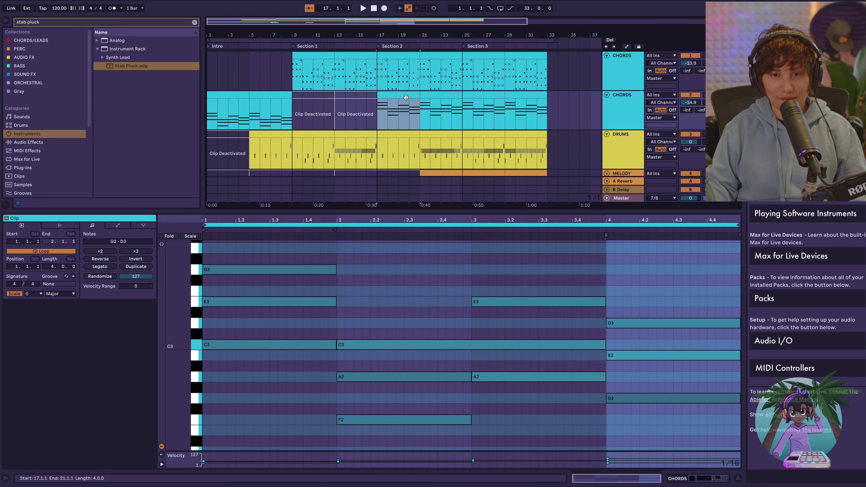
shift+click(447, 97)
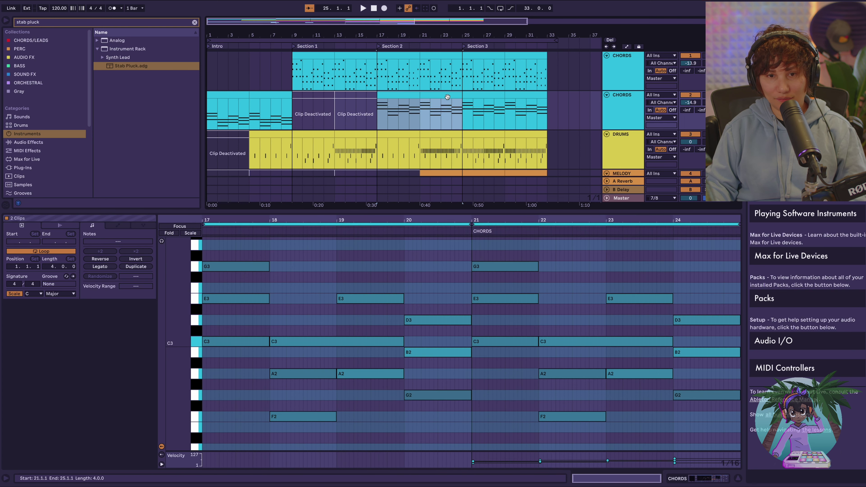
key(0)
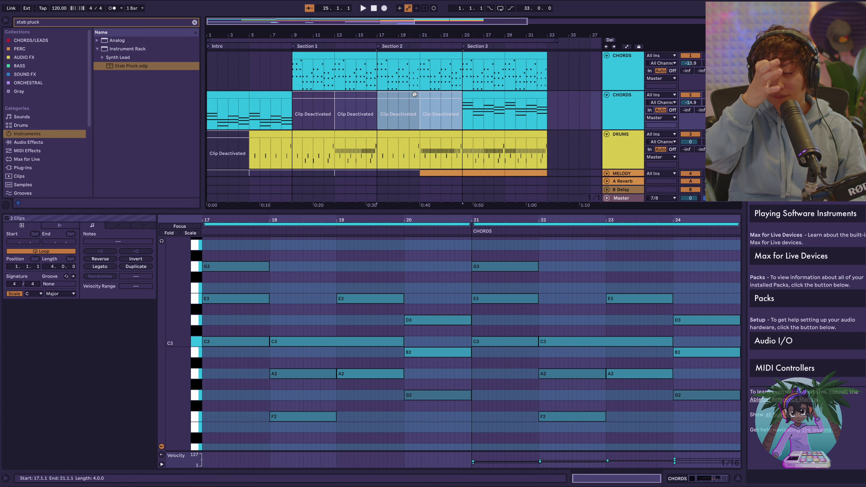
scroll(416, 110, down, 5)
scroll(416, 110, up, 5)
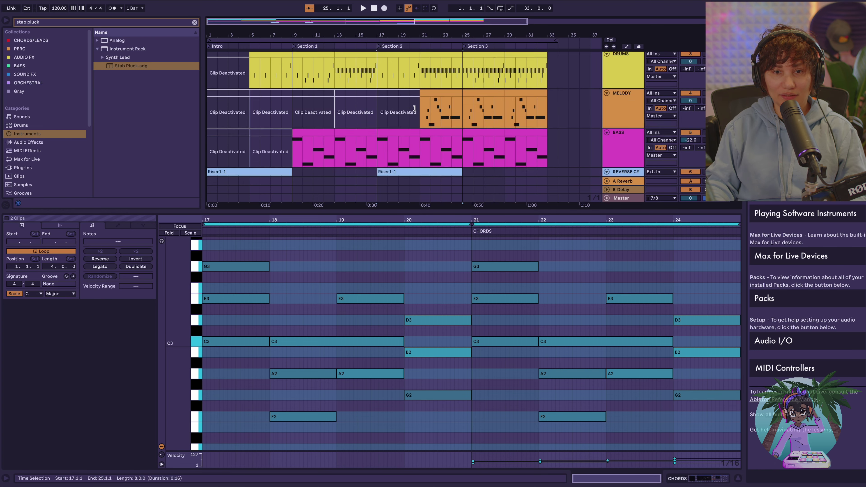
scroll(416, 110, down, 5)
scroll(415, 110, up, 5)
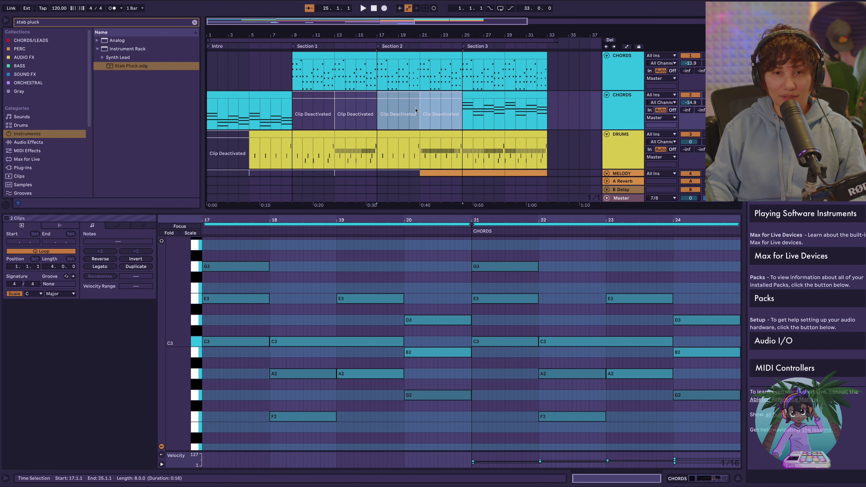
click(630, 88)
click(631, 109)
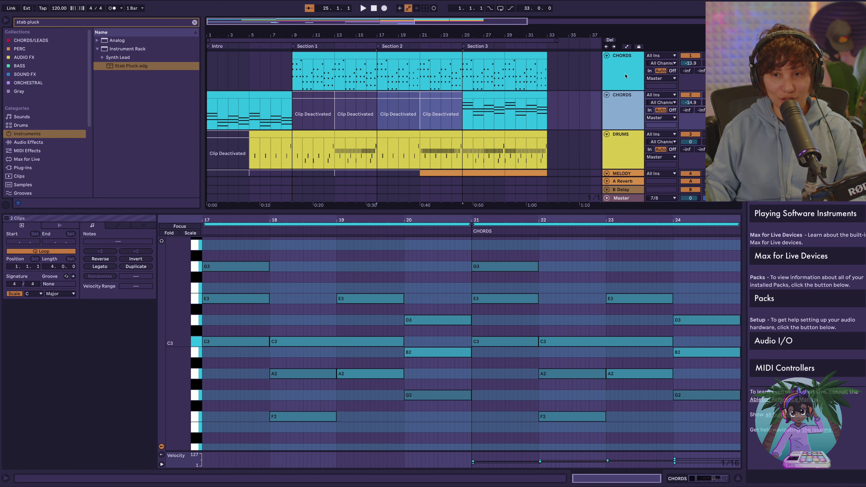
Show the DRUMS track's Drum Rack and browse the Earth Arcadia Album folder through PROJECTS and COMPLETED to 04 Ocean Friends
scroll(526, 111, down, 4)
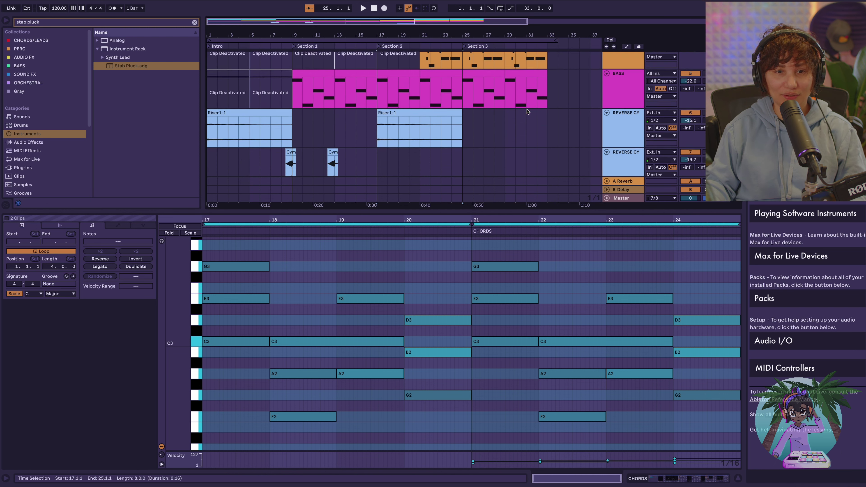
click(252, 55)
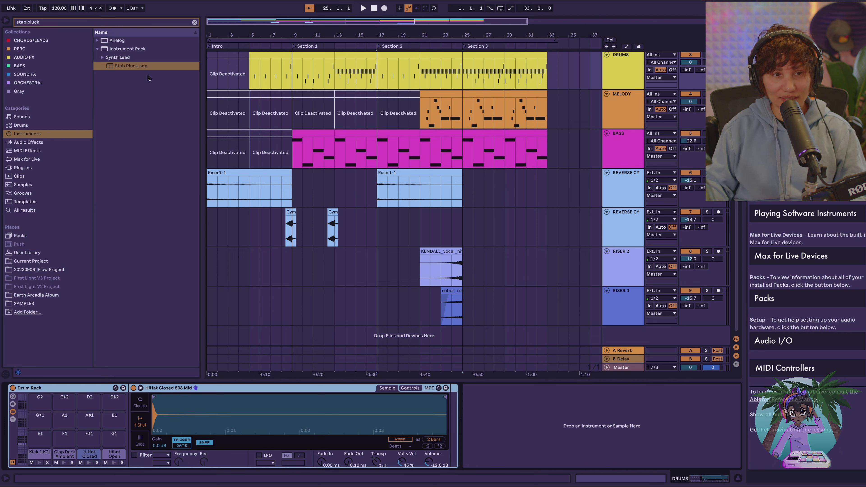
click(194, 22)
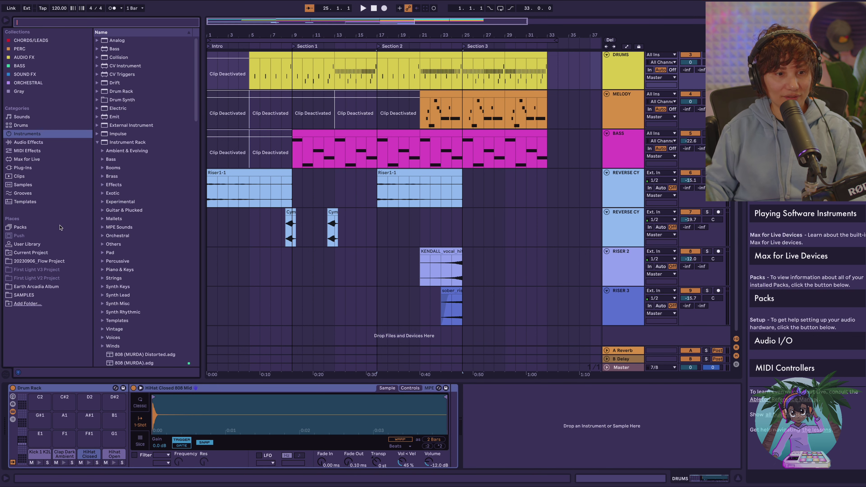
click(37, 287)
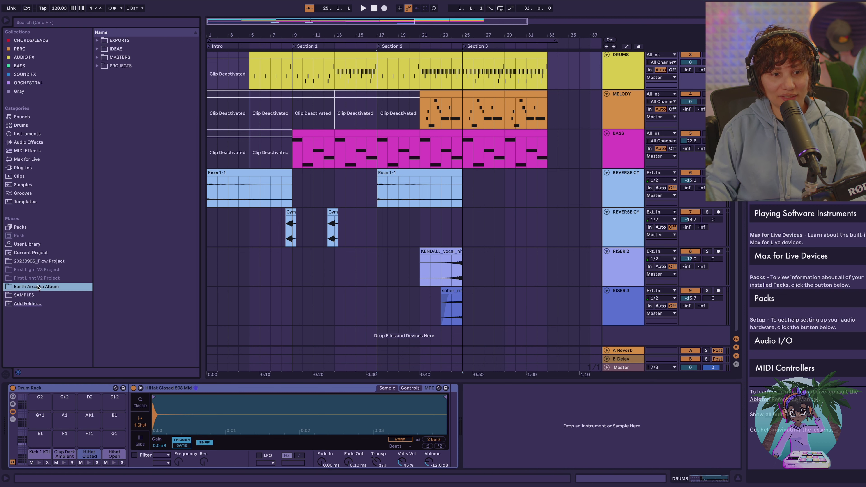
click(97, 65)
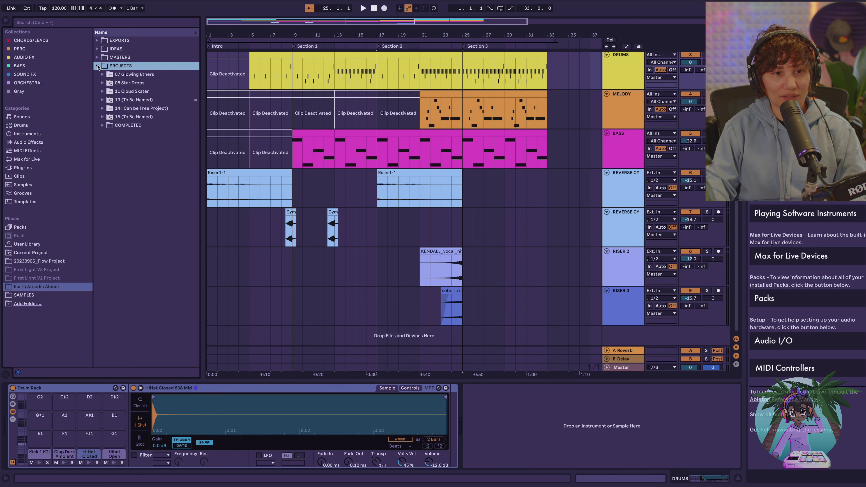
click(102, 125)
click(108, 159)
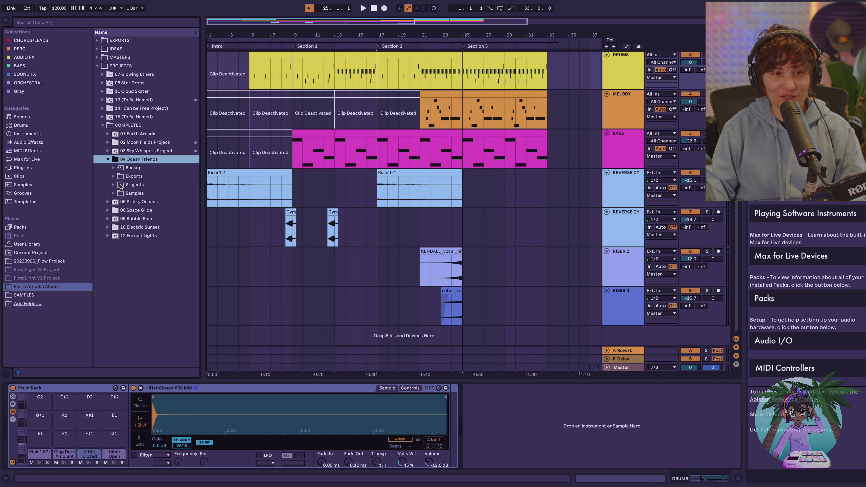
Search the album folder for "kick", expand 04 Ocean Friends' imported samples, and widen the browser to show full file names
click(142, 22)
text(kick)
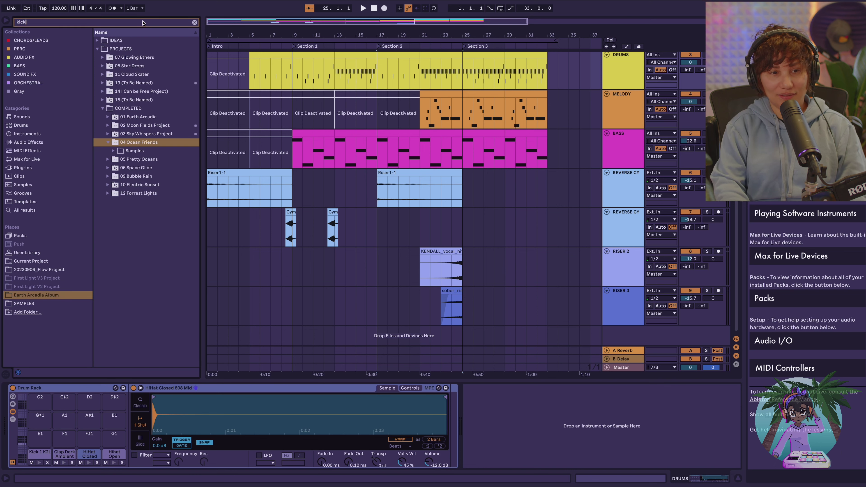
click(113, 151)
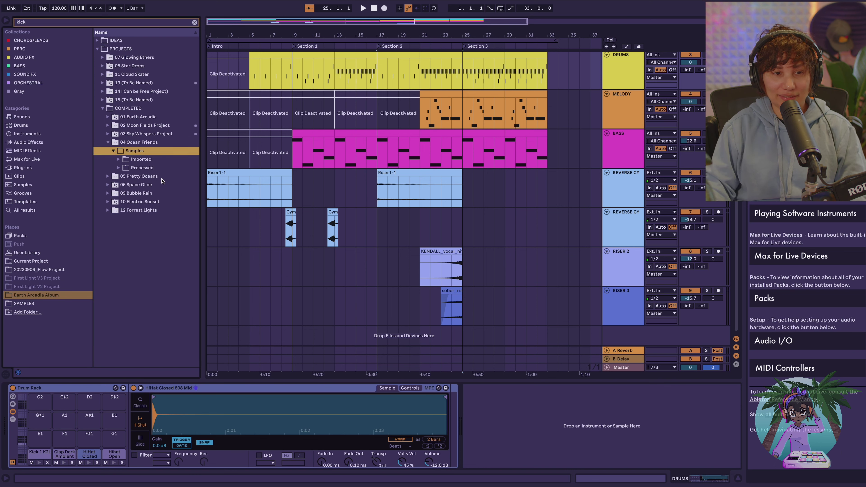
click(118, 168)
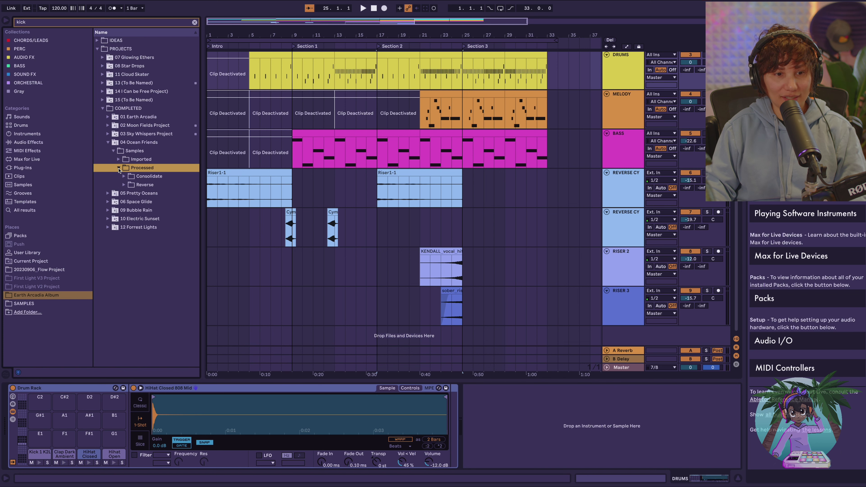
click(118, 168)
click(118, 159)
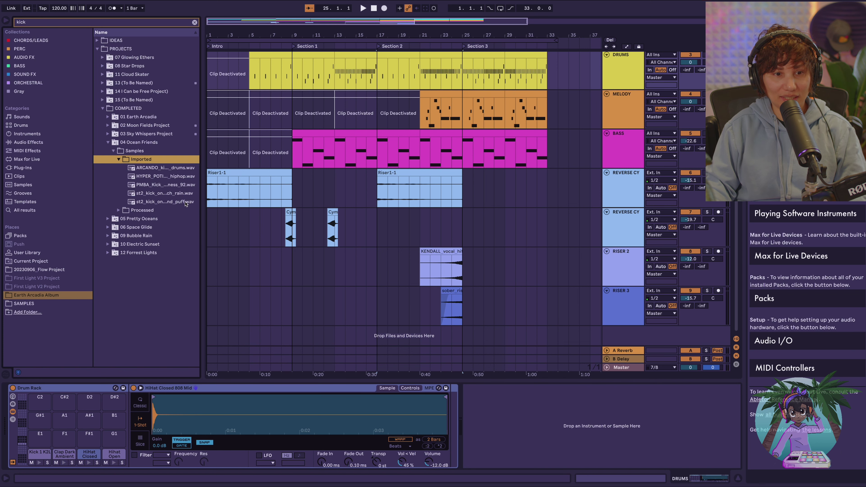
drag(203, 172, 262, 171)
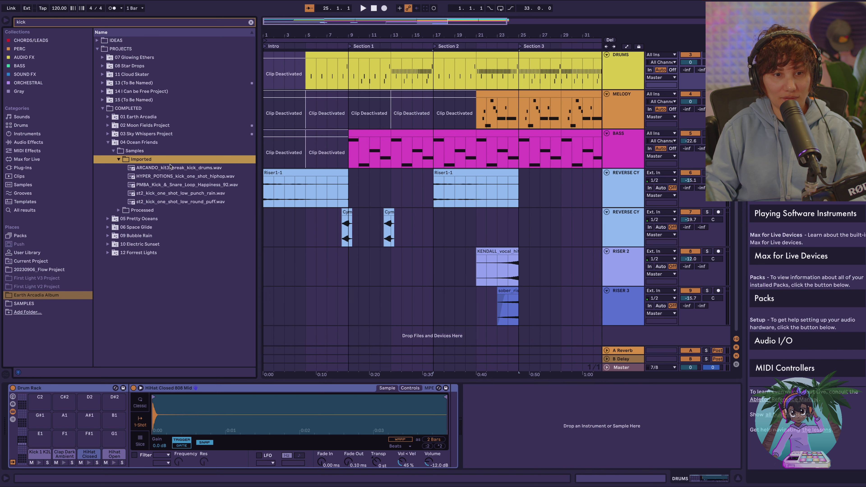
Replace the Drum Rack's Kick 1 K2L pad with ARCANDO_kit3_break_kick_drums.wav and audition the new kick
click(143, 168)
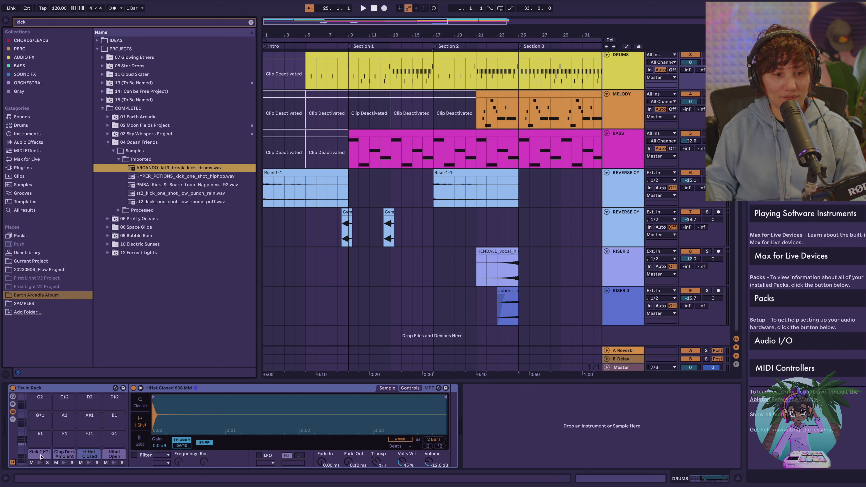
drag(143, 168, 40, 457)
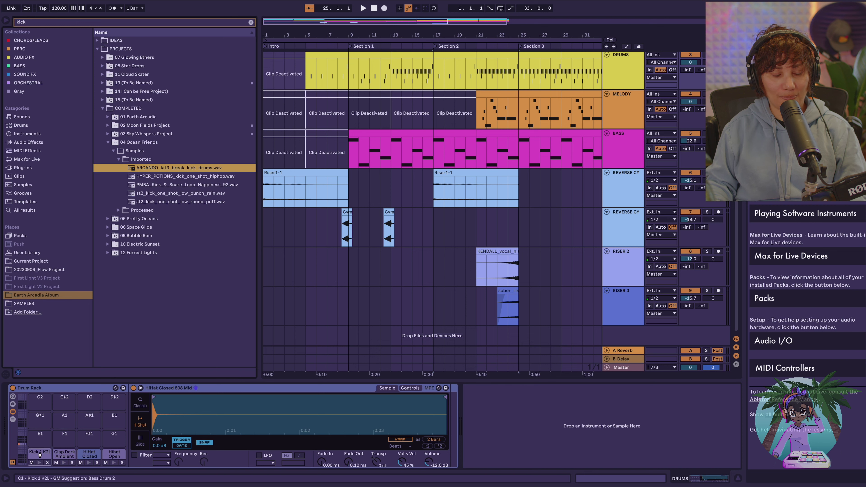
click(39, 462)
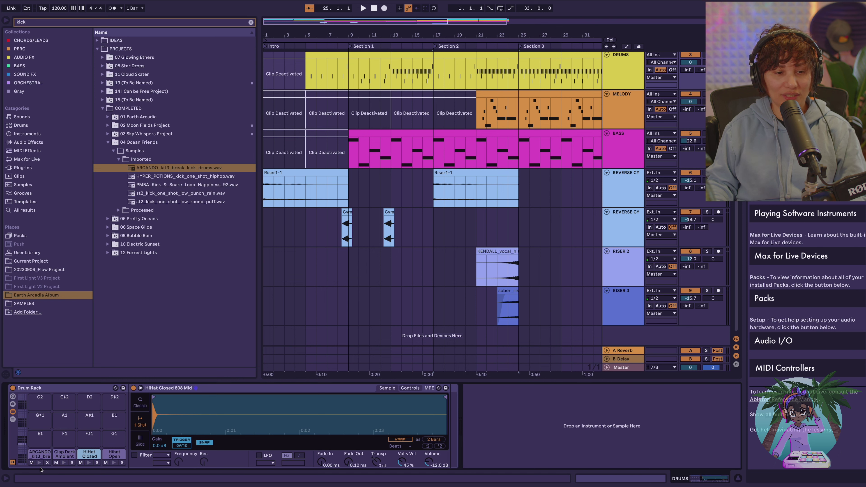
click(41, 456)
Select the Clap Dark Ambient pad, search for "clap", and audition the two V_RIOT_weird_hit_paper_clap samples in 04 Ocean Friends
click(62, 457)
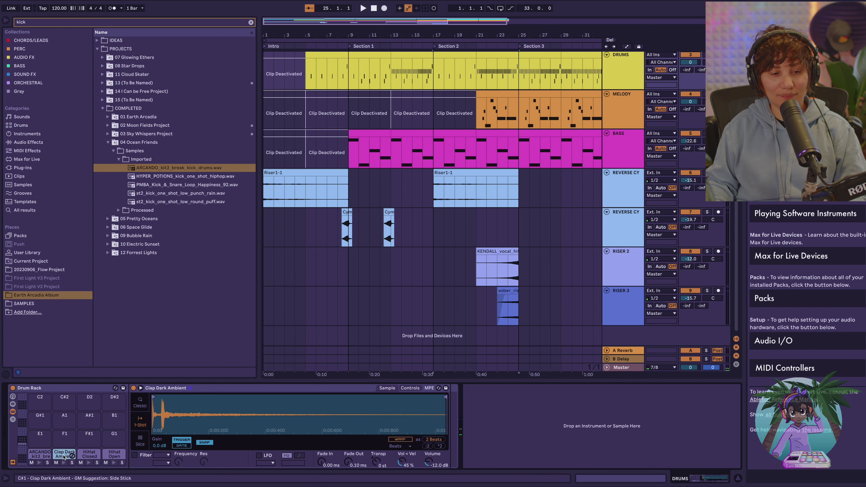
click(113, 23)
text(clap)
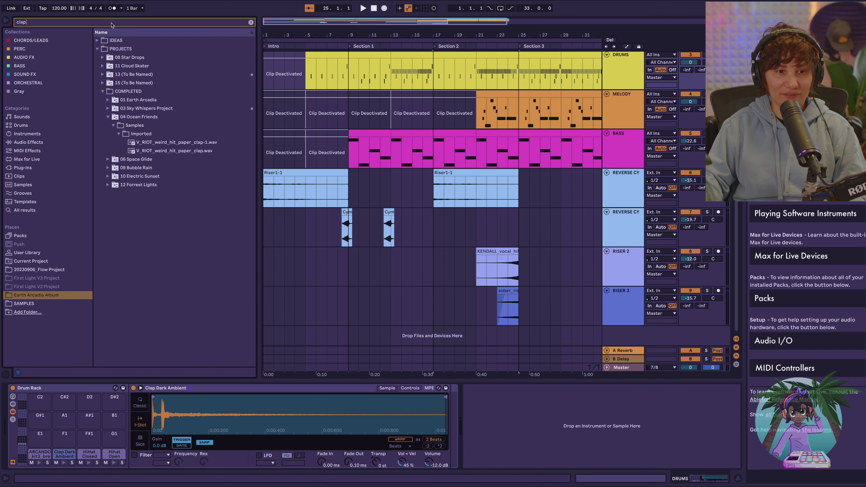
click(173, 144)
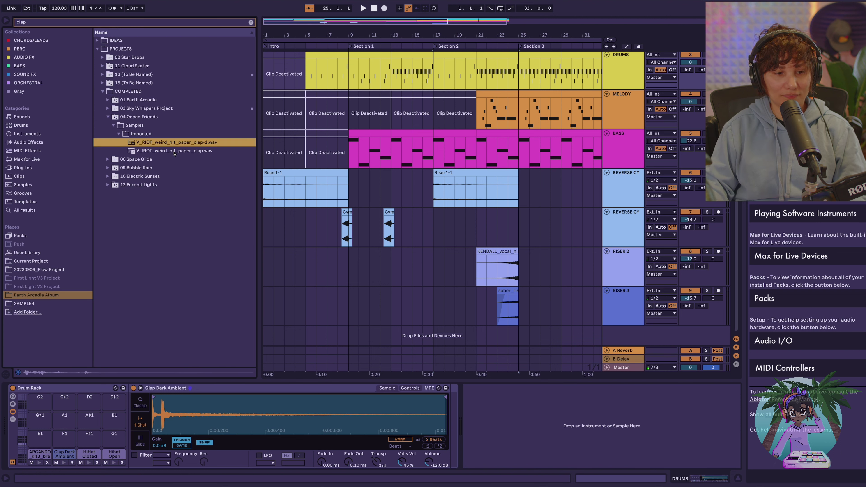
click(174, 152)
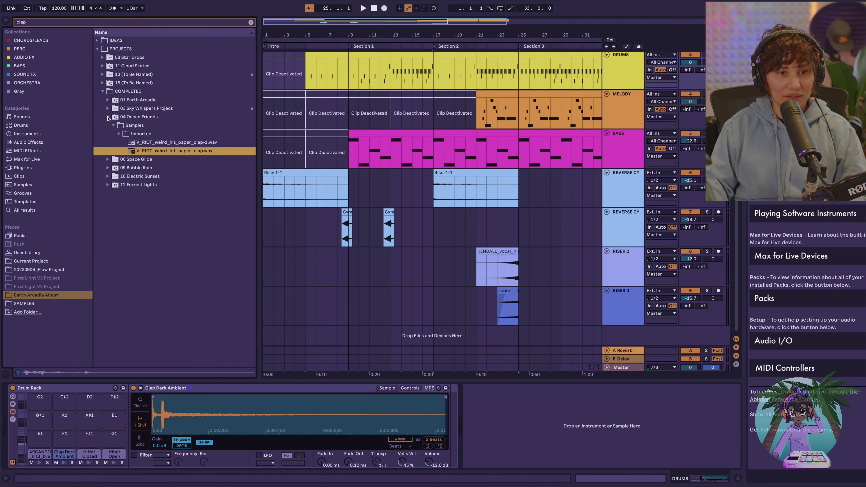
Collapse 04 Ocean Friends, expand 01 Earth Arcadia's imported samples, and audition 01_ClapOneShot-1.wav
click(108, 117)
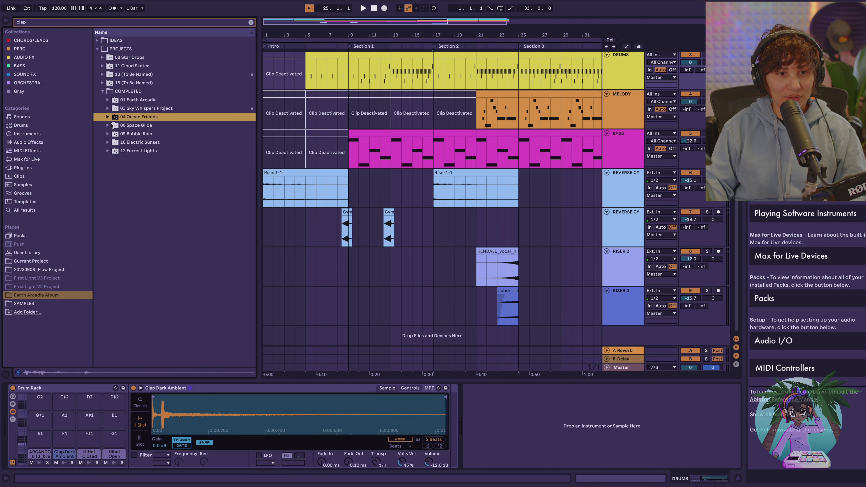
click(108, 100)
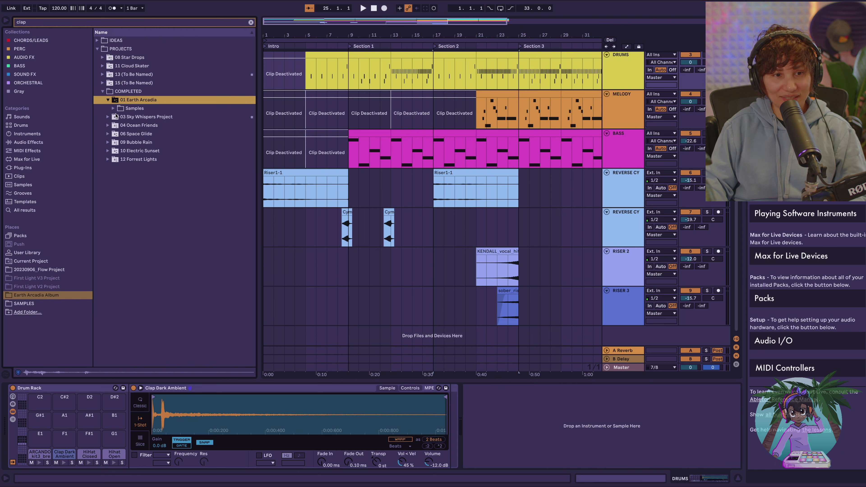
click(113, 108)
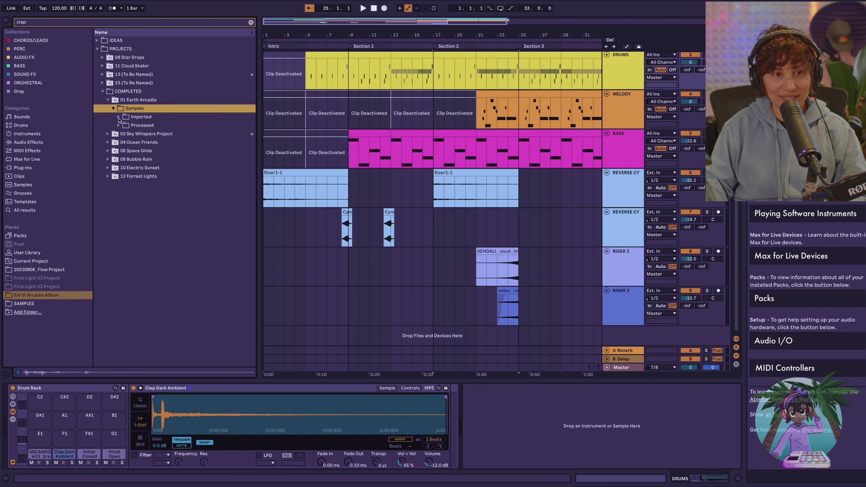
click(118, 117)
click(148, 128)
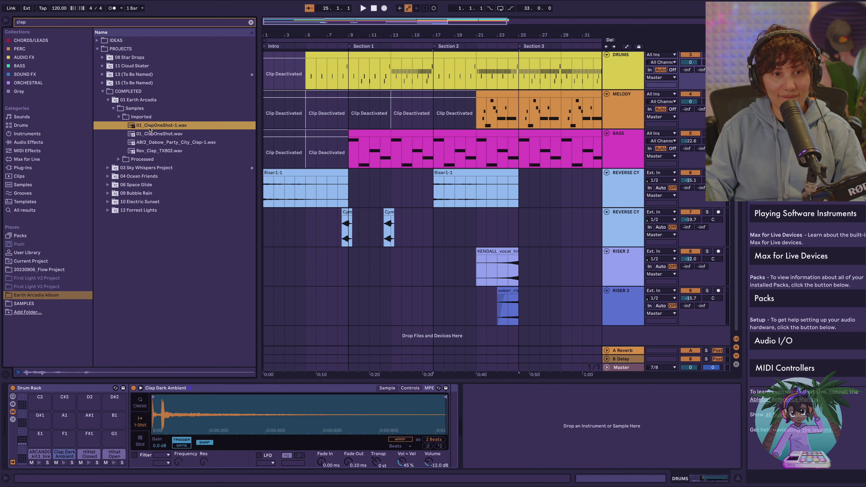
Audition the clap samples, replace the Drum Rack's Clap Dark Ambient pad with ABI2_Dabow_Party_City_Clap-1.wav, and clear the browser search
click(166, 135)
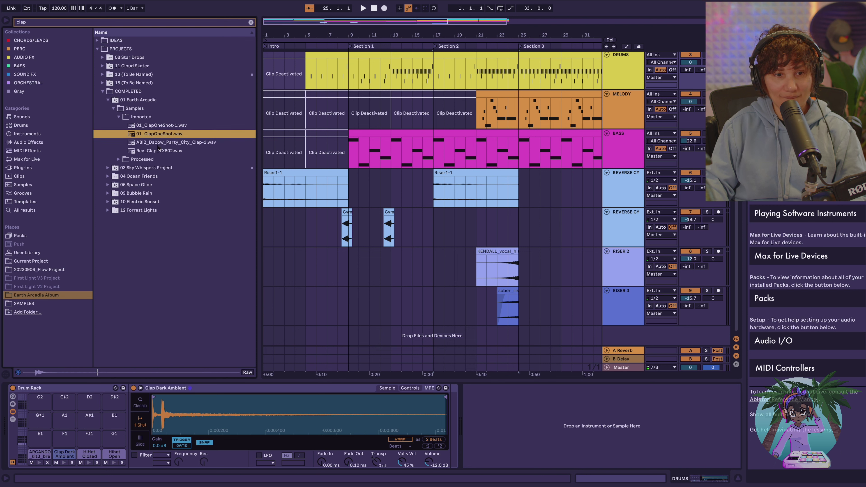
click(162, 142)
click(161, 151)
click(162, 143)
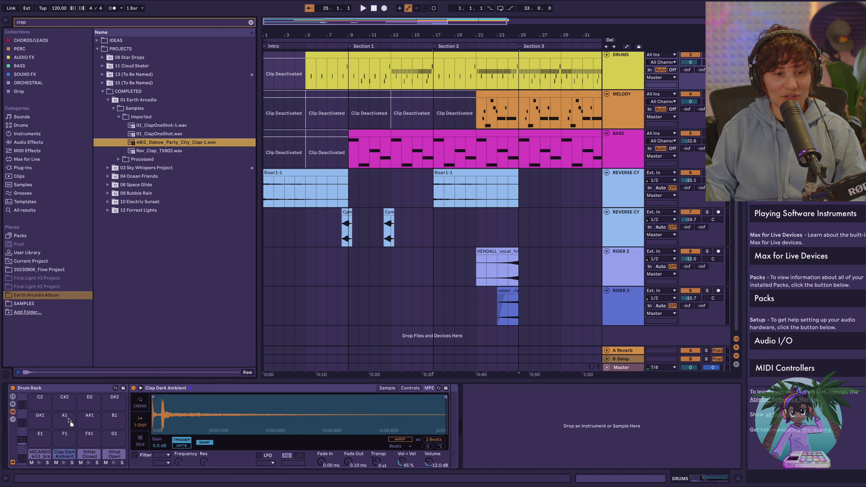
drag(58, 454, 61, 454)
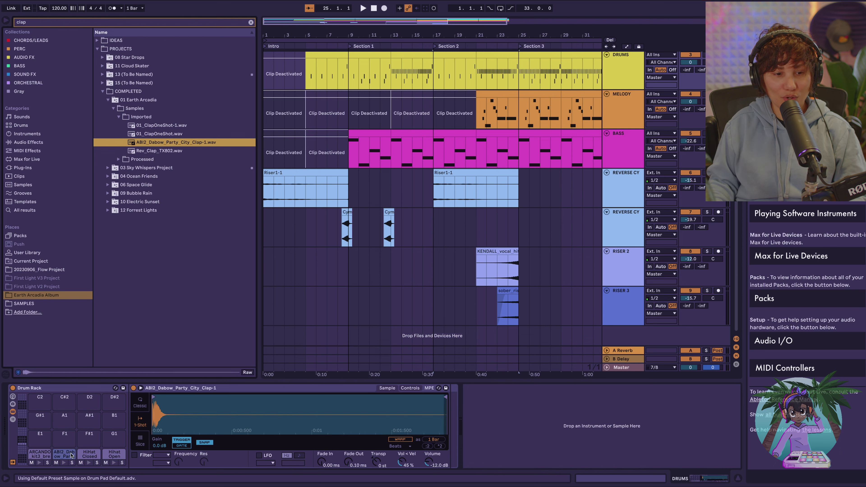
click(64, 462)
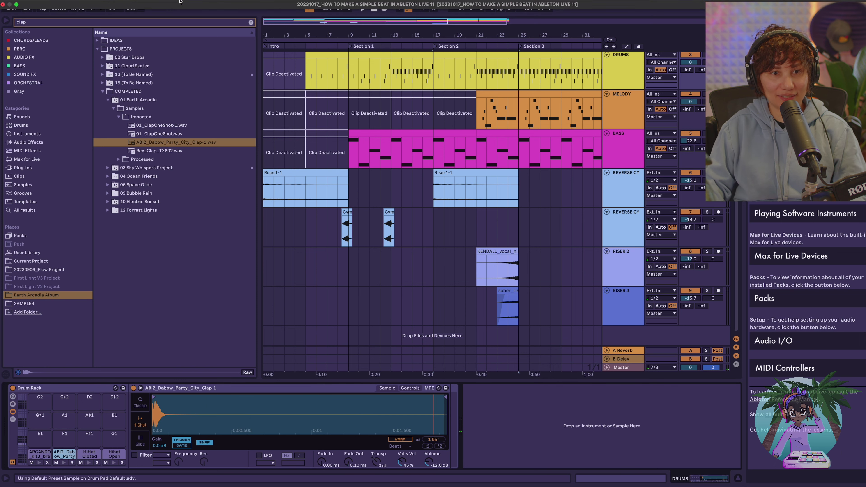
click(252, 23)
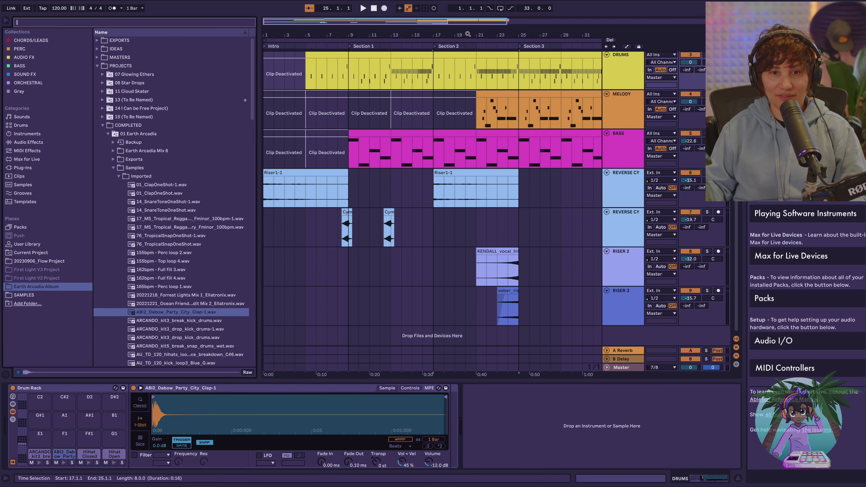
Lower the gain of the Drum Rack's ARCANDO kick sample to -7.8 dB, checking the drums by playing Section 1 from bar 9
click(380, 53)
key(space)
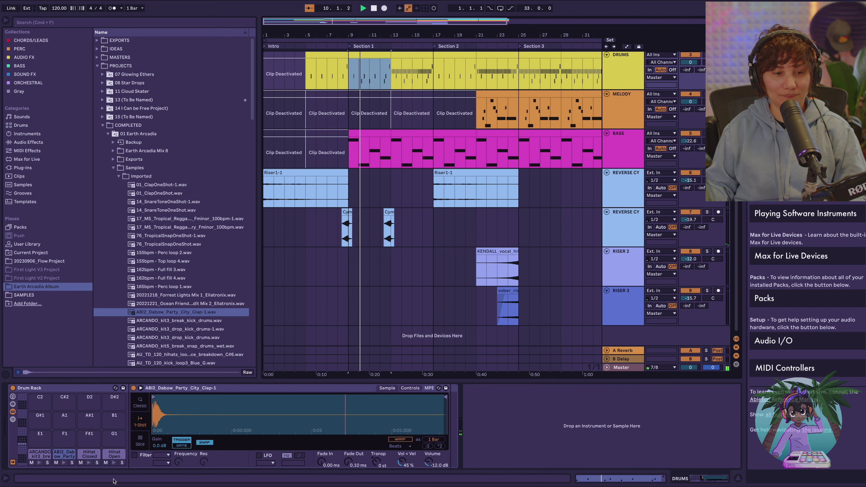
click(40, 455)
key(space)
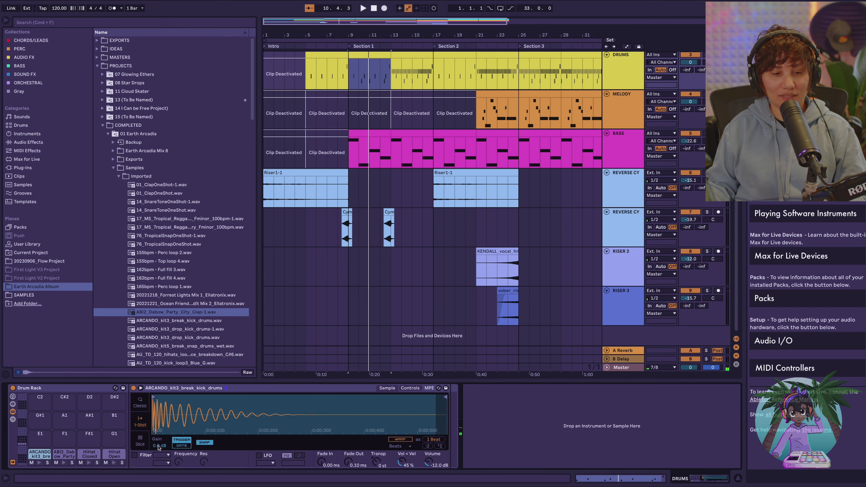
drag(159, 446, 159, 459)
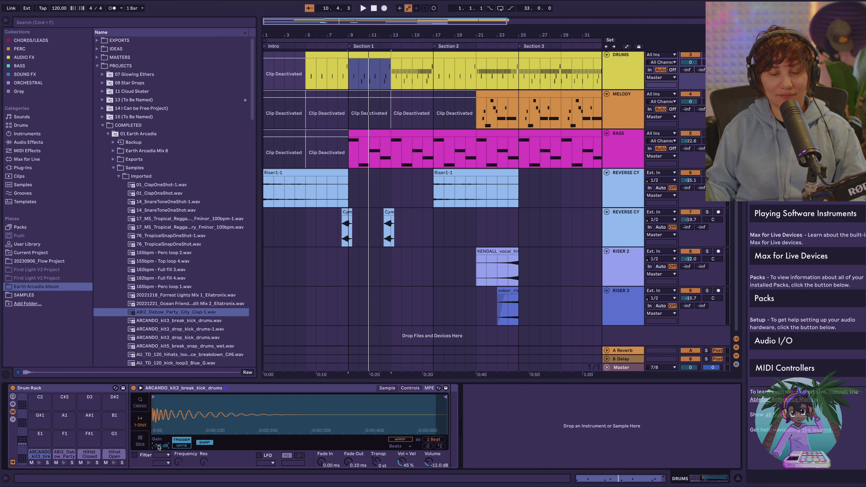
key(space)
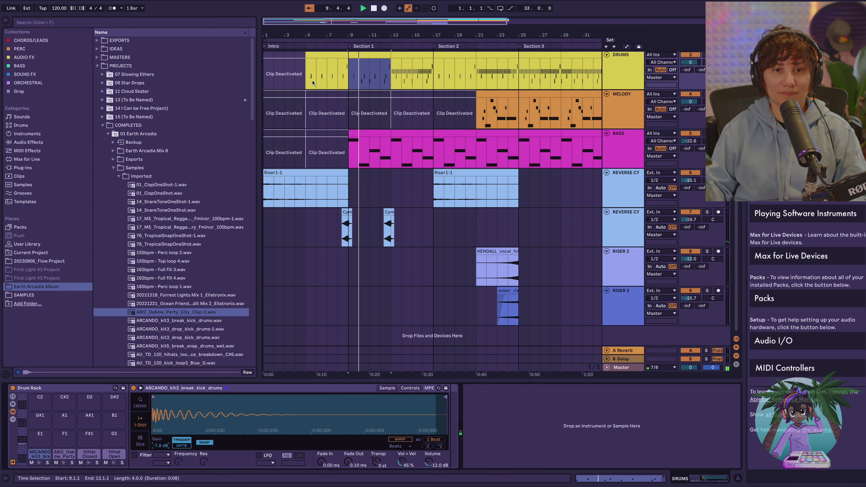
key(space)
Review the notes of the drum clip at bar 9, play the arrangement from there, and close the clip view
double_click(356, 55)
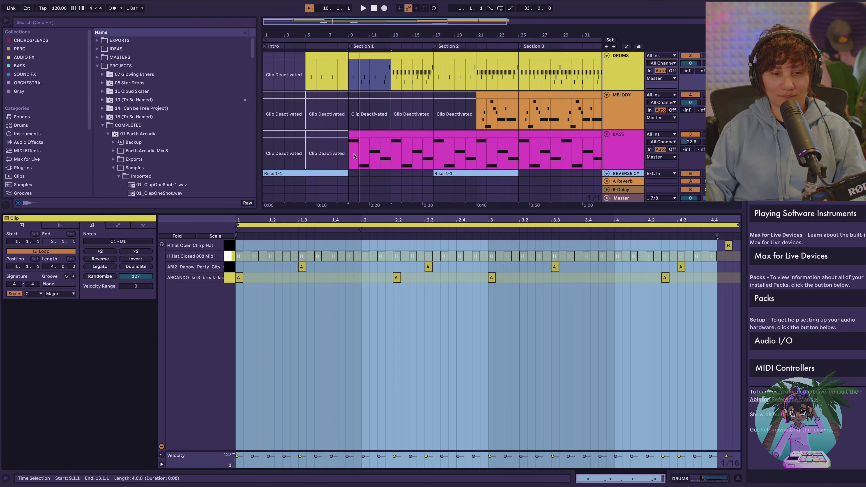
click(329, 304)
key(super+a)
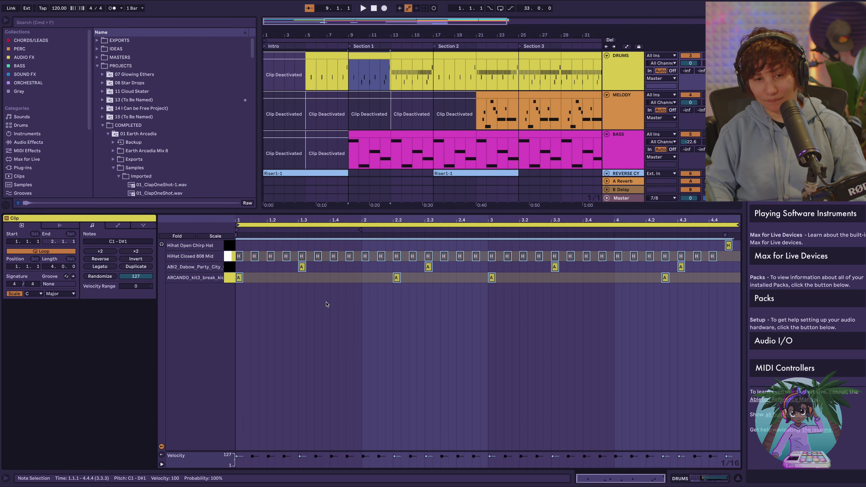
key(space)
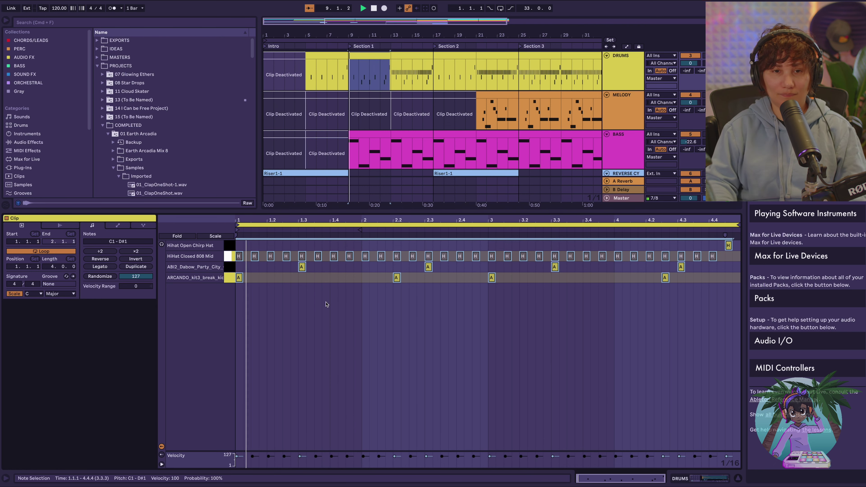
key(super+alt+l)
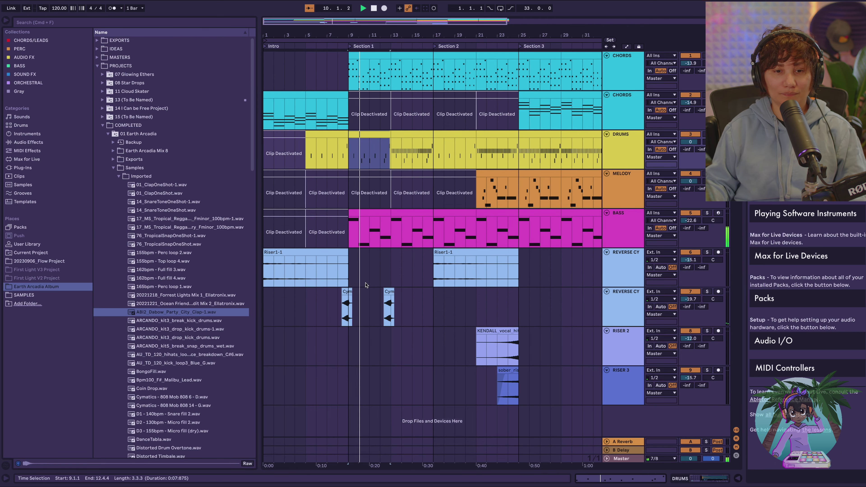
Trim the first reverse cymbal clip so that it ends exactly at bar 9
click(347, 292)
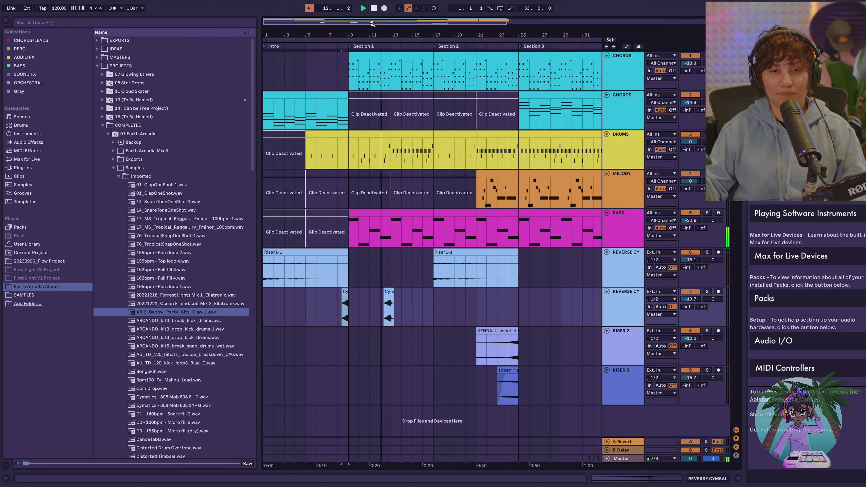
drag(372, 33, 352, 33)
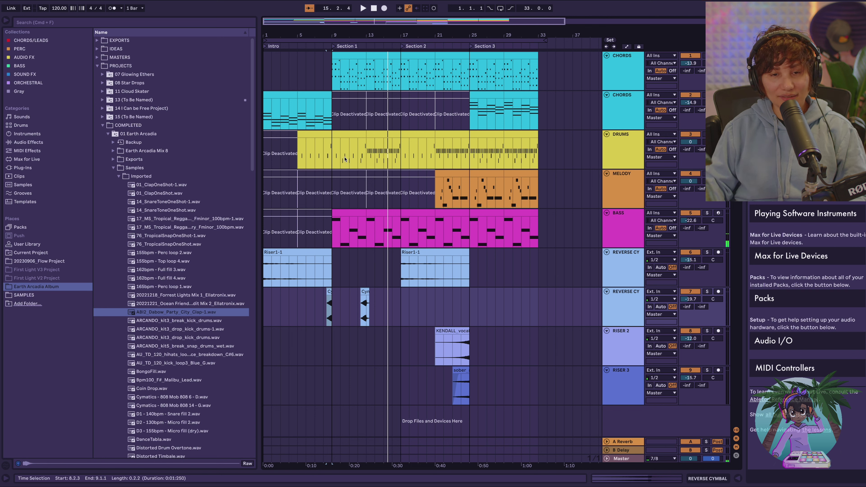
Search the instruments for "pan flute", load PAN FLUTE SERUM.adg onto the MELODY track, and close the Serum window
double_click(625, 149)
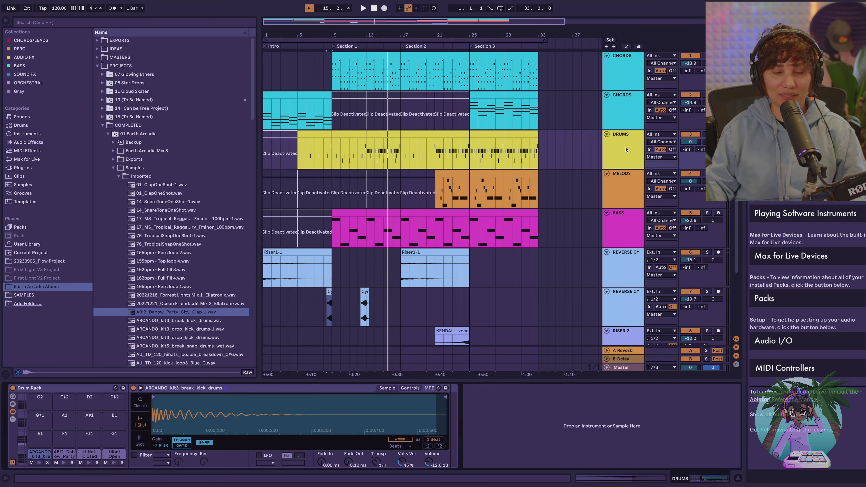
click(623, 189)
click(455, 172)
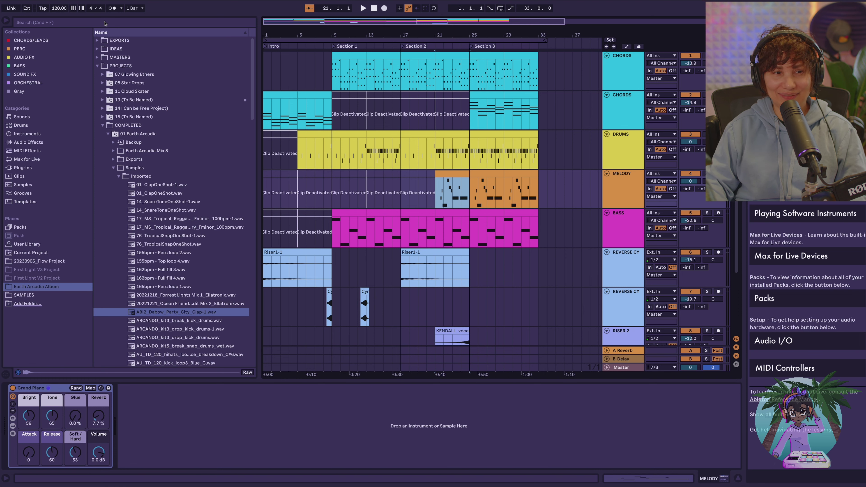
key(super+f)
text(pan f)
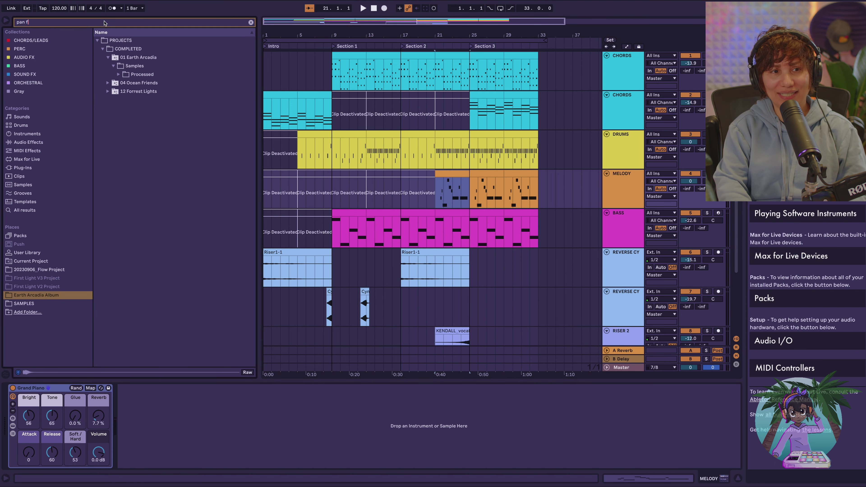
text(lute)
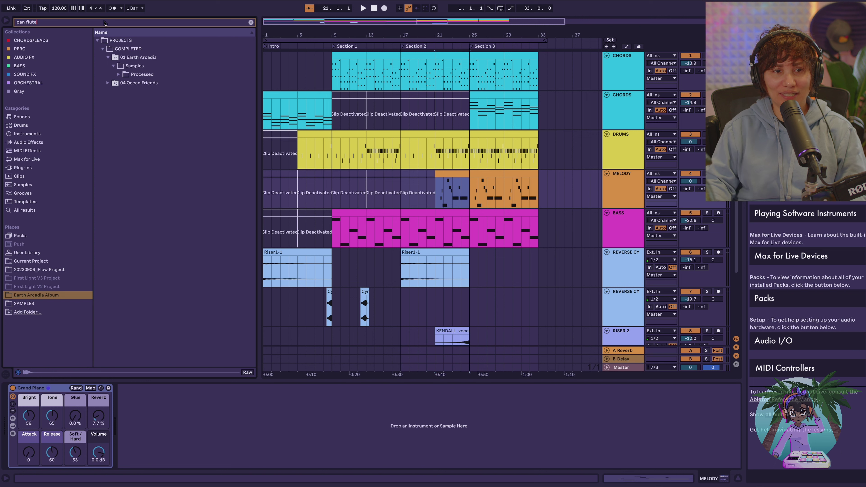
click(118, 75)
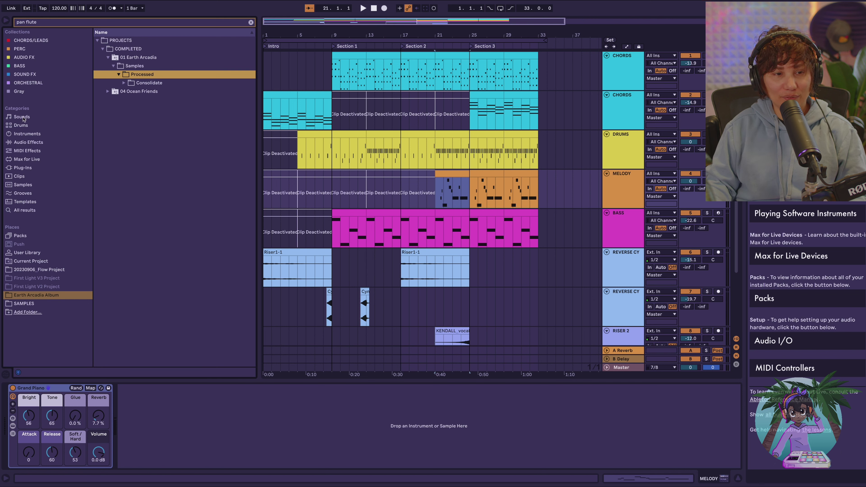
click(26, 134)
double_click(110, 49)
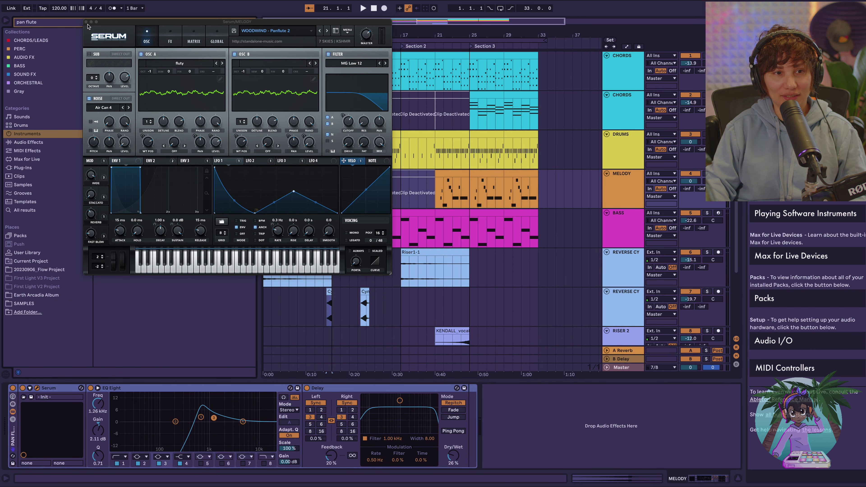
click(86, 22)
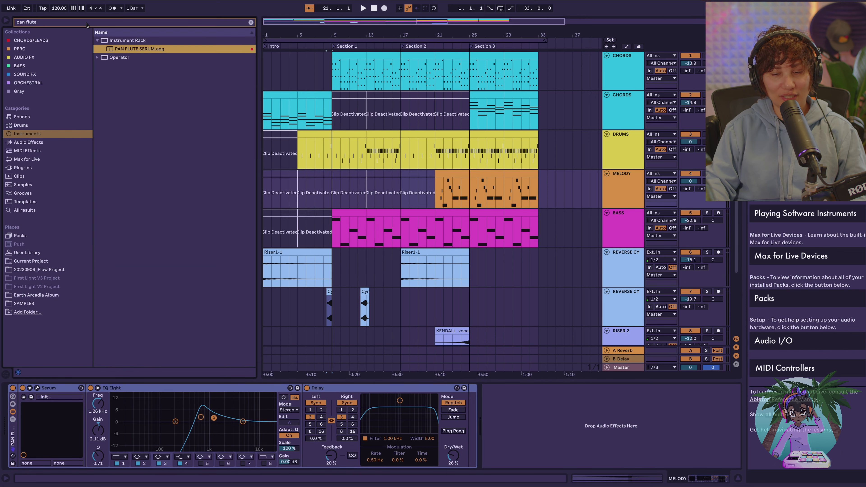
Audition the MELODY track in solo from bar 21 with its volume set to -10.0 dB, and turn solo off again
click(459, 174)
key(space)
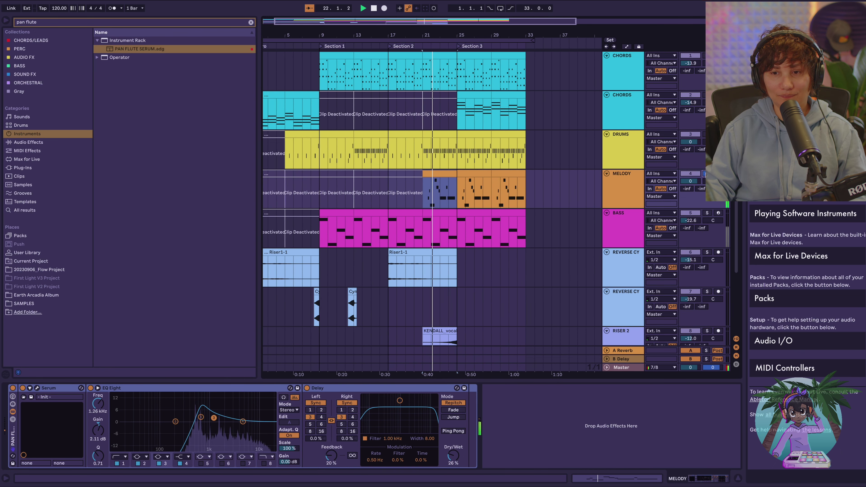
drag(695, 183, 694, 205)
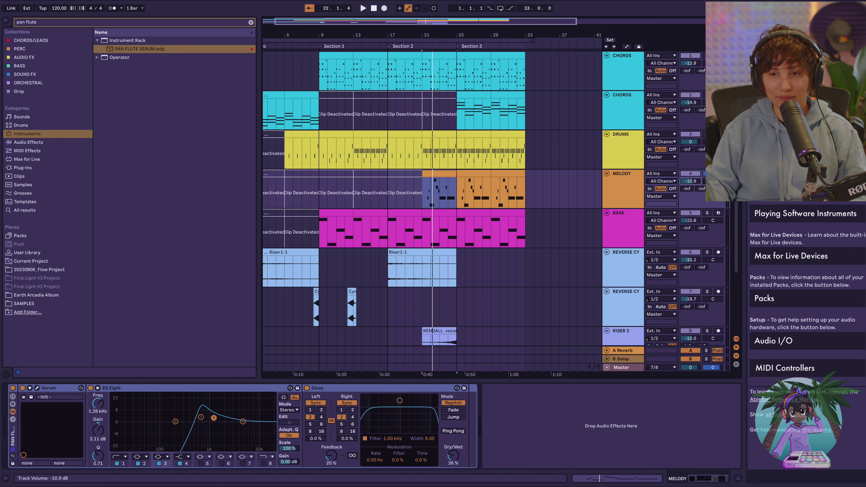
key(space)
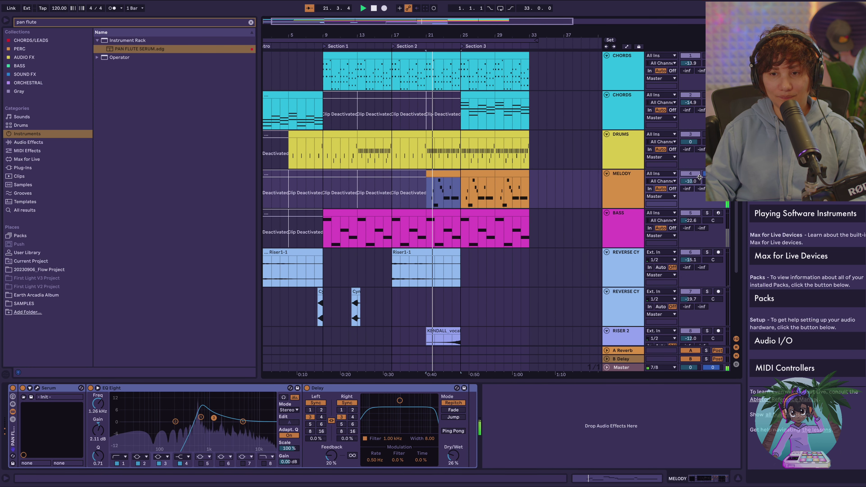
key(space)
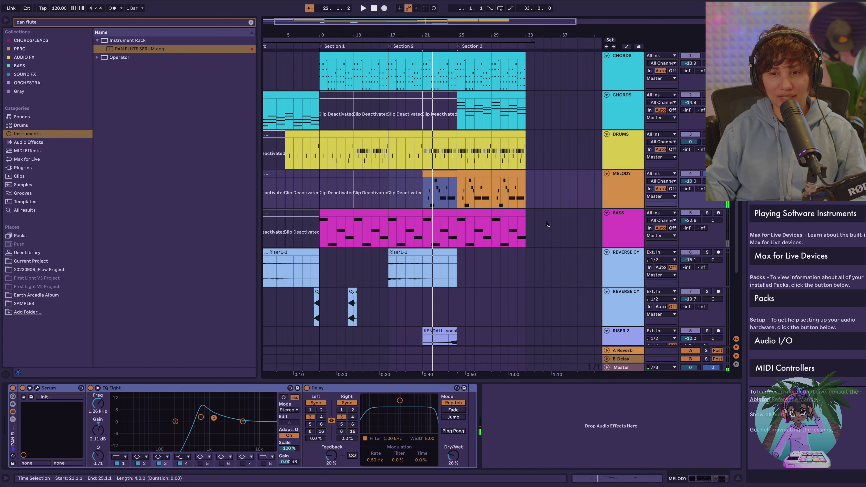
scroll(524, 224, down, 1)
scroll(525, 223, up, 1)
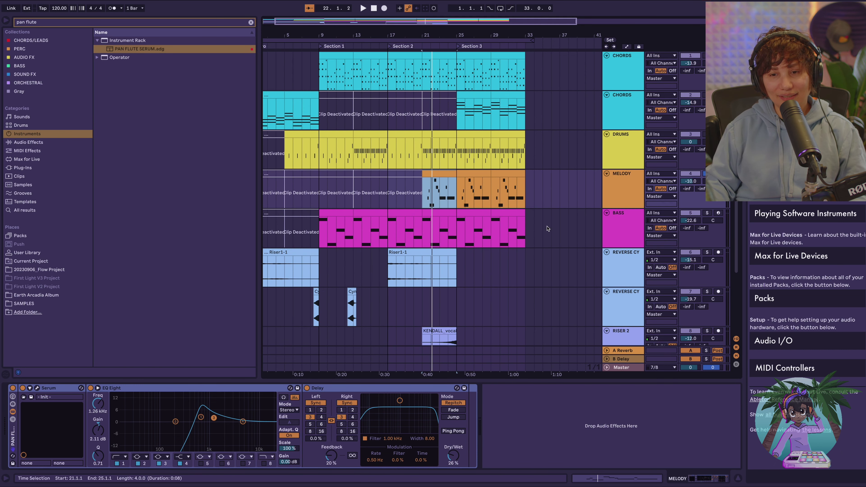
click(707, 173)
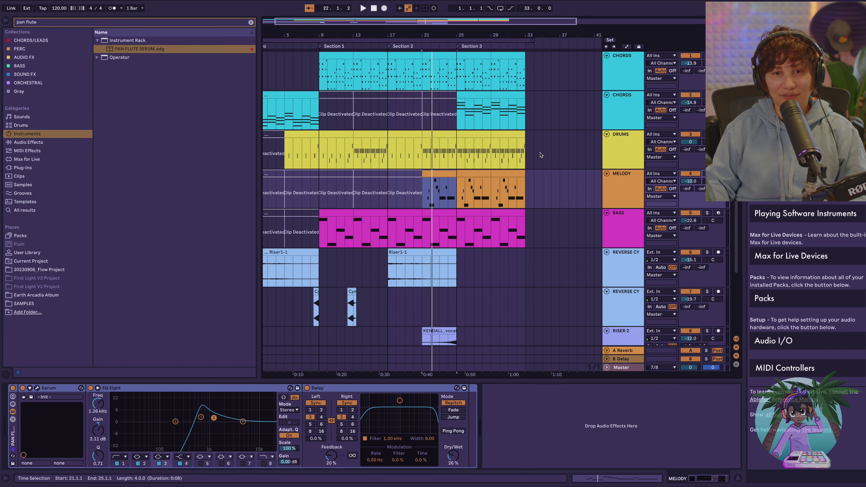
Play the full arrangement from bar 21 and lower the MELODY track's volume to -15.7 dB
click(440, 174)
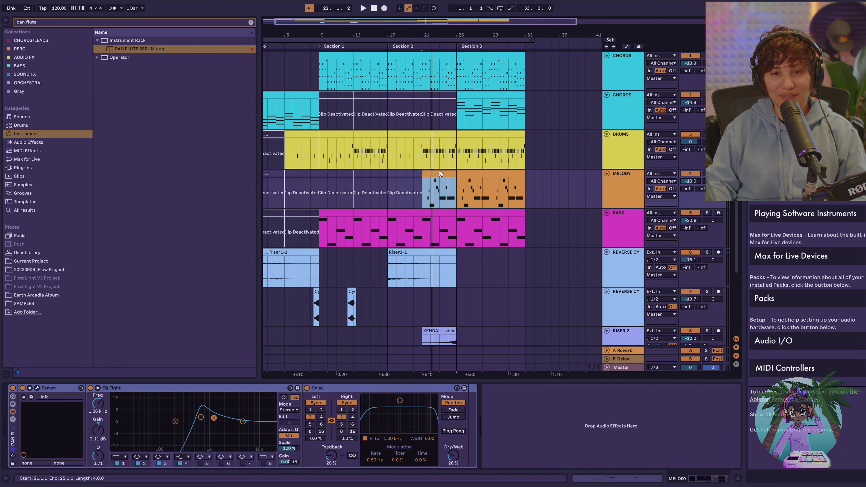
key(space)
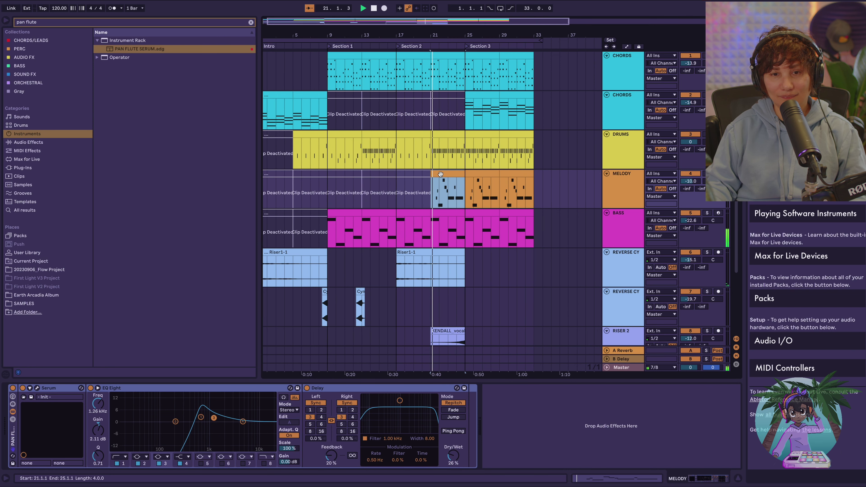
drag(690, 181, 675, 177)
click(469, 175)
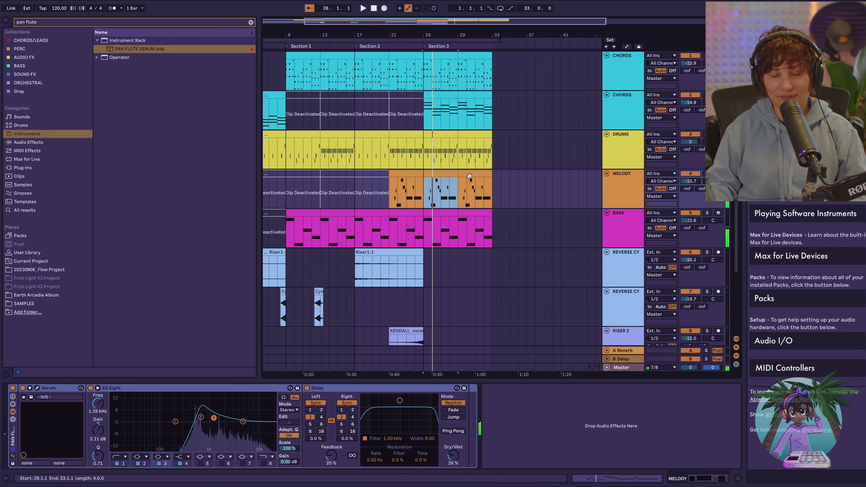
key(space)
Set the MELODY track's send to the A Reverb return to -10.3 dB
scroll(469, 175, down, 5)
scroll(469, 176, up, 5)
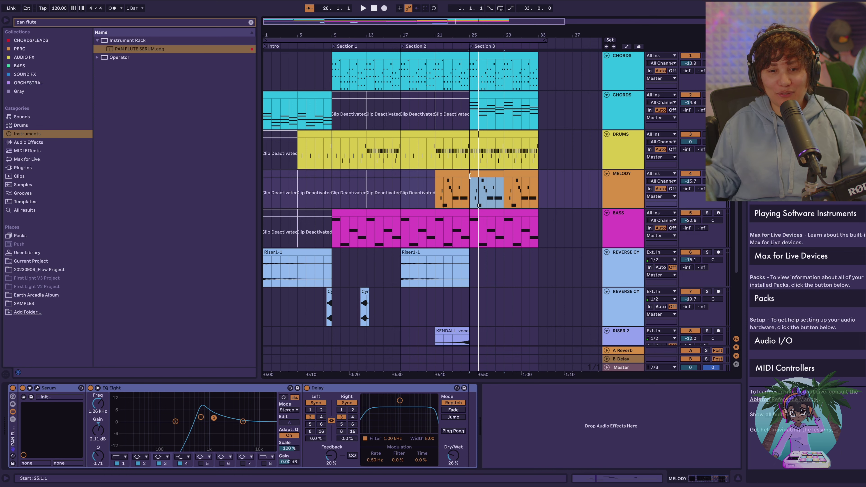
scroll(568, 162, down, 5)
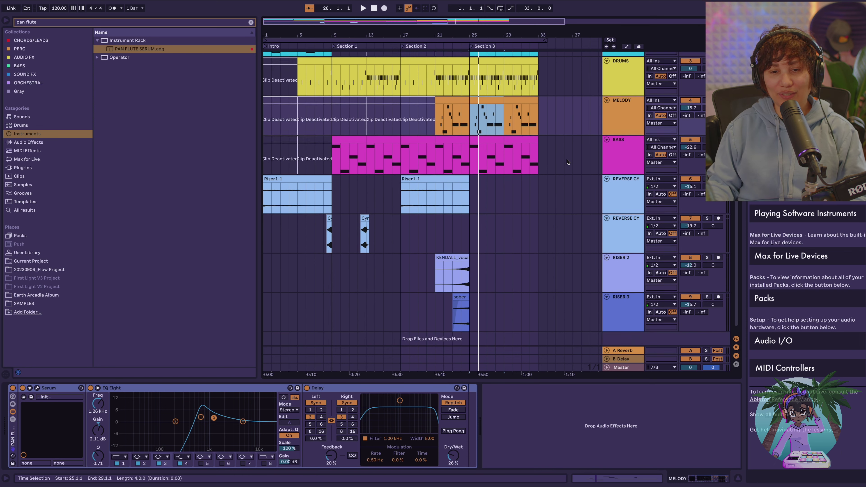
scroll(567, 162, up, 5)
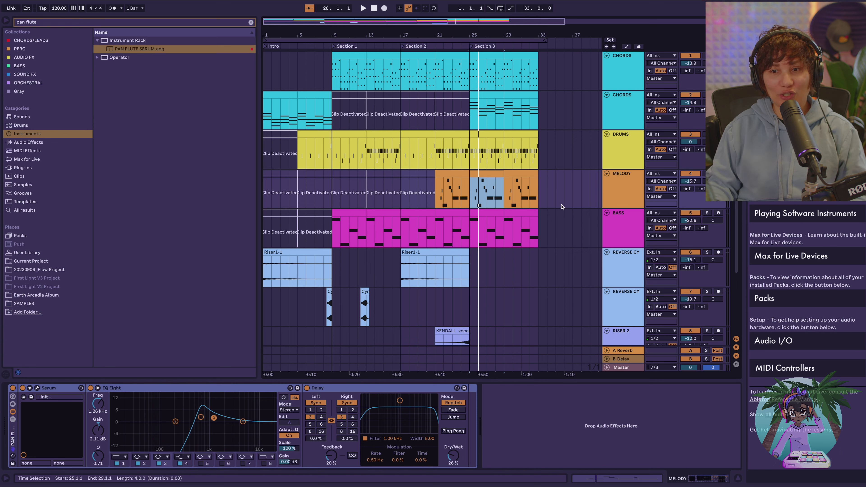
drag(686, 188, 687, 180)
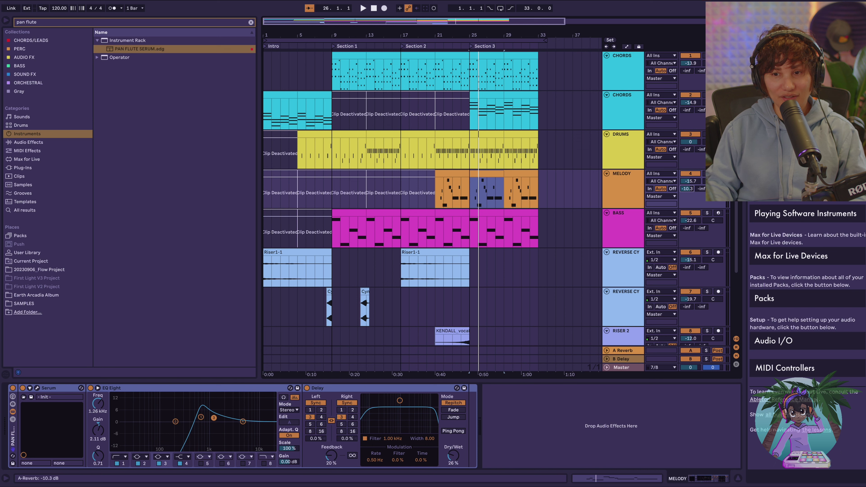
Add an Auto Filter from the AUDIO FX collection to the end of the MELODY track's device chain
click(451, 174)
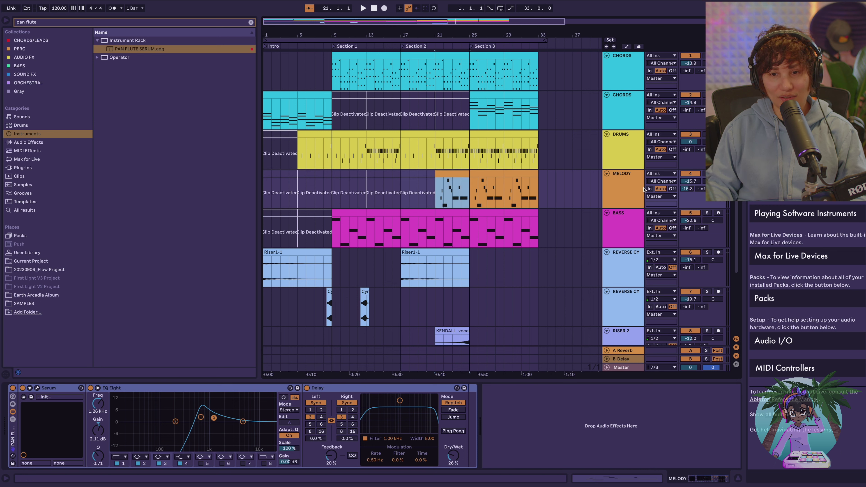
click(623, 188)
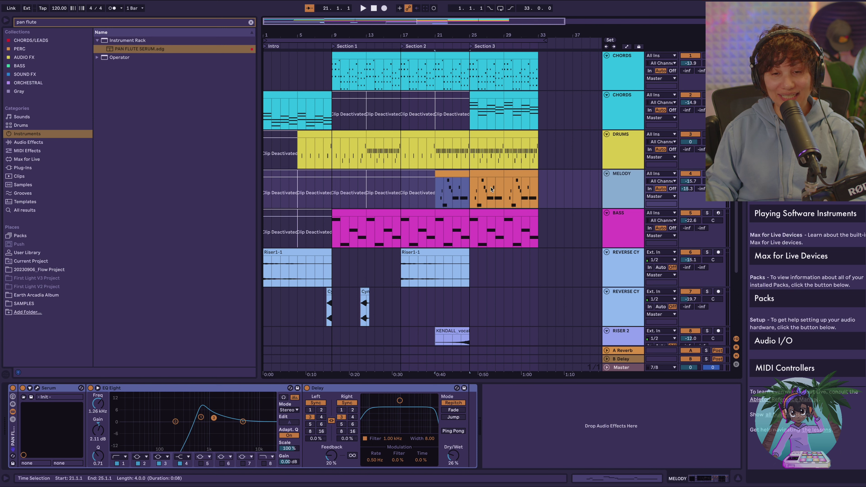
click(251, 22)
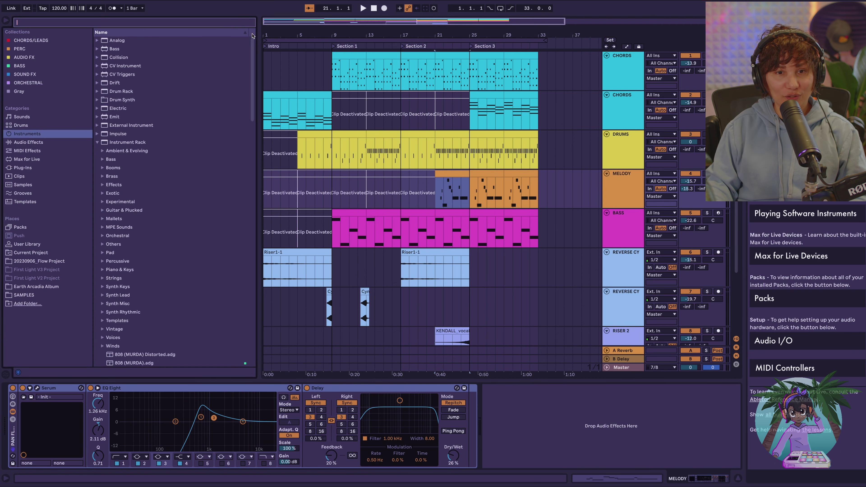
click(38, 58)
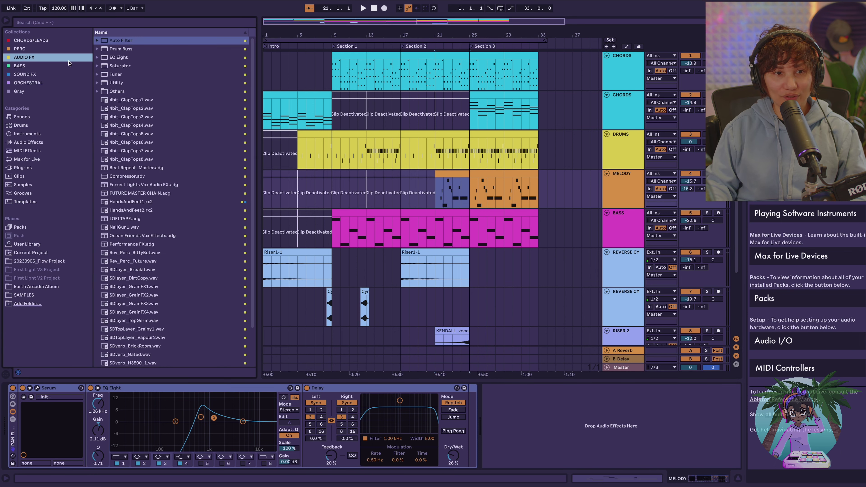
double_click(119, 41)
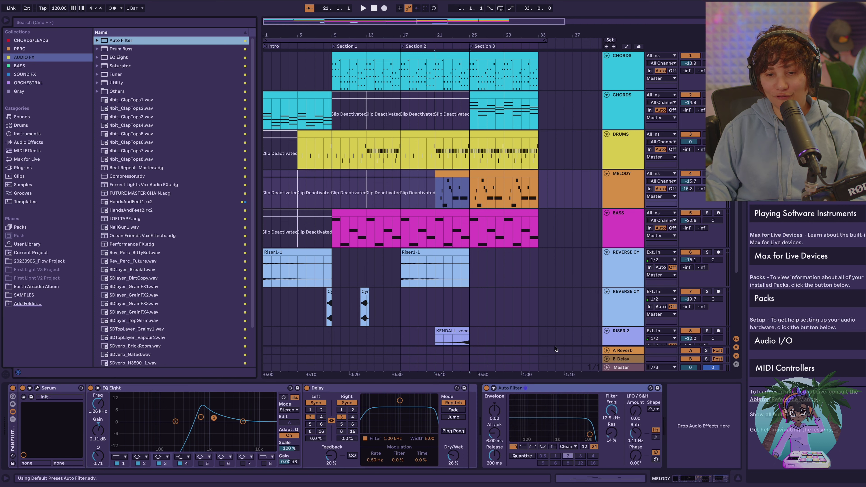
Automate the MELODY track's Auto Filter frequency to rise from 290 Hz at bar 21 to 12.5 kHz at bar 25, and play that section
click(612, 412)
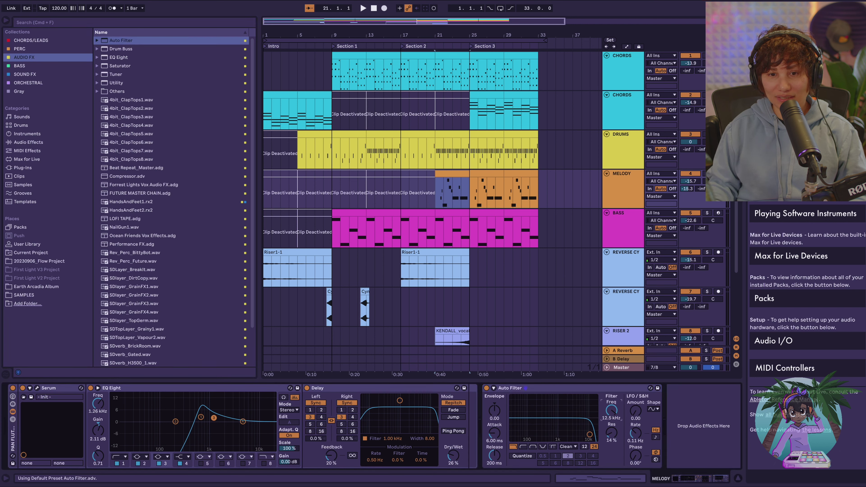
click(627, 47)
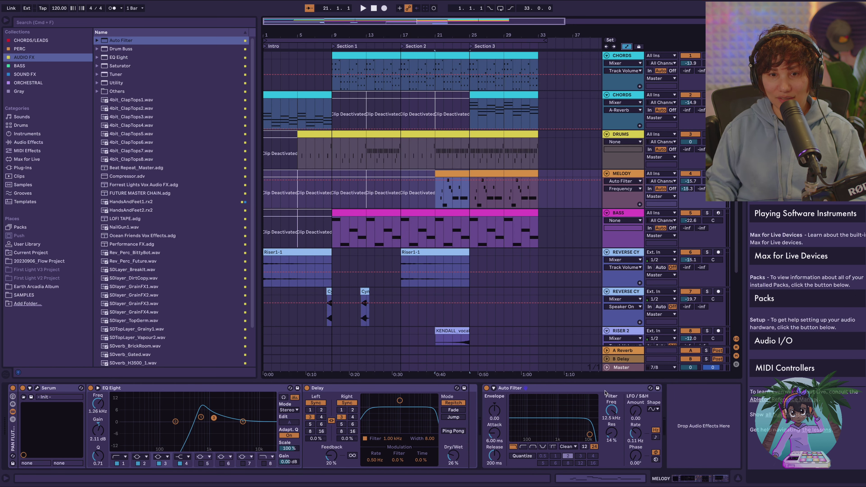
click(469, 180)
click(430, 180)
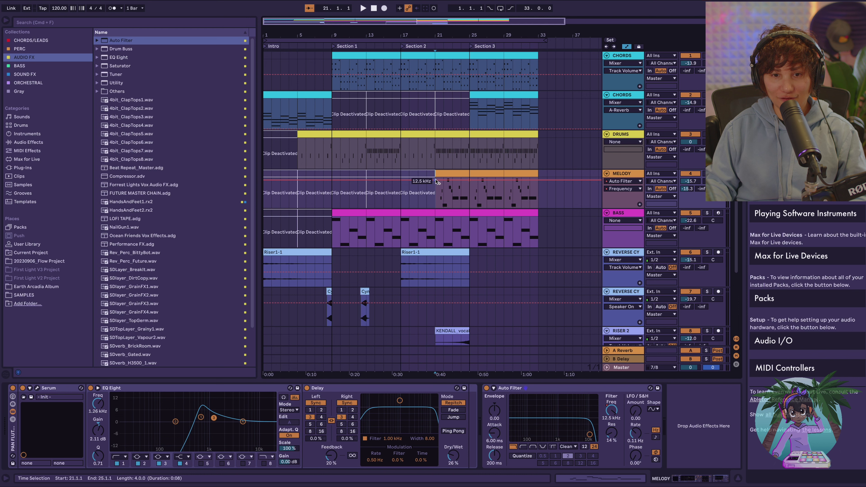
drag(435, 180, 435, 195)
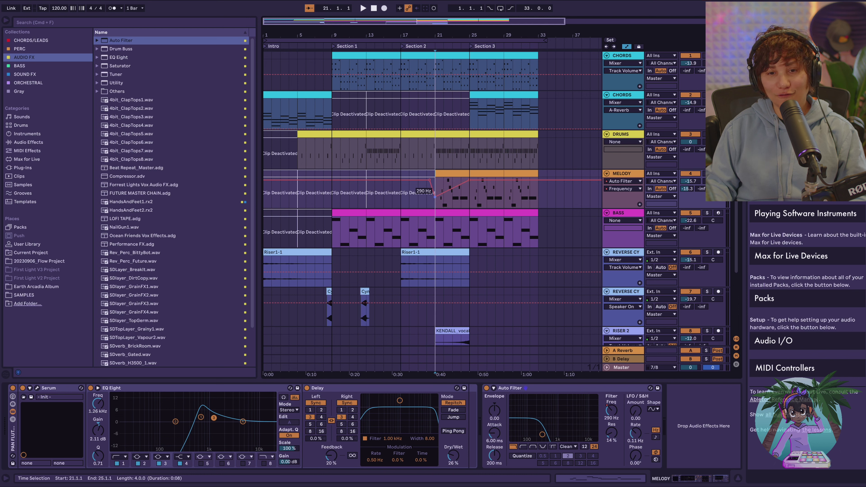
click(454, 172)
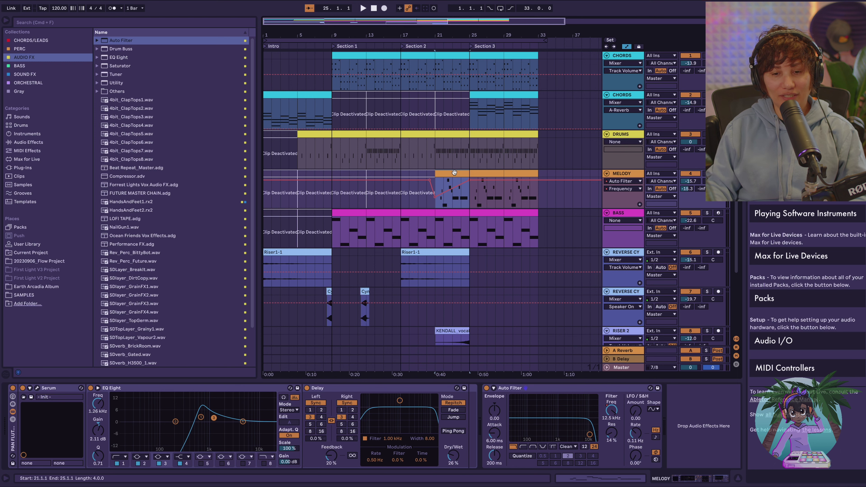
key(space)
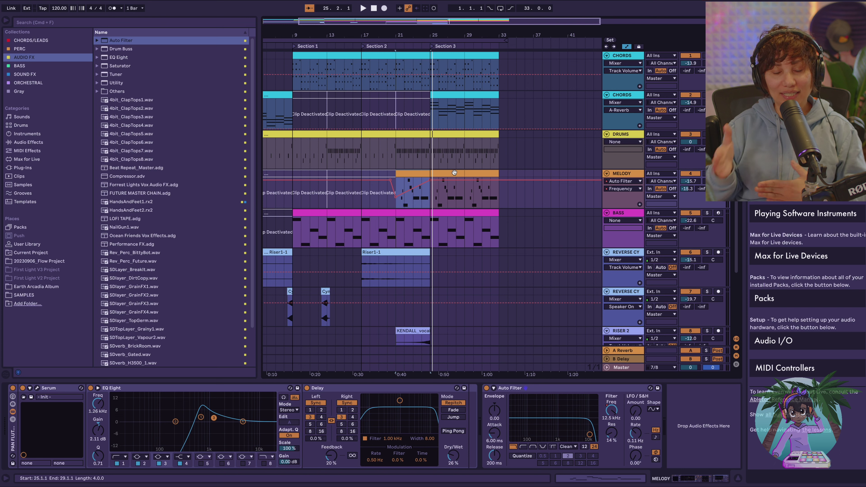
Set the DRUMS track's send to the A Reverb return to -52.0 dB
scroll(478, 216, down, 3)
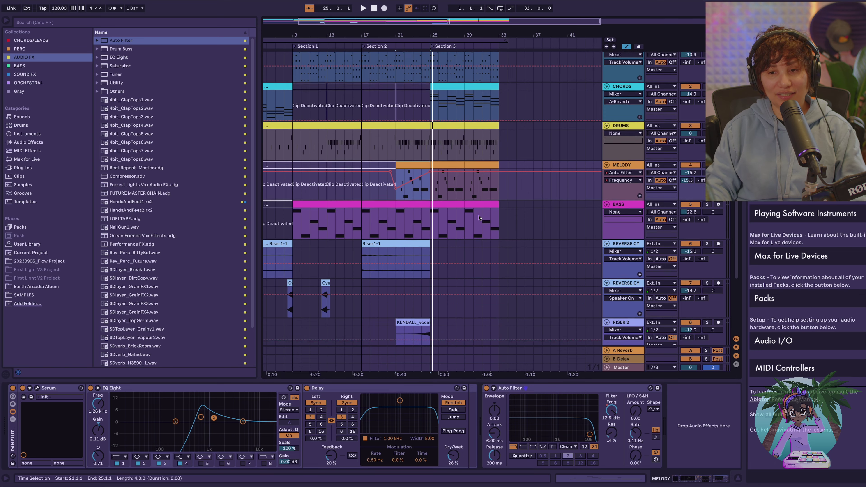
scroll(478, 217, down, 2)
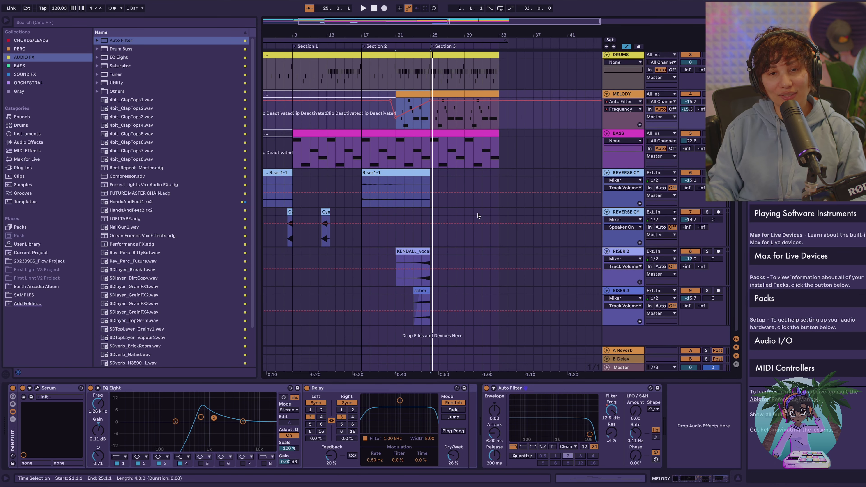
scroll(478, 214, up, 4)
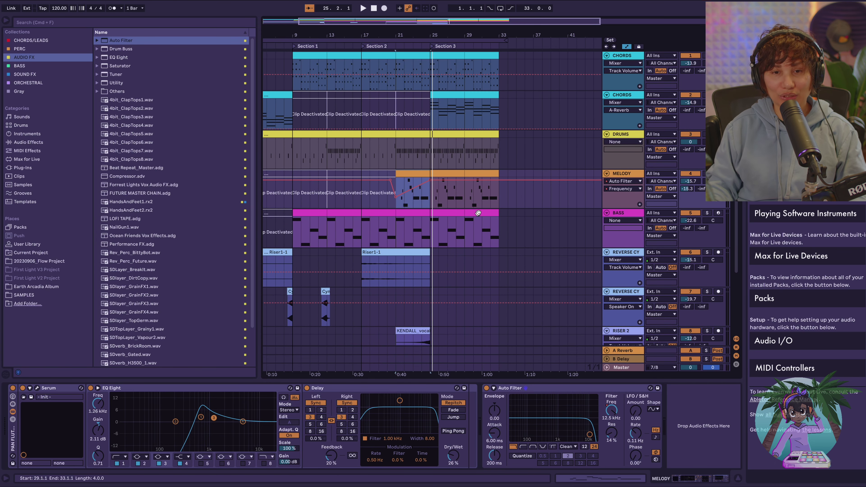
scroll(514, 184, down, 2)
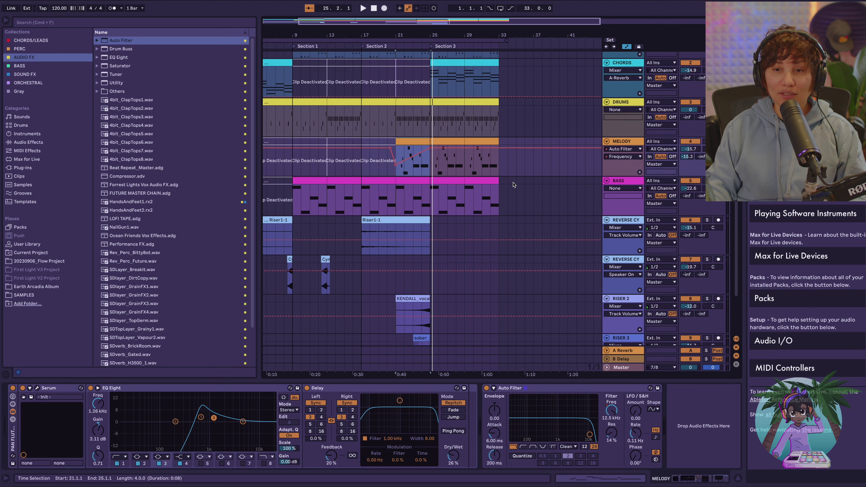
scroll(514, 184, up, 2)
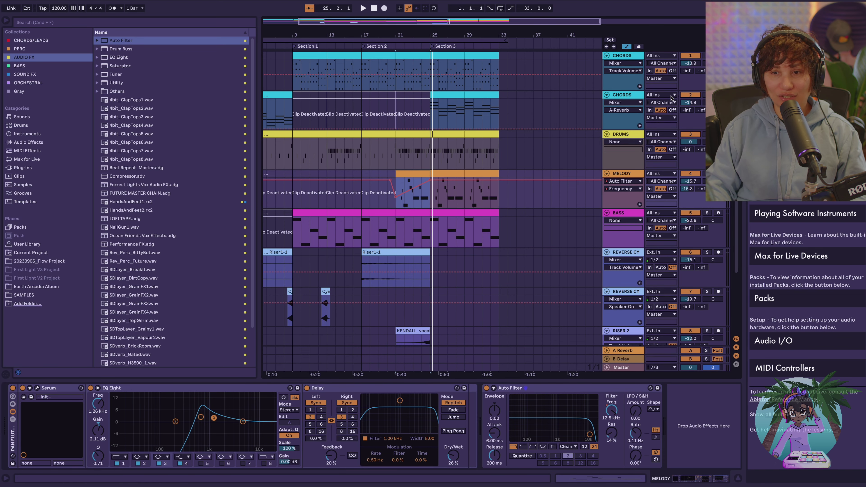
click(631, 138)
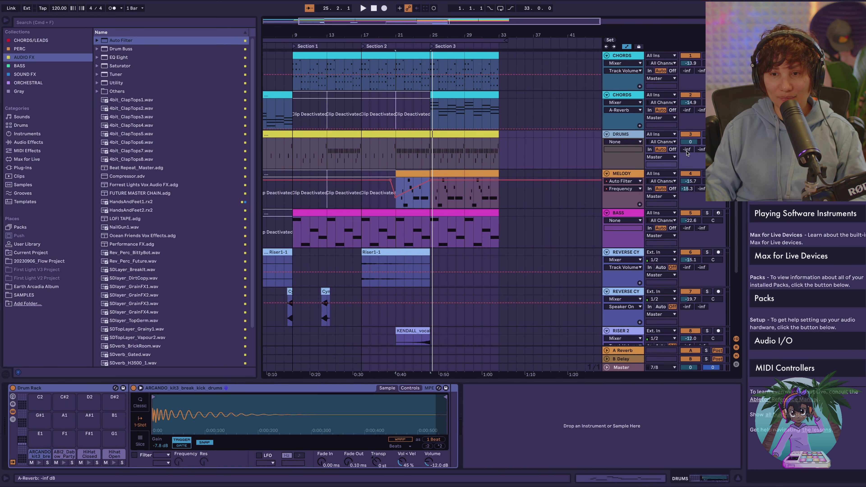
scroll(684, 150, down, 1)
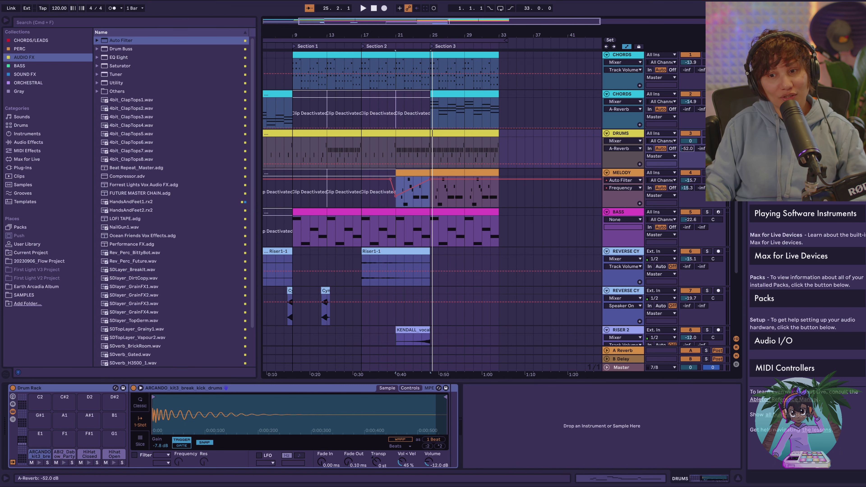
Search the audio effects for "reverb" and add Reverb to the ABI2_Dabow_Party_City_Clap-1 pad of the DRUMS track's Drum Rack
click(64, 455)
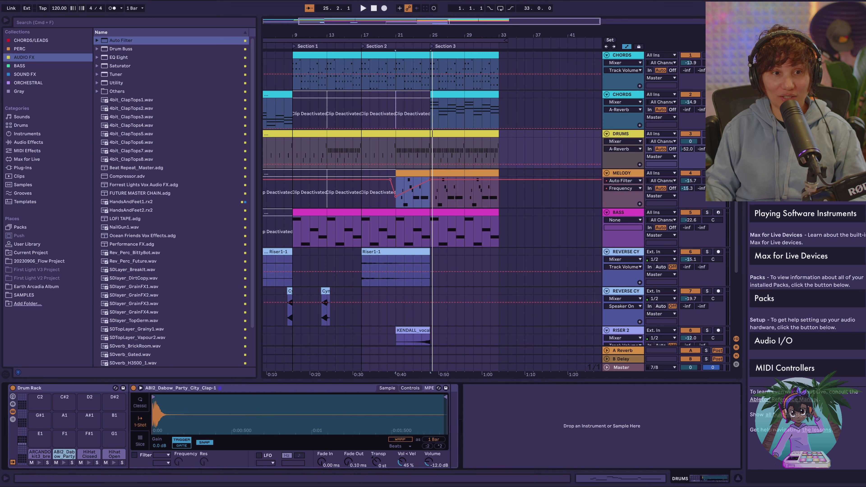
click(29, 142)
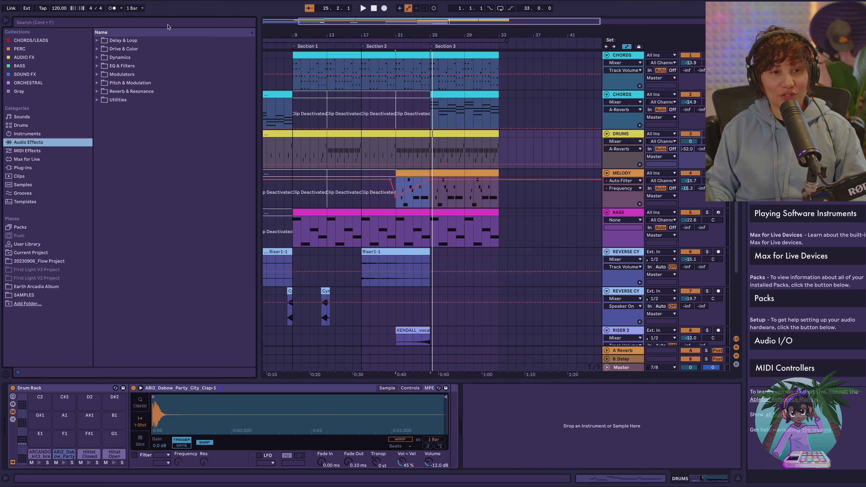
click(166, 23)
text(reverb)
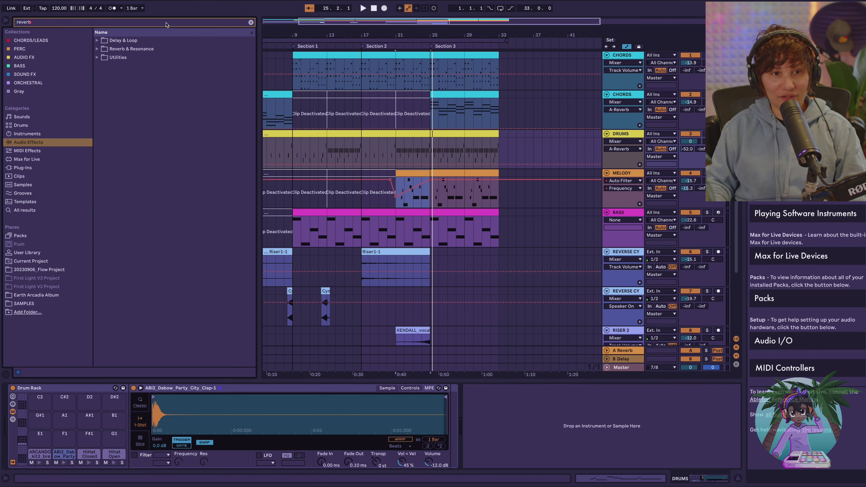
click(96, 49)
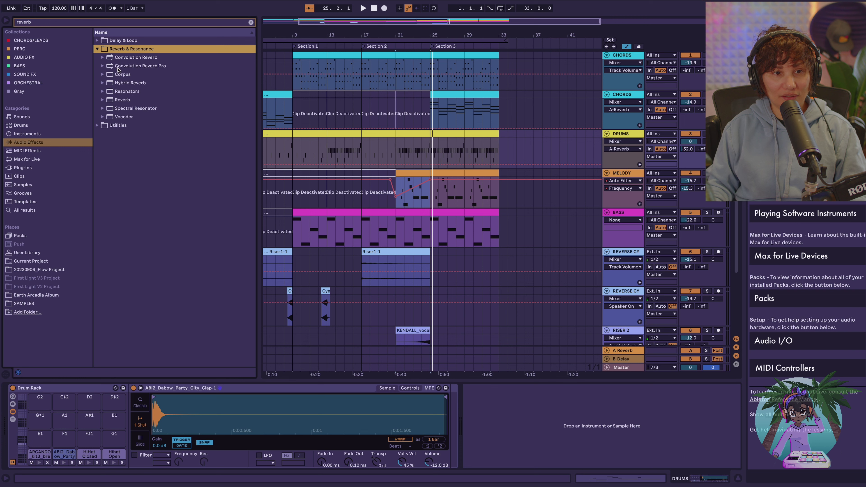
click(112, 100)
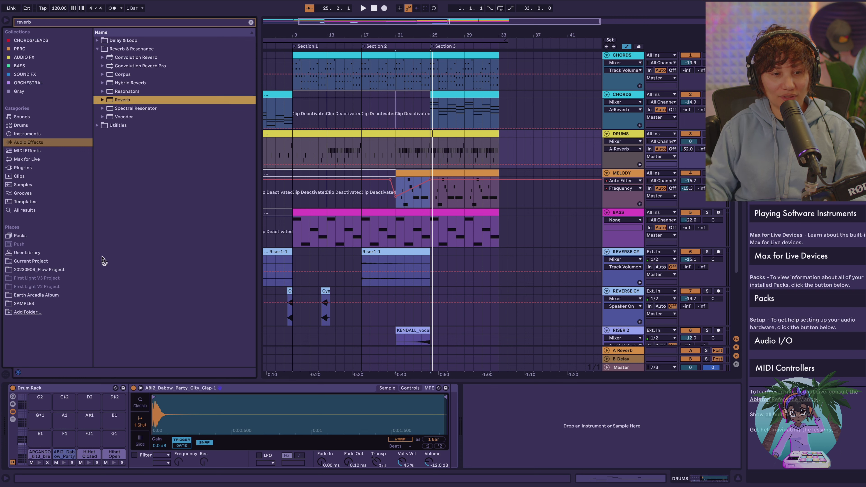
drag(63, 441, 64, 457)
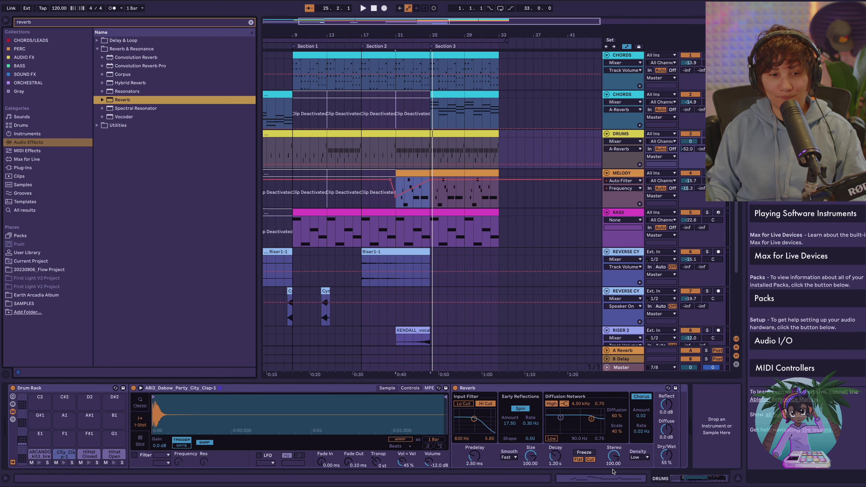
Set the clap pad's Reverb to 73% dry/wet and a 1.12 s decay while auditioning the arrangement from bar 21
key(space)
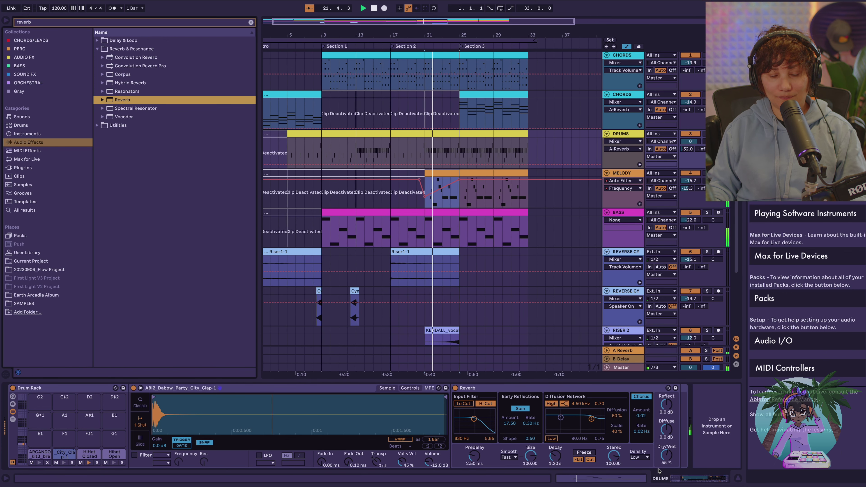
drag(667, 456, 666, 443)
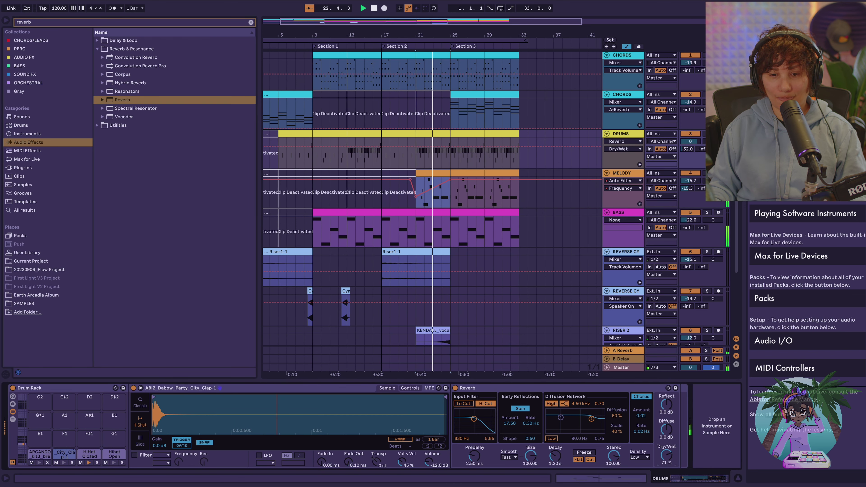
key(space)
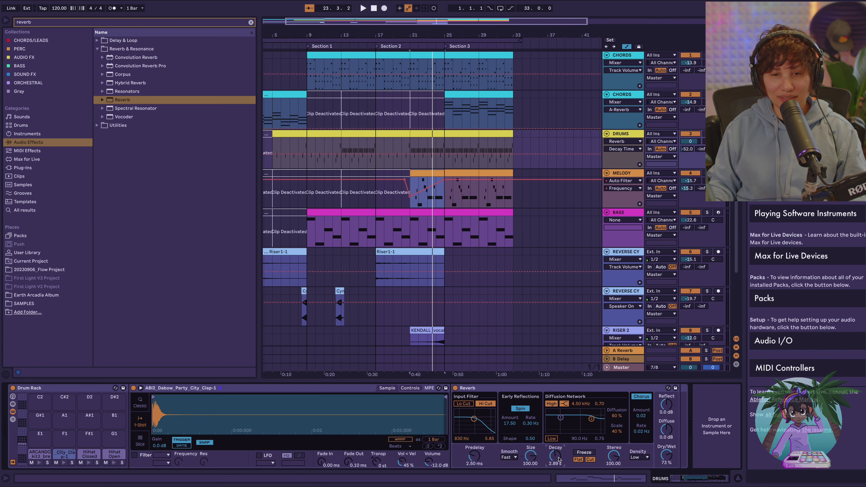
key(space)
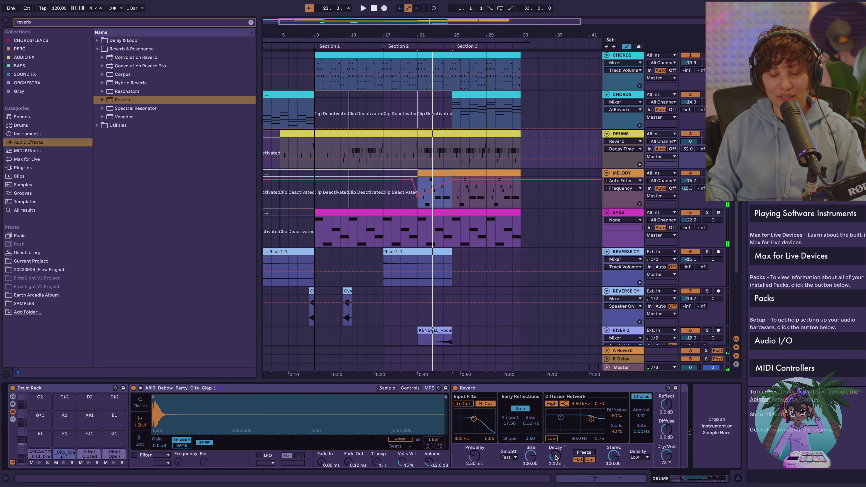
key(space)
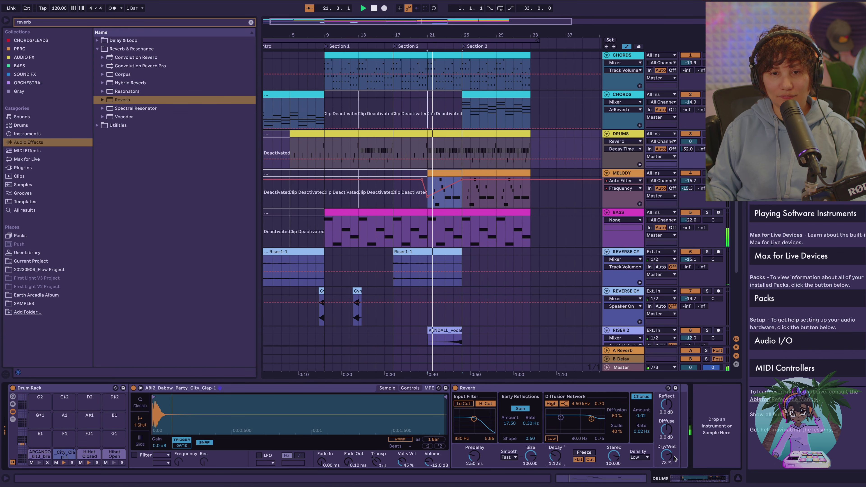
key(space)
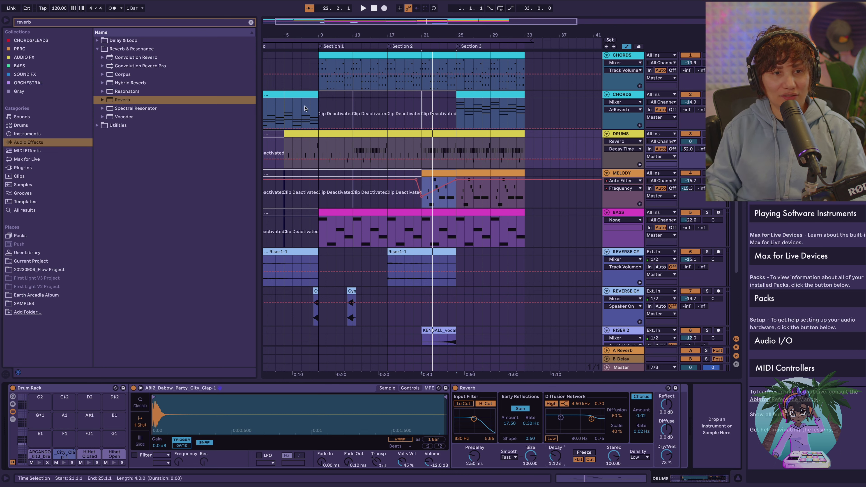
Add a Saturator from the AUDIO FX collection after the clap pad's Reverb and audition the arrangement from bar 21
click(24, 57)
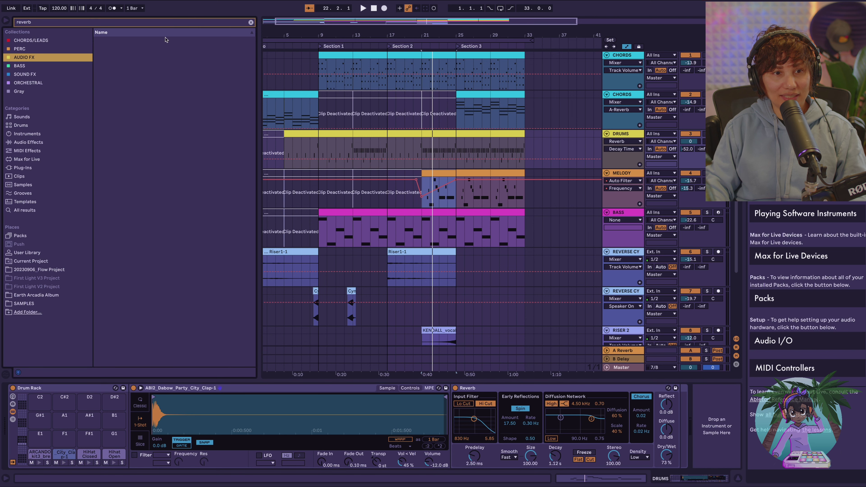
click(251, 21)
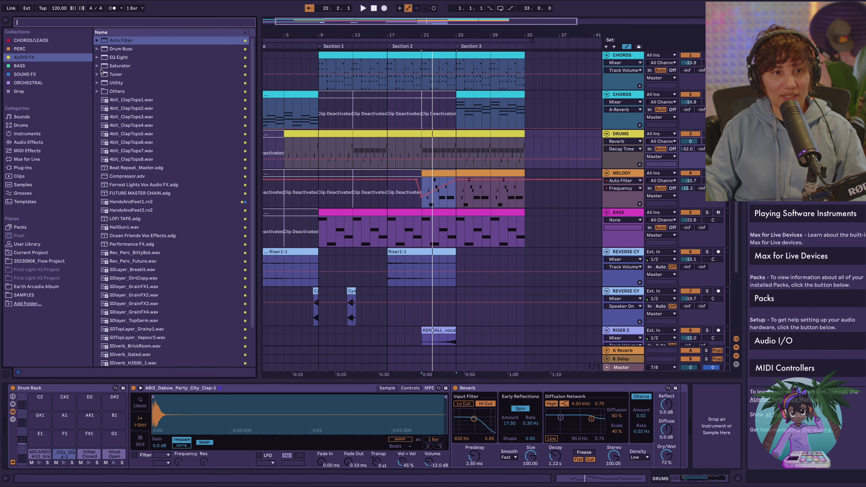
drag(103, 67, 591, 399)
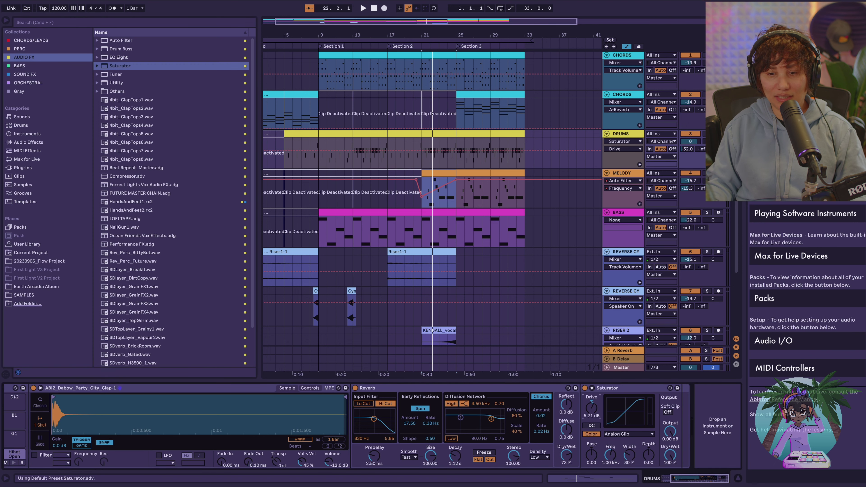
key(space)
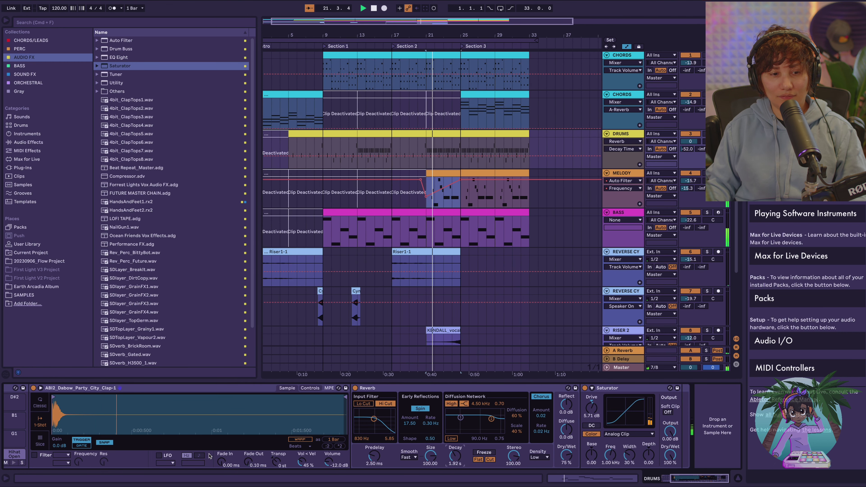
scroll(211, 450, left, 3)
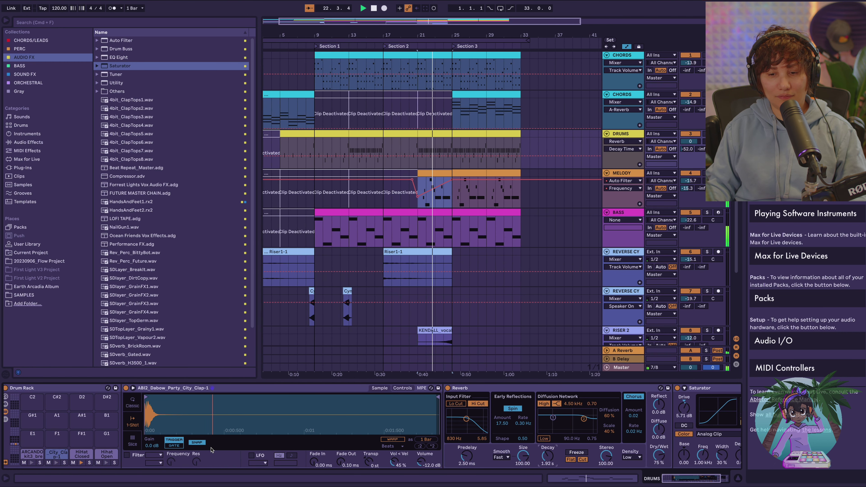
Set the second CHORDS track's send to the A Reverb return to -6.0 dB and audition its clips in Section 3 and the Intro
scroll(411, 454, left, 1)
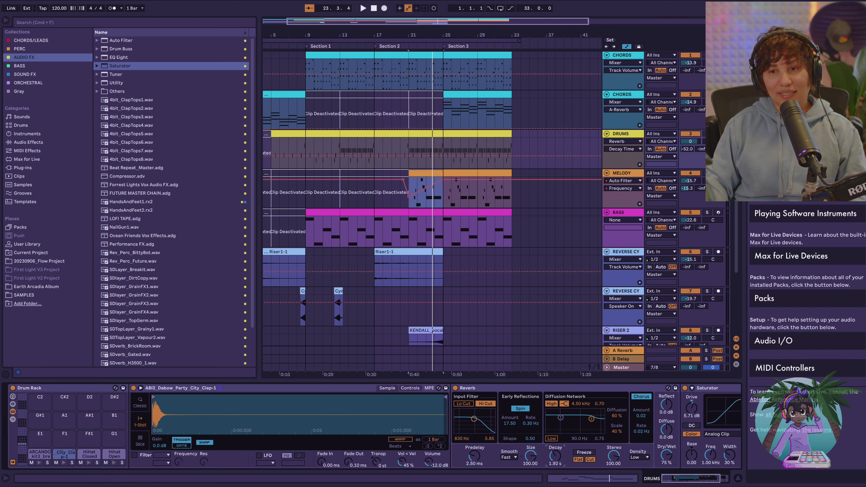
drag(687, 111, 687, 99)
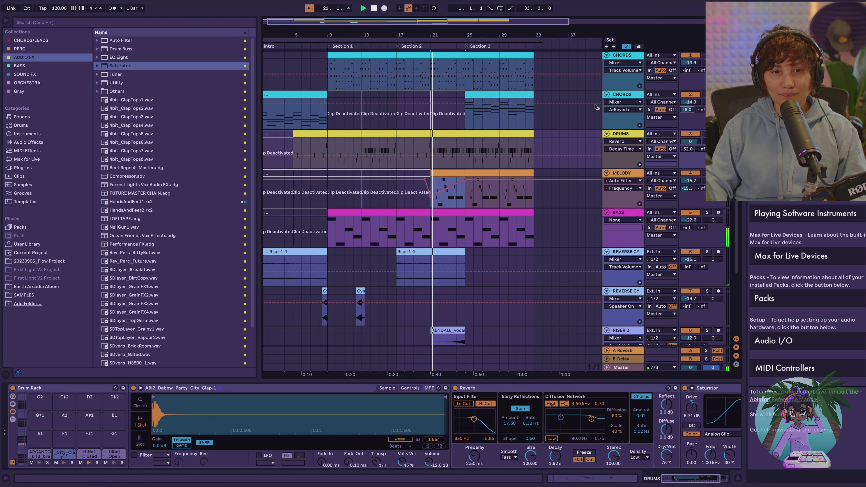
click(478, 95)
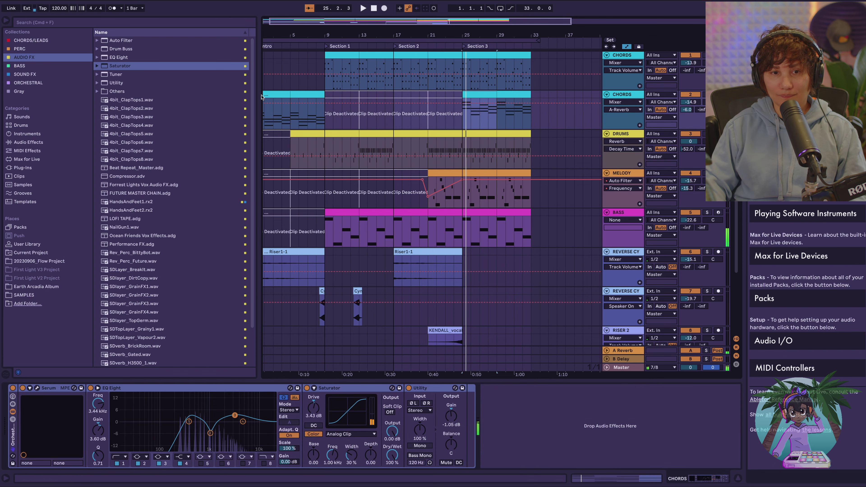
key(space)
click(308, 95)
key(space)
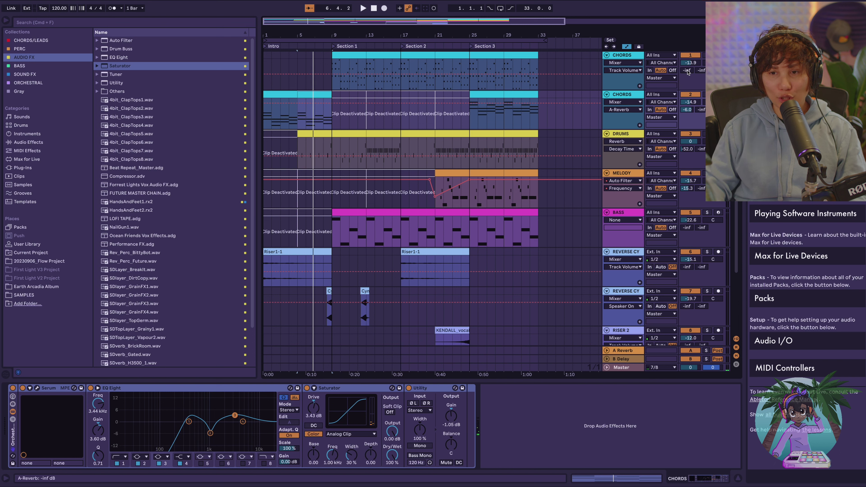
Open the DRUMS clip starting at bar 25 for note editing and enlarge the note editor
click(627, 57)
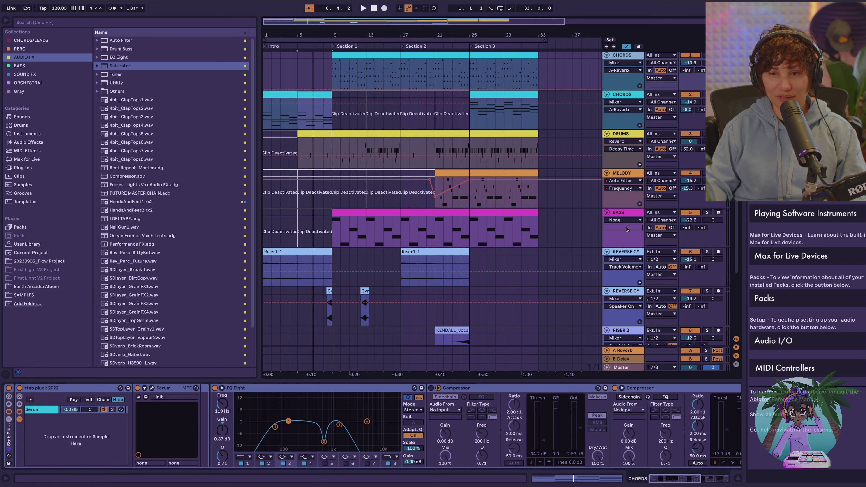
click(621, 213)
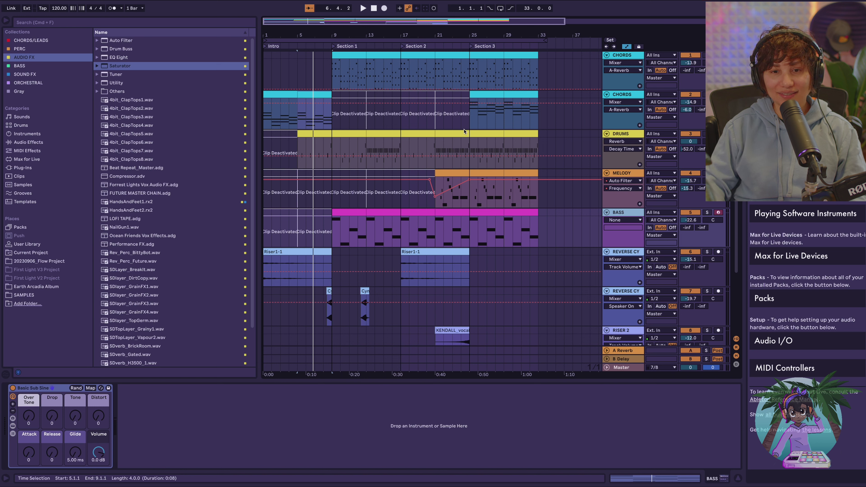
click(492, 134)
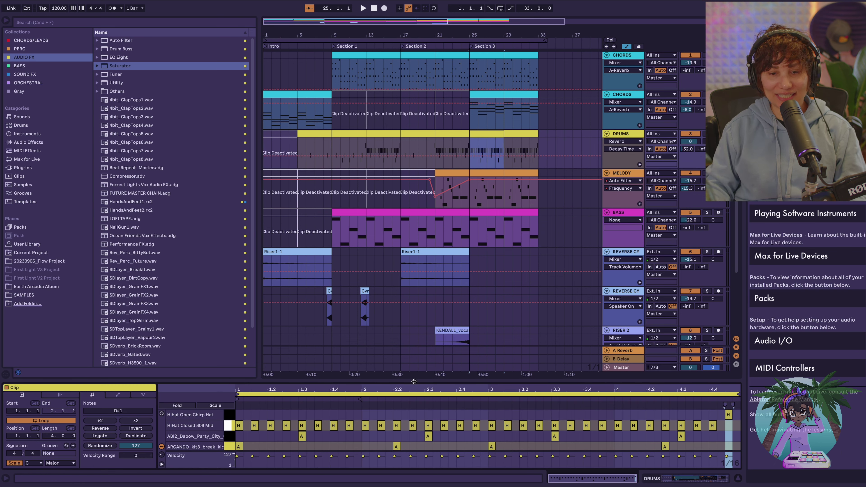
drag(413, 381, 402, 278)
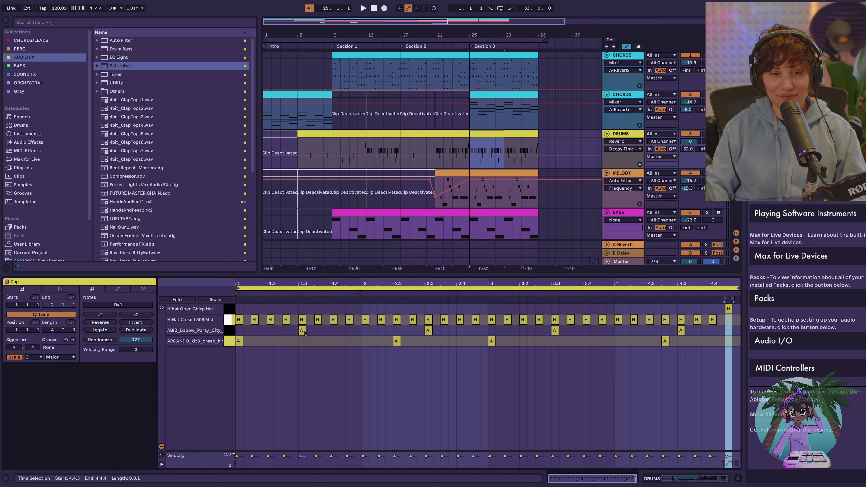
Move and duplicate the clap notes in the DRUMS clip so claps fall on 1.2, 1.4, 2.2, 2.4, 3.2 and 3.4
drag(304, 333, 276, 337)
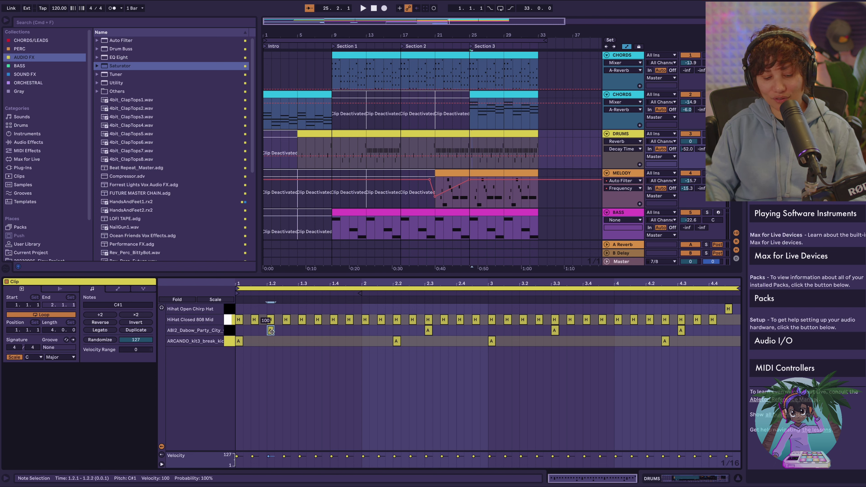
key(super+d)
key(Right)
key(Right)
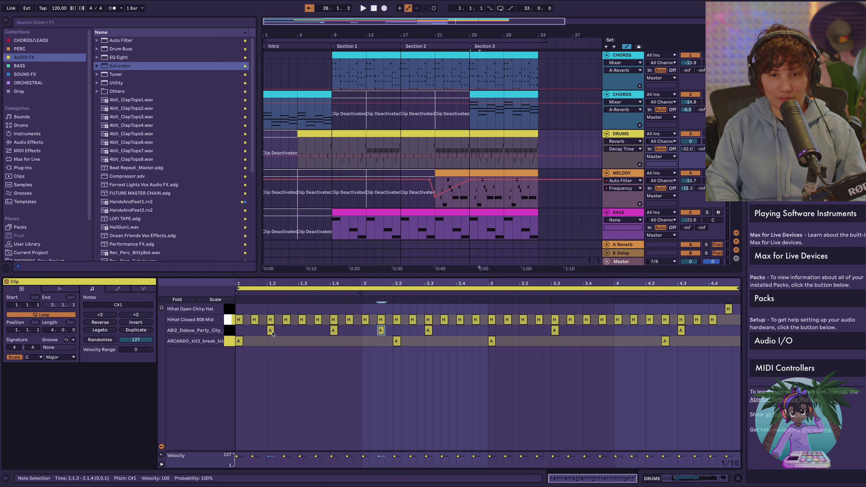
drag(460, 329, 419, 330)
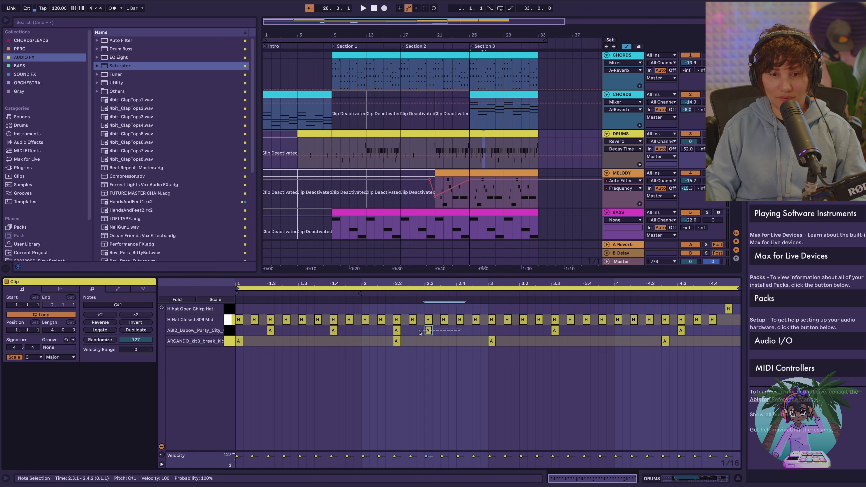
key(Right)
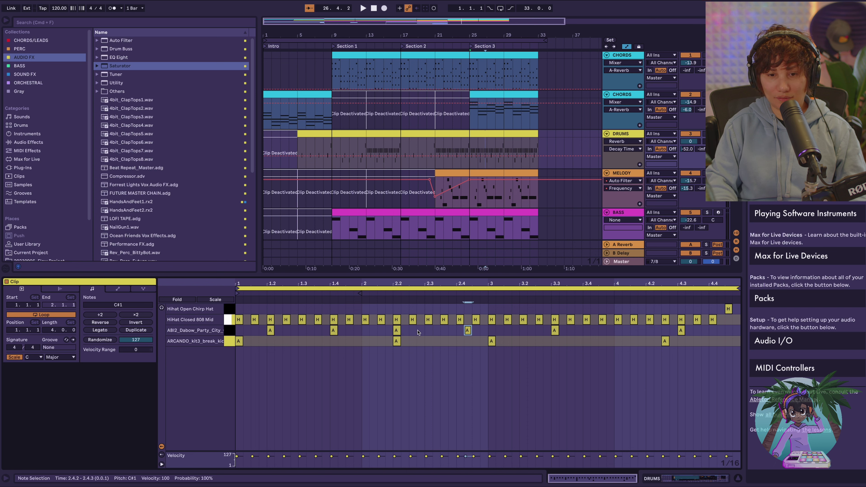
key(super+d)
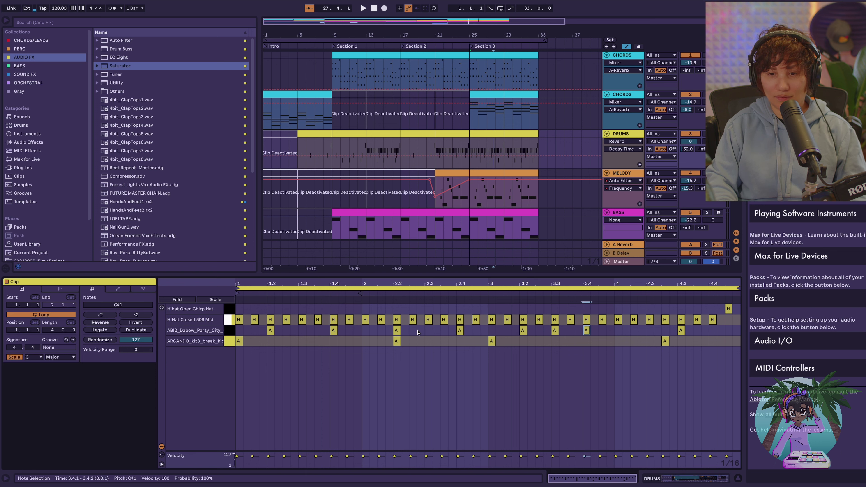
Delete the clap at 3.3 and duplicate the clap at 3.4 to the start of the clip's fourth bar
double_click(554, 333)
click(587, 334)
key(super+d)
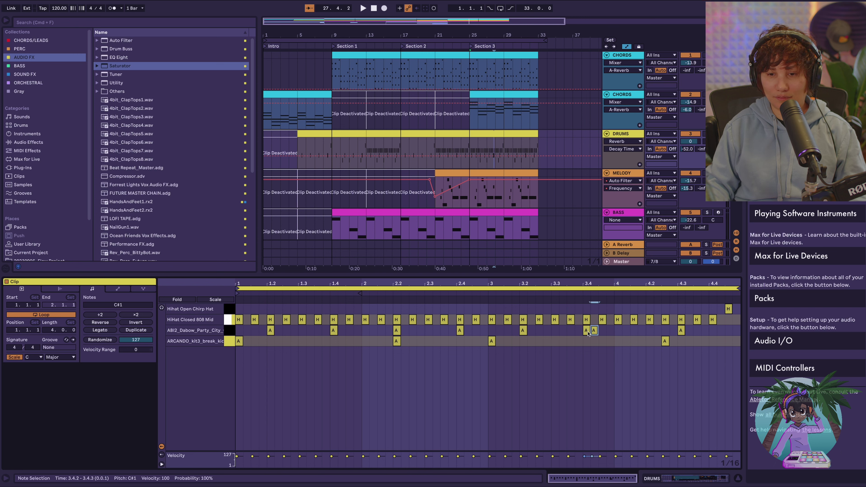
key(Right)
key(Left)
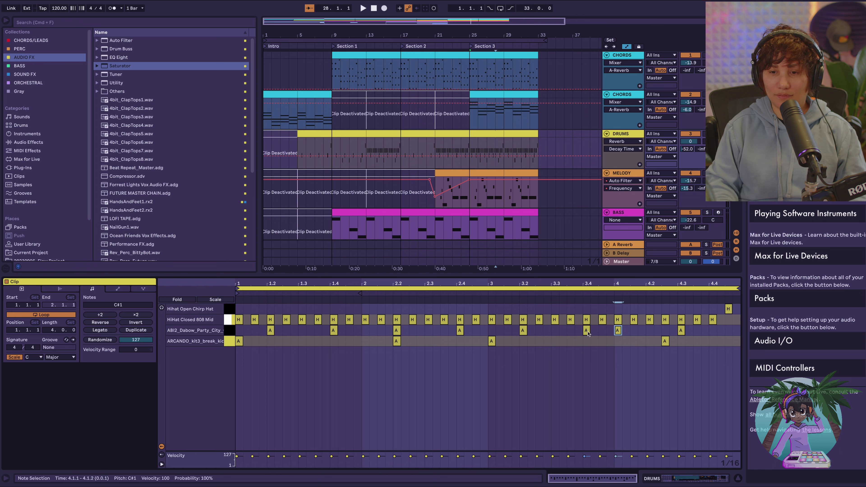
key(shift+Left)
key(shift+Left)
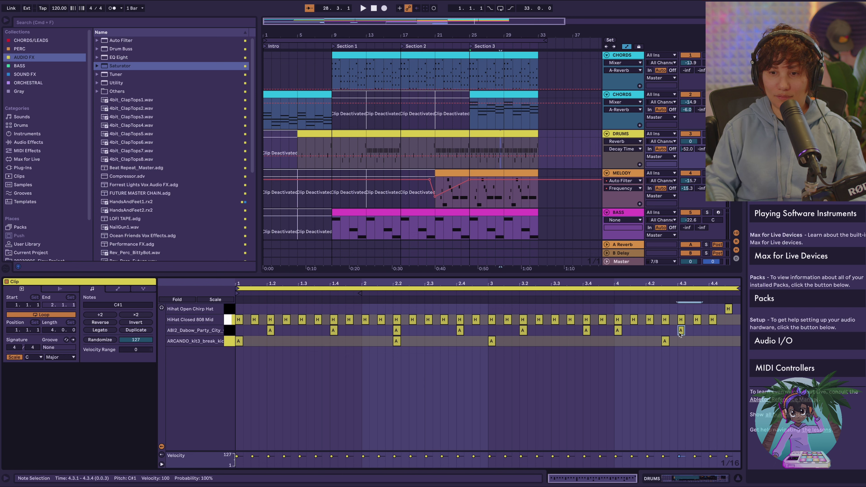
Move the last clap from 4.3 to 4.4
key(Right)
key(Right)
key(Right)
key(Right)
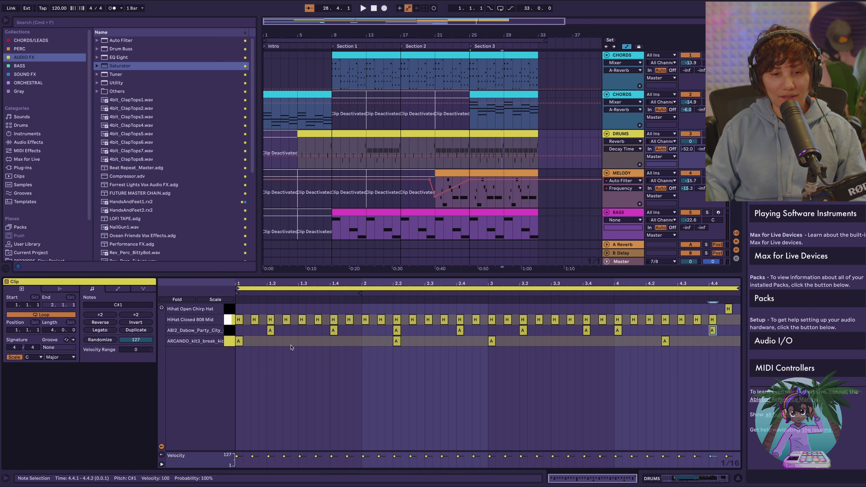
Add a kick at 1.3.4 and move the kick at 2.2 to 2.1, auditioning the clip from bar 25
click(322, 341)
double_click(329, 342)
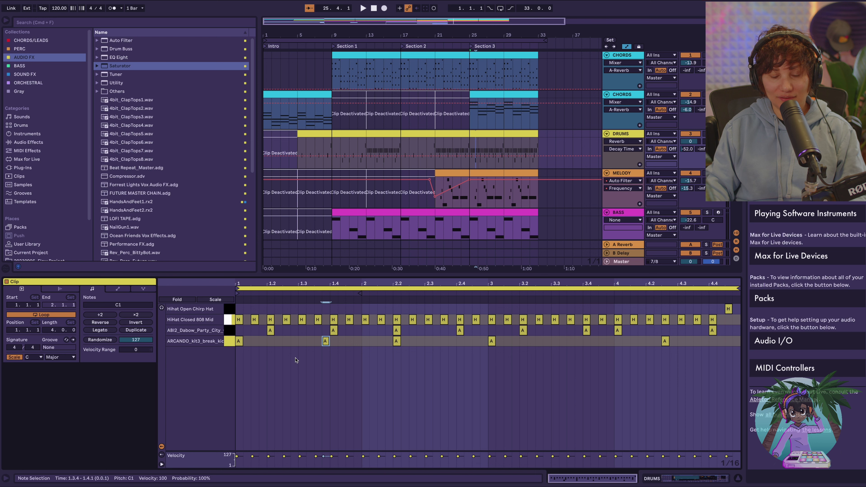
click(489, 135)
key(space)
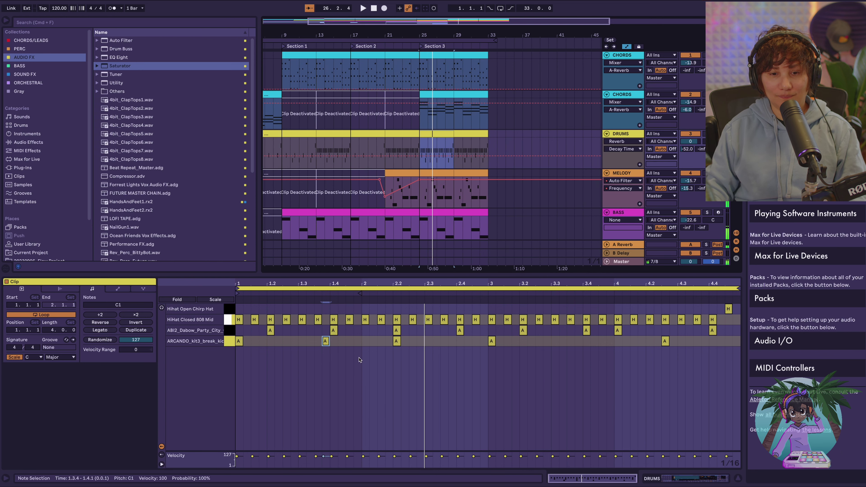
key(space)
drag(396, 341, 364, 341)
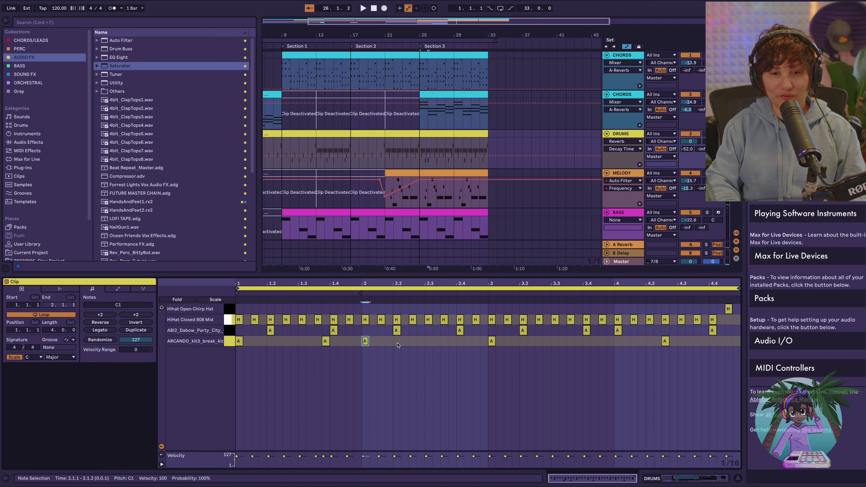
key(space)
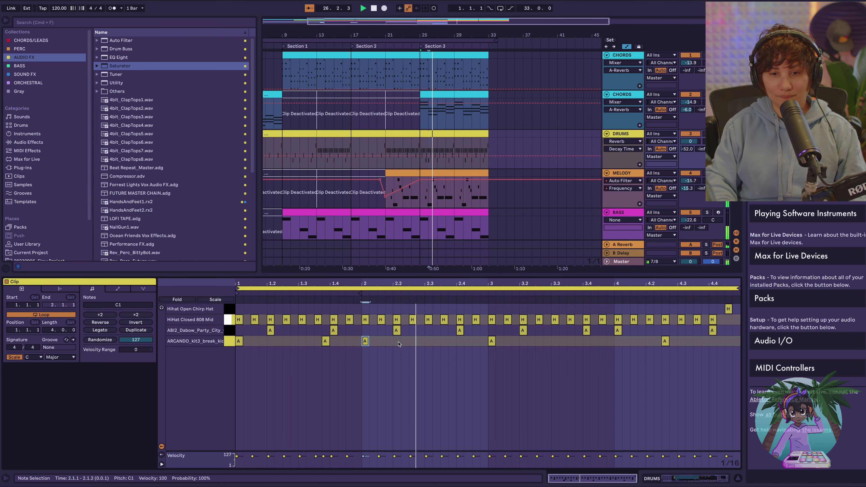
Add kicks at 2.3.1 and 2.3.4 in the DRUMS clip and audition the pattern
double_click(428, 341)
key(space)
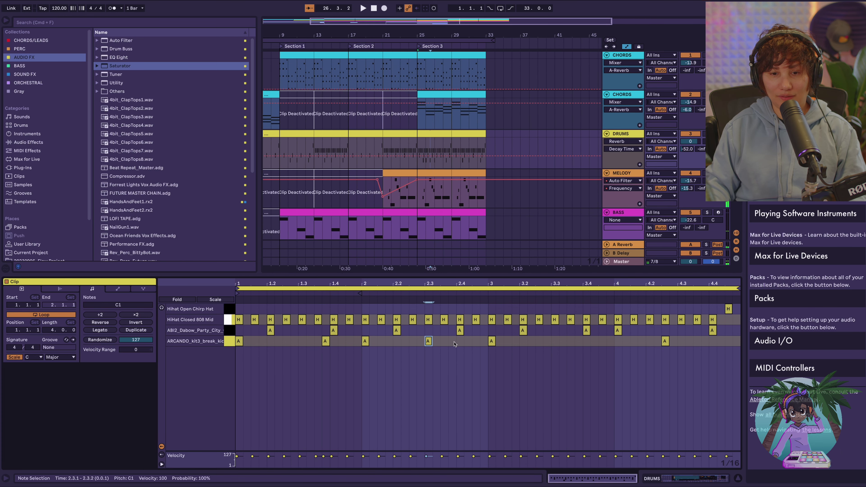
double_click(451, 341)
key(space)
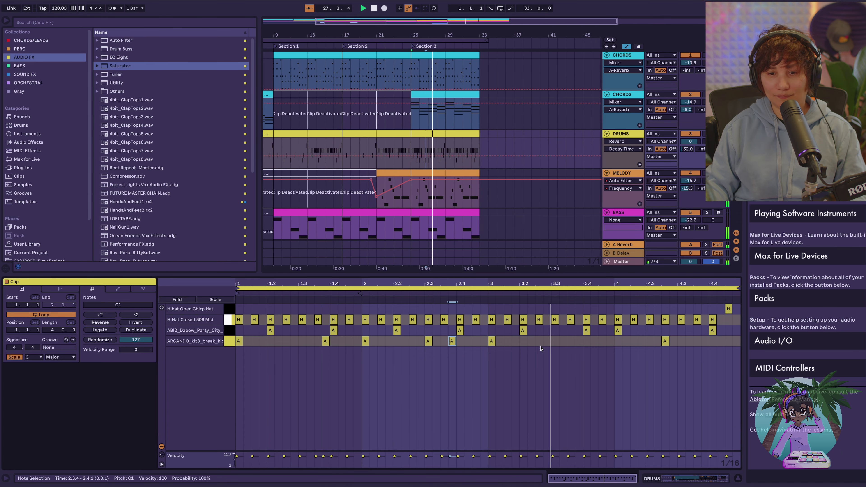
Add kicks at 3.3.2 and 3.3.4 in the DRUMS clip and audition the pattern
double_click(557, 344)
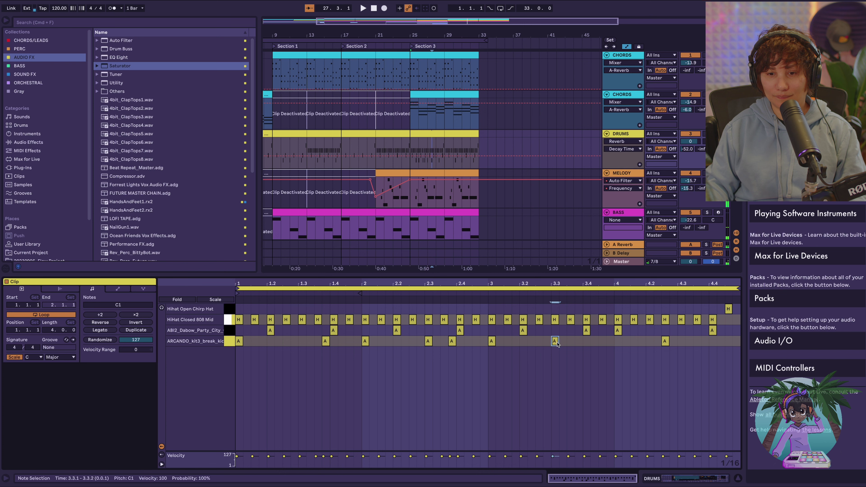
double_click(576, 343)
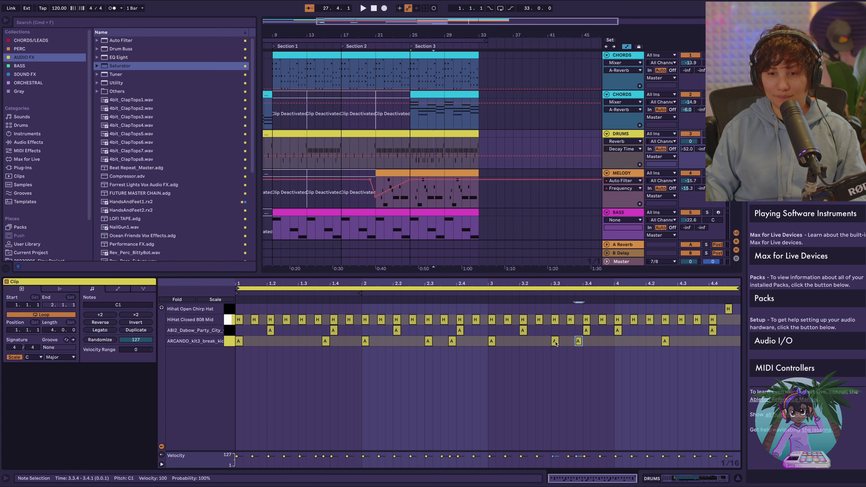
drag(555, 344, 564, 345)
key(space)
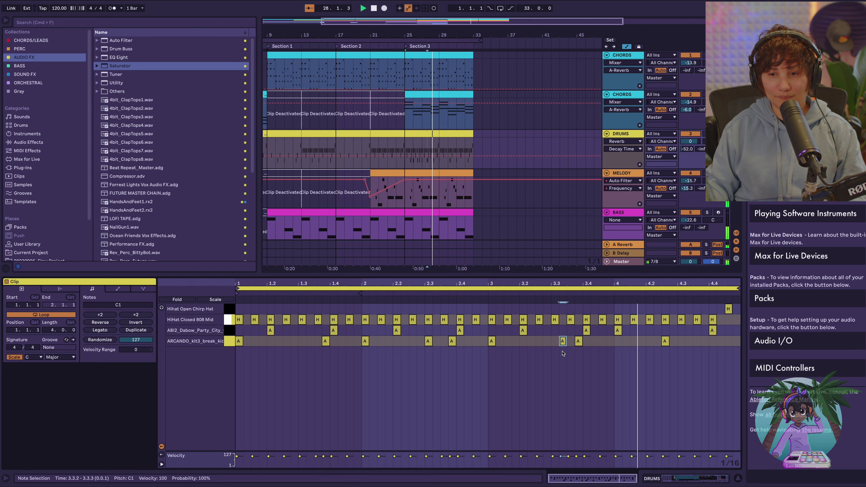
Add a kick at 4.1, move the clap at 4.1 to 4.2, and audition the whole pattern
double_click(617, 341)
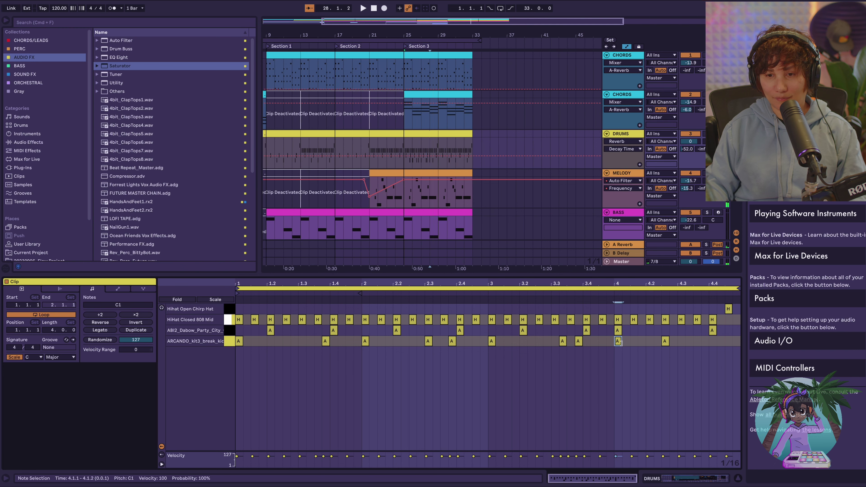
click(619, 330)
key(Right)
key(Right)
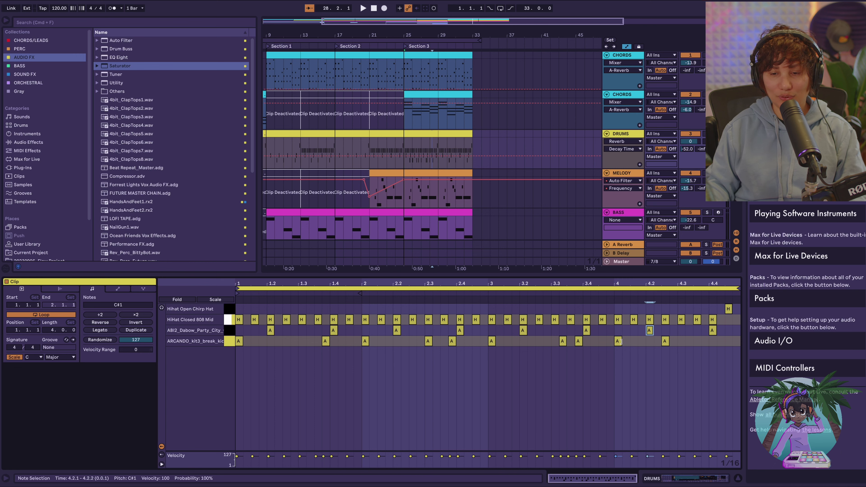
key(space)
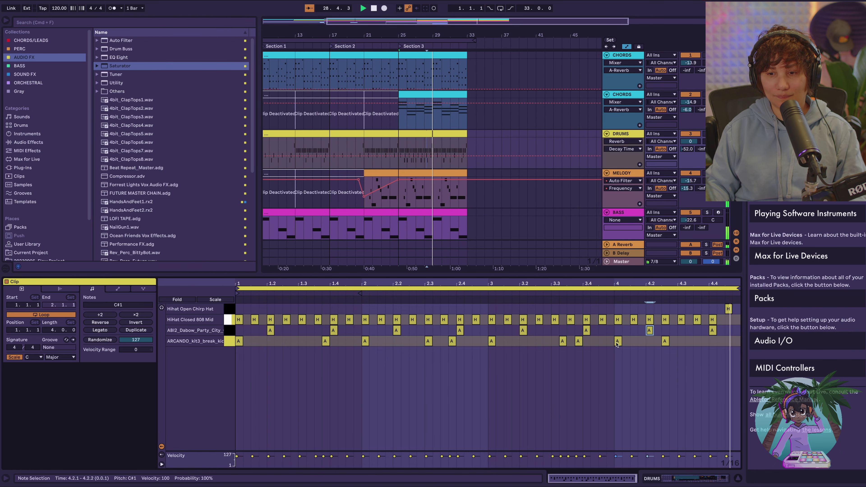
key(space)
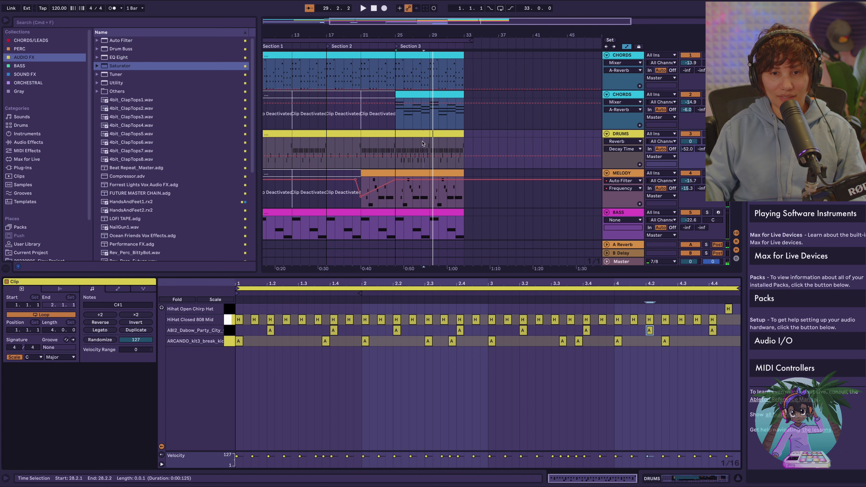
Duplicate the edited DRUMS clip from bar 25 onto bars 29 to 33 and reselect the original clip
click(417, 136)
key(super+d)
click(417, 136)
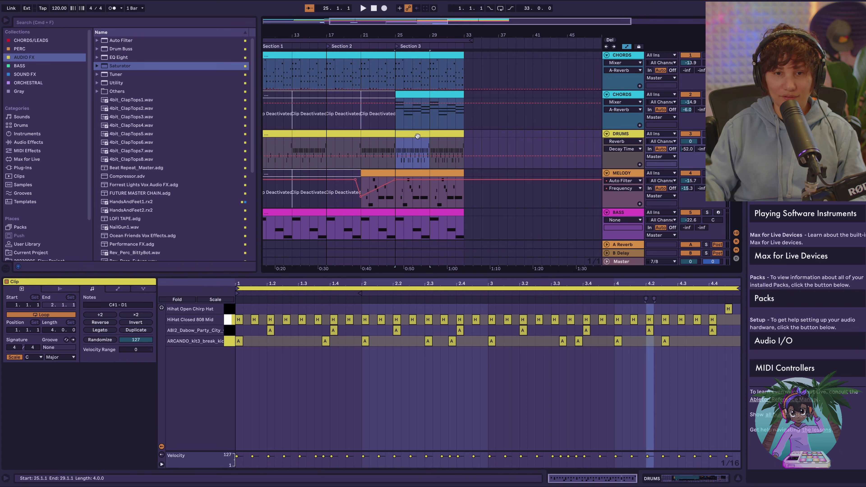
scroll(417, 136, left, 5)
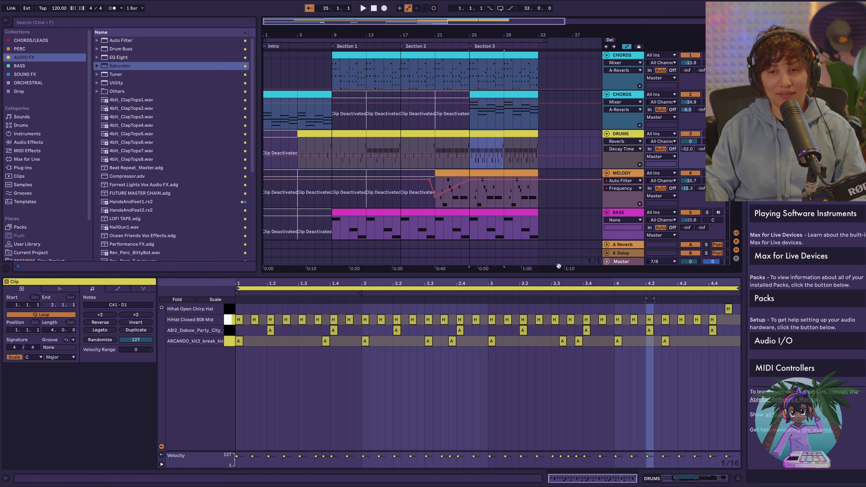
Reduce the note editor's height to give the arrangement tracks more room
scroll(553, 201, down, 2)
scroll(553, 200, down, 6)
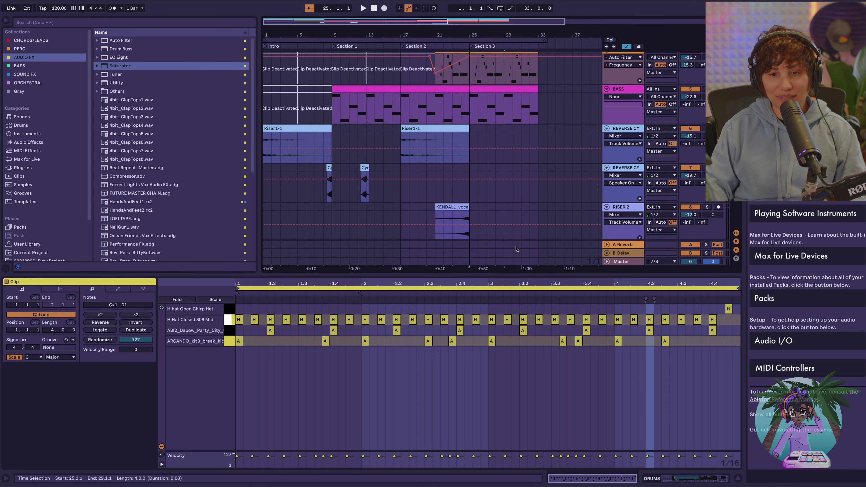
drag(515, 274, 515, 317)
scroll(514, 208, up, 8)
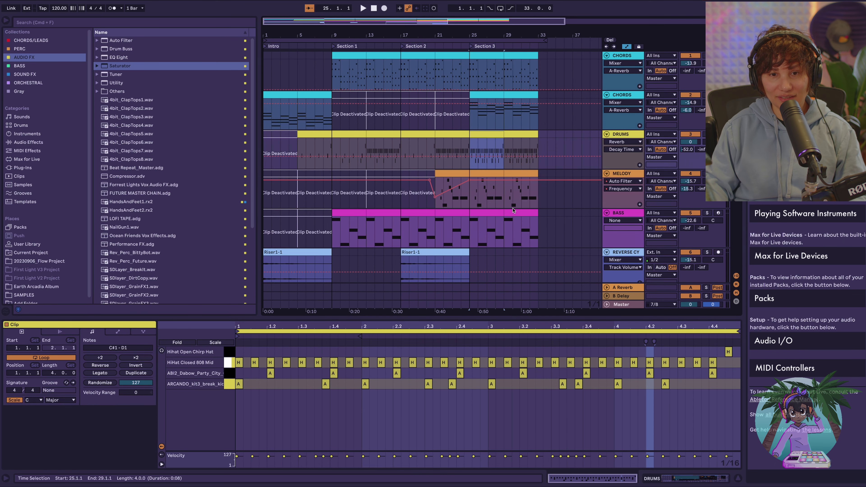
scroll(367, 210, down, 1)
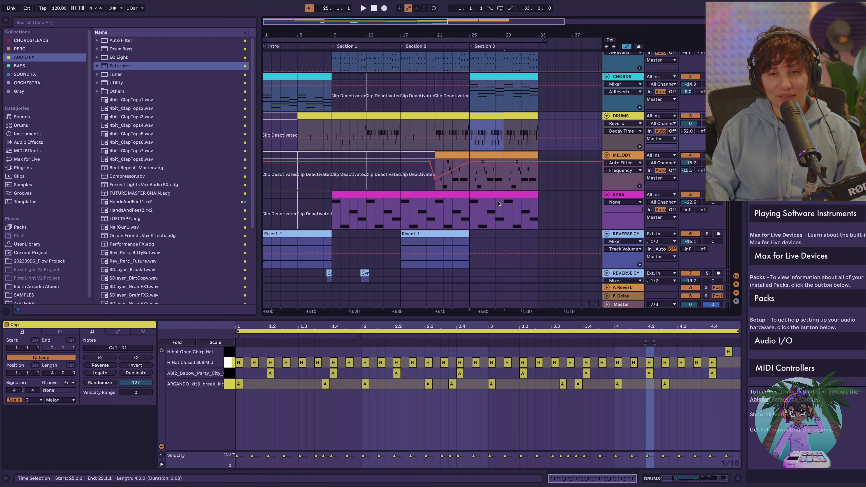
Raise the gain of the kick sample in the DRUMS track's Drum Rack to -3.0 dB
scroll(522, 204, up, 1)
scroll(523, 204, down, 5)
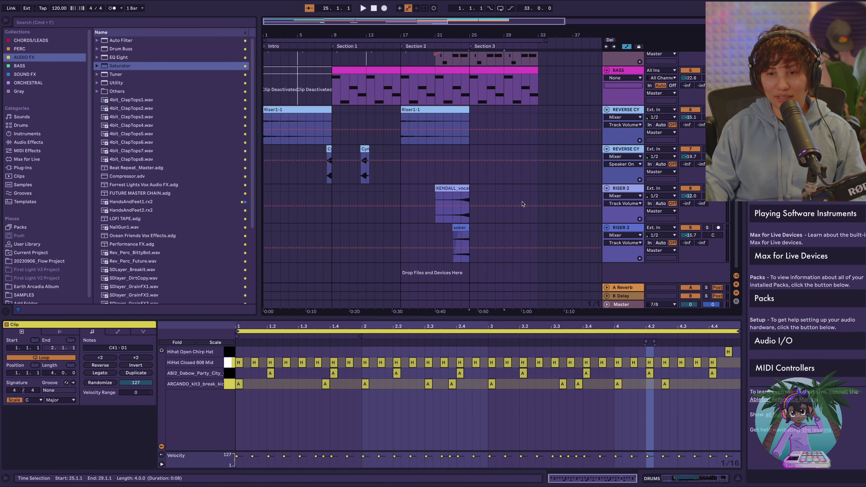
scroll(522, 204, up, 5)
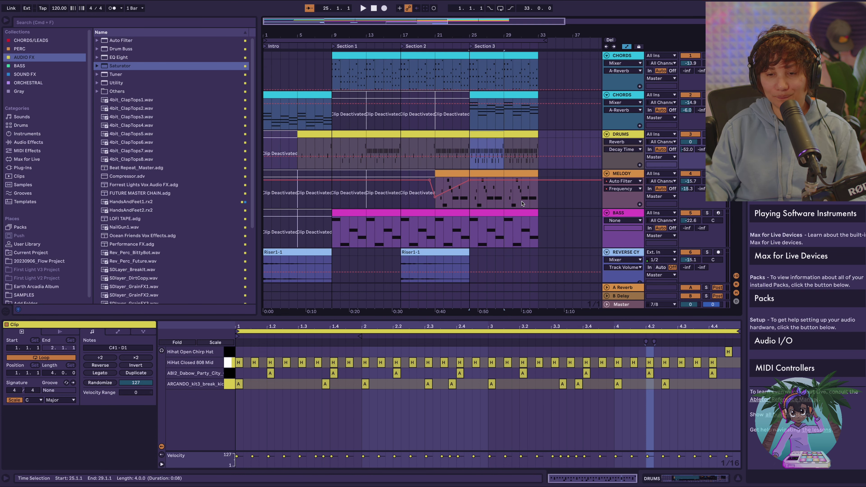
click(627, 135)
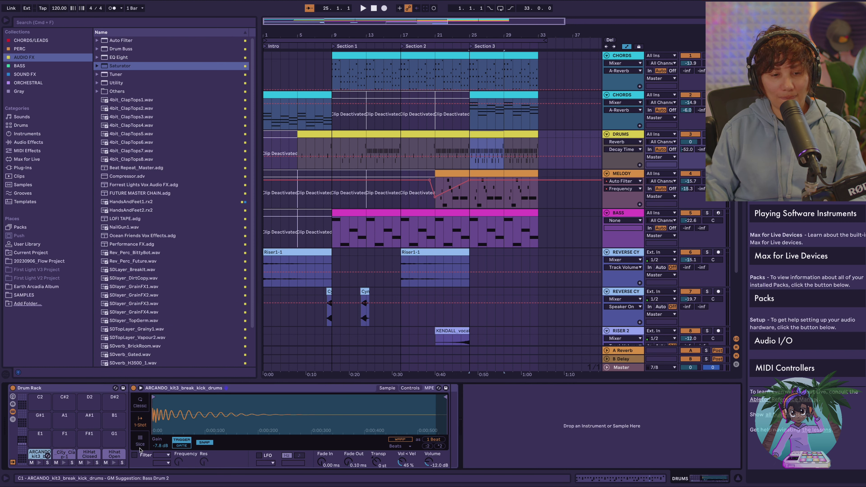
drag(160, 446, 161, 444)
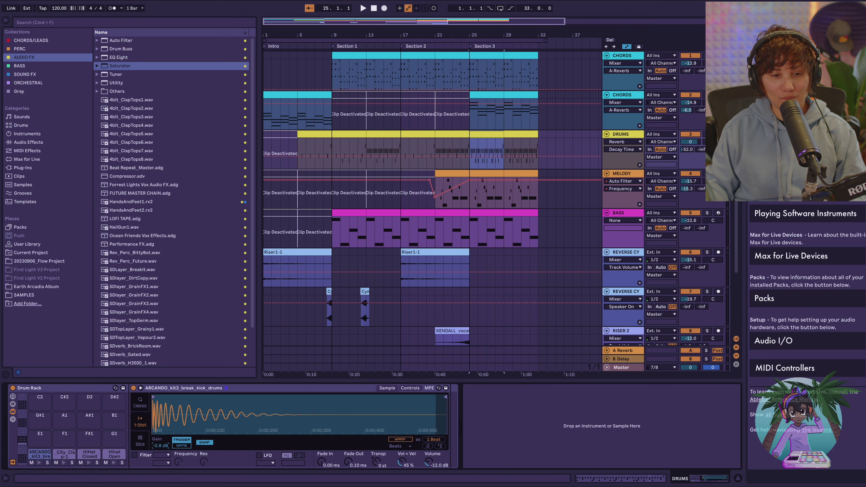
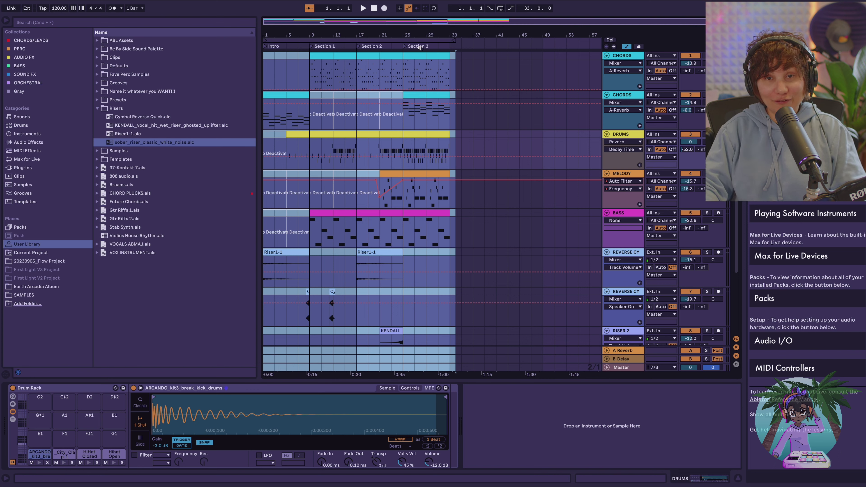
Extend the arrangement loop to bar 53 and lengthen the intro chords on the second CHORDS track to bar 13
drag(454, 40, 568, 40)
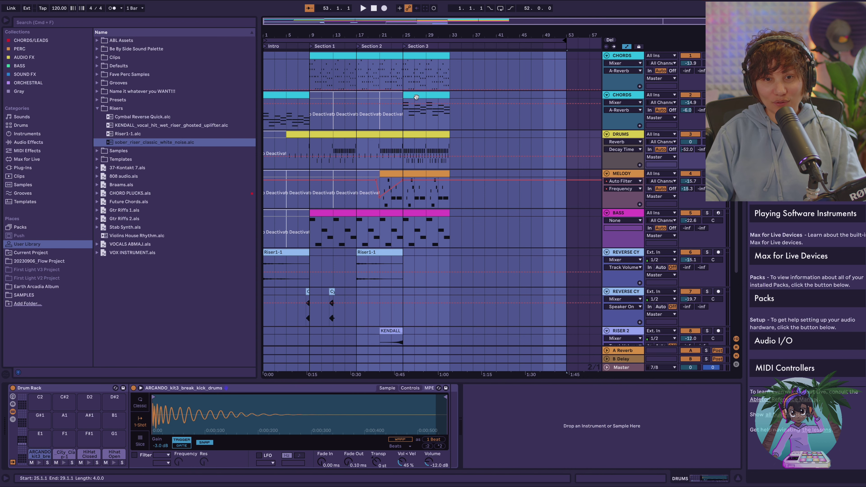
click(434, 98)
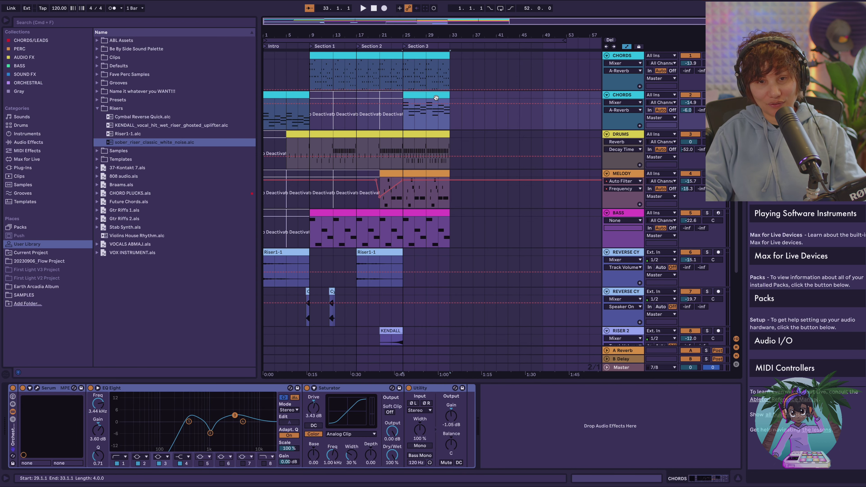
click(436, 98)
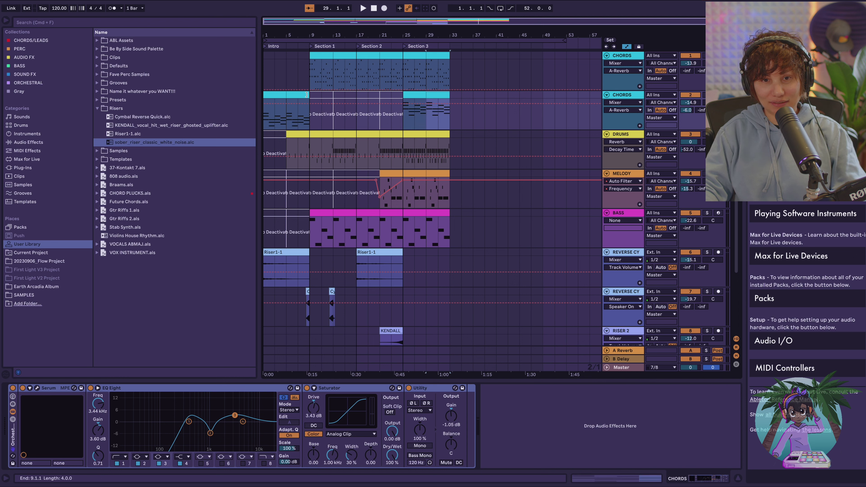
drag(306, 95, 333, 95)
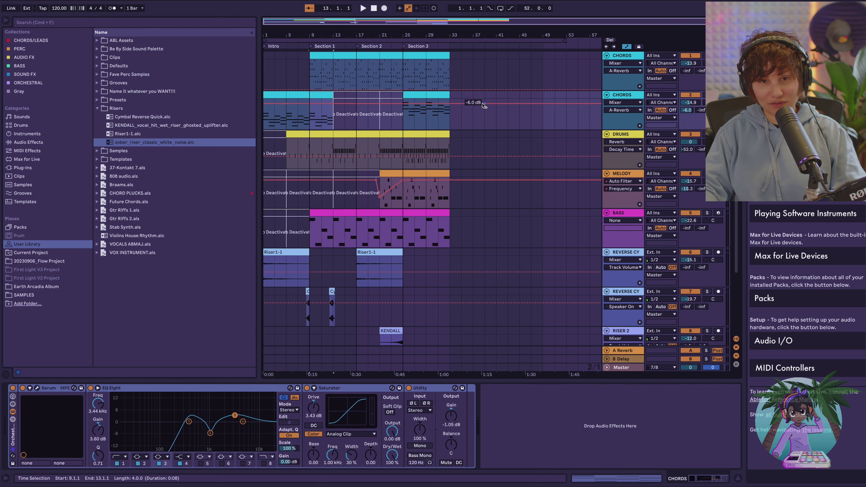
Copy the second CHORDS track's clip at bar 9 and the Riser1-1 clip at bar 17 to bar 33
double_click(458, 106)
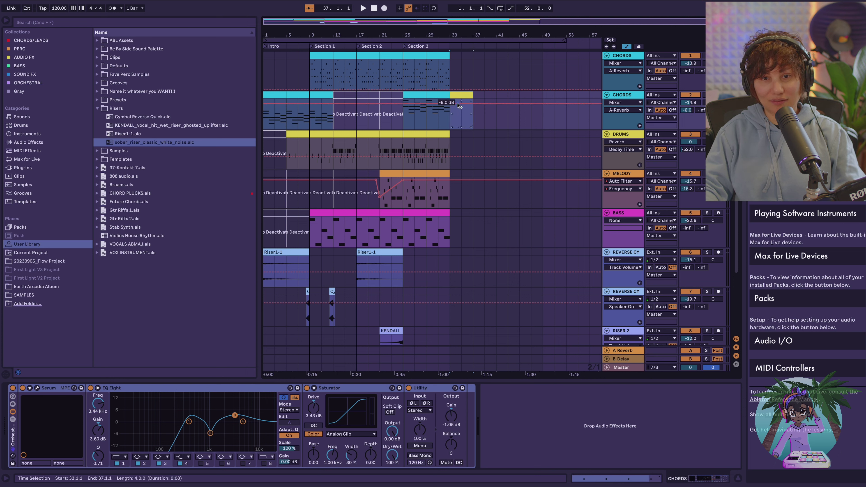
click(319, 95)
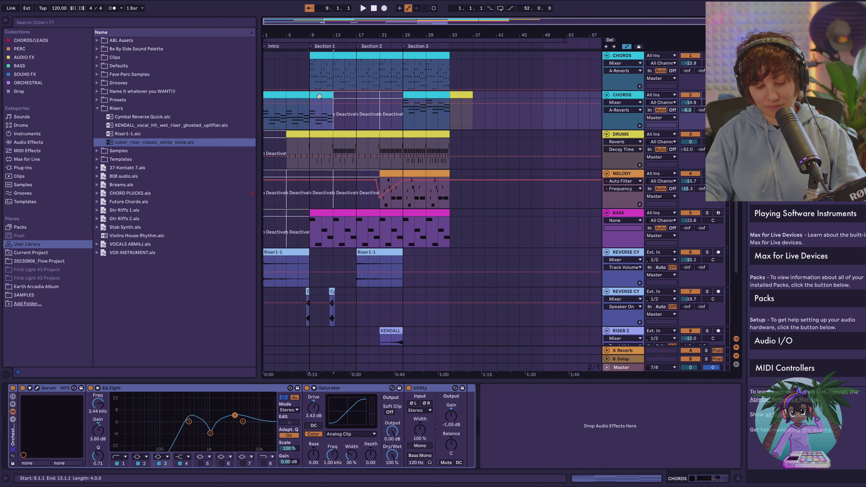
key(super+c)
click(458, 95)
key(super+v)
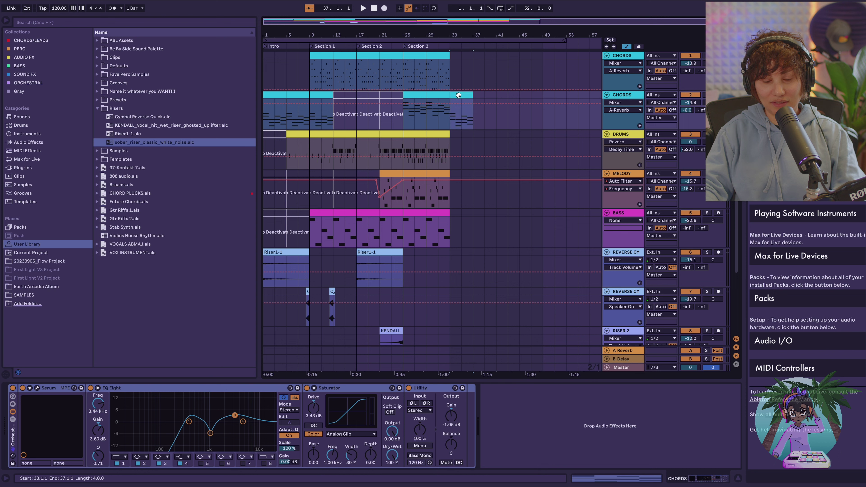
click(374, 252)
drag(372, 252, 472, 256)
Duplicate the white noise riser on the RISER 3 track from bar 23 to bar 31
scroll(371, 280, down, 2)
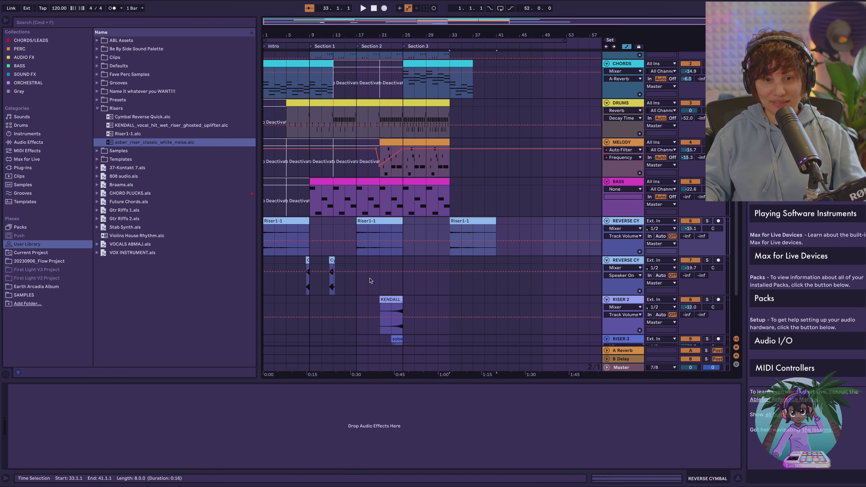
scroll(400, 332, down, 3)
click(398, 297)
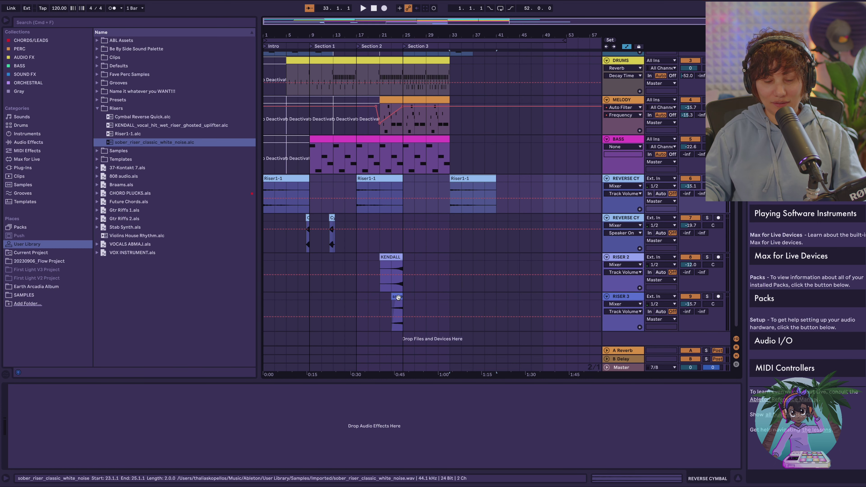
drag(398, 297, 444, 298)
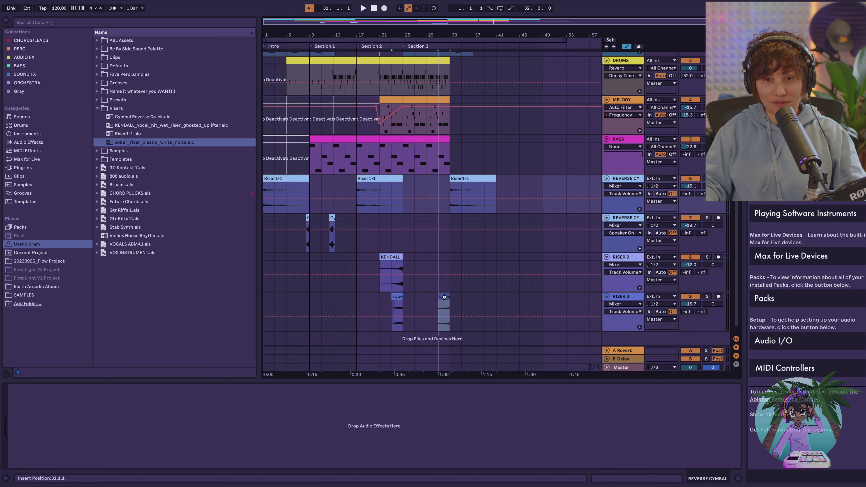
Audition the transition out of Section 3 by playing the arrangement from bar 29
scroll(444, 299, up, 3)
scroll(444, 299, up, 2)
scroll(444, 298, down, 5)
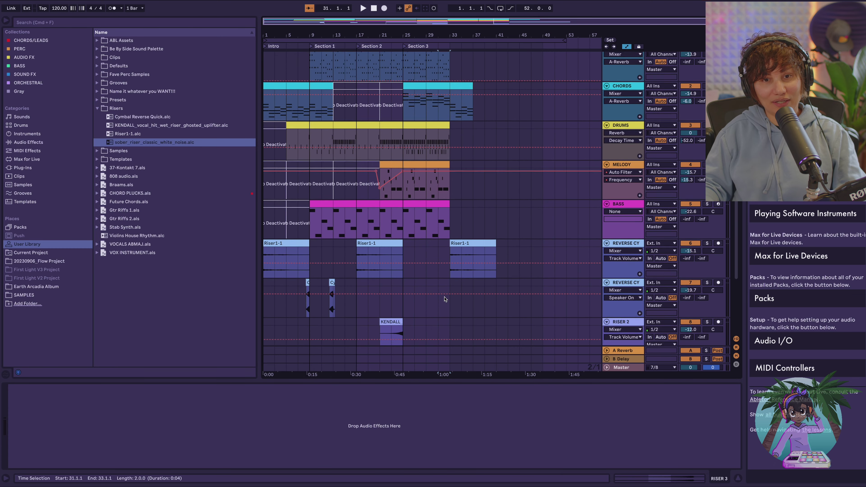
scroll(445, 297, up, 5)
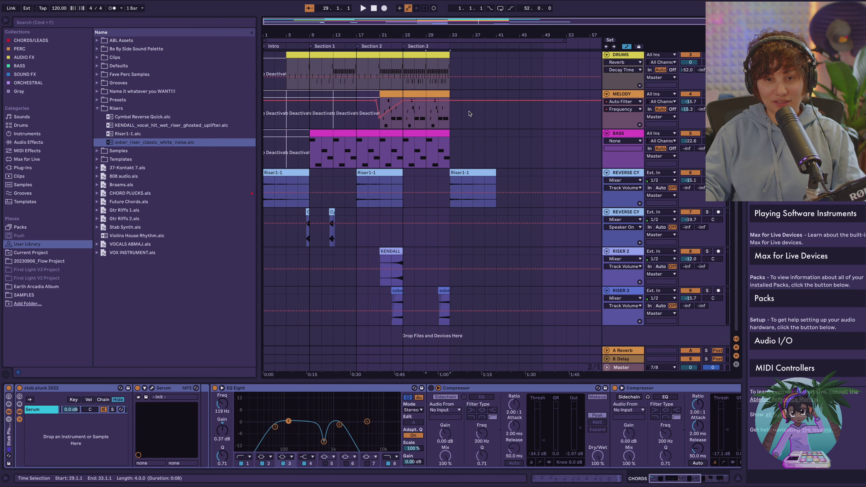
scroll(469, 113, up, 5)
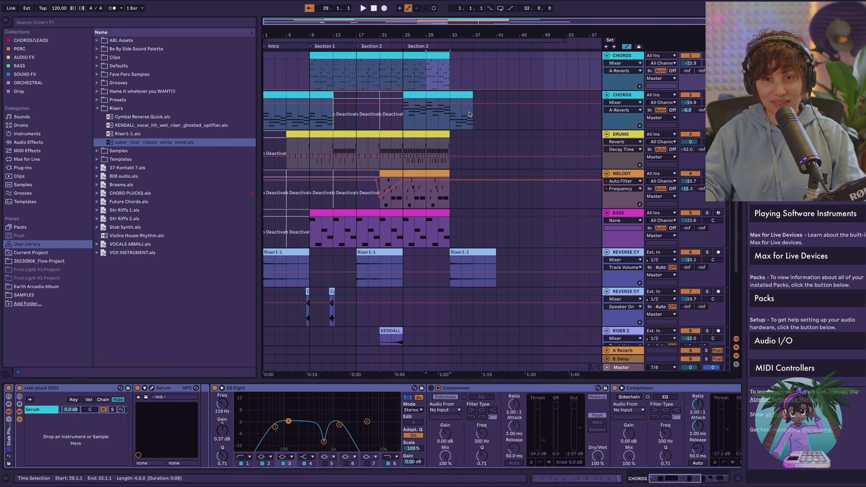
key(space)
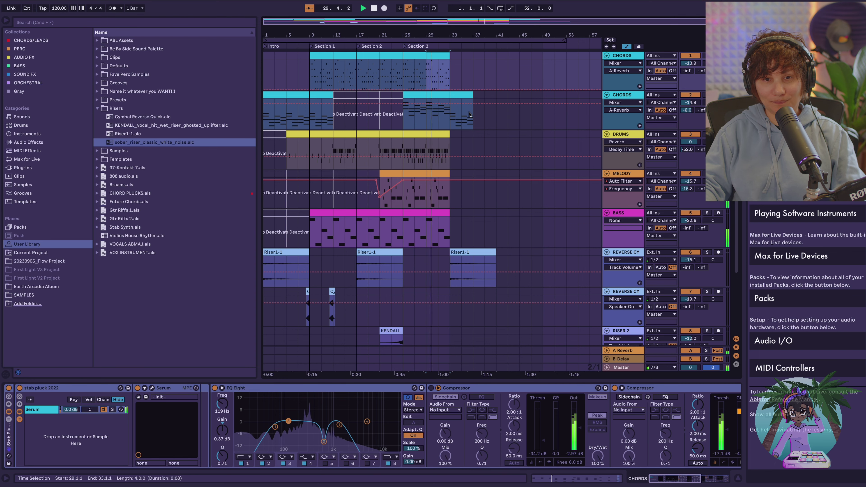
scroll(469, 113, down, 5)
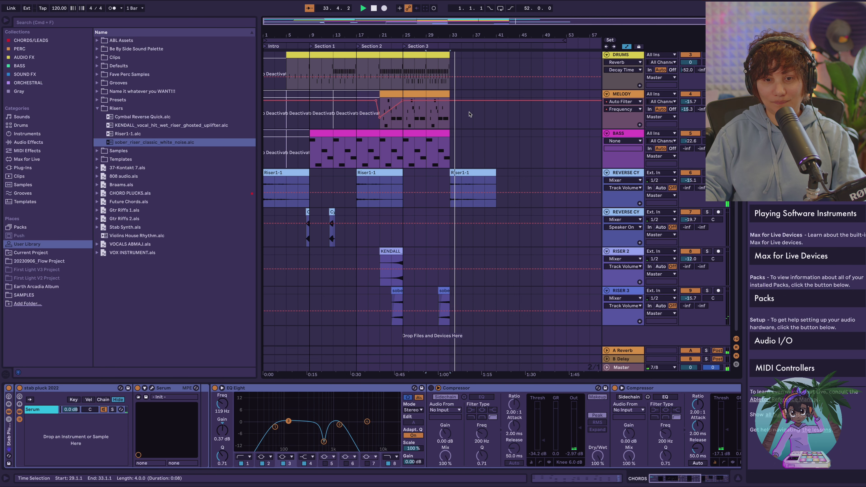
scroll(469, 114, up, 5)
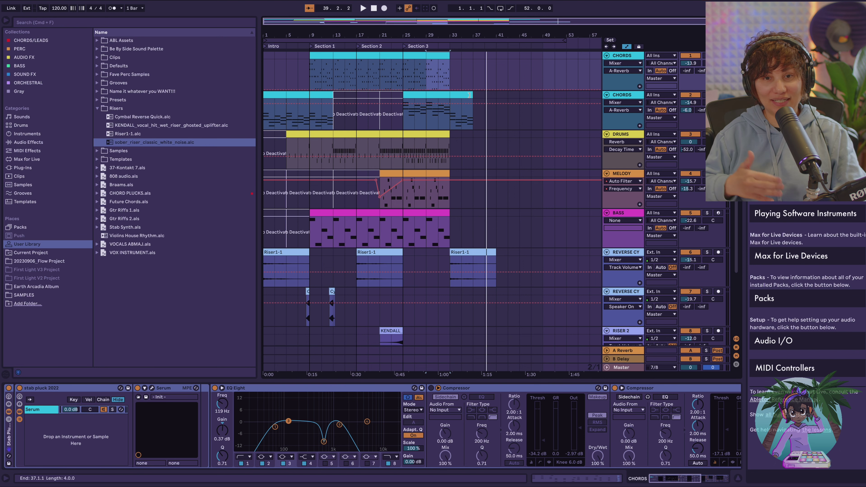
Delete the chords clip and the Riser1-1 clip that start at bar 33
click(468, 95)
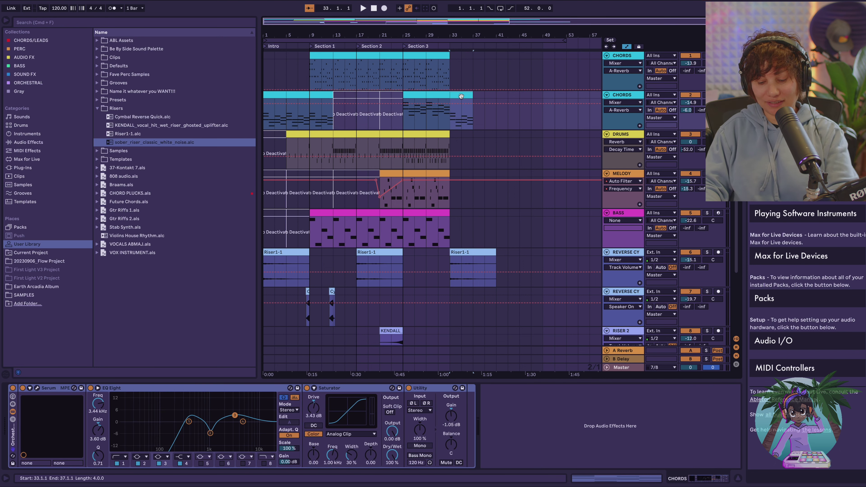
click(473, 253)
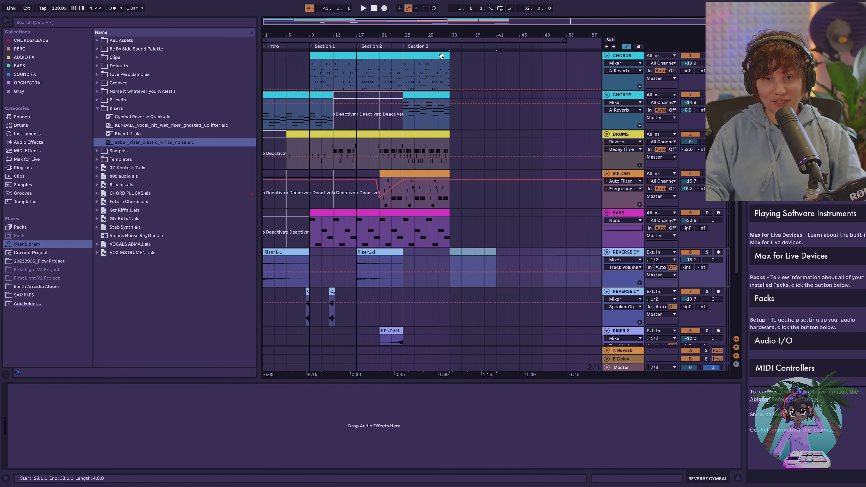
key(Delete)
Duplicate the bar 29 to 33 clips on the CHORDS, DRUMS, MELODY and BASS tracks onto bars 33 to 37
click(439, 215)
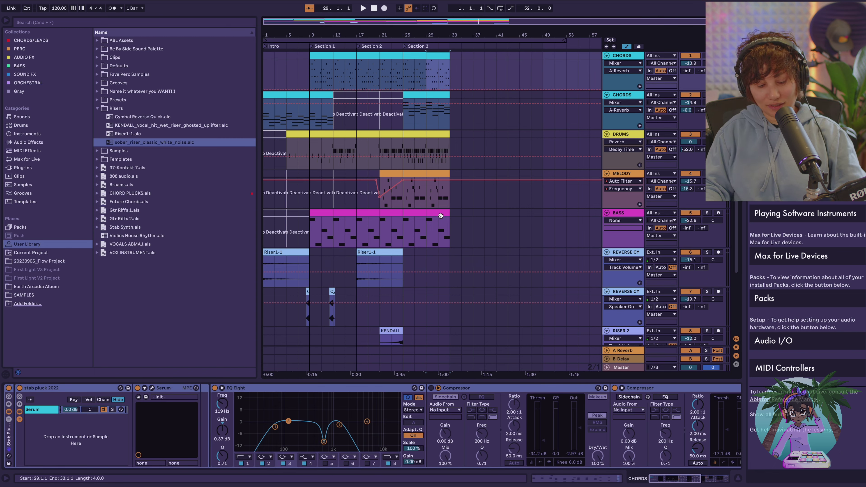
shift+click(440, 216)
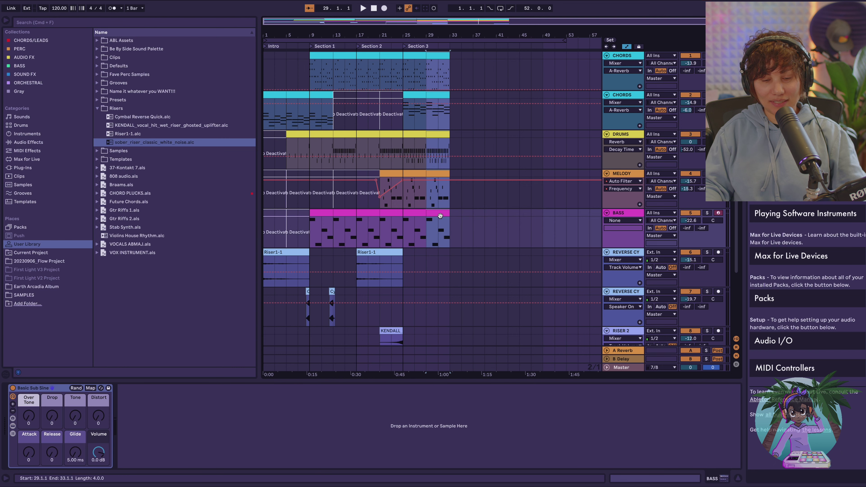
key(super+d)
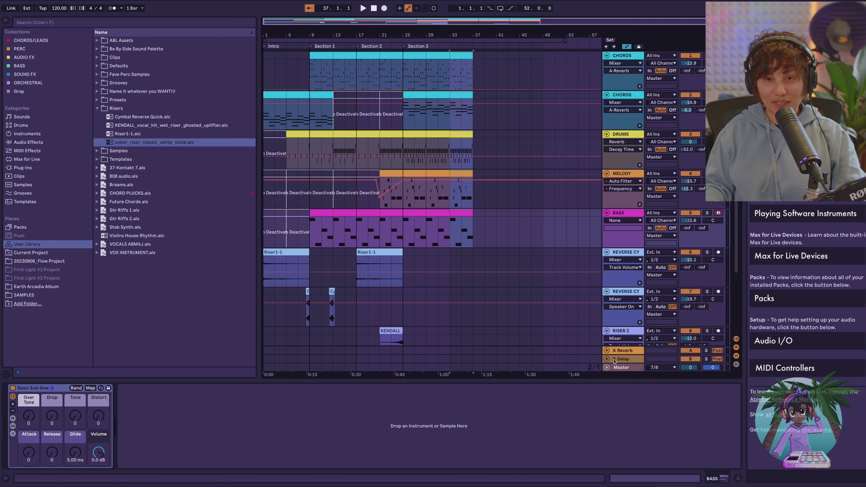
Unfold the Master track to show its Track Volume automation lane
scroll(614, 361, down, 3)
scroll(613, 363, up, 3)
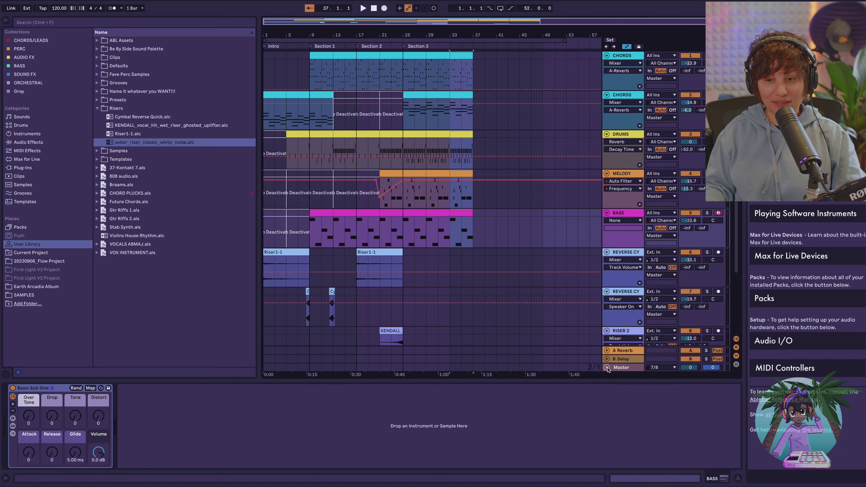
click(607, 367)
scroll(620, 355, down, 3)
scroll(619, 347, up, 3)
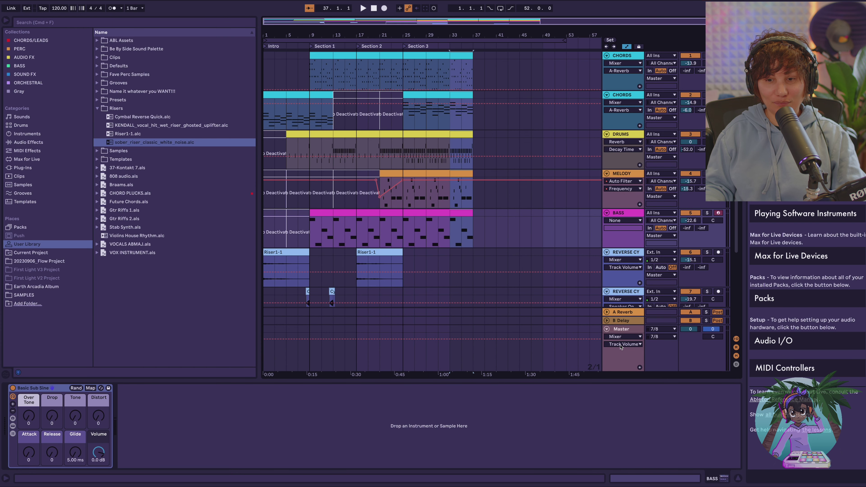
Try a Track Volume fade-out on the Master track from bar 33 to bar 37, audition it, and delete the automation
click(450, 340)
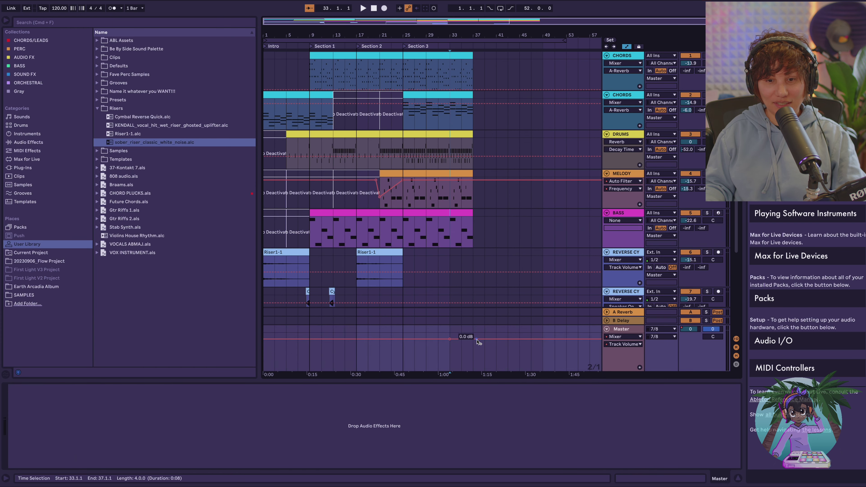
drag(472, 339, 472, 361)
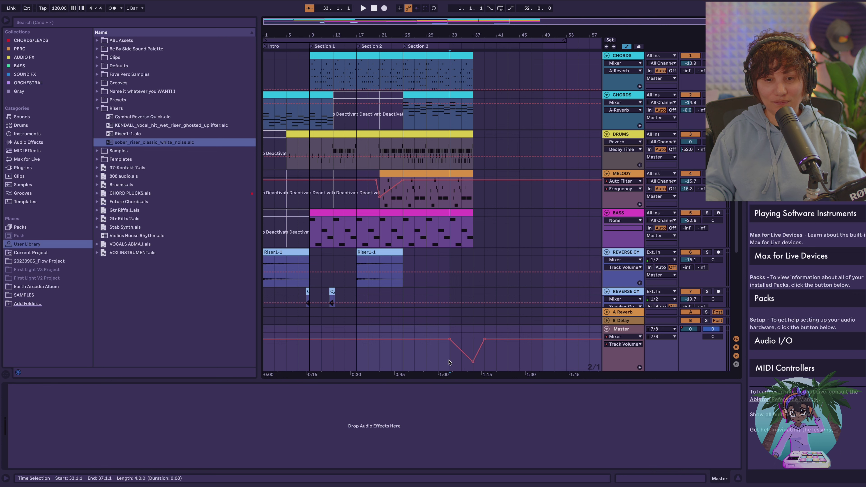
key(space)
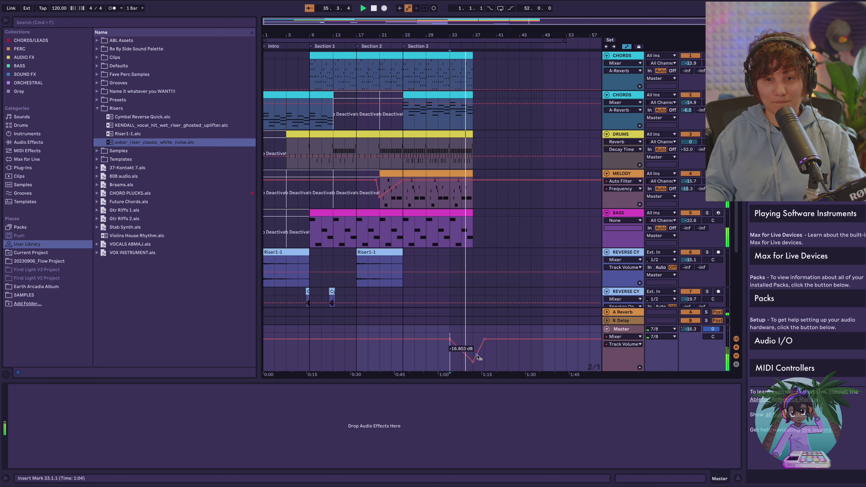
drag(472, 362, 472, 366)
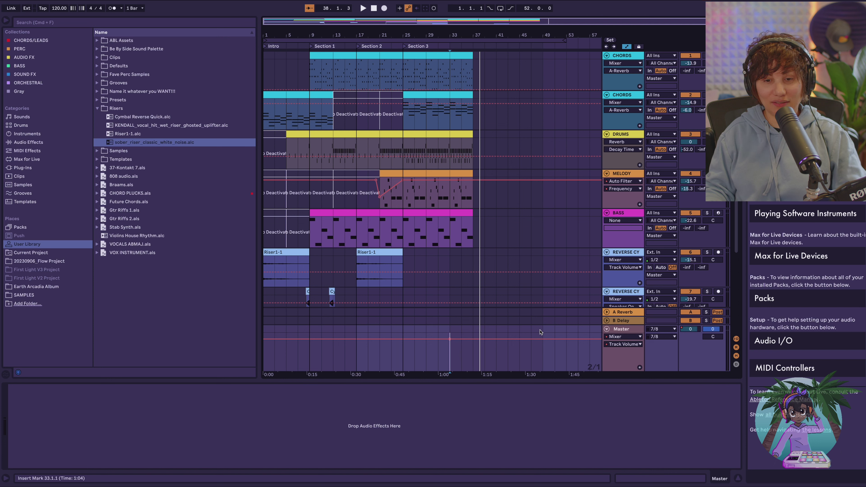
key(Delete)
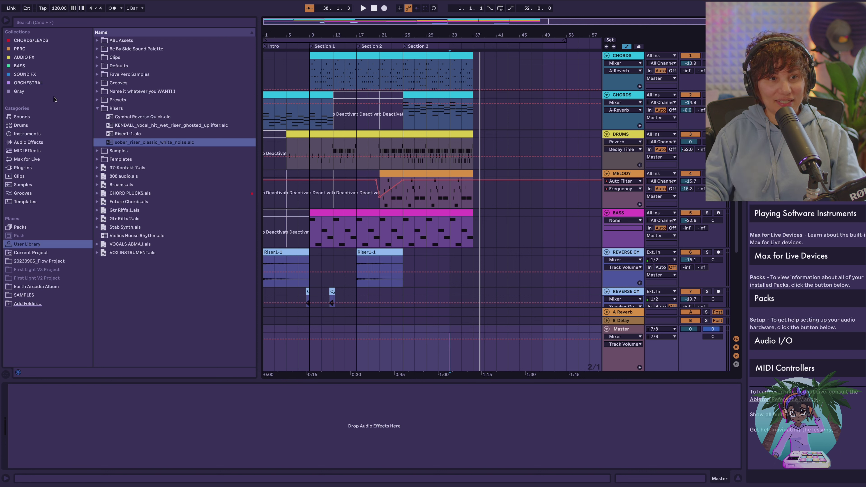
Add an Auto Filter from the AUDIO FX collection to the Master track
click(24, 57)
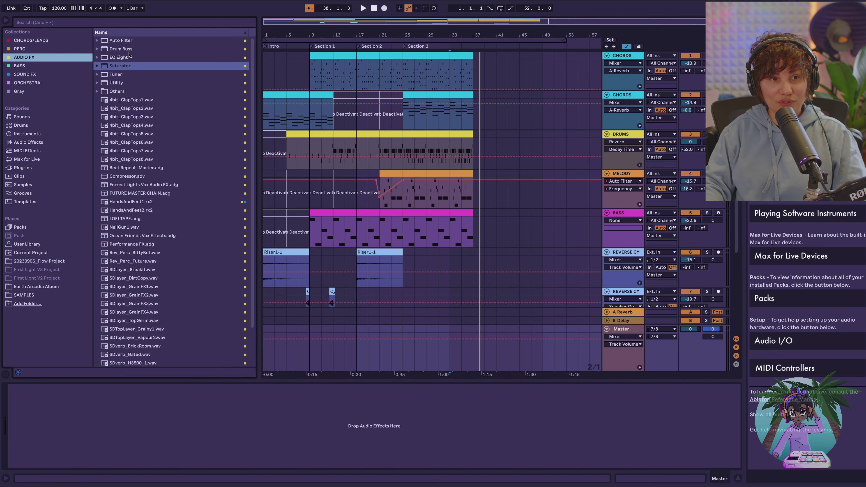
double_click(106, 41)
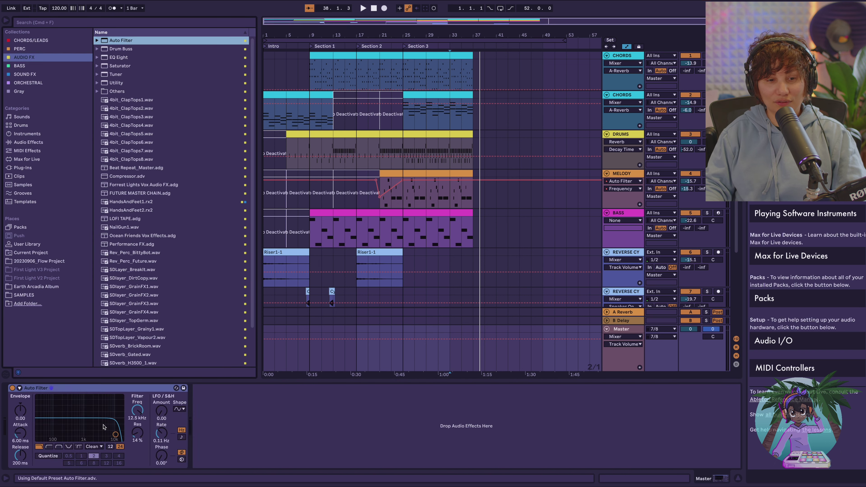
Try an Auto Filter Frequency sweep on the Master track, falling from 12.5 kHz to about 241 Hz over bars 33 to 37, and audition it
click(145, 418)
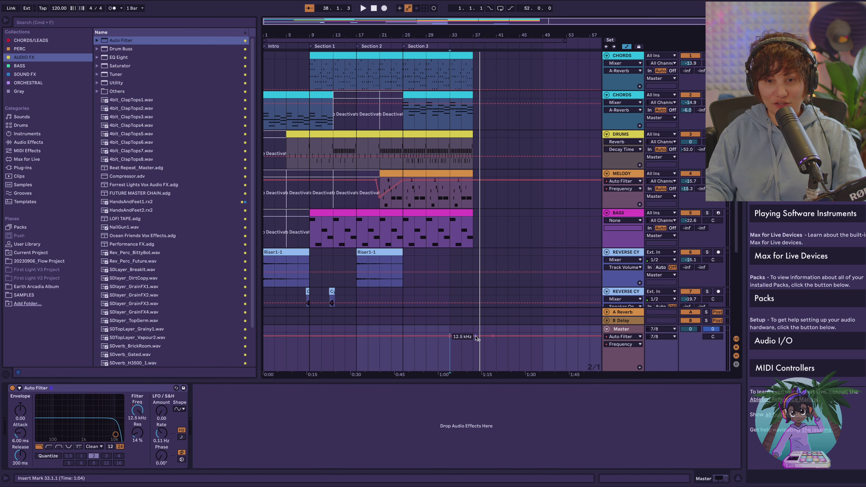
drag(477, 337, 475, 364)
key(space)
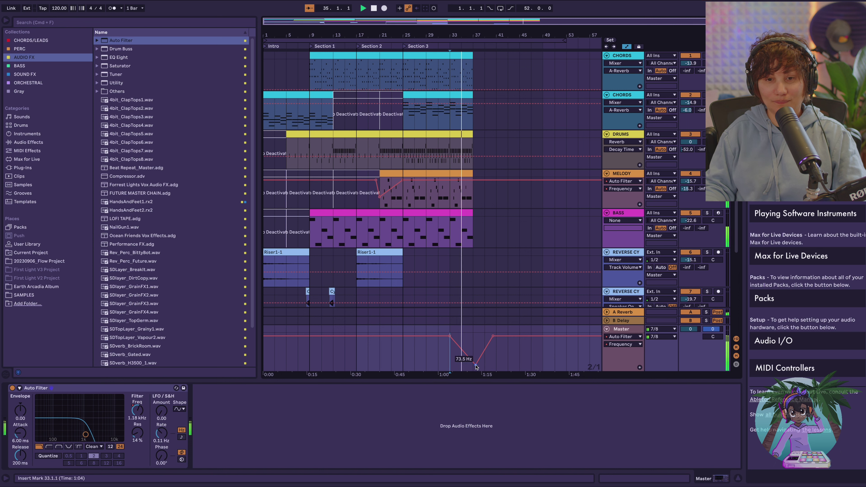
drag(475, 367, 476, 359)
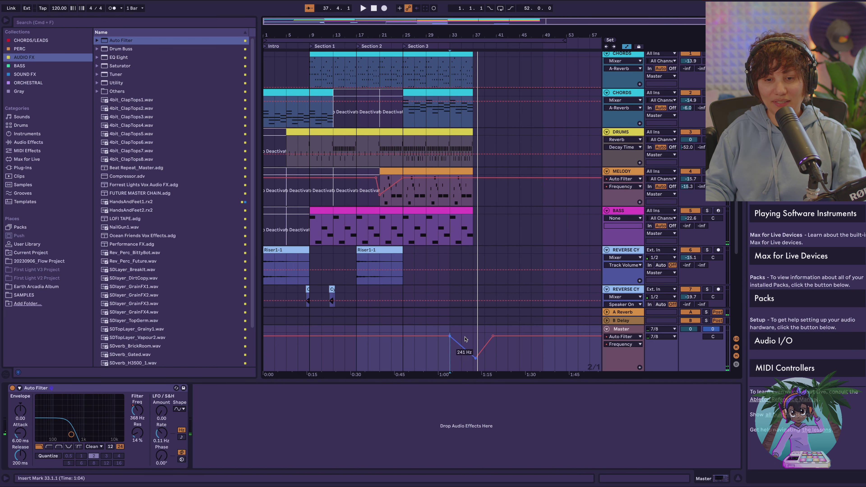
click(465, 338)
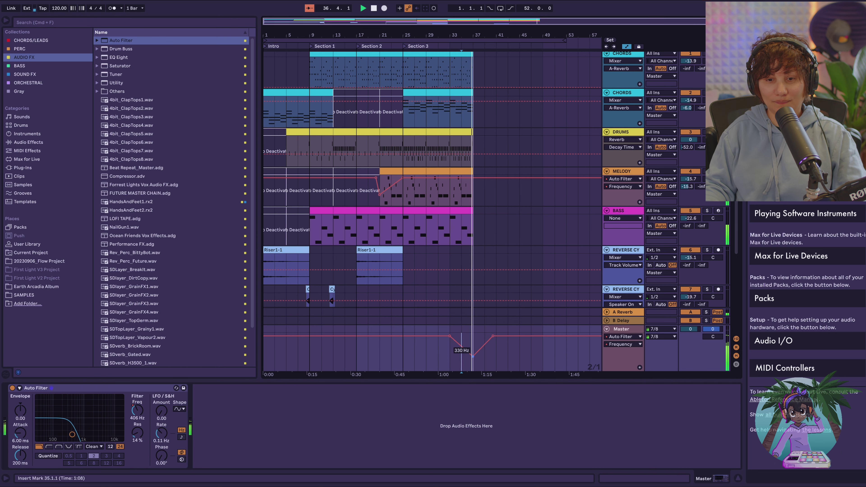
drag(473, 357, 472, 355)
scroll(473, 357, down, 1)
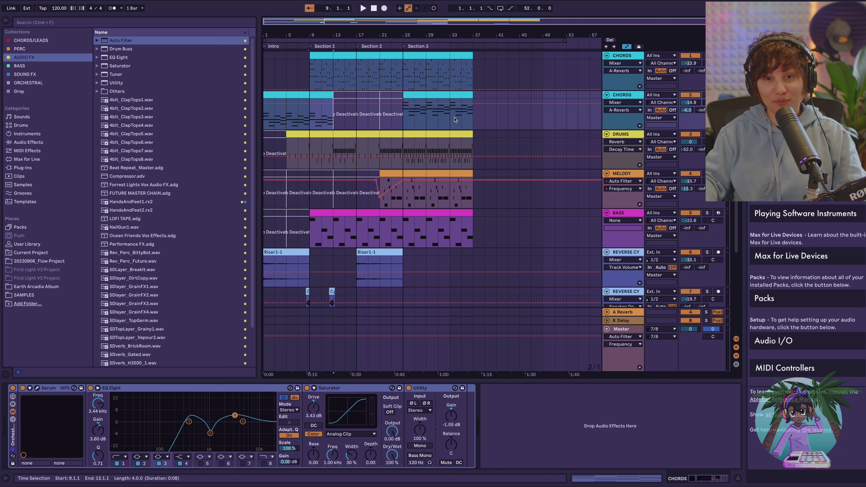
Copy the bar 5 to 9 clip on the second CHORDS track to bars 37 to 41
click(300, 95)
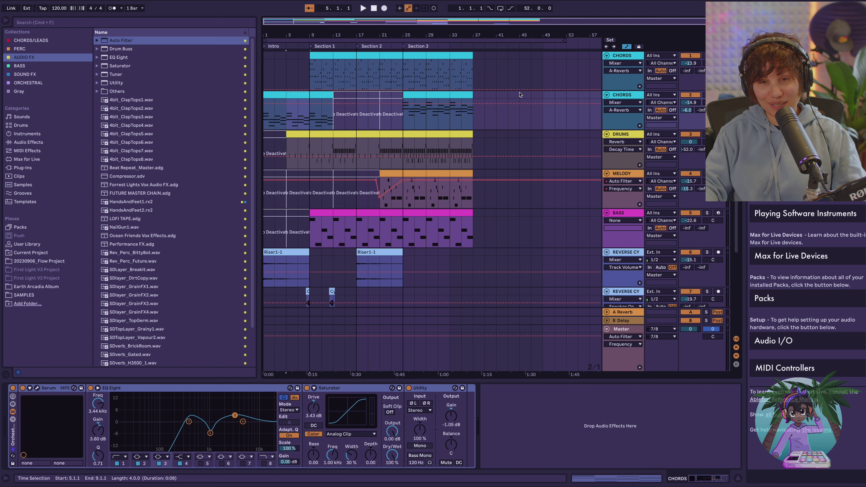
click(485, 97)
key(ctrl+v)
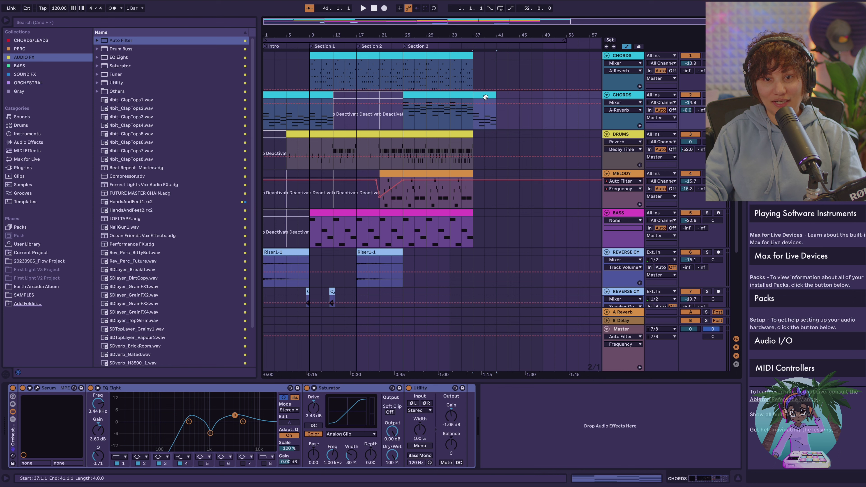
Copy the Riser1-1 clip to bar 37 and a reverse cymbal clip to 36.2.2, and audition the ending
click(378, 252)
drag(377, 252, 499, 255)
scroll(341, 292, down, 3)
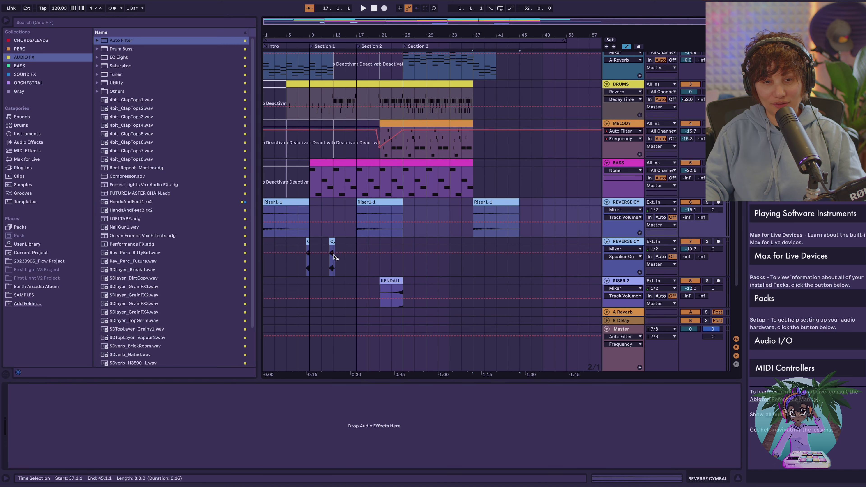
drag(332, 241, 474, 243)
key(space)
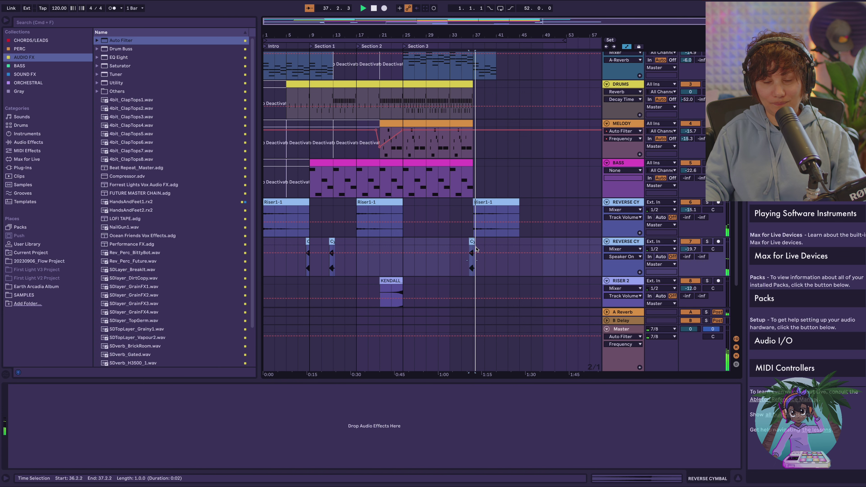
scroll(476, 249, up, 3)
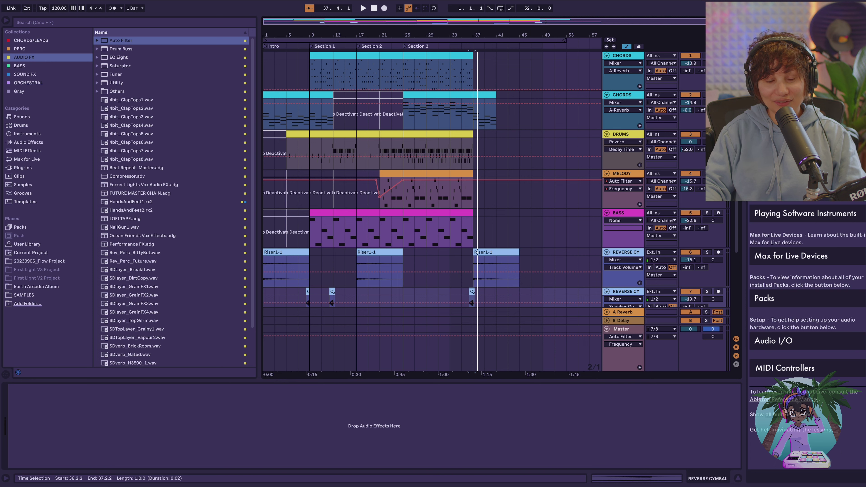
Shorten the DRUMS clip starting at bar 13 so that it ends at bar 16, leaving a one-bar drum break before Section 2
drag(323, 35, 335, 56)
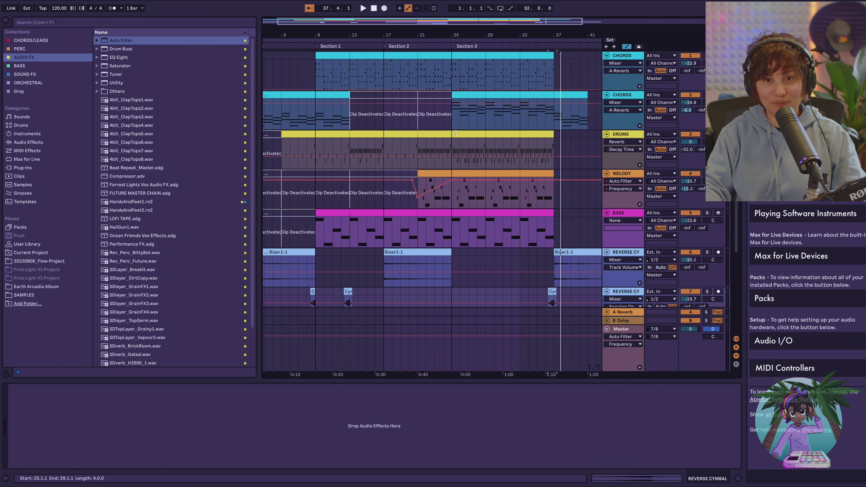
click(400, 136)
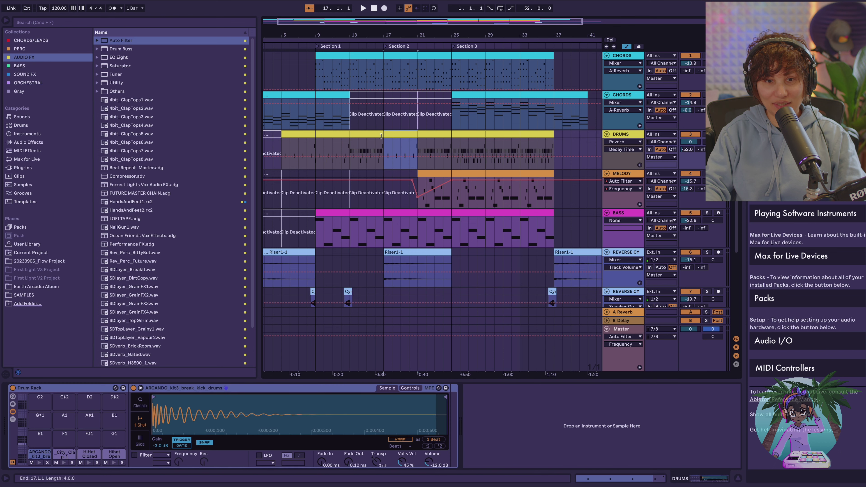
drag(384, 136, 378, 136)
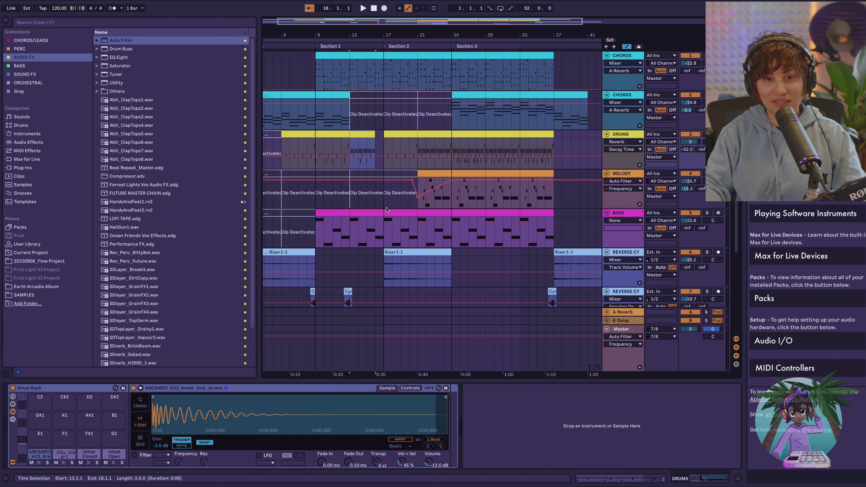
Try a copy of the reverse cymbal clip in bar 16 before Section 2, and undo it
scroll(375, 239, down, 3)
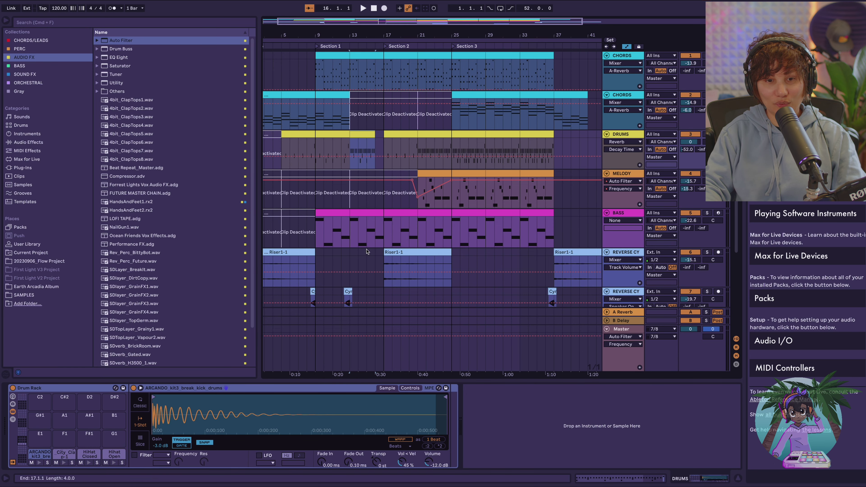
click(348, 264)
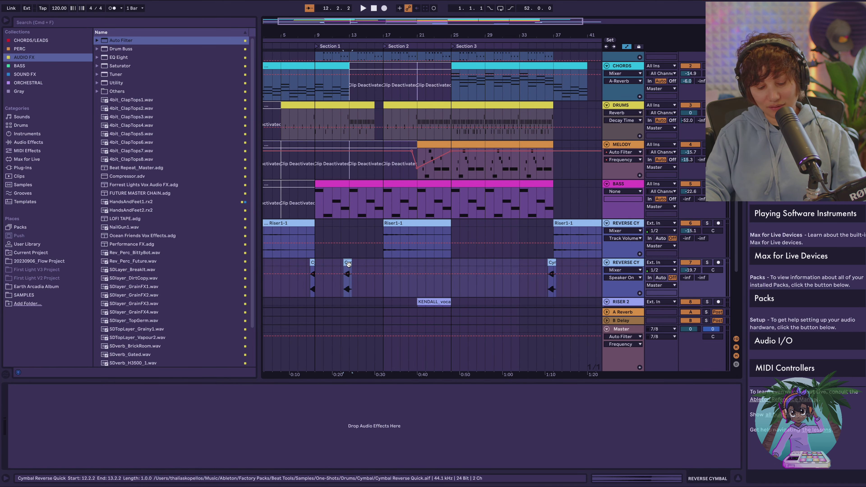
drag(348, 263, 383, 268)
scroll(392, 267, down, 3)
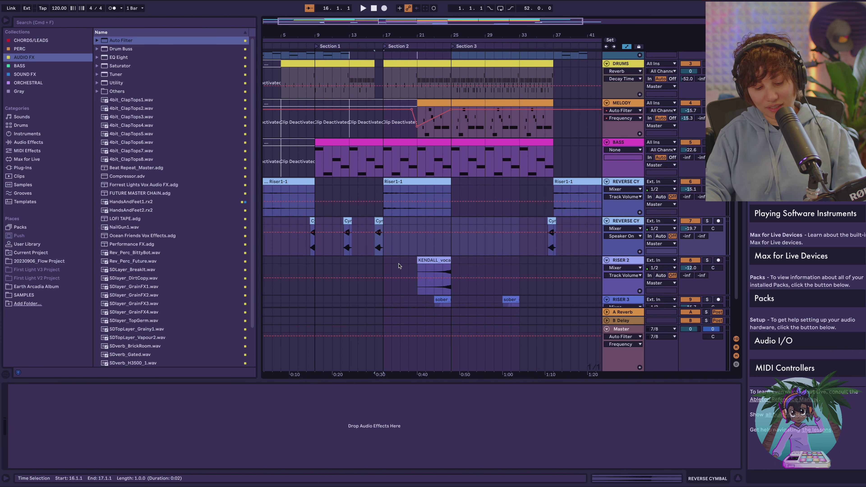
key(super+z)
key(super+z)
Split the KENDALL clip on RISER 2 at bar 24, copy its last bar to bar 16, and audition the transition from bar 15
scroll(512, 297, down, 3)
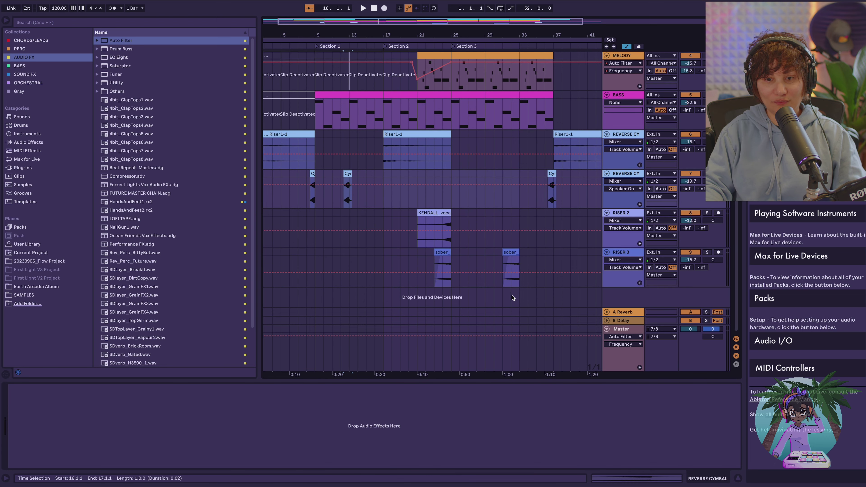
click(443, 221)
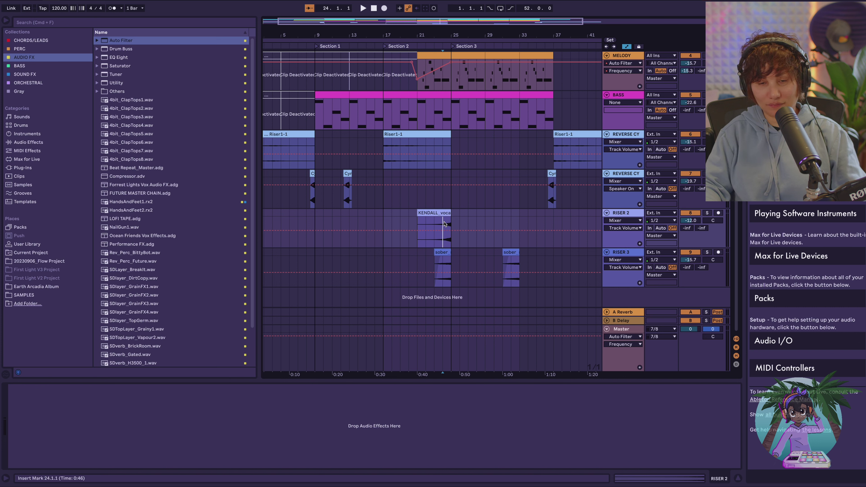
key(super+e)
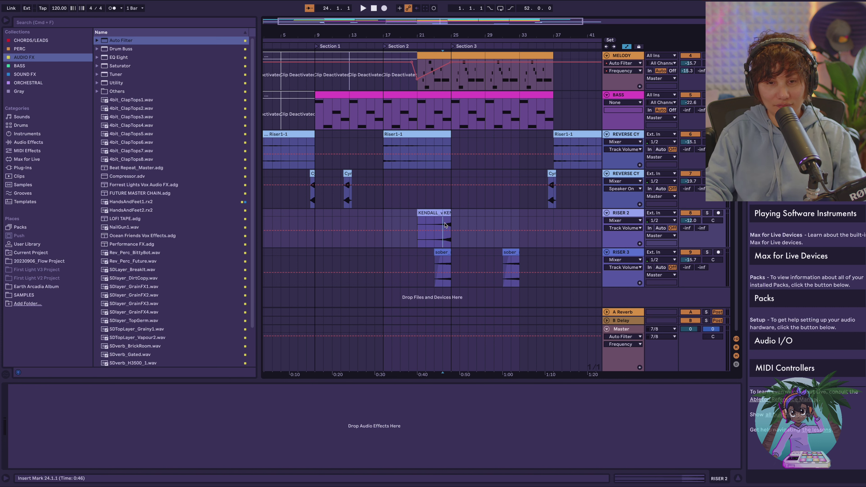
click(448, 212)
drag(447, 212, 375, 215)
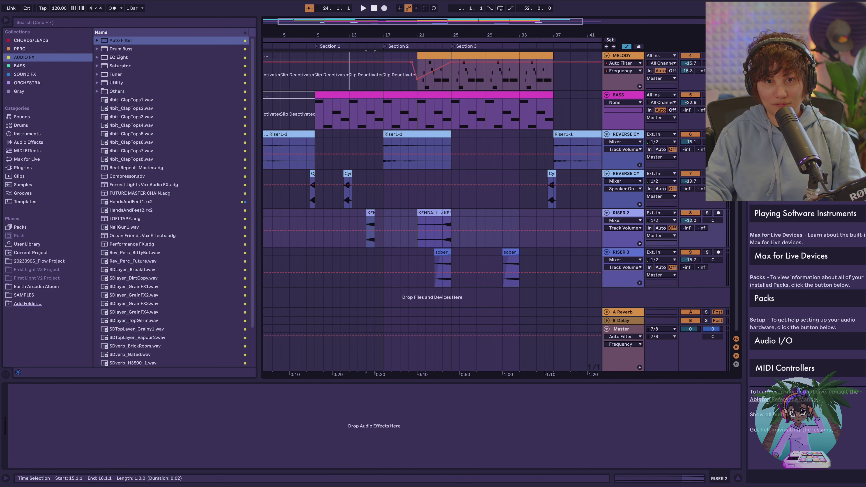
key(Right)
scroll(375, 215, up, 4)
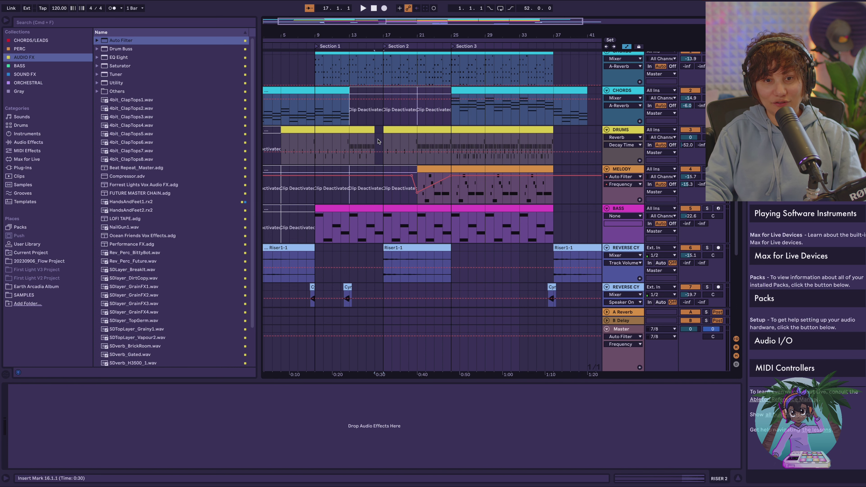
click(368, 143)
key(space)
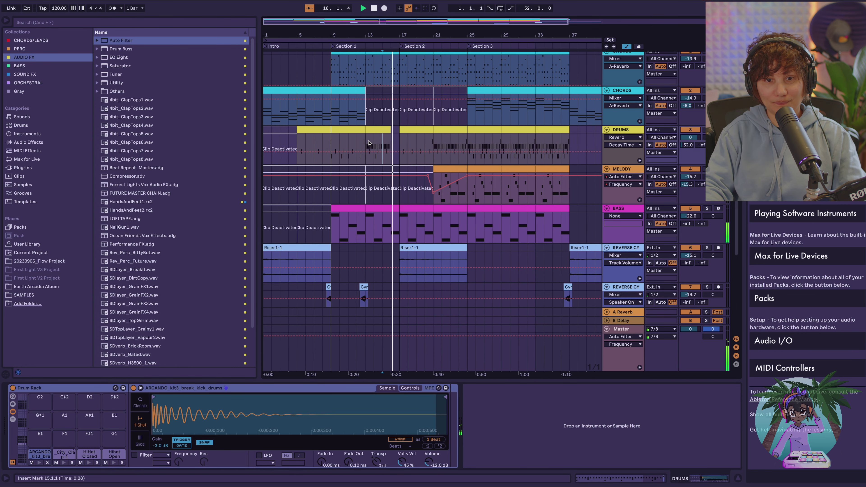
Raise the A-Reverb send to 0 dB on RISER 2, RISER 3 and the second reverse cymbal track, and audition the transition
scroll(368, 143, down, 3)
scroll(369, 144, down, 5)
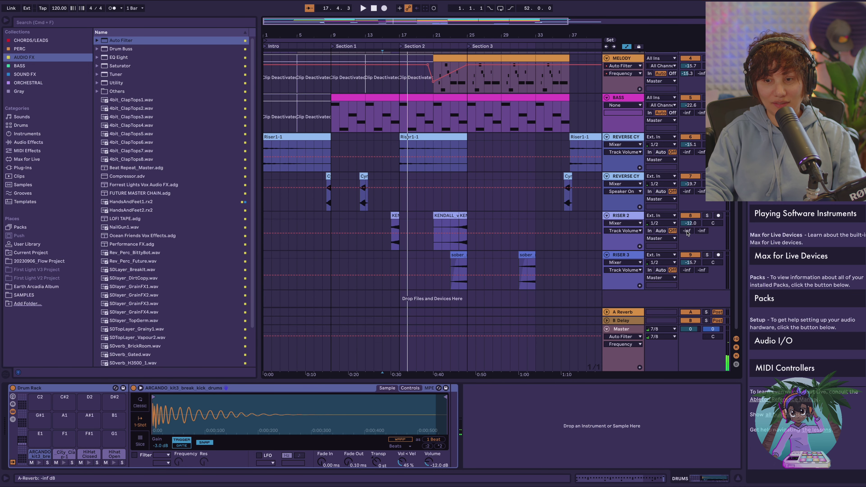
drag(687, 233, 686, 186)
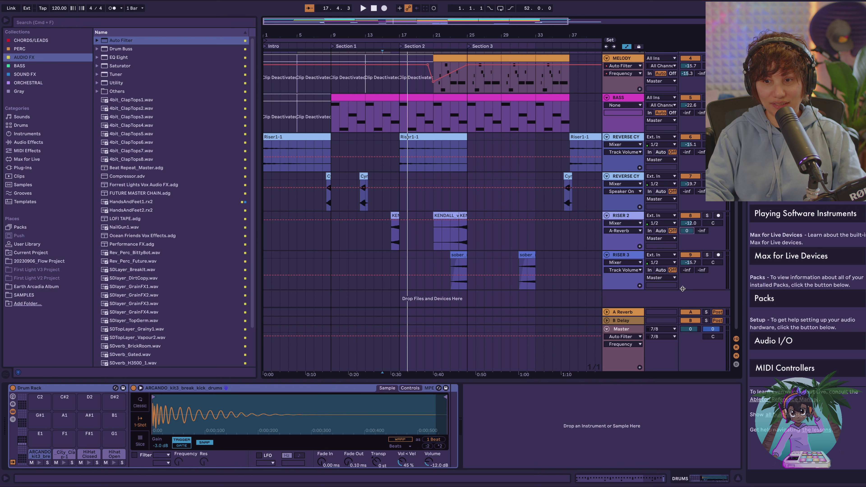
drag(687, 269, 685, 193)
key(space)
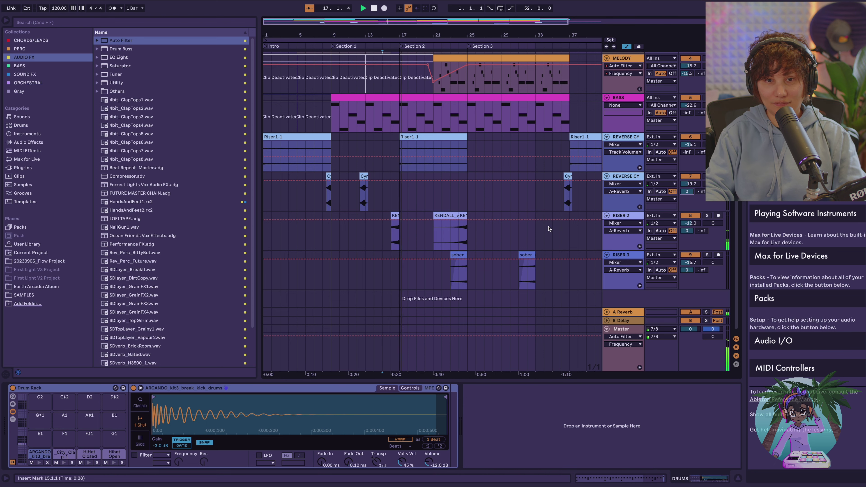
Extend the DRUMS clip starting at bar 13 to end at bar 17, closing the drum gap before Section 2
scroll(549, 228, up, 5)
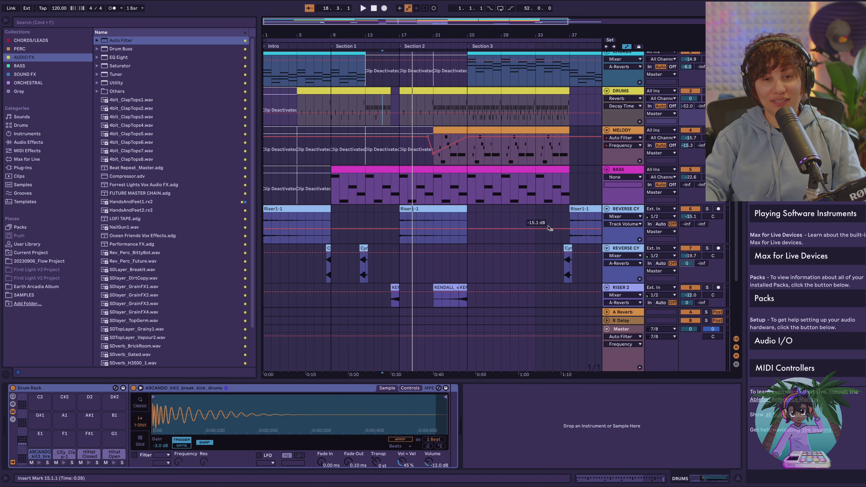
scroll(548, 228, up, 3)
scroll(548, 227, down, 3)
scroll(548, 228, up, 3)
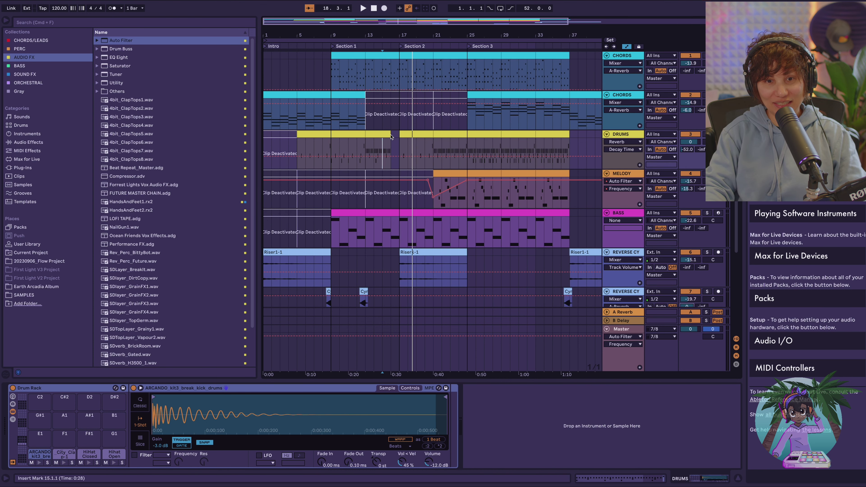
drag(390, 136, 396, 134)
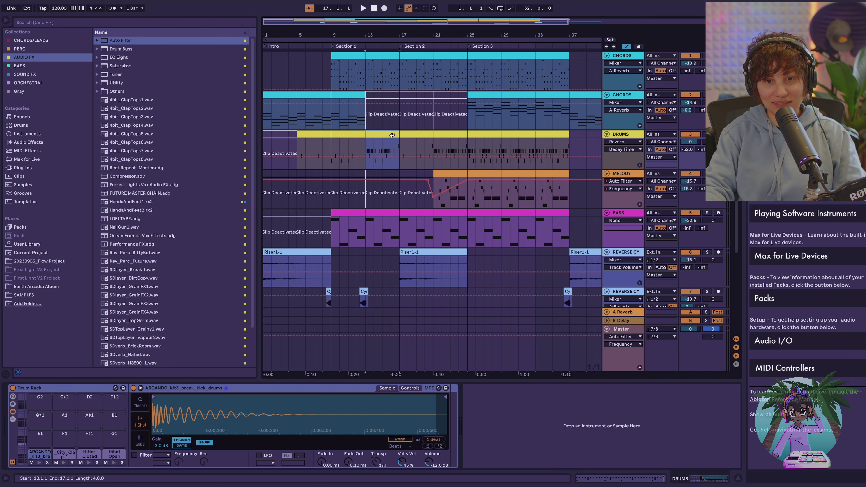
Deactivate the closed hi-hat notes in the fourth bar of the bar 13 to 17 DRUMS clip and audition from bar 15
double_click(394, 134)
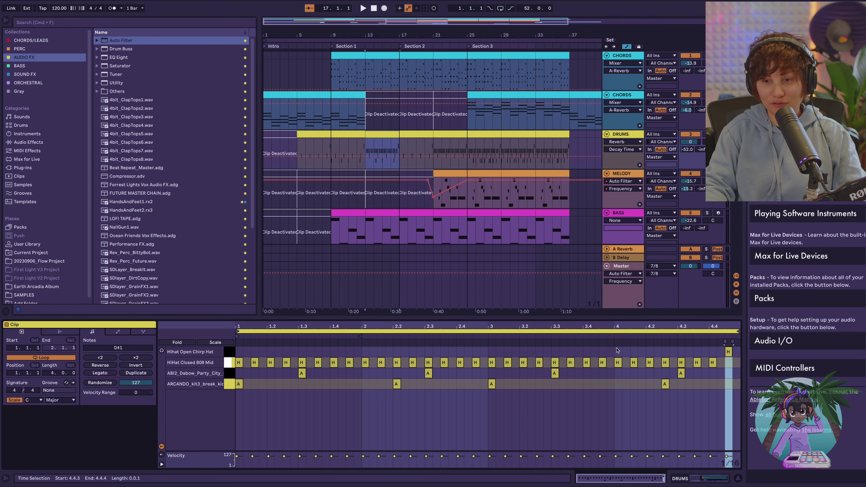
drag(616, 348, 714, 367)
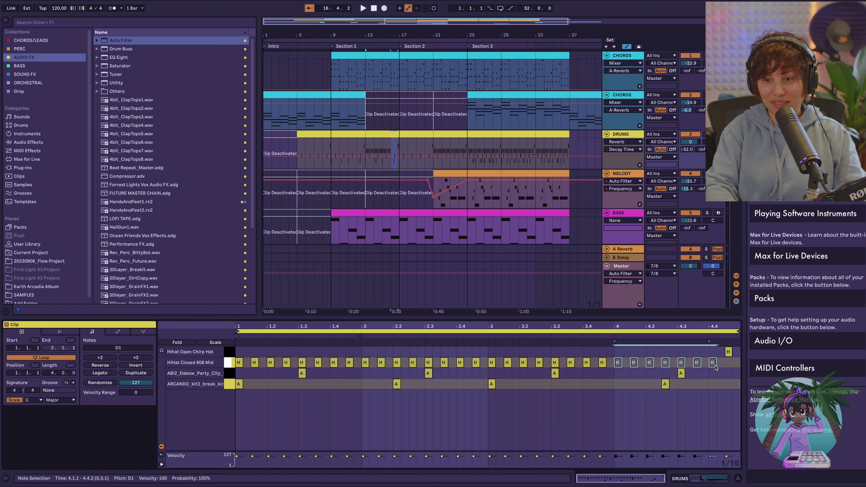
click(382, 169)
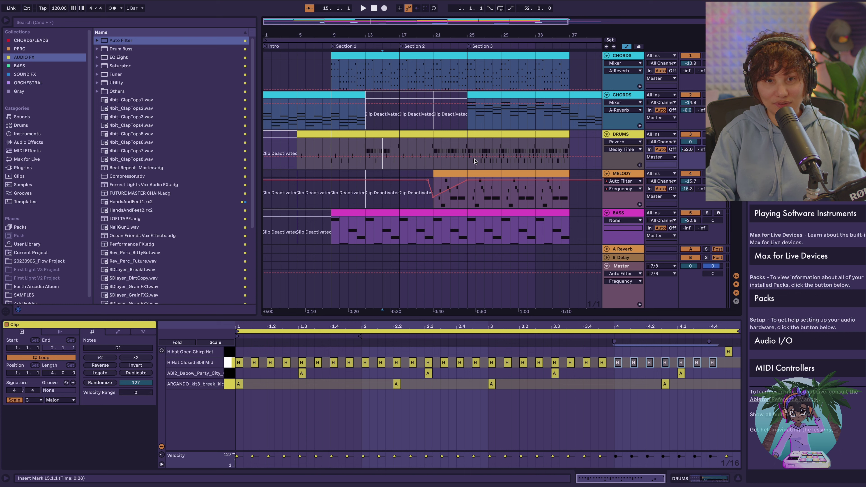
key(space)
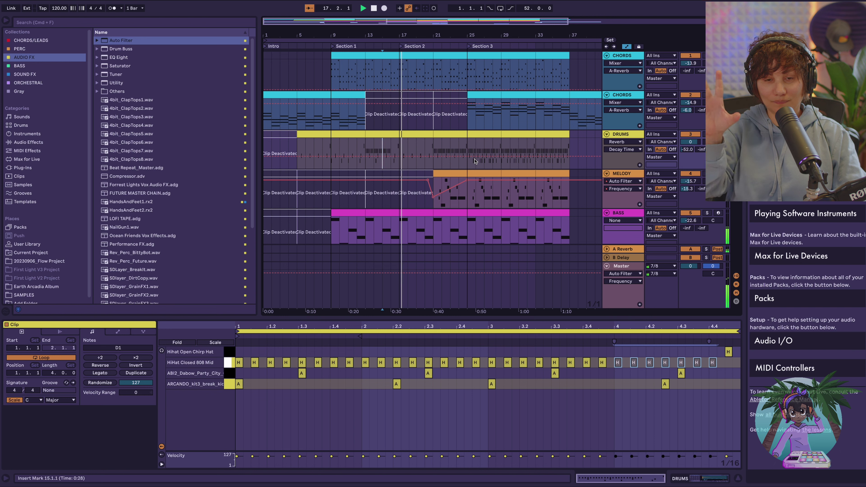
key(space)
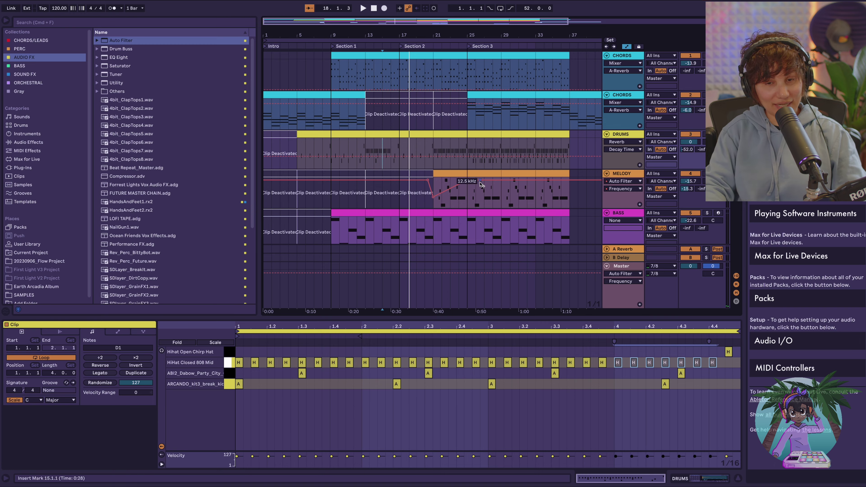
scroll(480, 184, down, 10)
scroll(480, 184, up, 10)
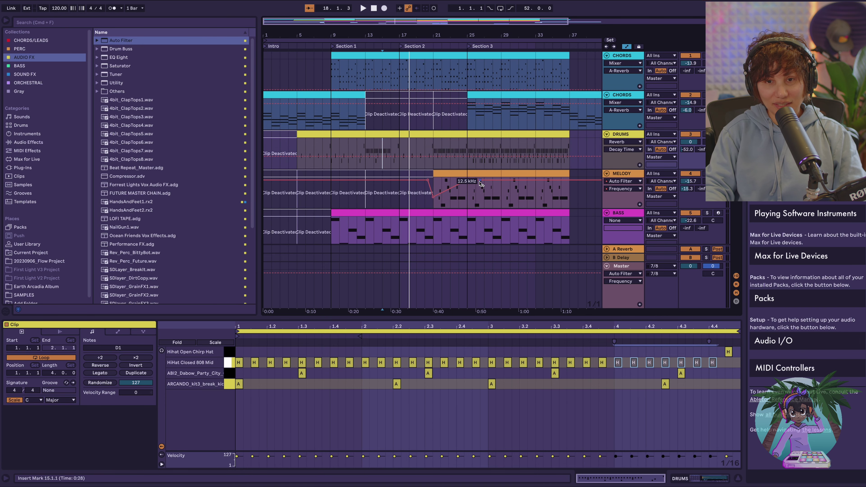
scroll(481, 184, right, 5)
scroll(480, 184, left, 5)
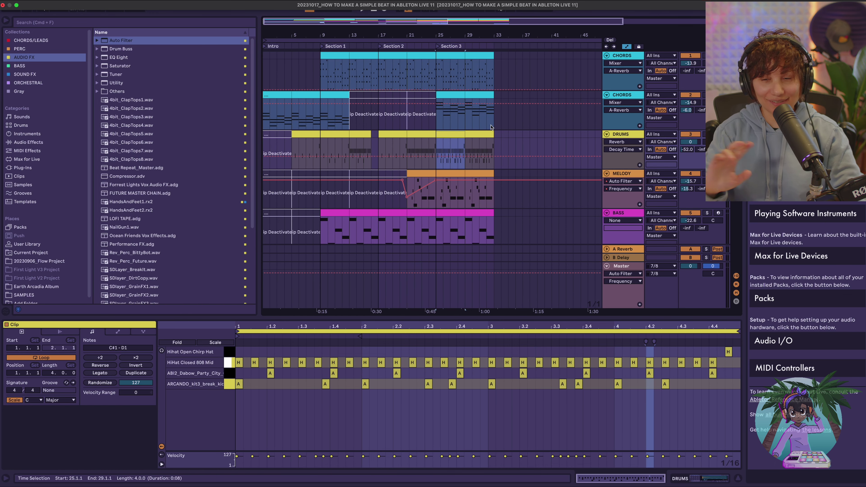
Add a Delay audio effect to the clap pad in the DRUMS drum rack and switch the Delay off
click(626, 135)
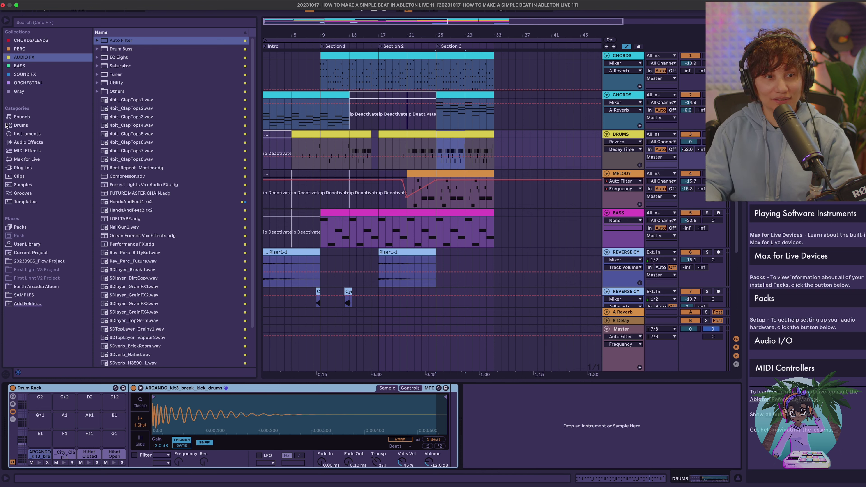
click(31, 143)
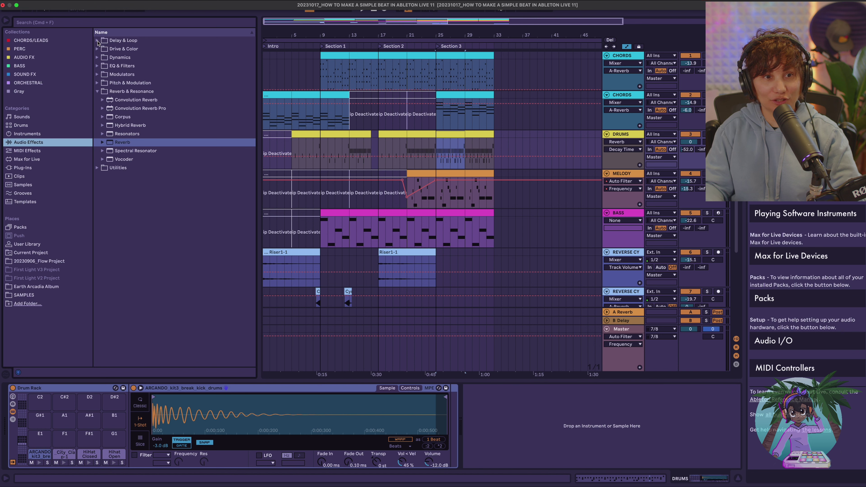
click(97, 41)
click(111, 58)
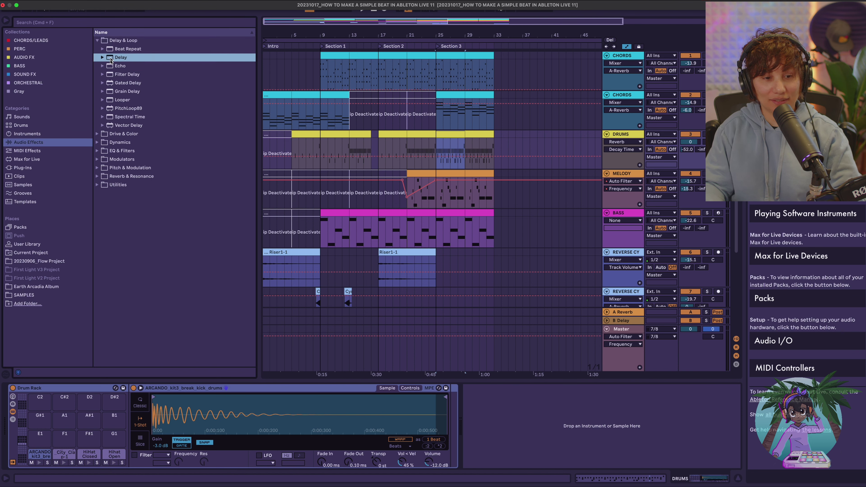
drag(67, 457, 66, 457)
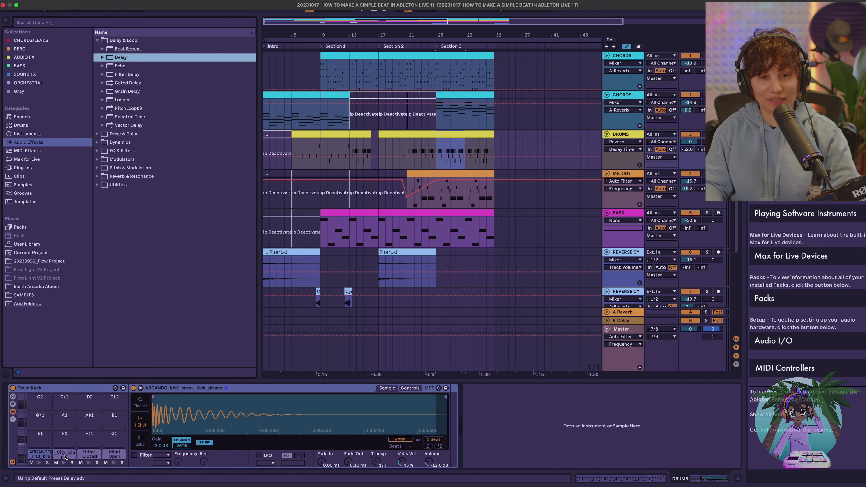
click(63, 454)
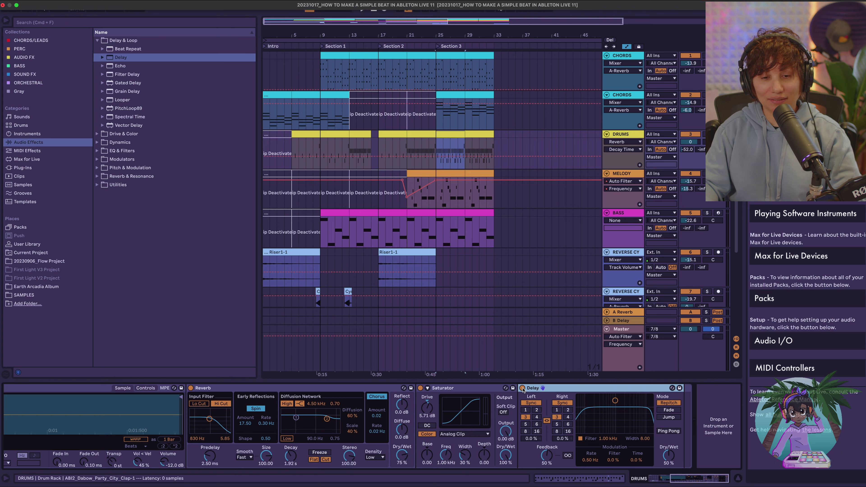
click(522, 388)
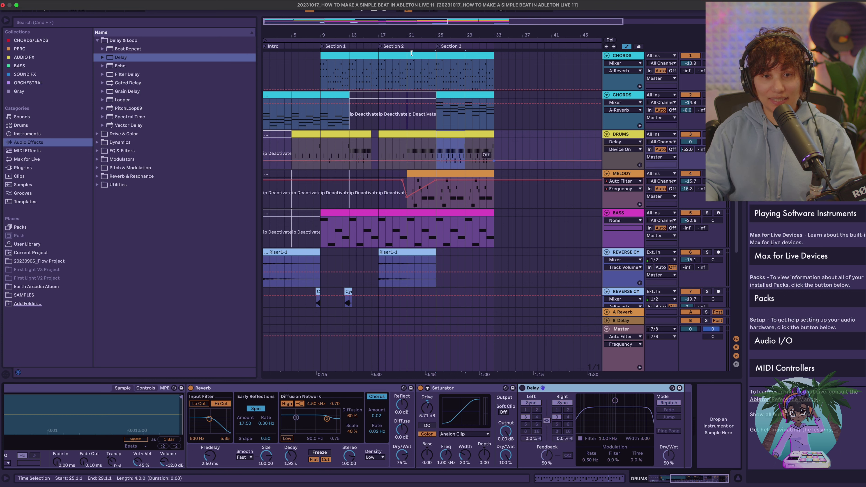
Automate the DRUMS Delay on from bar 8 to bar 9, extend it about half a bar into Section 1, and audition the change
mouse_move(313, 34)
mouse_down()
mouse_move(290, 68)
mouse_move(360, 89)
mouse_up()
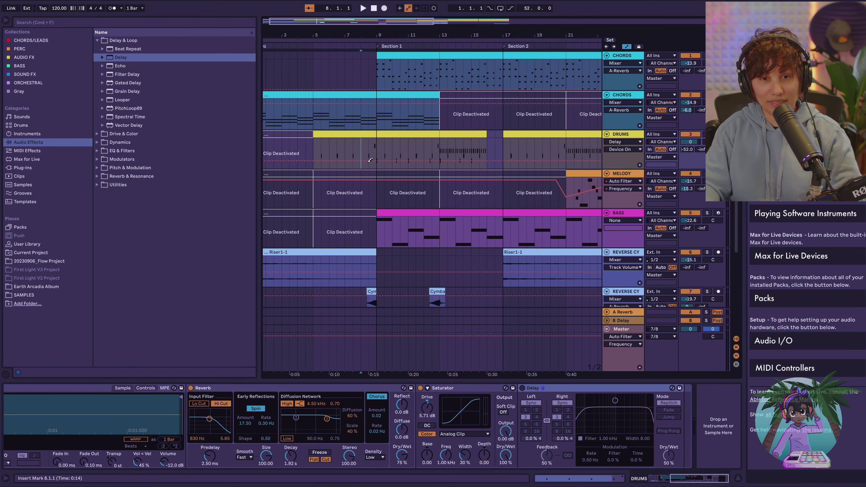
drag(368, 161, 366, 134)
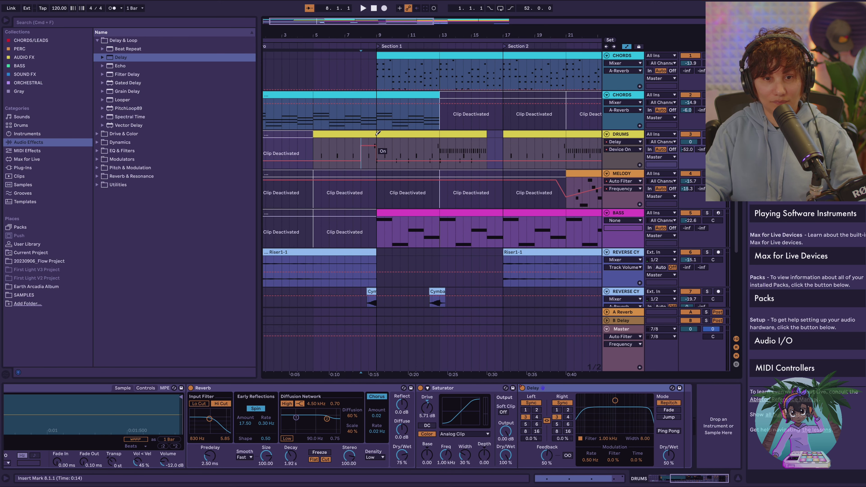
click(352, 154)
key(space)
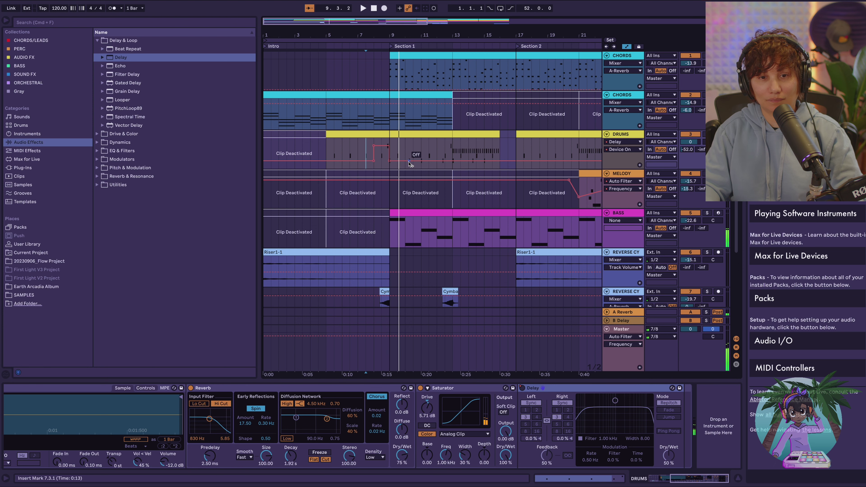
scroll(410, 164, right, 1)
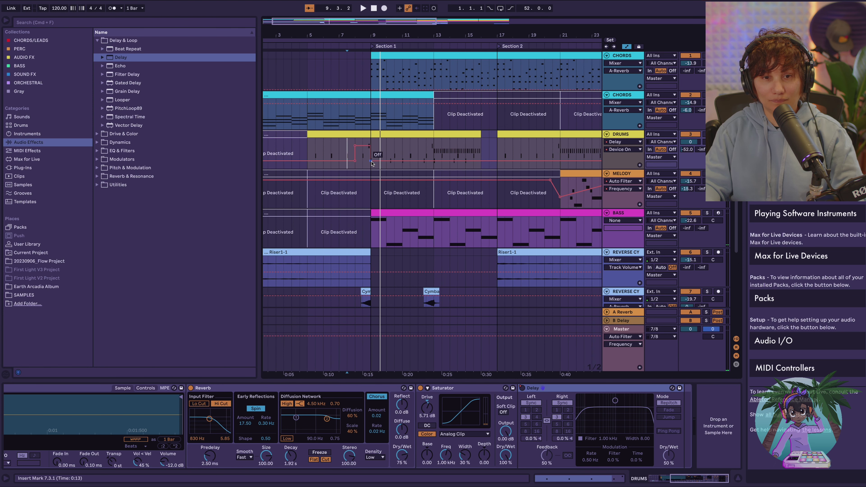
drag(370, 160, 378, 160)
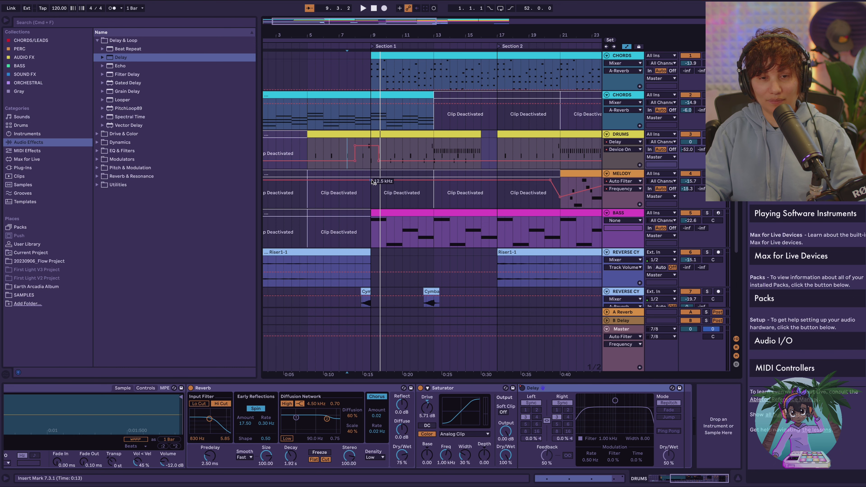
key(space)
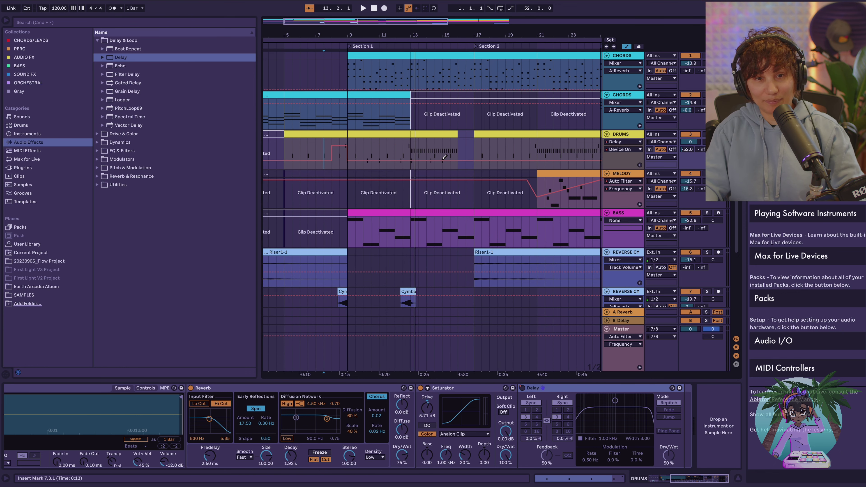
Automate the DRUMS Delay on from bar 15 to bar 17, leading into Section 2, and audition from 14.3.1
mouse_move(448, 156)
mouse_down()
mouse_move(450, 134)
mouse_move(475, 133)
mouse_up()
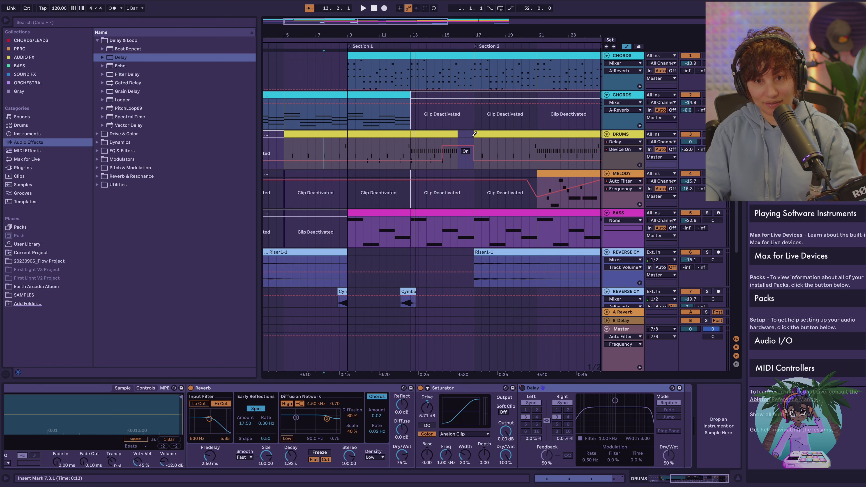
click(433, 156)
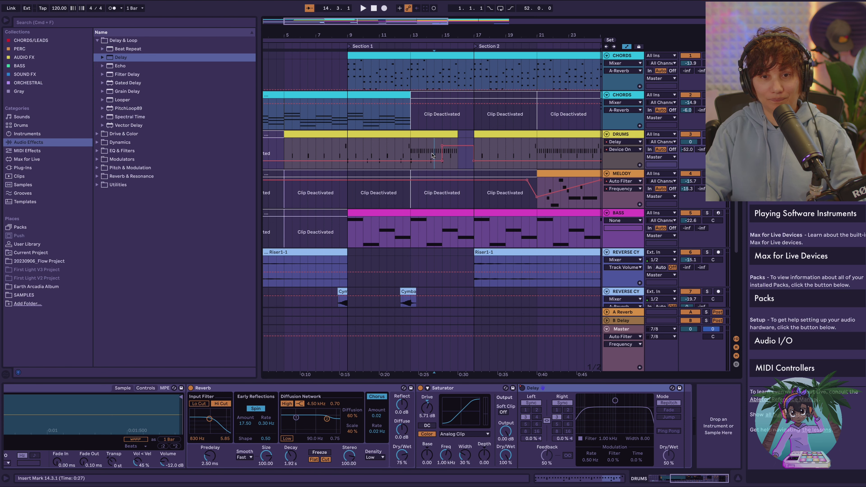
key(space)
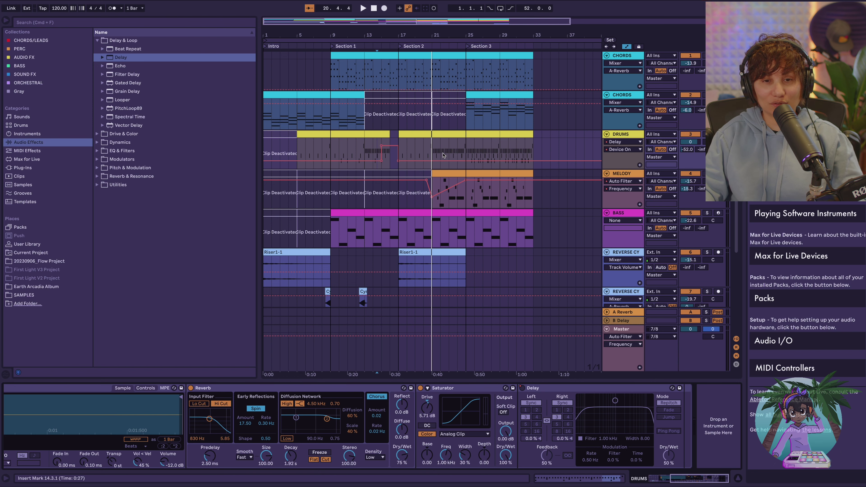
Automate the DRUMS Delay on from bar 24 to 25.2, across the start of Section 3, and audition from 23.3.3
drag(462, 36, 462, 133)
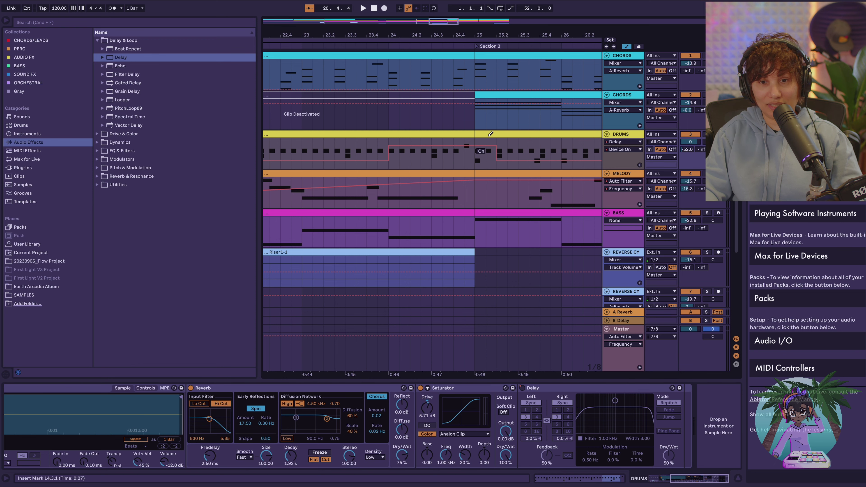
click(351, 152)
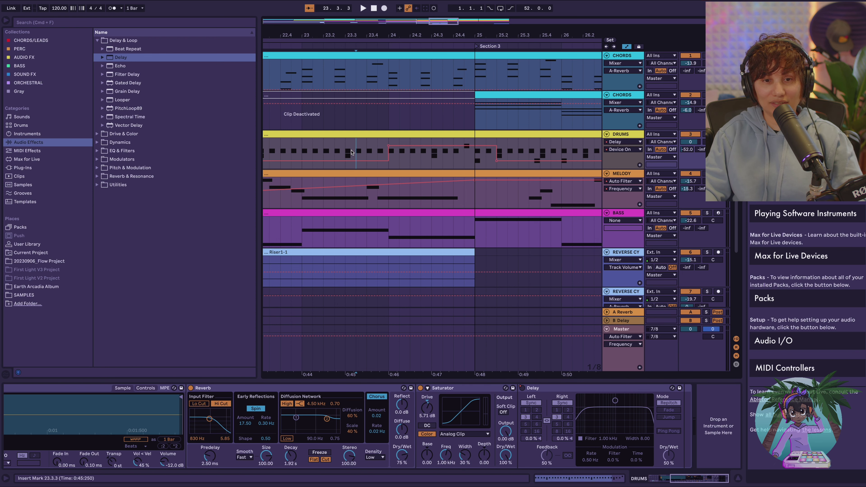
key(space)
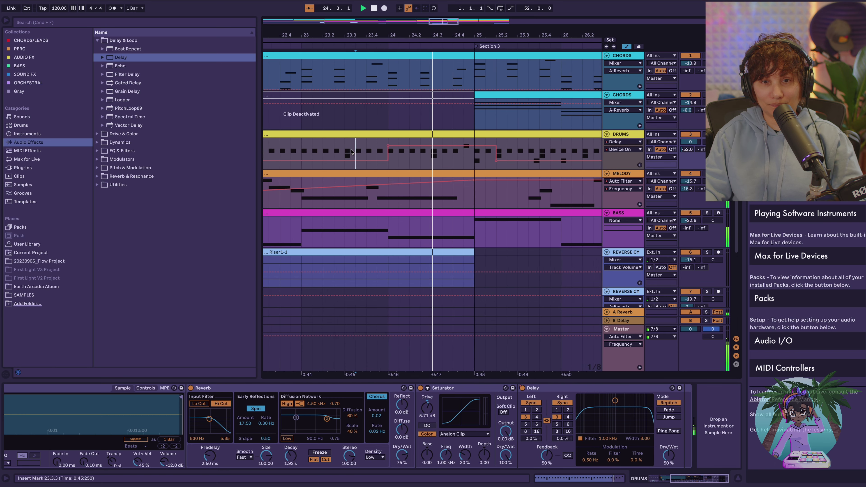
key(space)
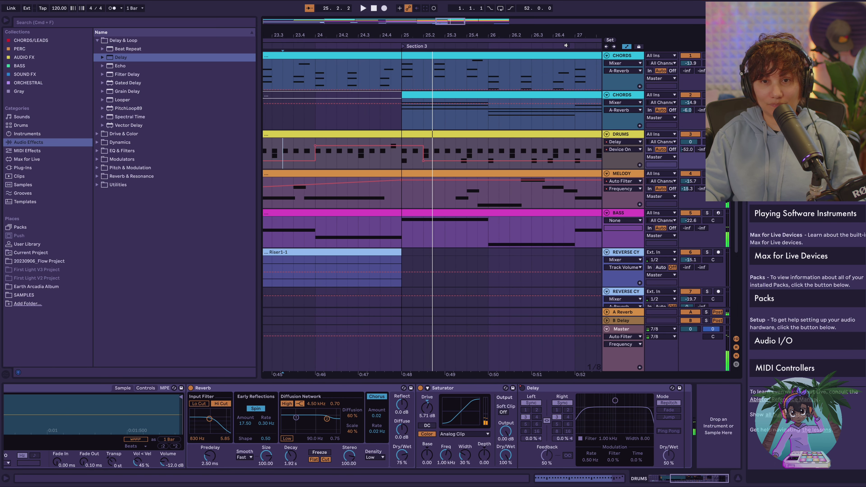
Audition the transition into Section 3 from 23.3.1 and remove the Delay's on segment starting at bar 24
drag(525, 35, 525, 13)
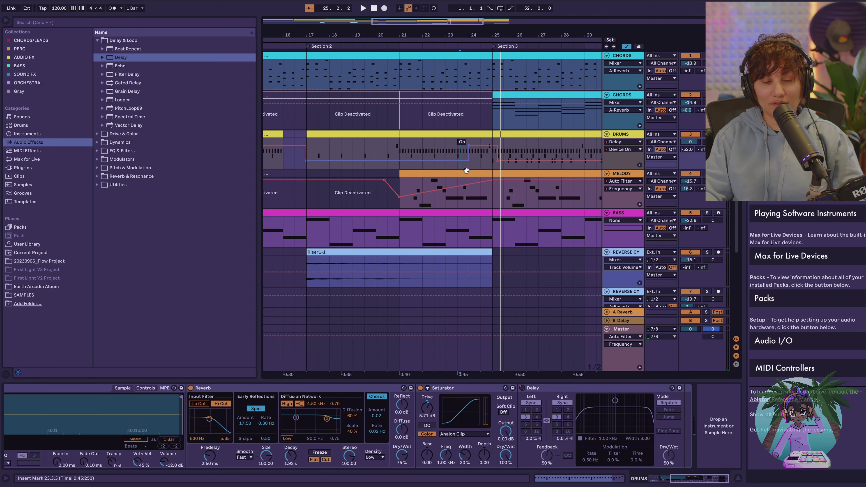
double_click(463, 152)
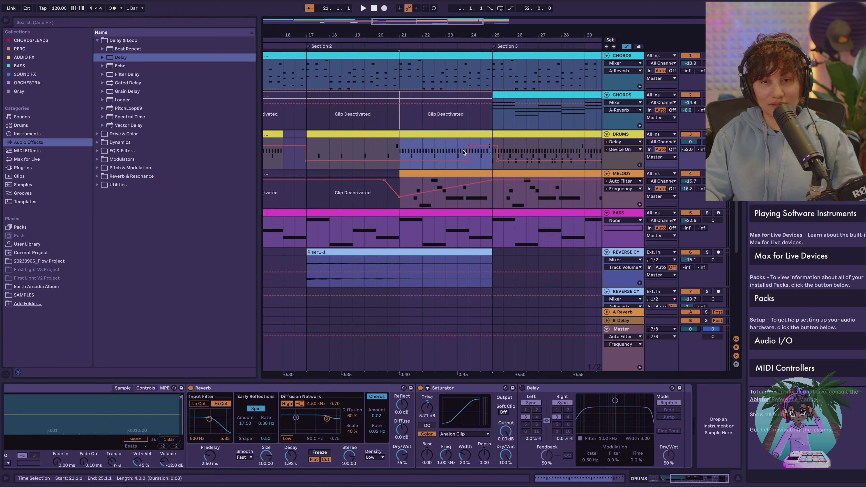
click(459, 156)
key(space)
scroll(492, 203, down, 5)
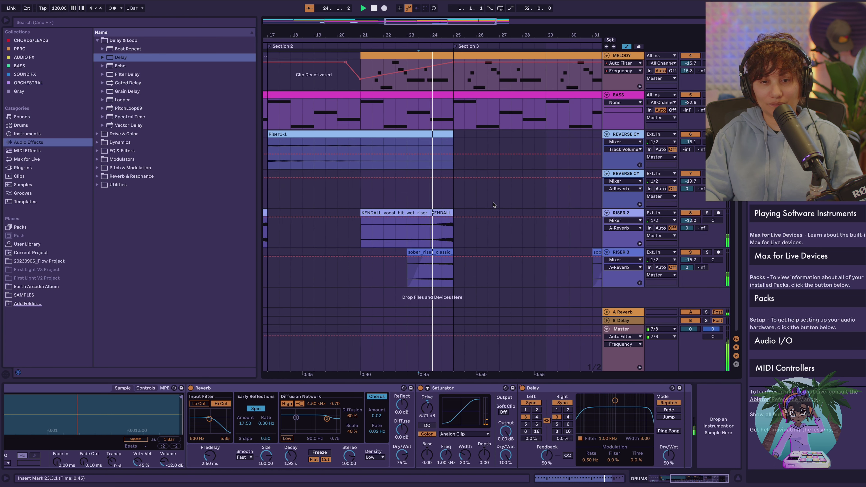
scroll(494, 204, up, 2)
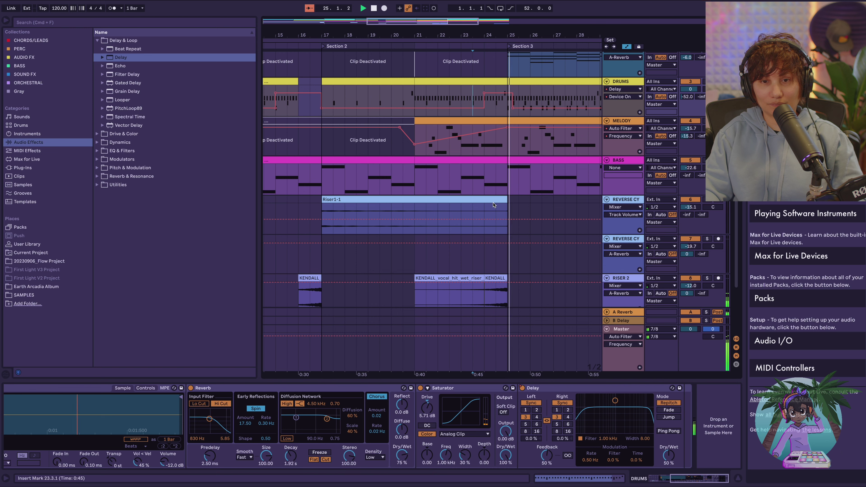
scroll(532, 221, up, 3)
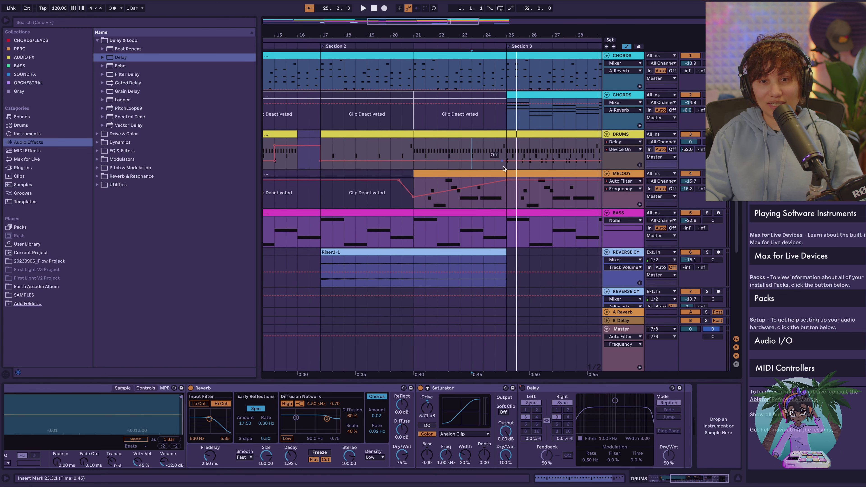
scroll(518, 231, down, 5)
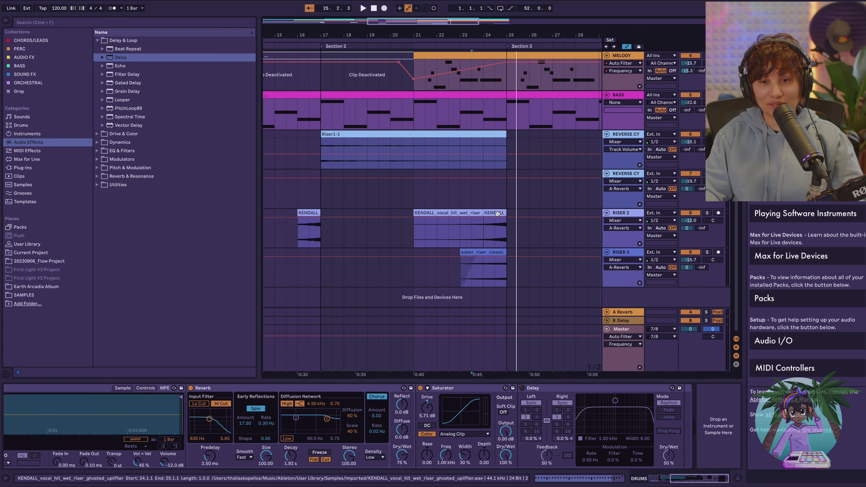
click(496, 213)
scroll(511, 249, up, 5)
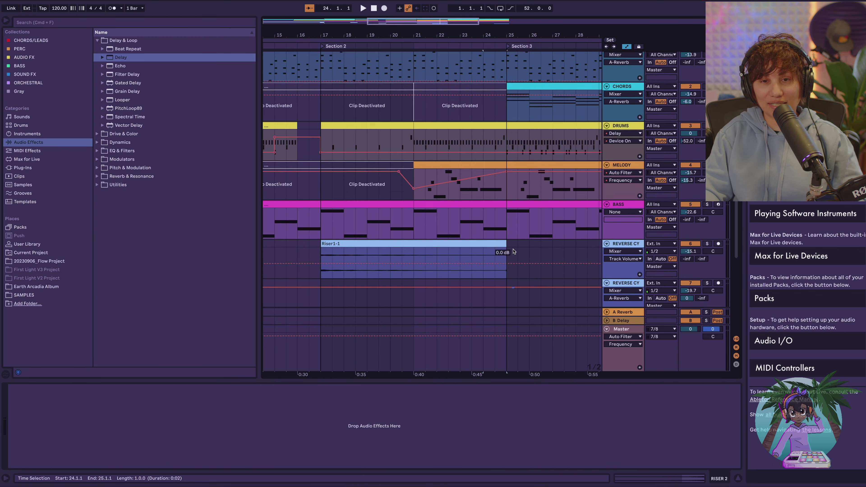
scroll(513, 252, down, 5)
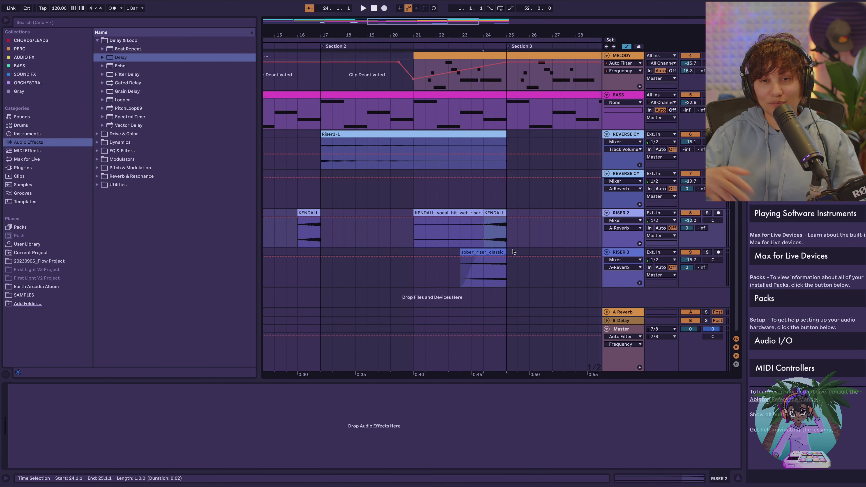
scroll(512, 252, up, 5)
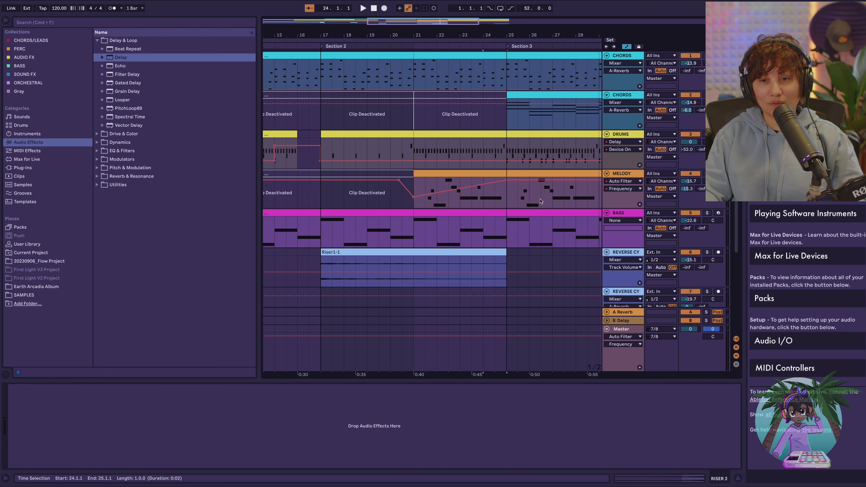
Automate the DRUMS Delay on from bar 20 to about 21.3, around the MELODY entry, and audition from 19.3.1
drag(499, 35, 498, 88)
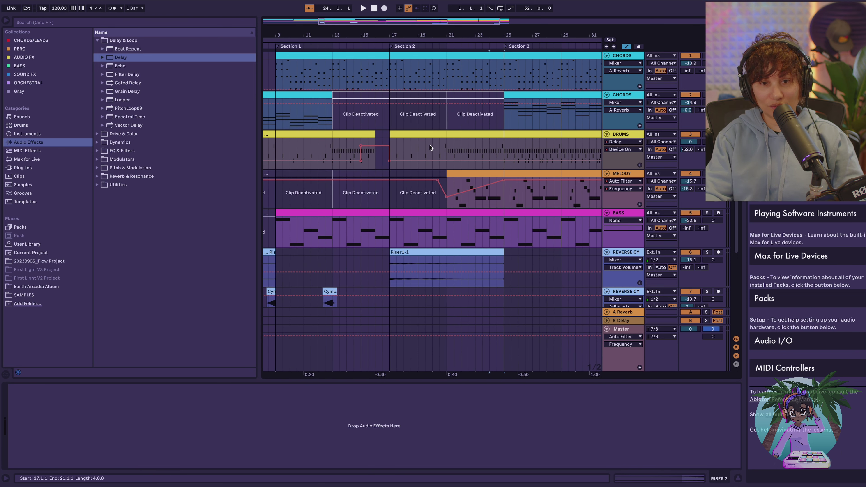
drag(433, 157, 438, 137)
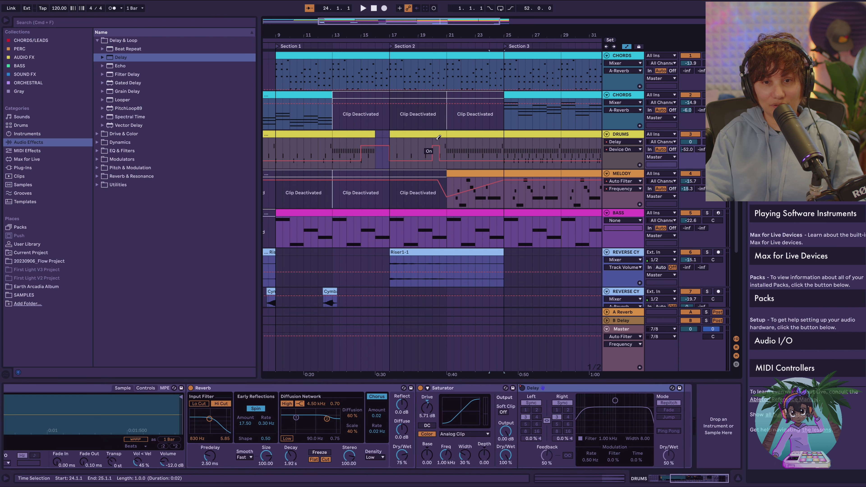
key(space)
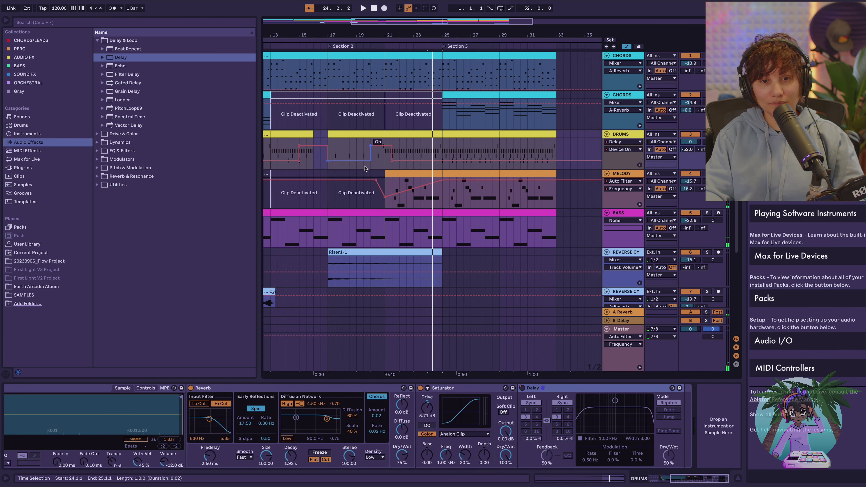
click(365, 150)
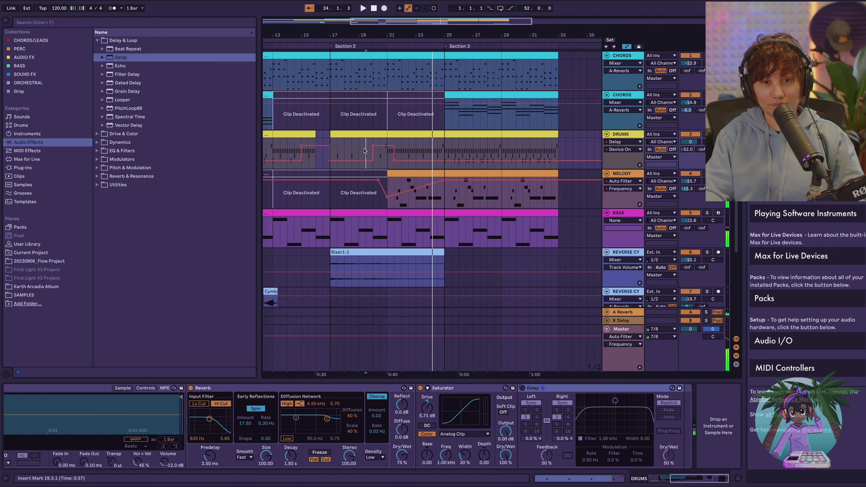
key(space)
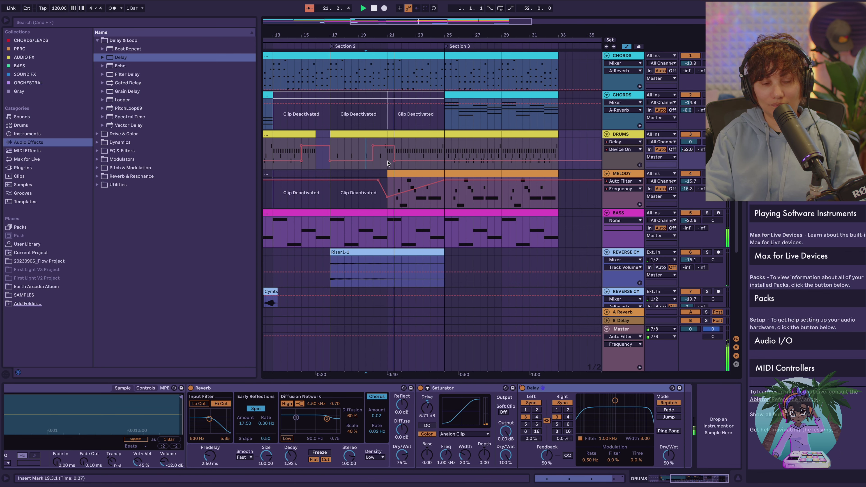
scroll(388, 163, left, 4)
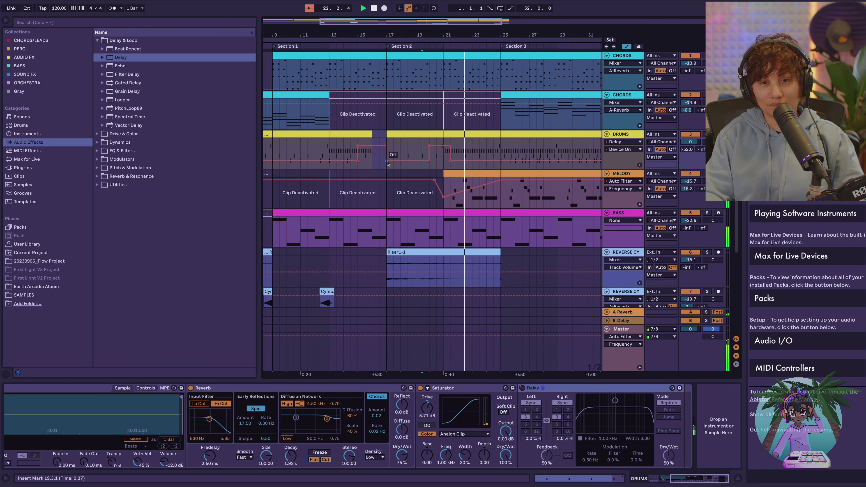
scroll(387, 163, down, 5)
scroll(388, 163, right, 4)
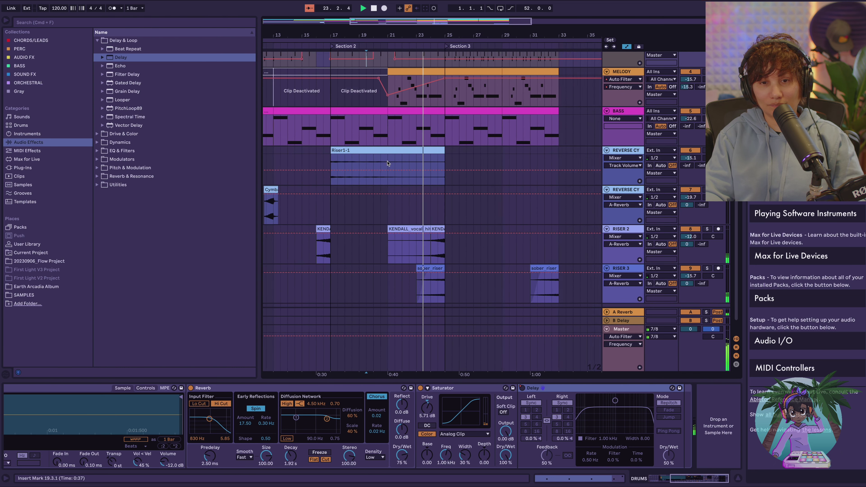
Review the DRUMS Delay automation across the arrangement and audition from bar 13 through the transition into Section 2
scroll(388, 163, up, 5)
scroll(387, 163, left, 12)
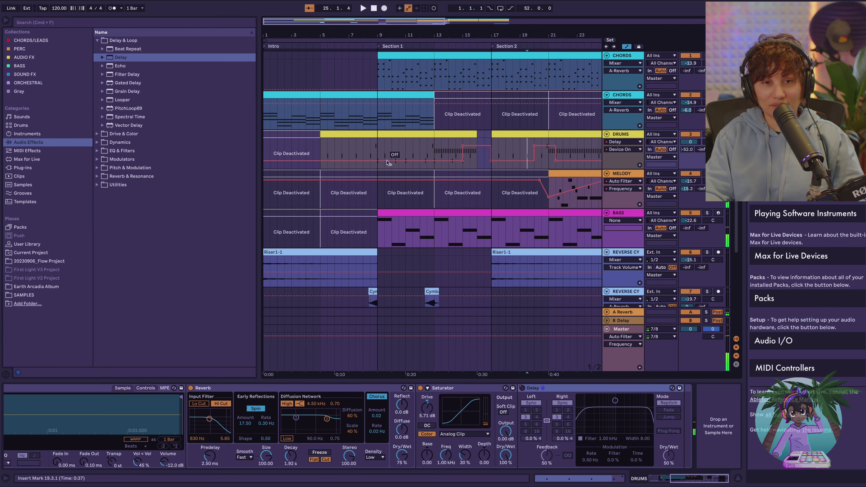
scroll(478, 174, down, 2)
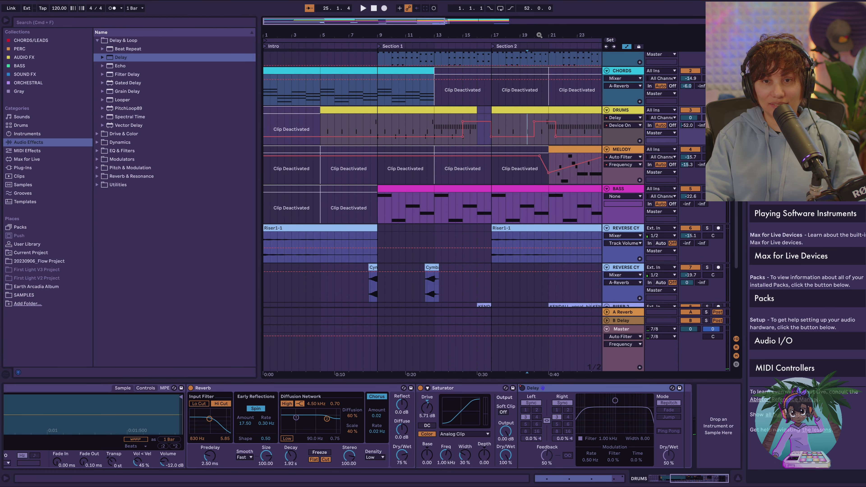
drag(539, 35, 539, 10)
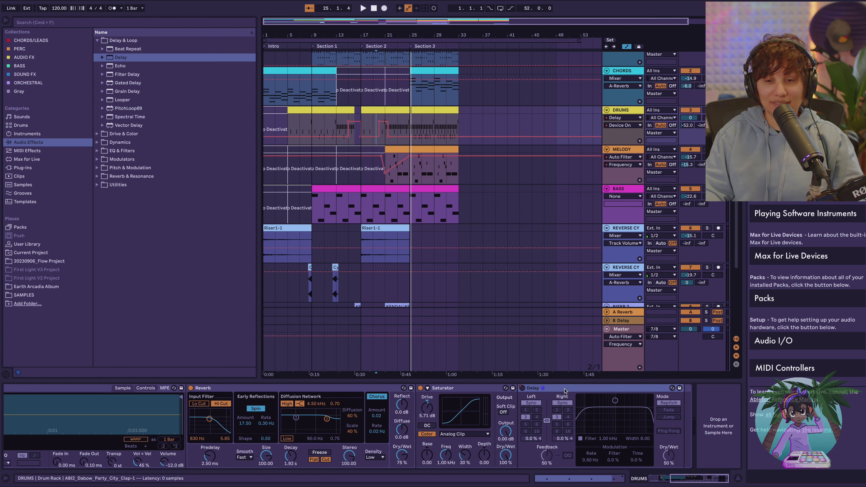
click(564, 391)
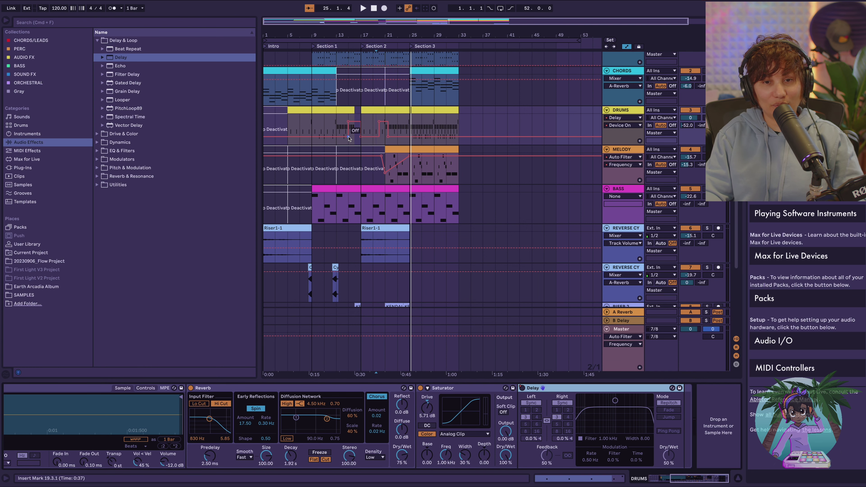
scroll(348, 138, up, 3)
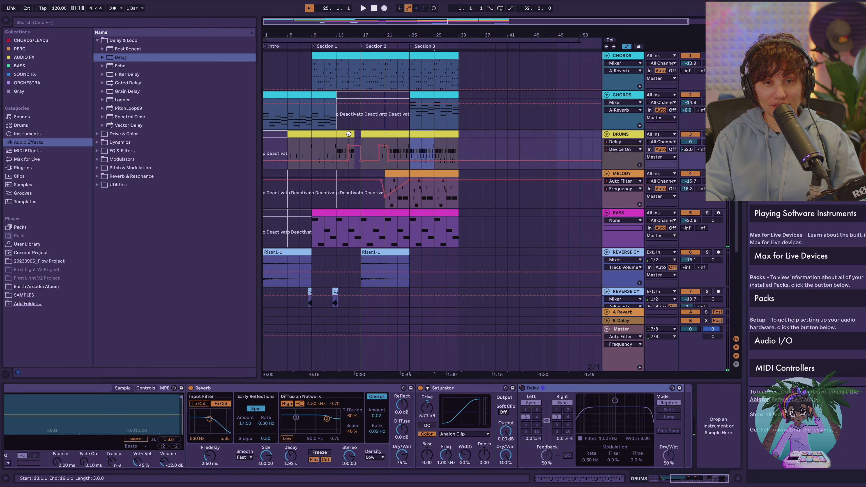
click(348, 133)
key(space)
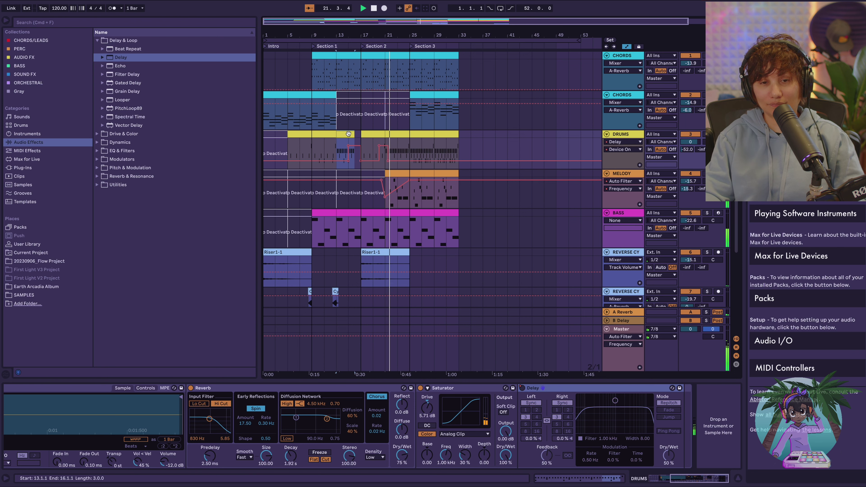
Deactivate the last Hihat Open Chirp note in the DRUMS clip at bar 17 and audition the MELODY entry from 19.3.1
double_click(379, 135)
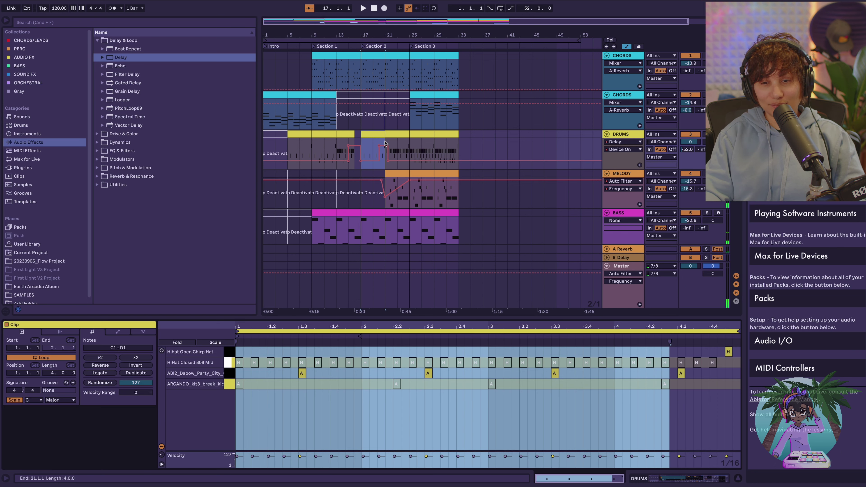
click(728, 352)
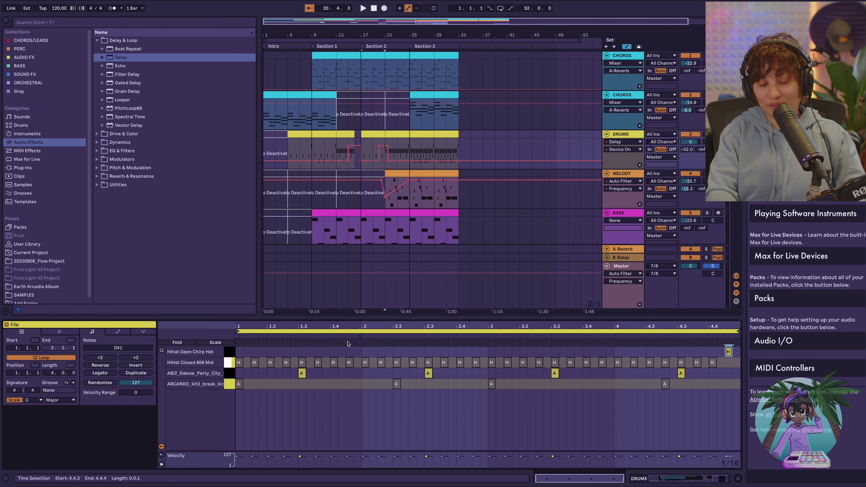
drag(383, 32, 374, 158)
click(360, 150)
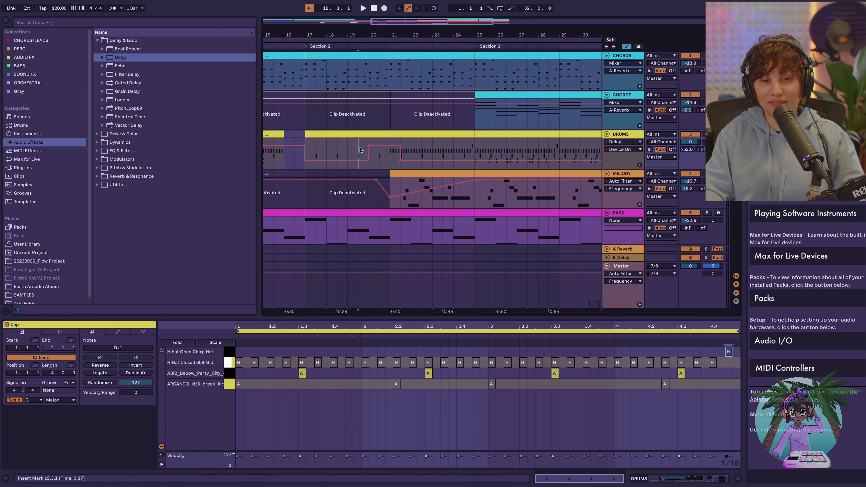
key(space)
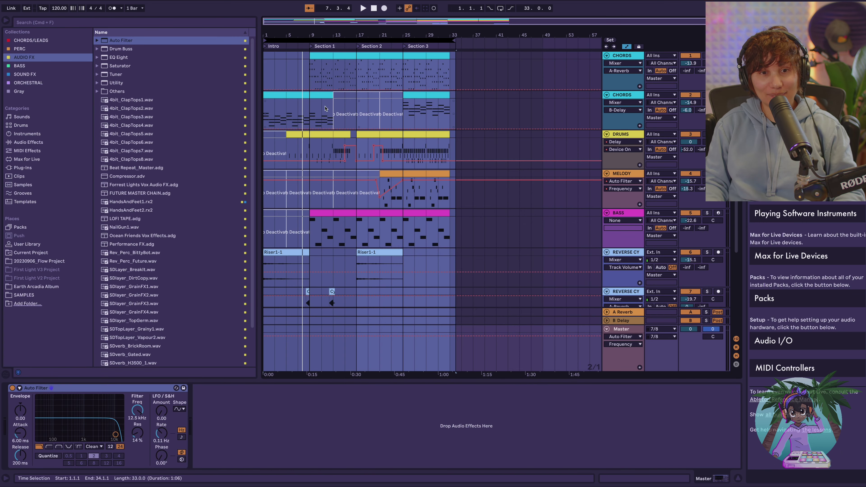
On the second CHORDS track, deactivate the clip from bar 9 to 13 and reactivate the clips from bar 17 to 25
click(321, 95)
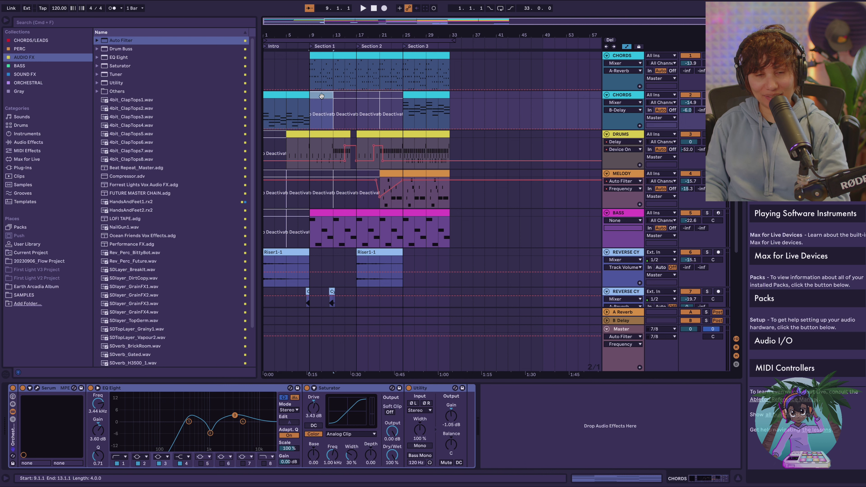
click(373, 96)
shift+click(395, 97)
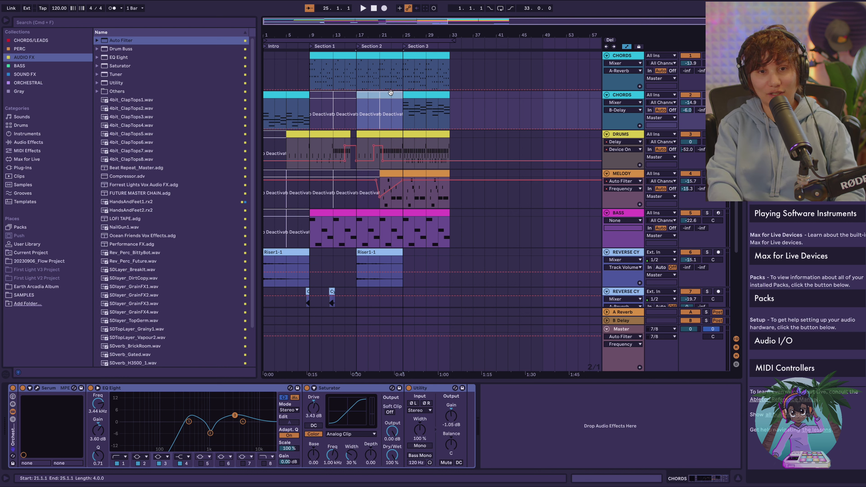
key(0)
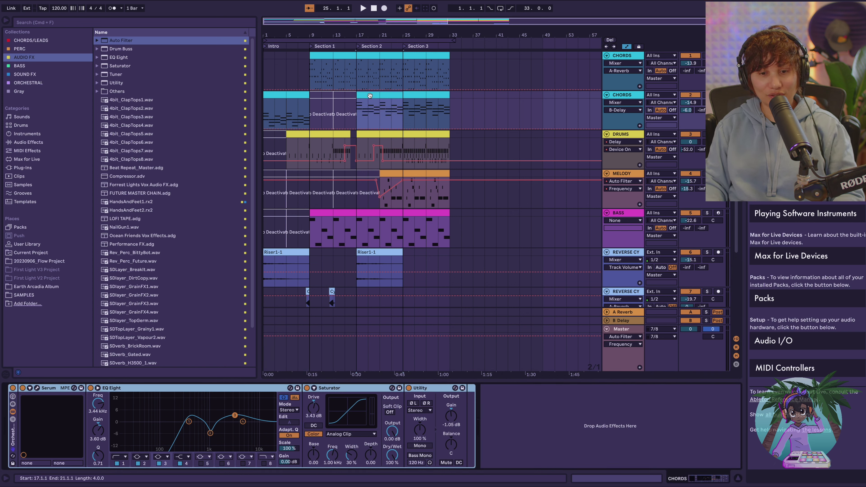
Add an Auto Filter to the second CHORDS track and automate its Frequency to dip at bar 17 and rise until bar 25
double_click(129, 41)
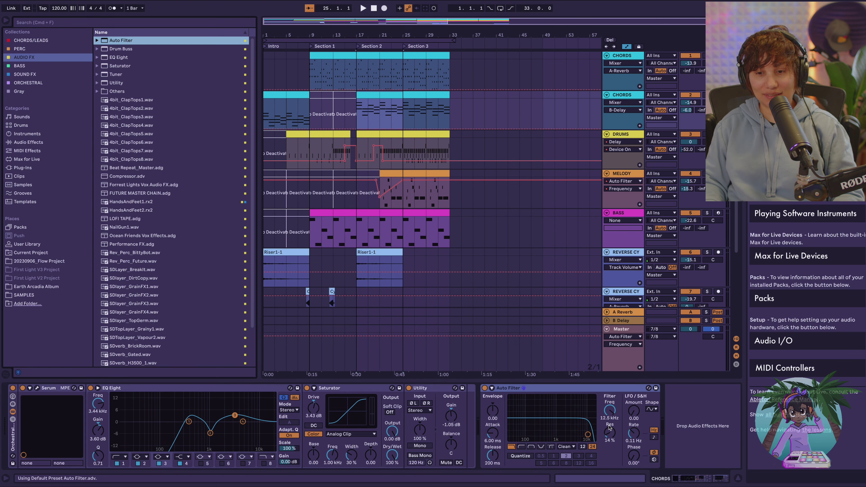
click(612, 415)
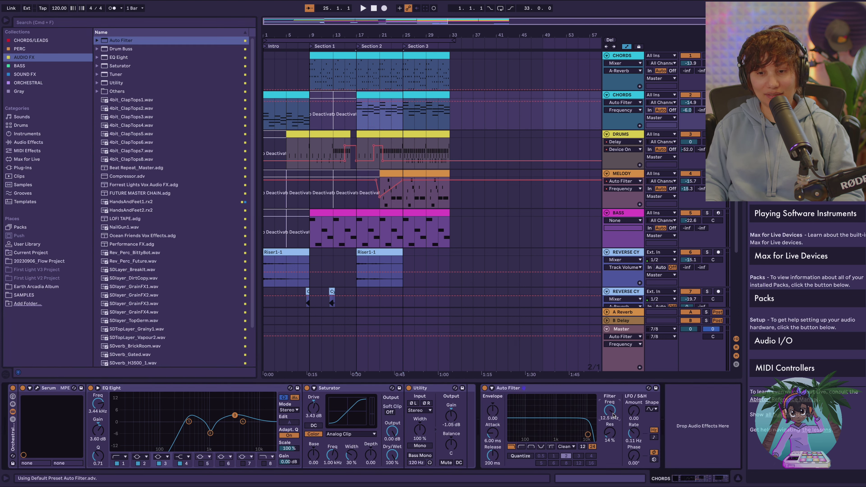
click(394, 95)
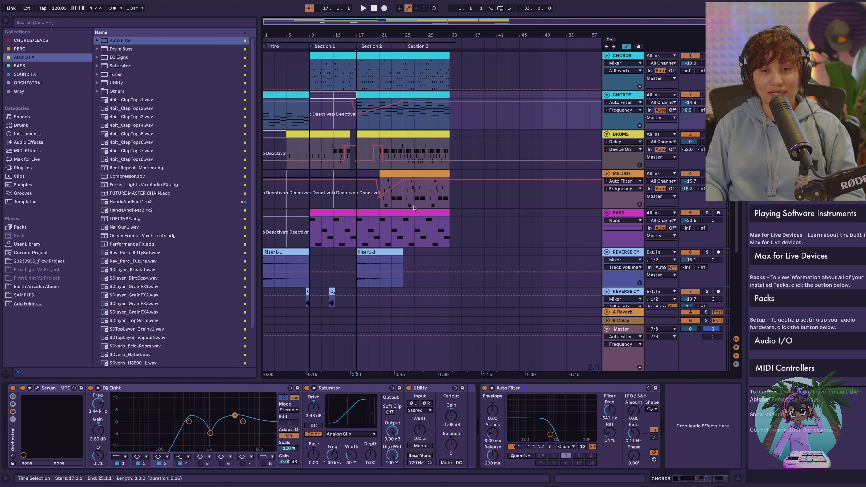
Automate the Master Auto Filter Frequency with a brief dip and return between bars 28 and 29 in Section 3
click(618, 329)
click(136, 413)
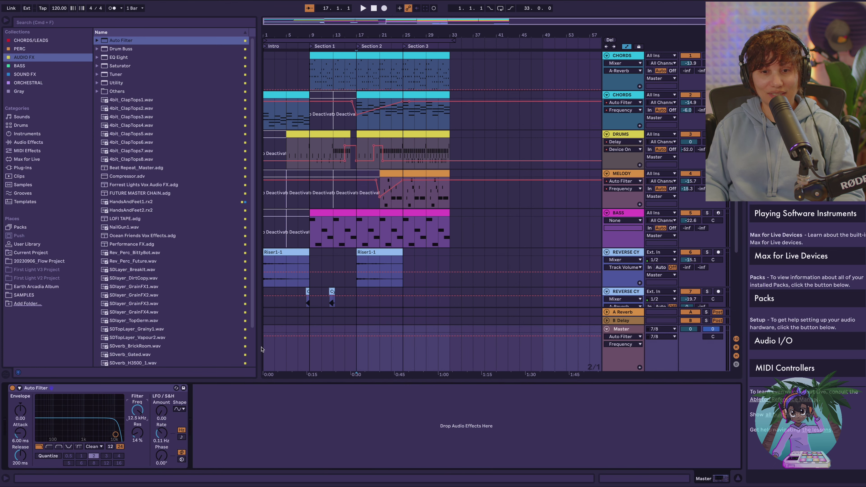
drag(431, 24, 445, 268)
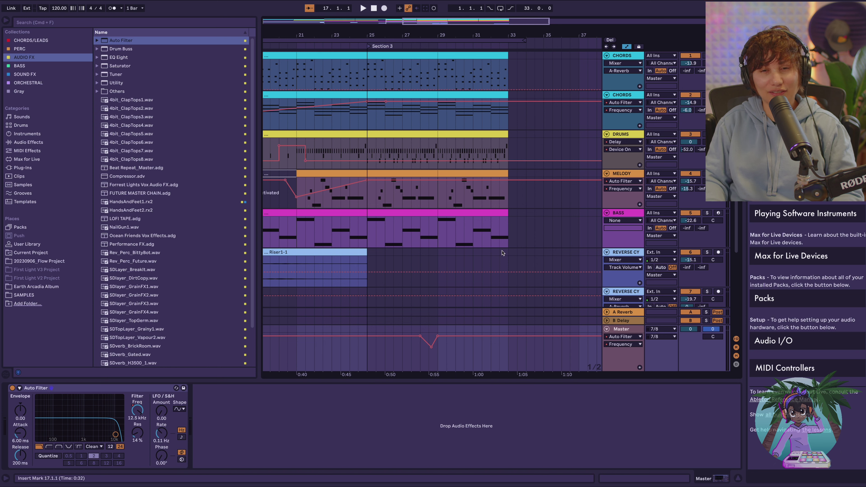
Audition the full arrangement from 1.1.1 and check the second CHORDS track's Auto Filter sweep in Section 2 during playback
click(420, 146)
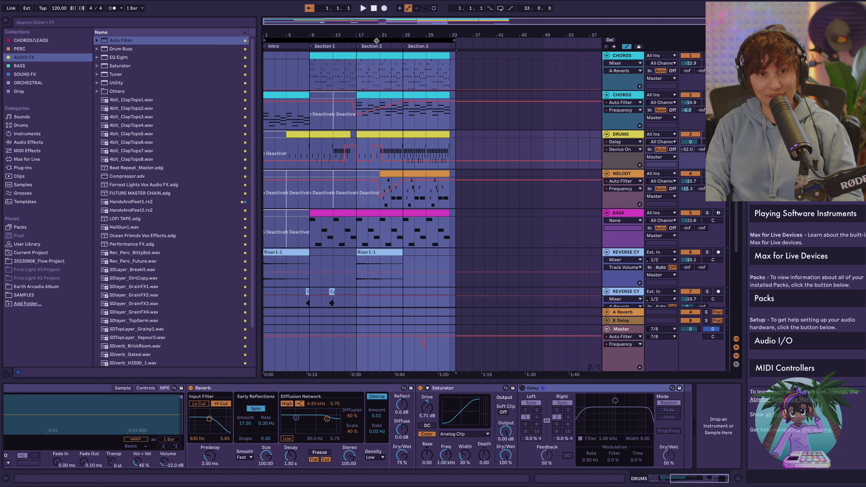
key(space)
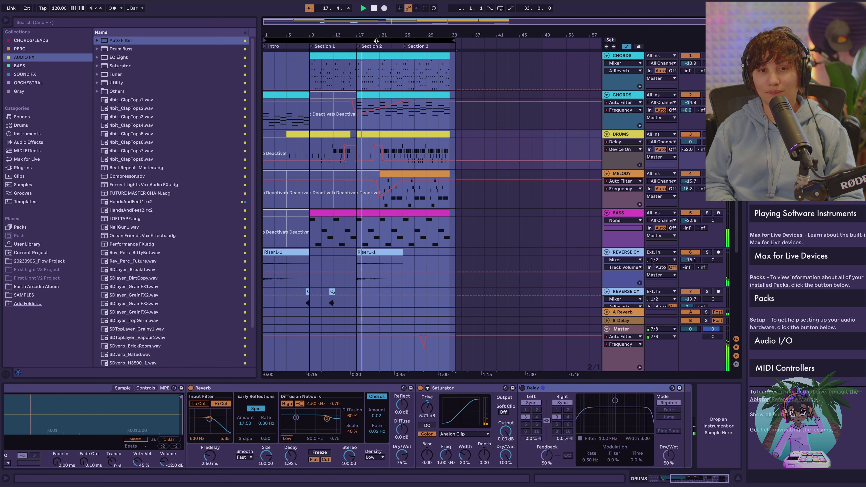
click(373, 113)
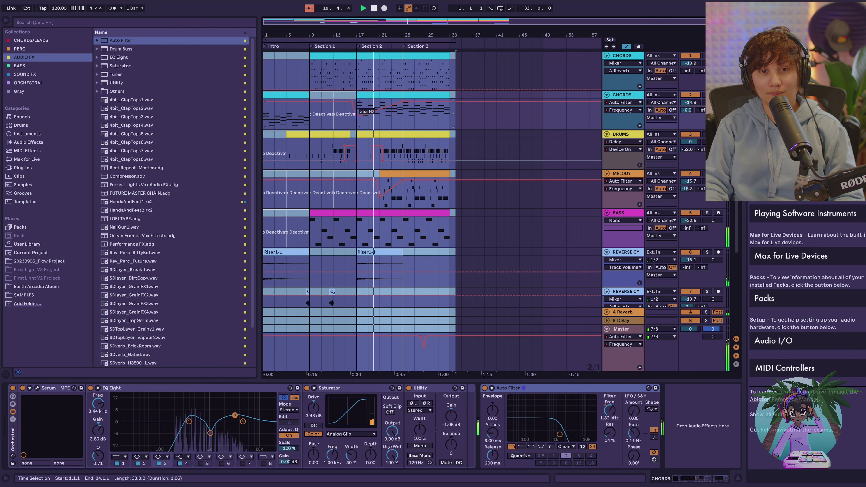